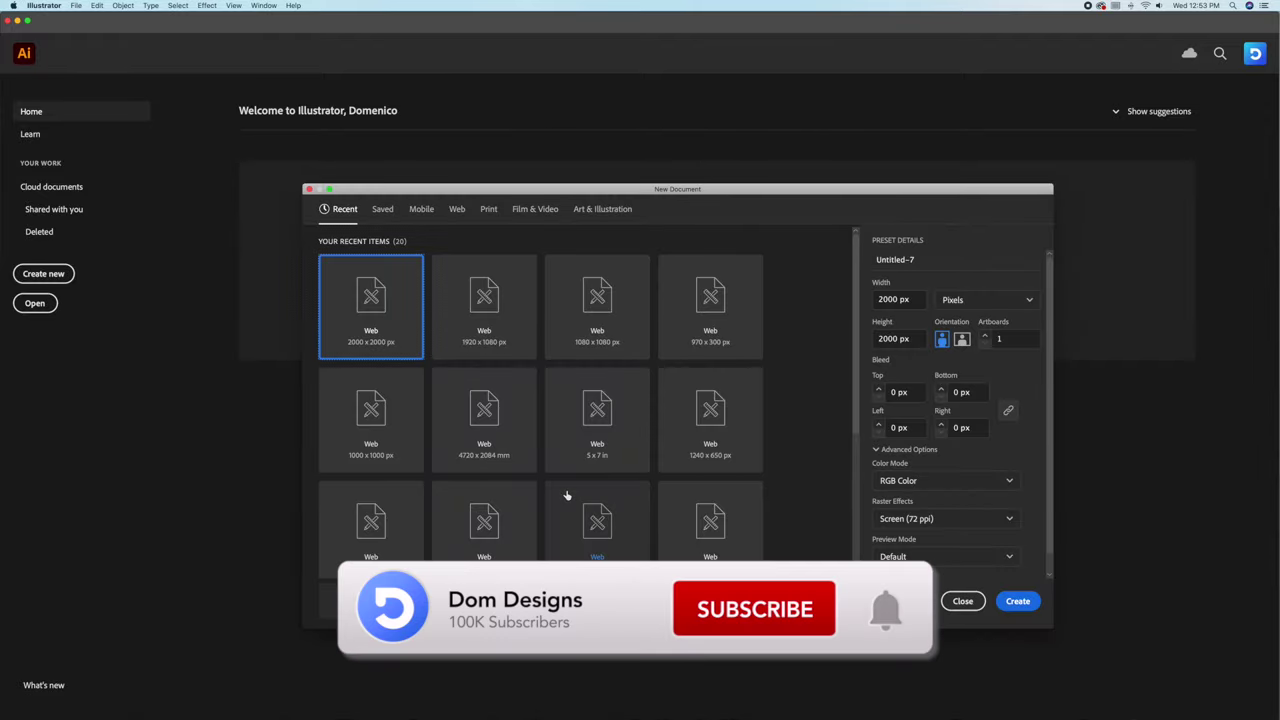
Step: Create a new 1920 × 1080 px RGB document from the Web preset
left_click(496, 329)
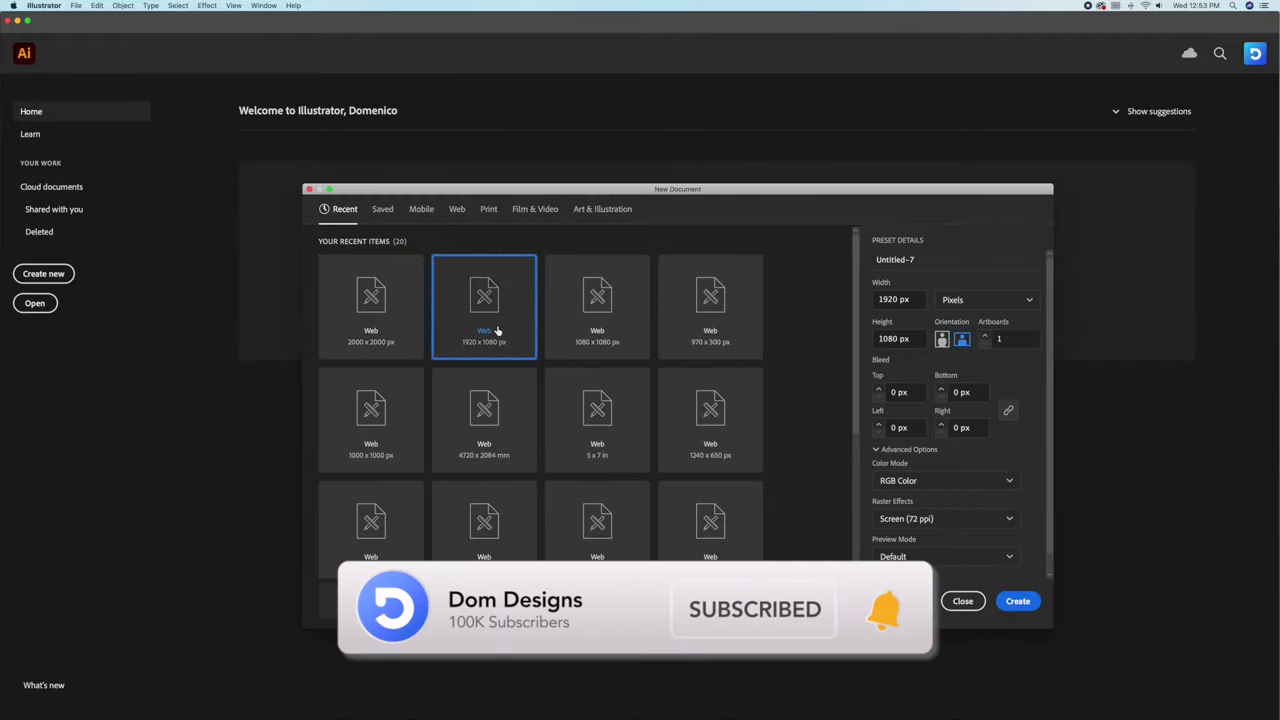
double_click(894, 301)
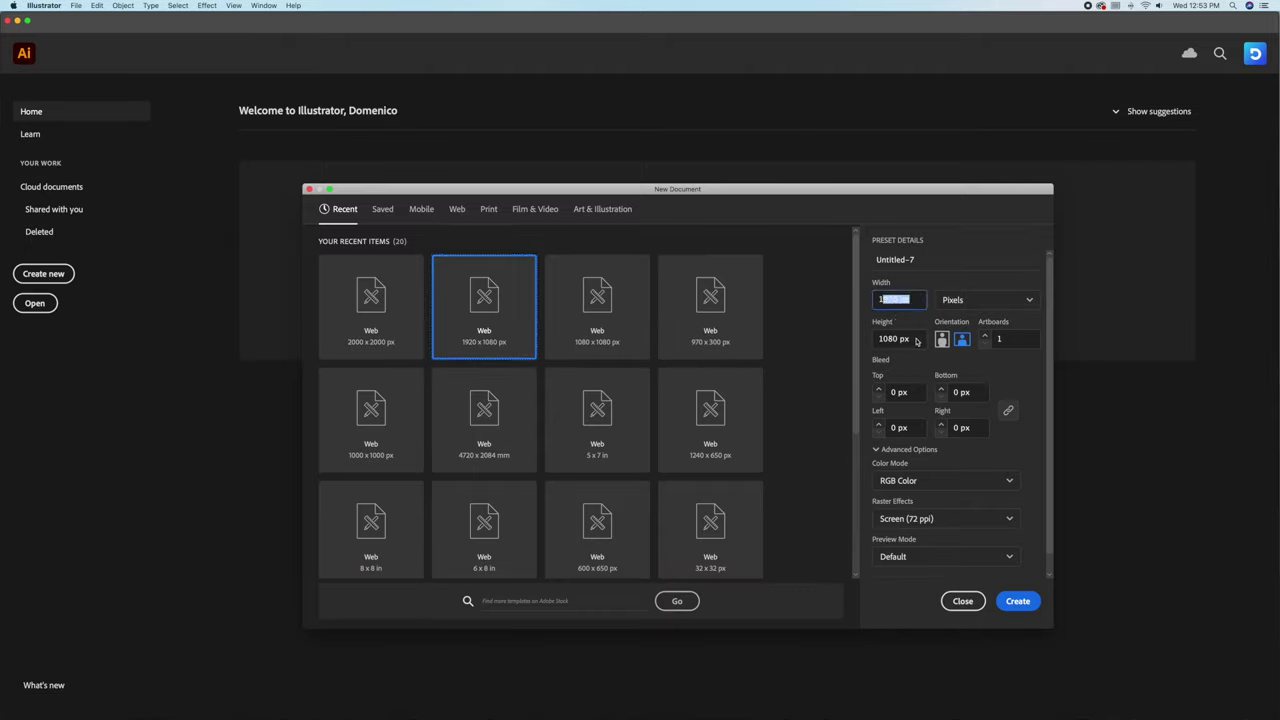
double_click(916, 340)
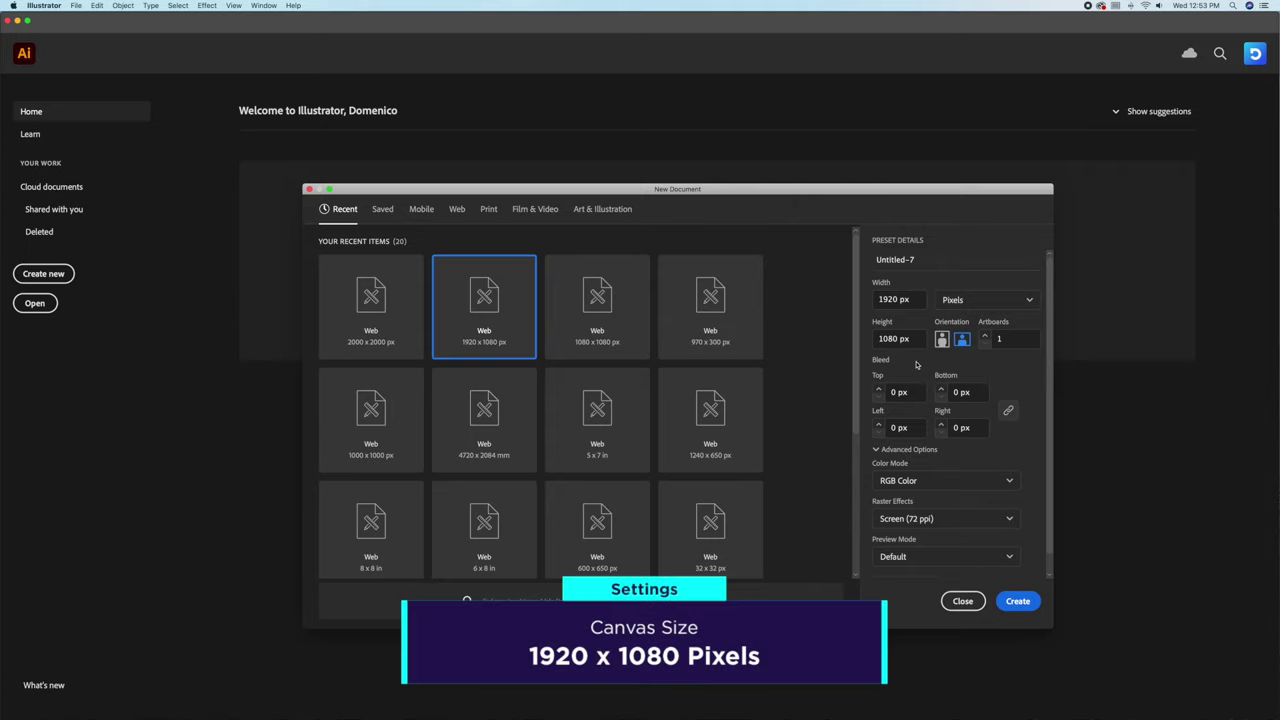
left_click(1018, 602)
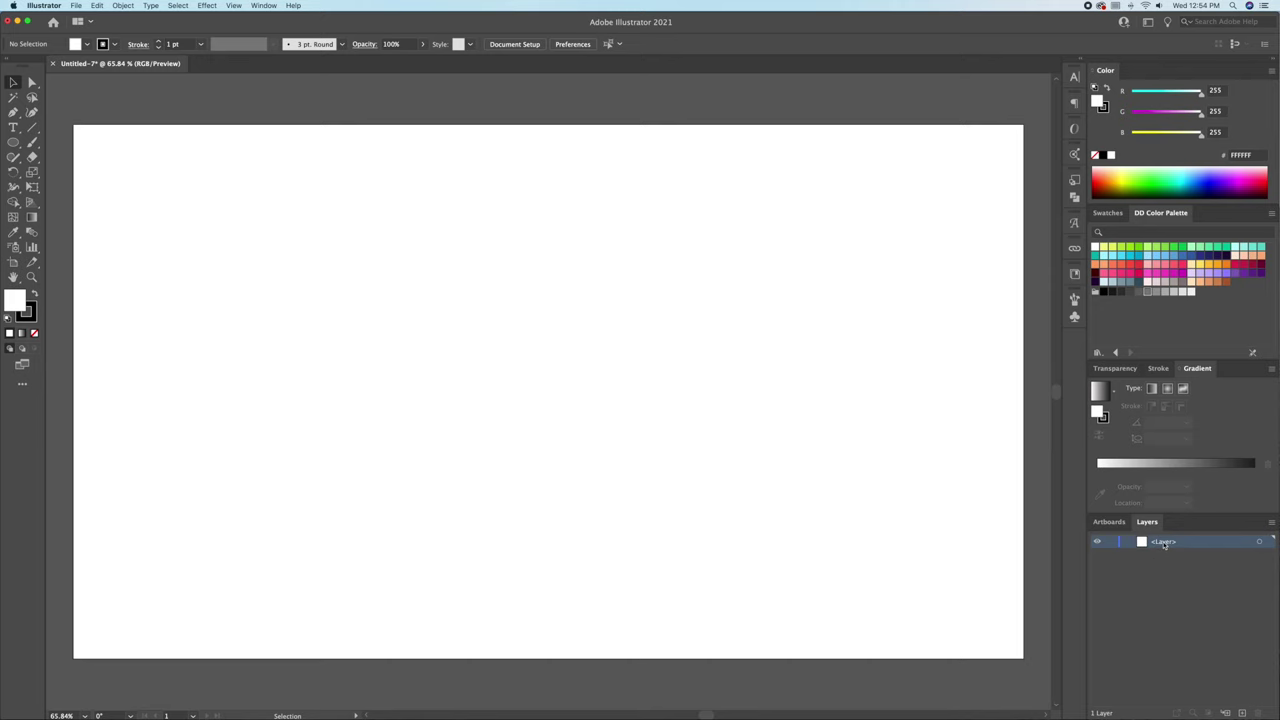
Step: Rename Layer 1 to 'References' and add a second layer named 'Outline'
double_click(1162, 545)
type("Reference")
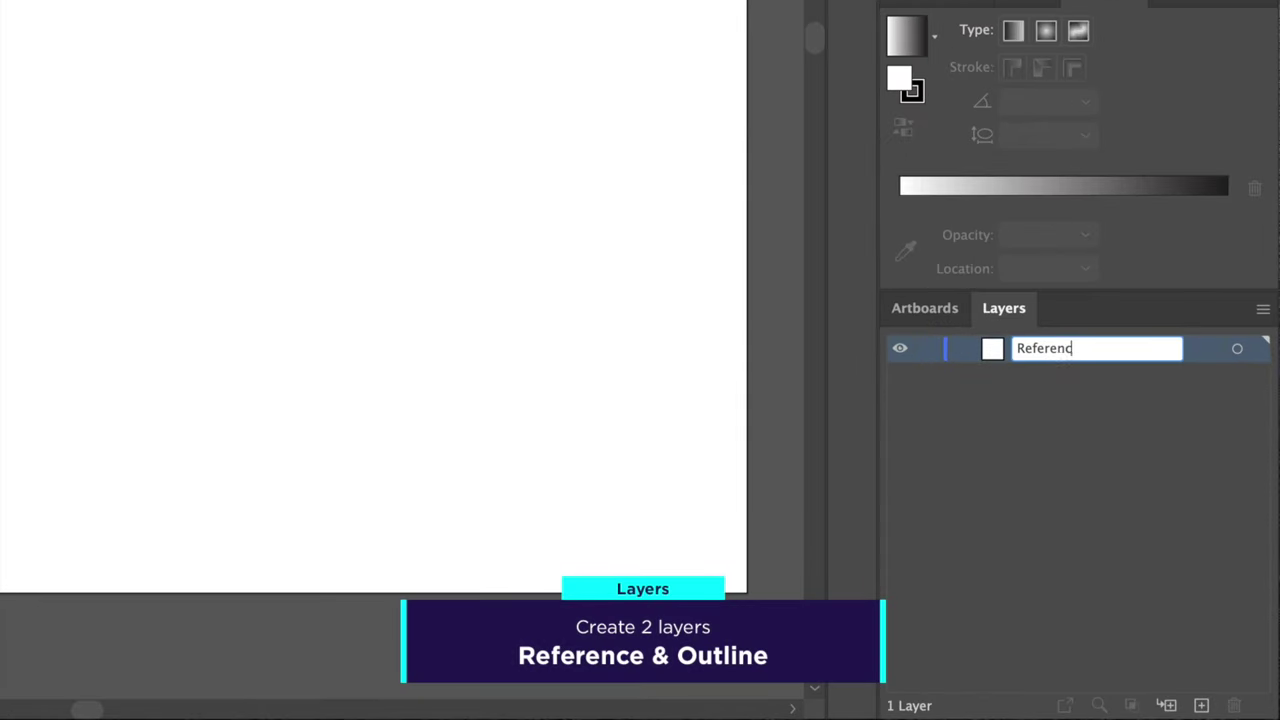
type("s")
key("Return")
left_click(1201, 705)
double_click(1025, 350)
type("Outline")
key("Return")
Step: Place the yellow Lamborghini image centred on the artboard, enlarged and nudged slightly up
left_click_drag(463, 403, 520, 341)
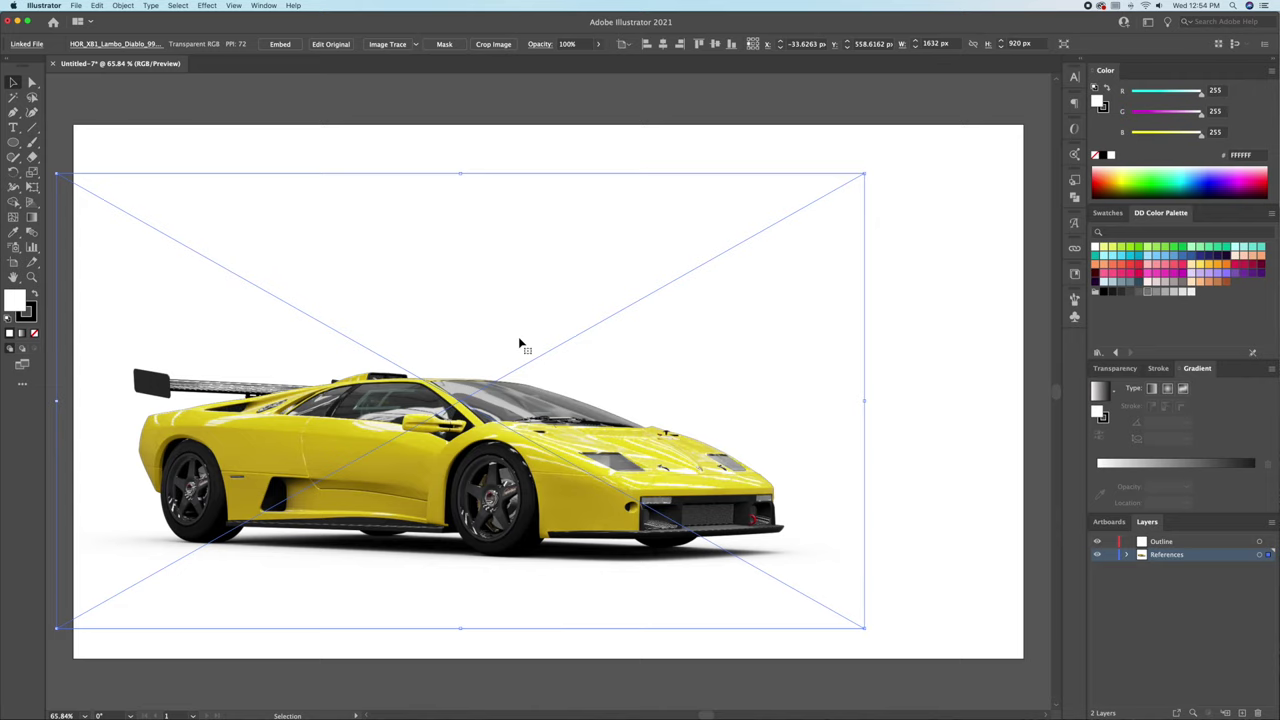
left_click(663, 44)
left_click(716, 44)
left_click_drag(952, 164, 964, 159)
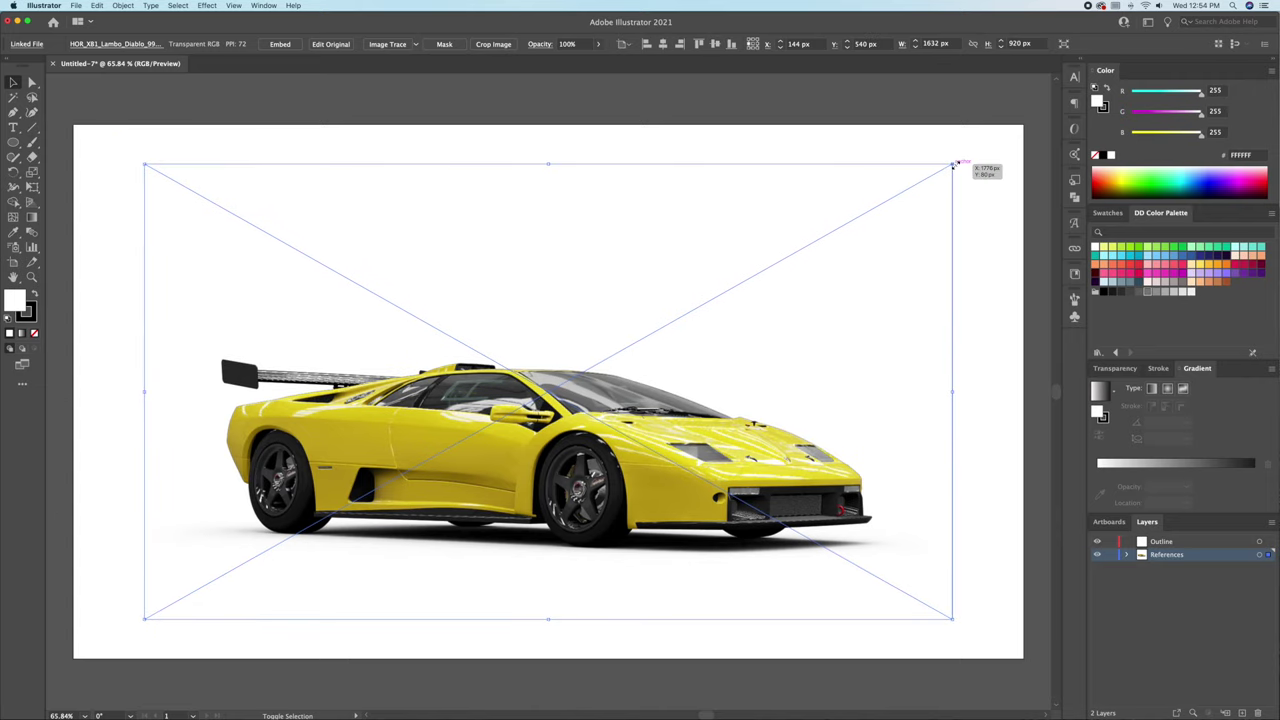
left_click_drag(728, 375, 728, 348)
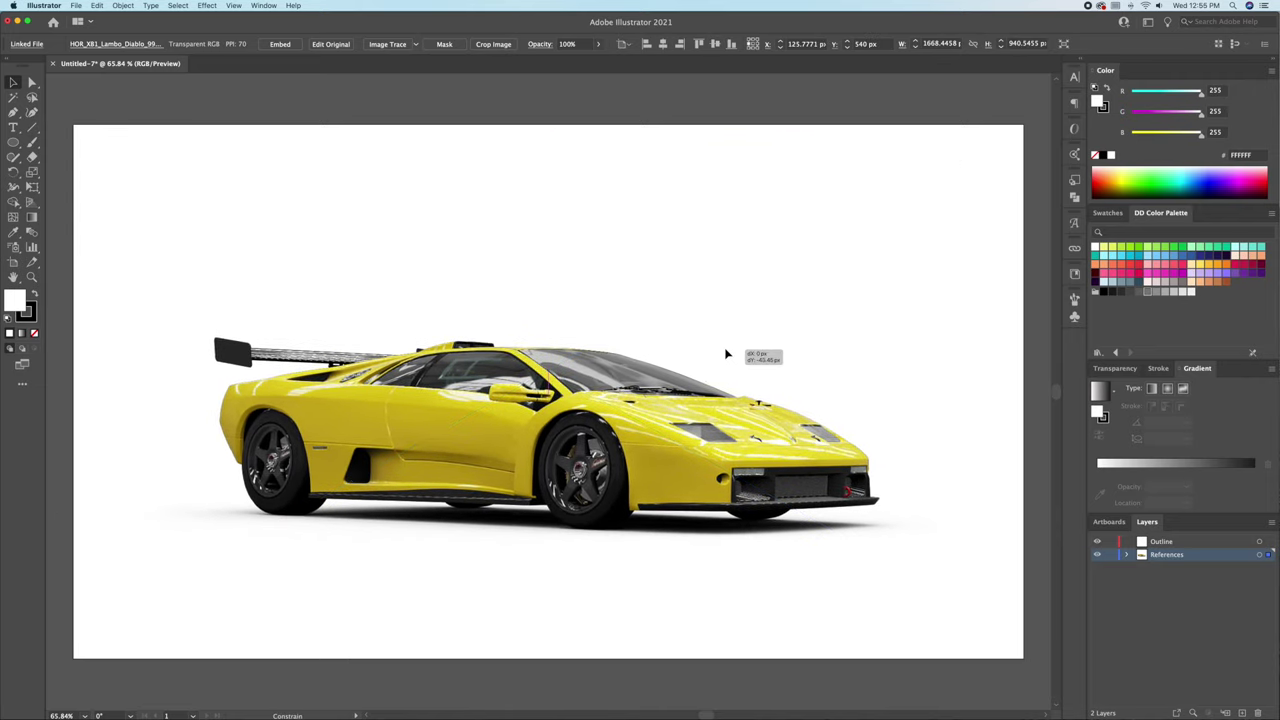
left_click(706, 625)
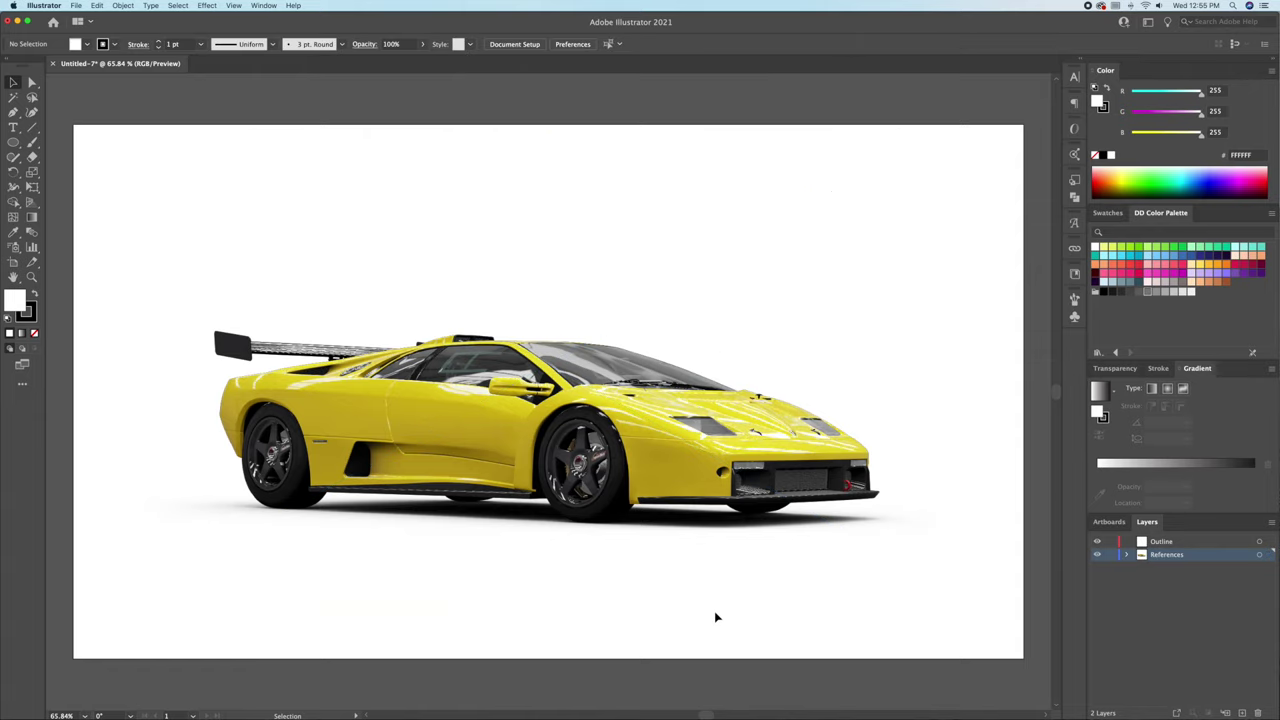
Step: Move the side-view car image above the artboard's left edge and enlarge it
key("super+minus")
left_click_drag(350, 228, 300, 206)
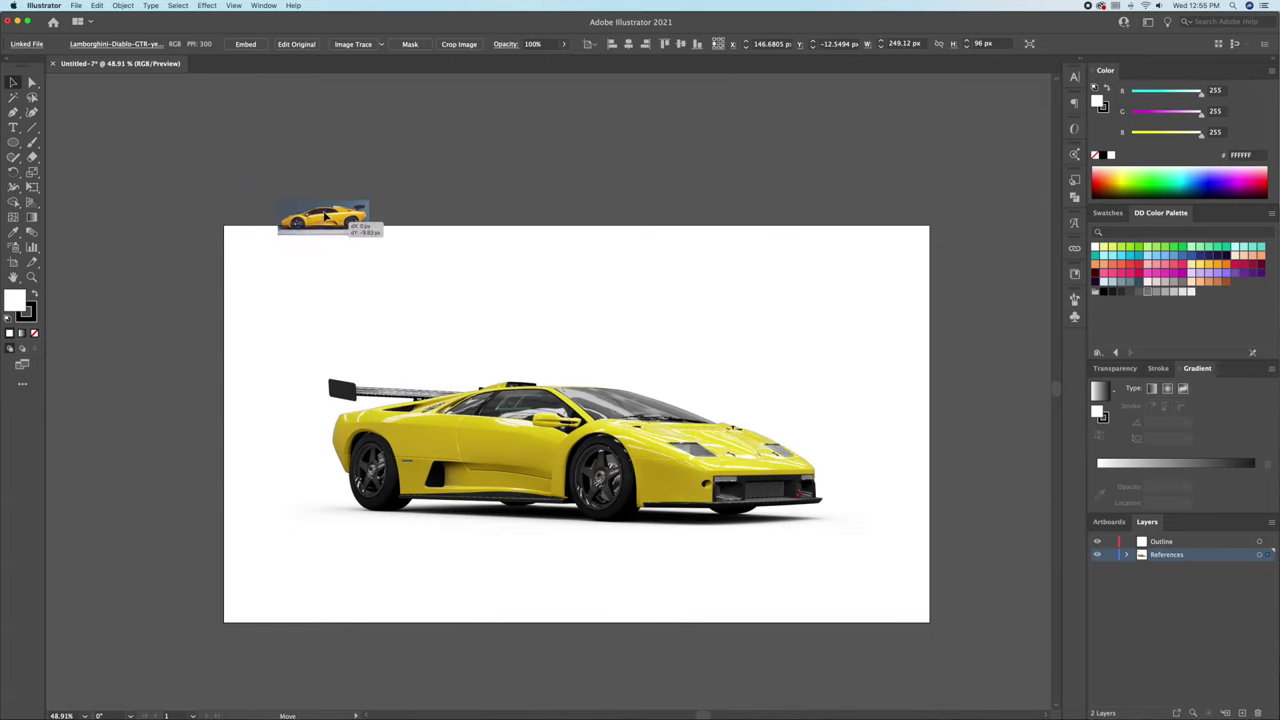
scroll(300, 206, "up", 3)
left_click_drag(358, 327, 720, 143)
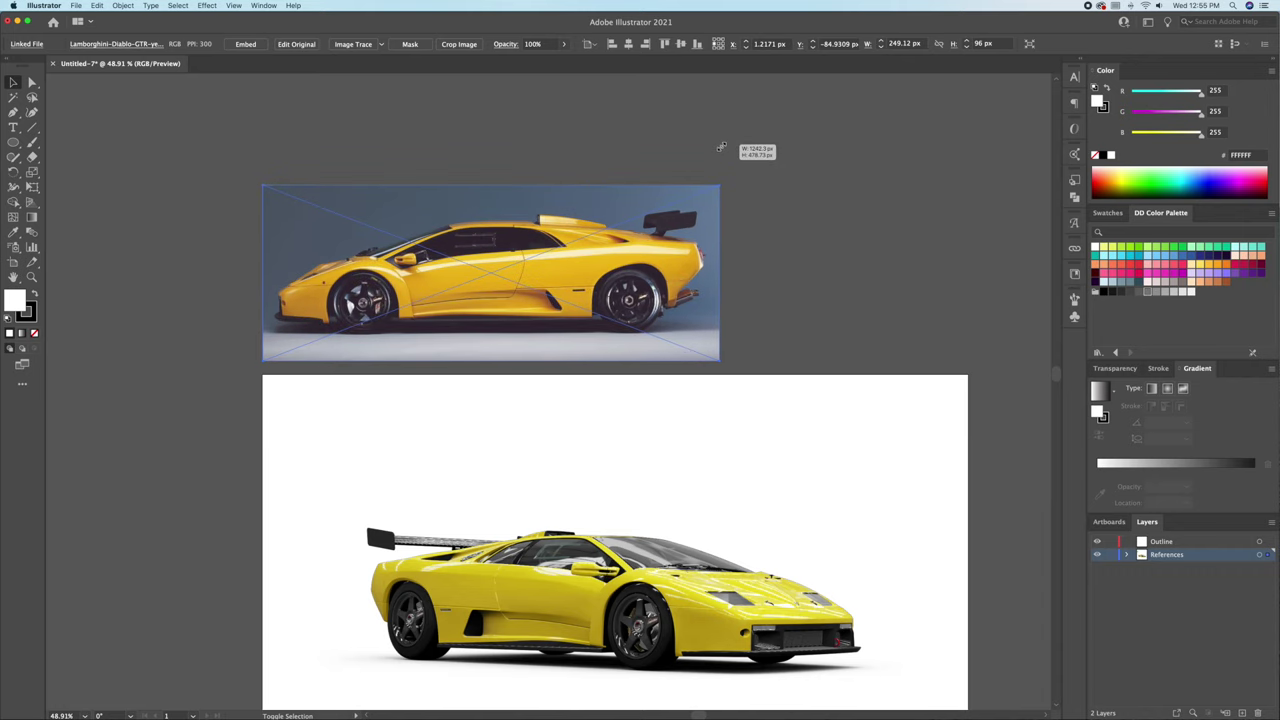
key("super+minus")
Step: Duplicate the artboard car at about 60% size beside the side-view image
left_click_drag(571, 525, 838, 285)
left_click_drag(630, 248, 700, 250)
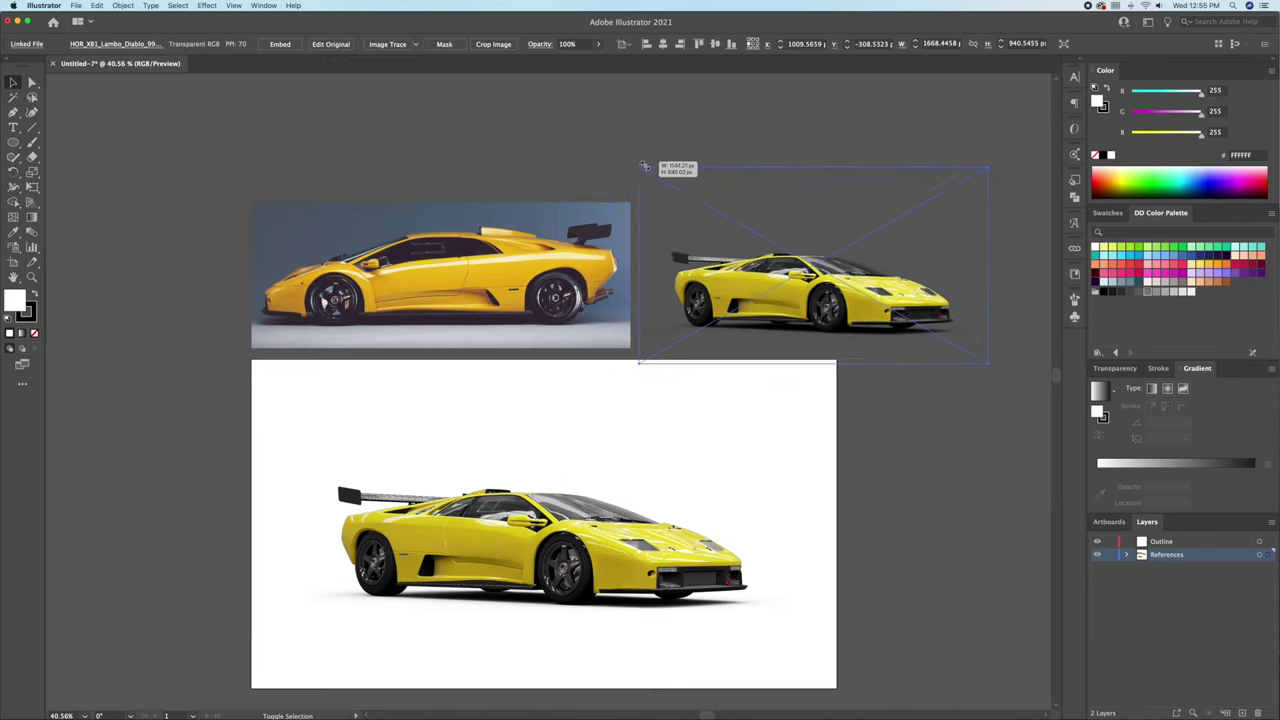
left_click_drag(777, 285, 741, 290)
scroll(741, 290, "down", 1)
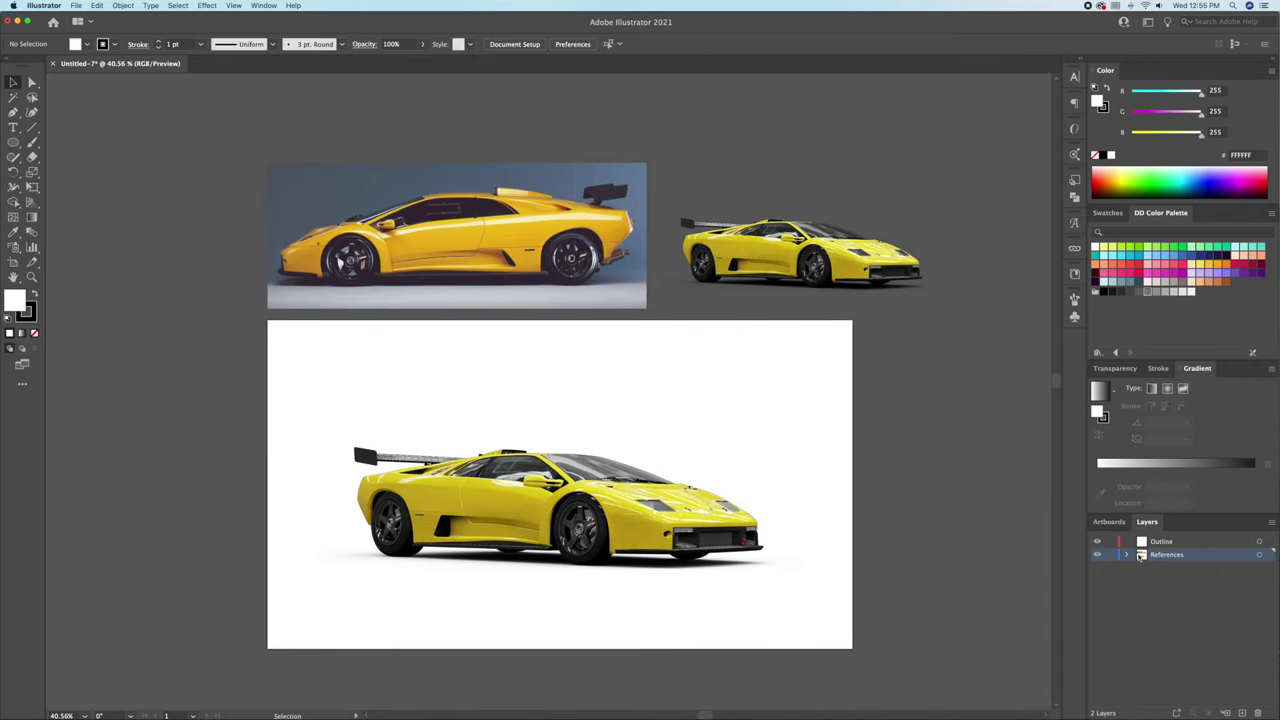
double_click(1141, 556)
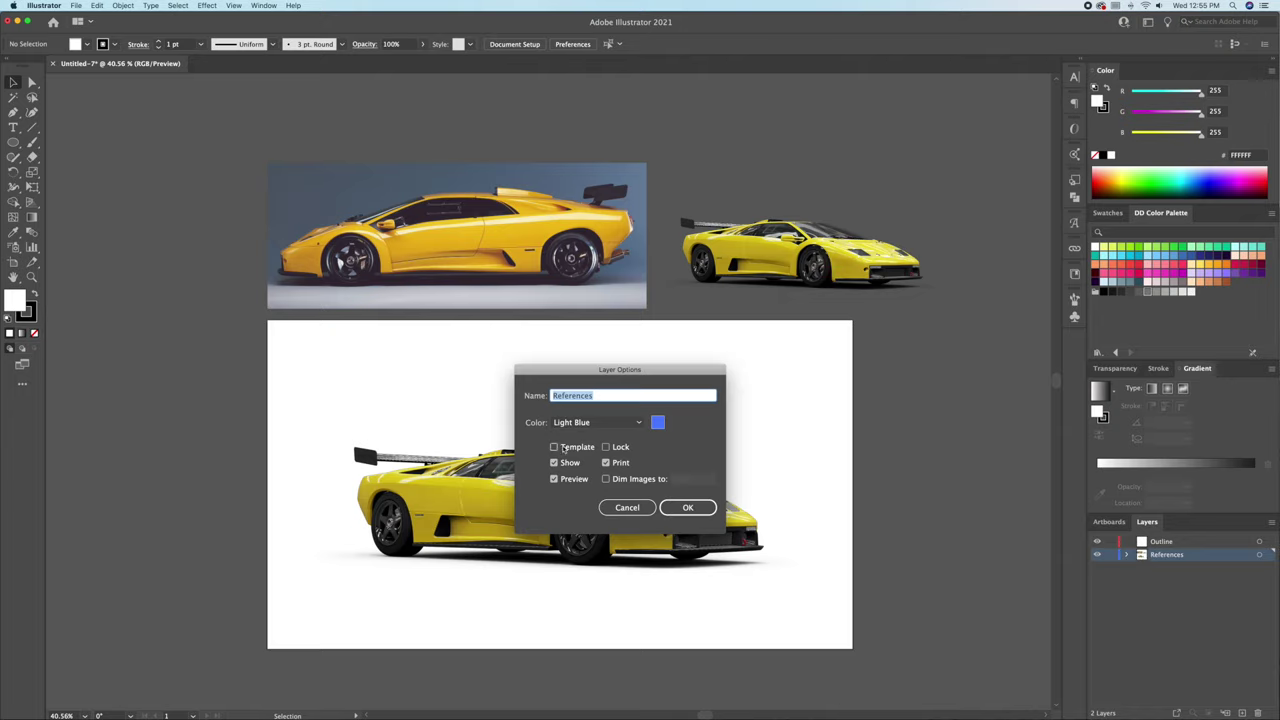
Step: Make References a 50% dimmed template; set no fill, black stroke, round caps and joins
left_click(565, 451)
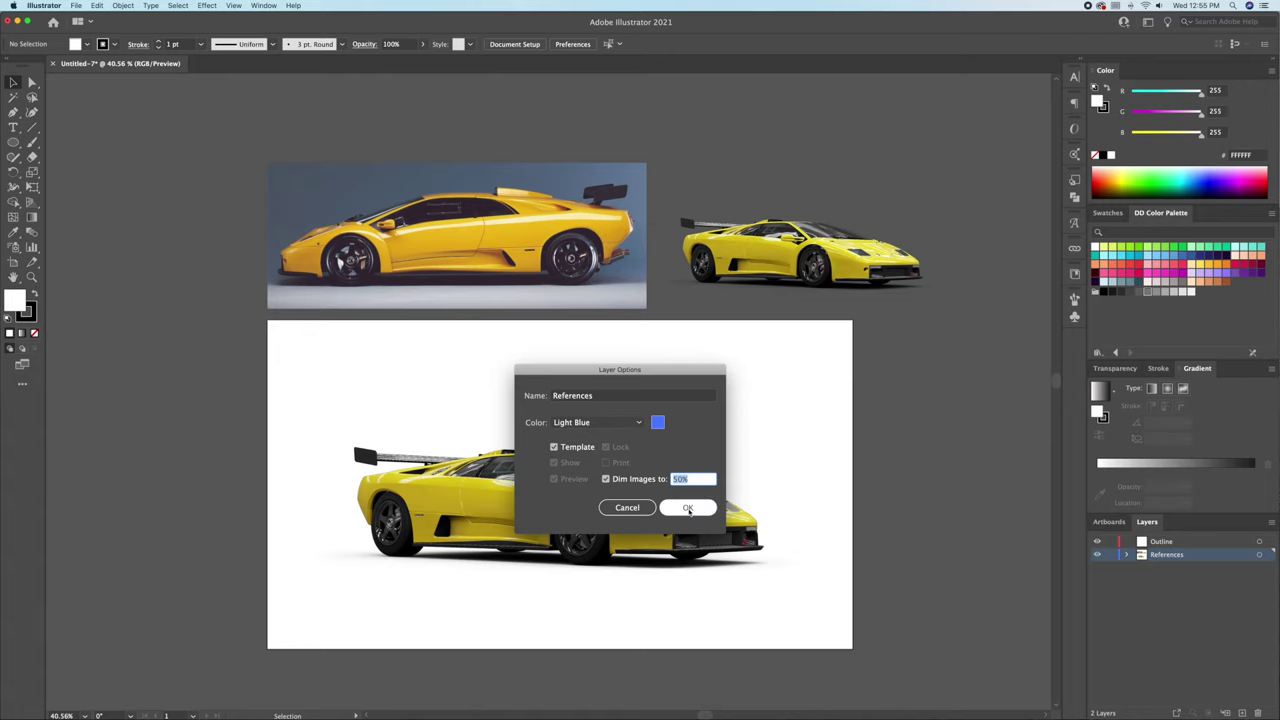
left_click(688, 507)
left_click(1025, 181)
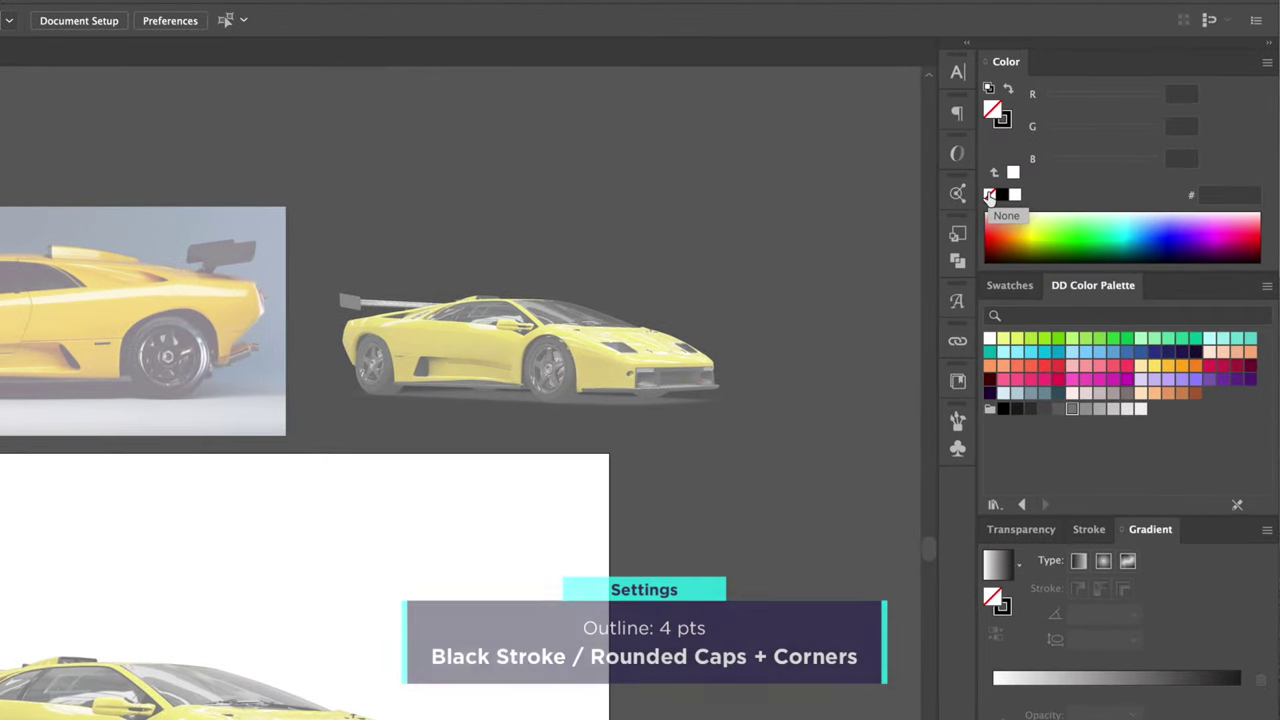
left_click(1037, 115)
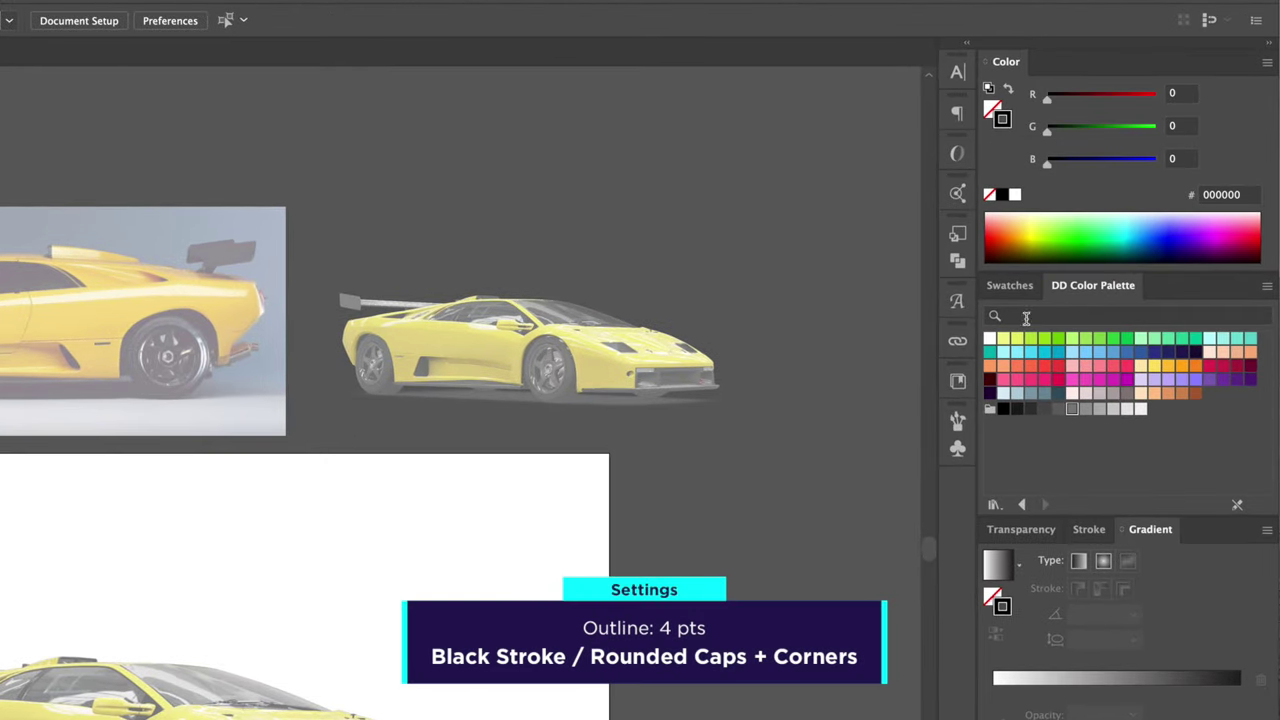
left_click(1089, 529)
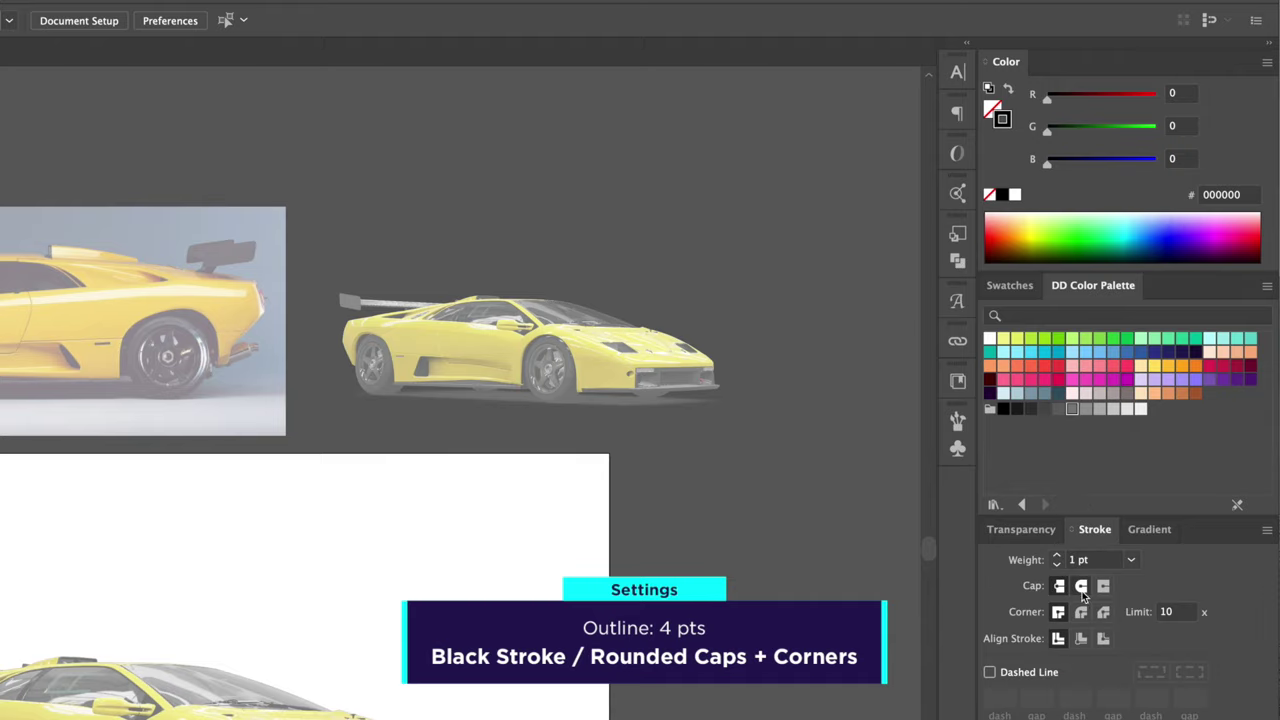
left_click(1081, 588)
left_click(1081, 612)
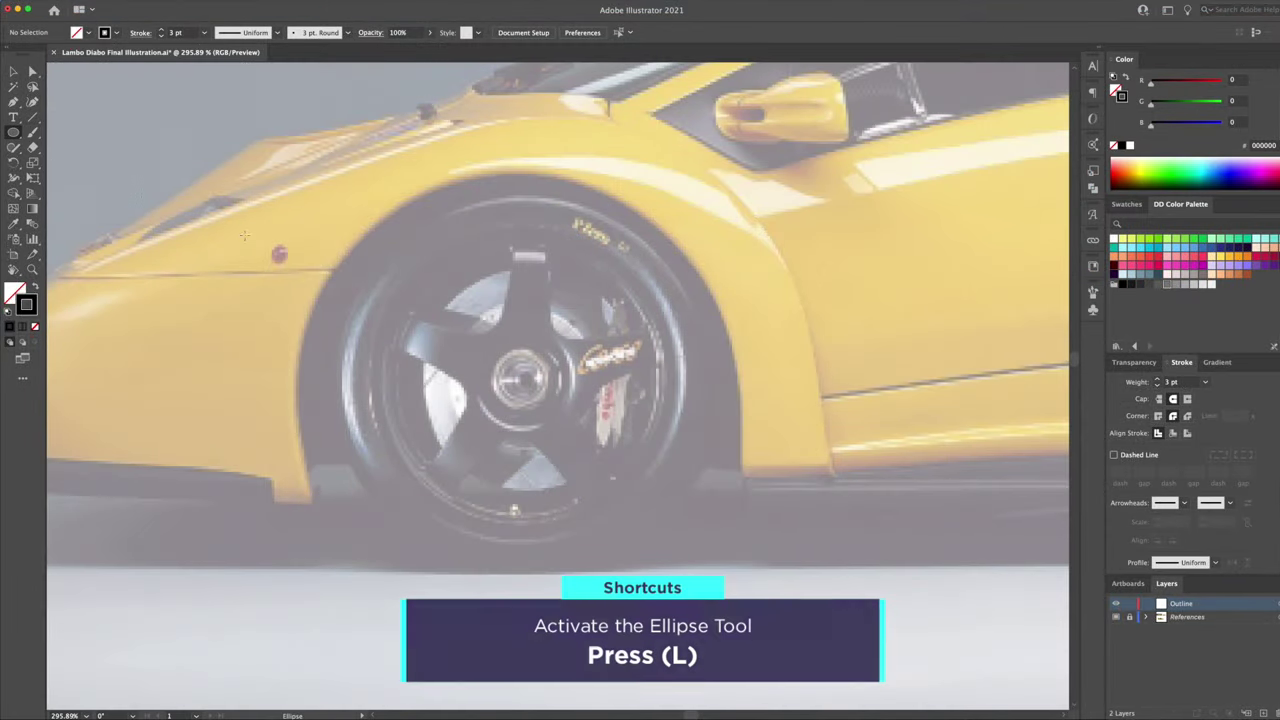
Step: Draw a hub circle and paste an enlarged copy in front as a concentric ring
left_click_drag(520, 378, 549, 404)
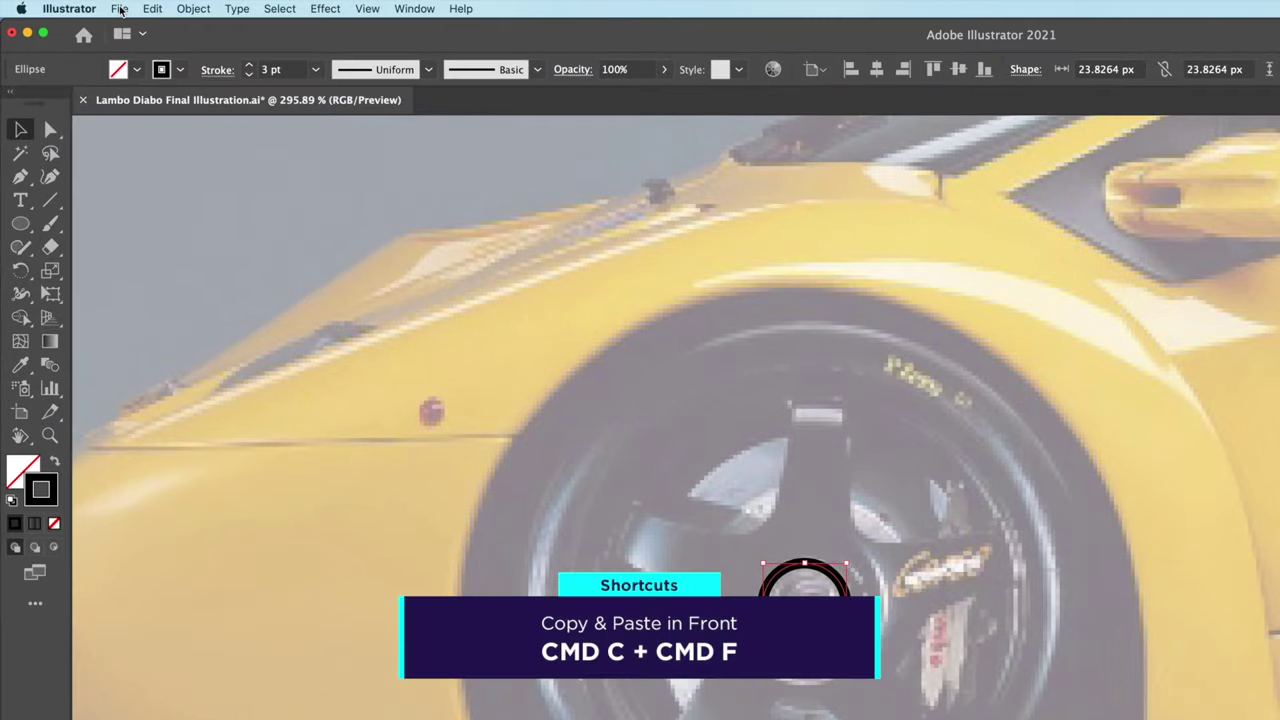
left_click(152, 9)
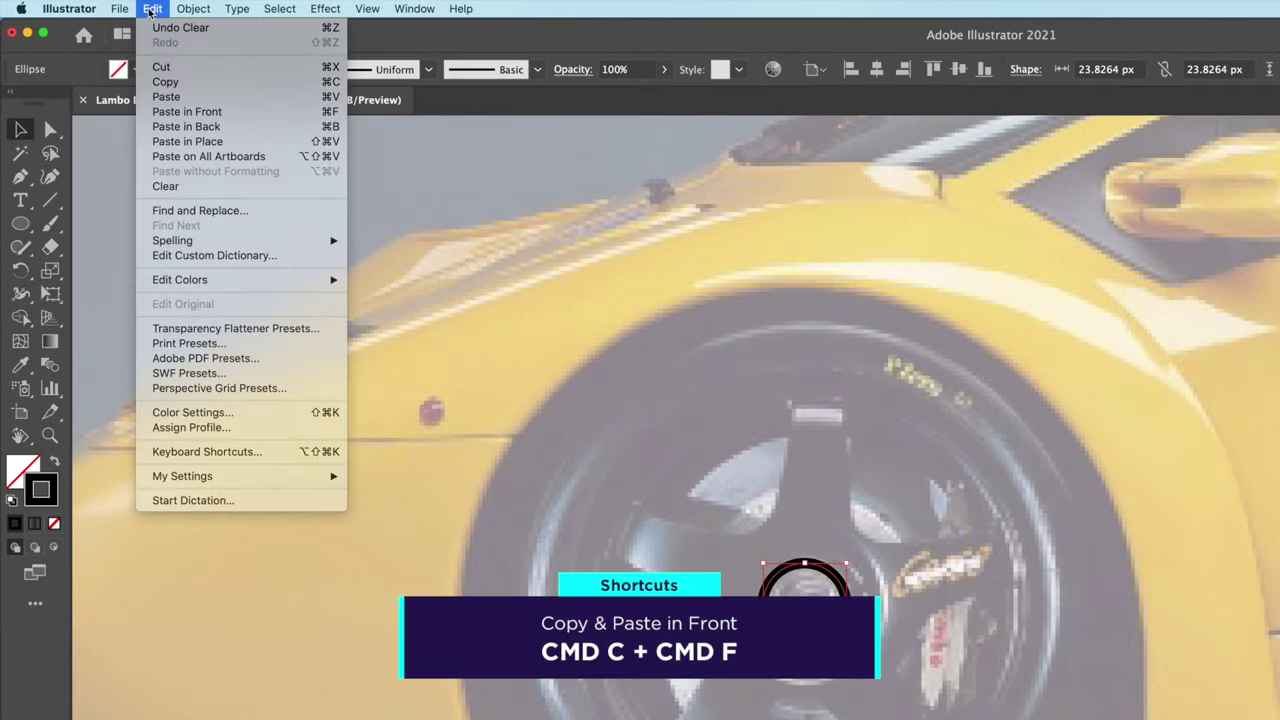
left_click(162, 84)
left_click(155, 12)
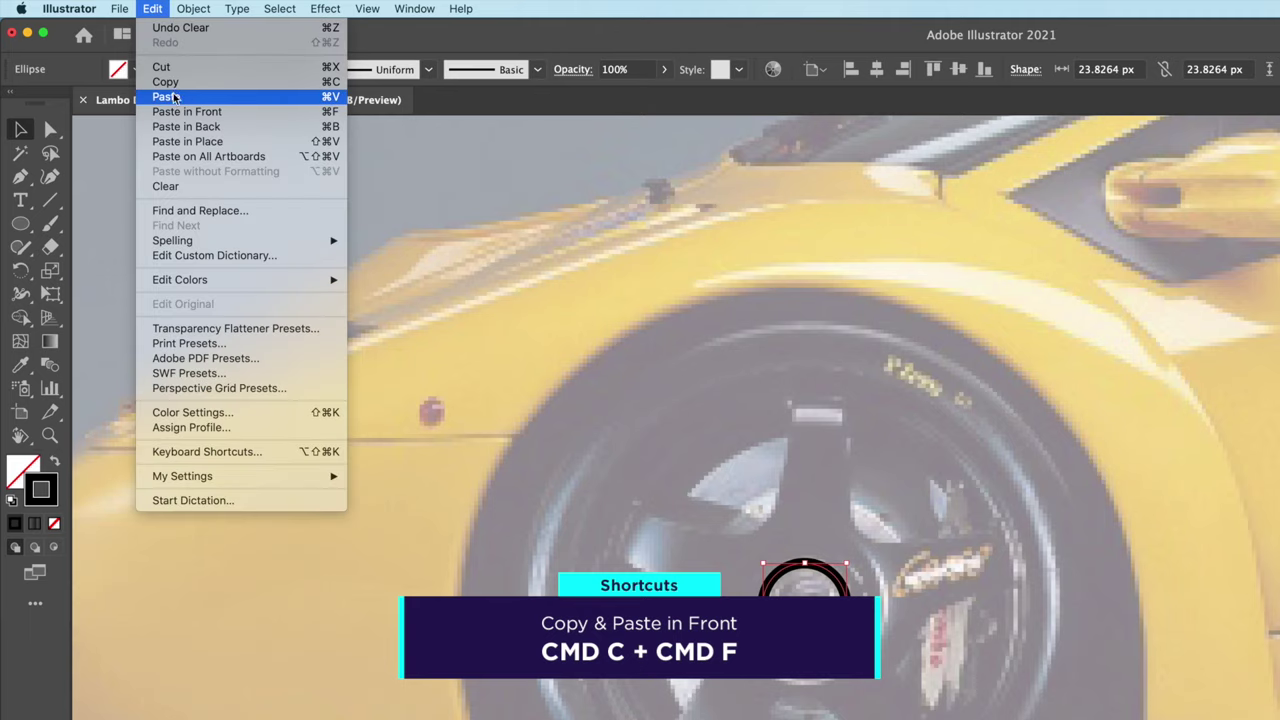
left_click(197, 114)
left_click_drag(550, 348, 582, 320)
scroll(317, 348, "up", 2, "alt")
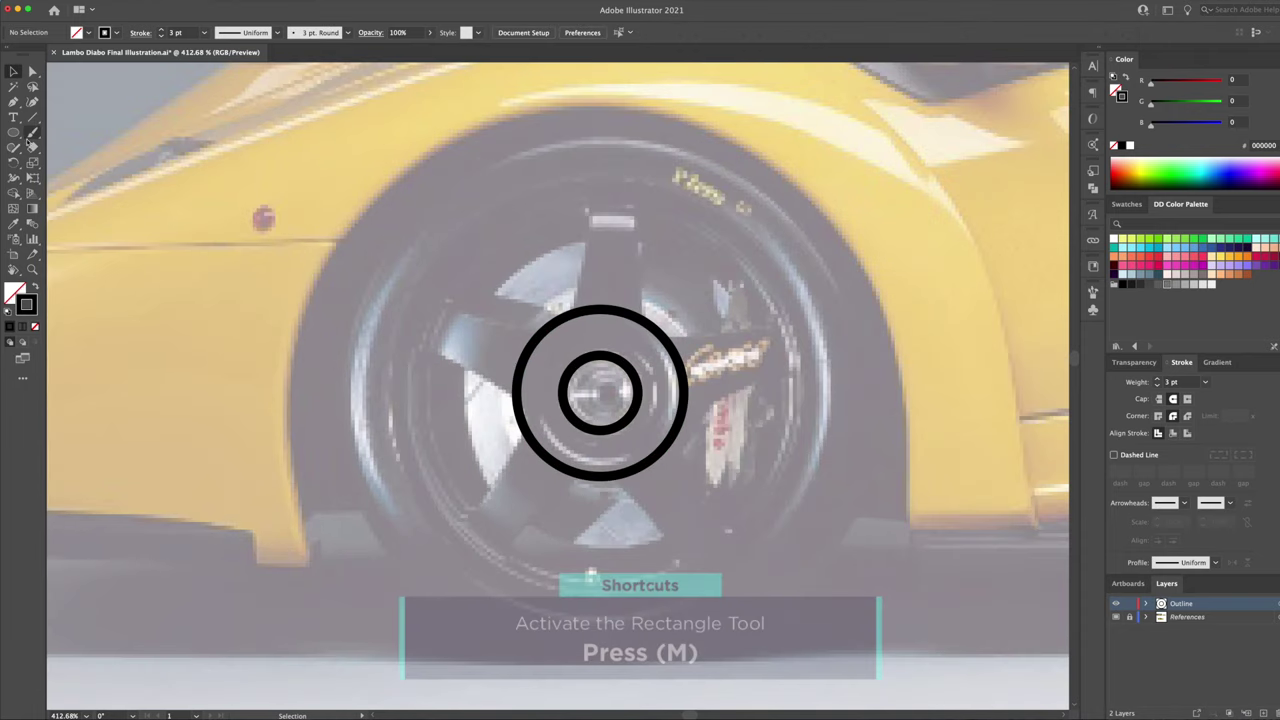
Step: Draw a tall rectangle above the circles and taper it into a spoke shape
left_click(13, 132)
left_click(66, 134)
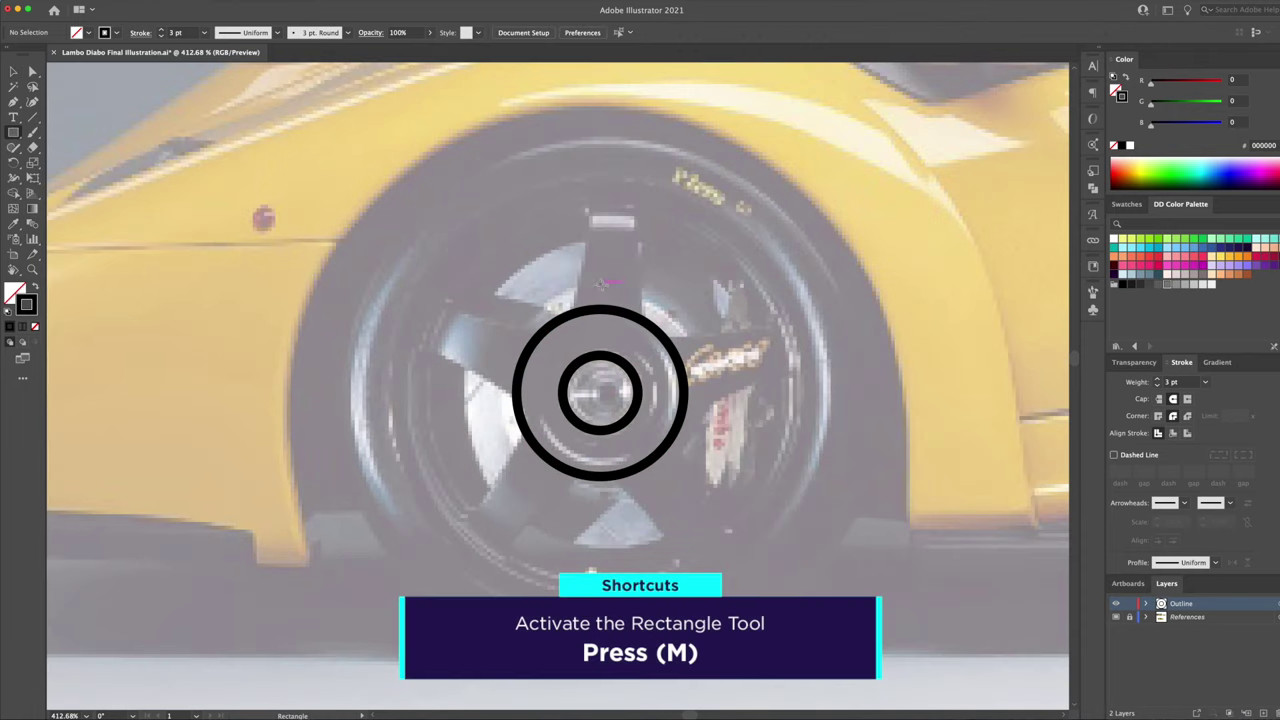
left_click_drag(601, 282, 622, 335)
key("v")
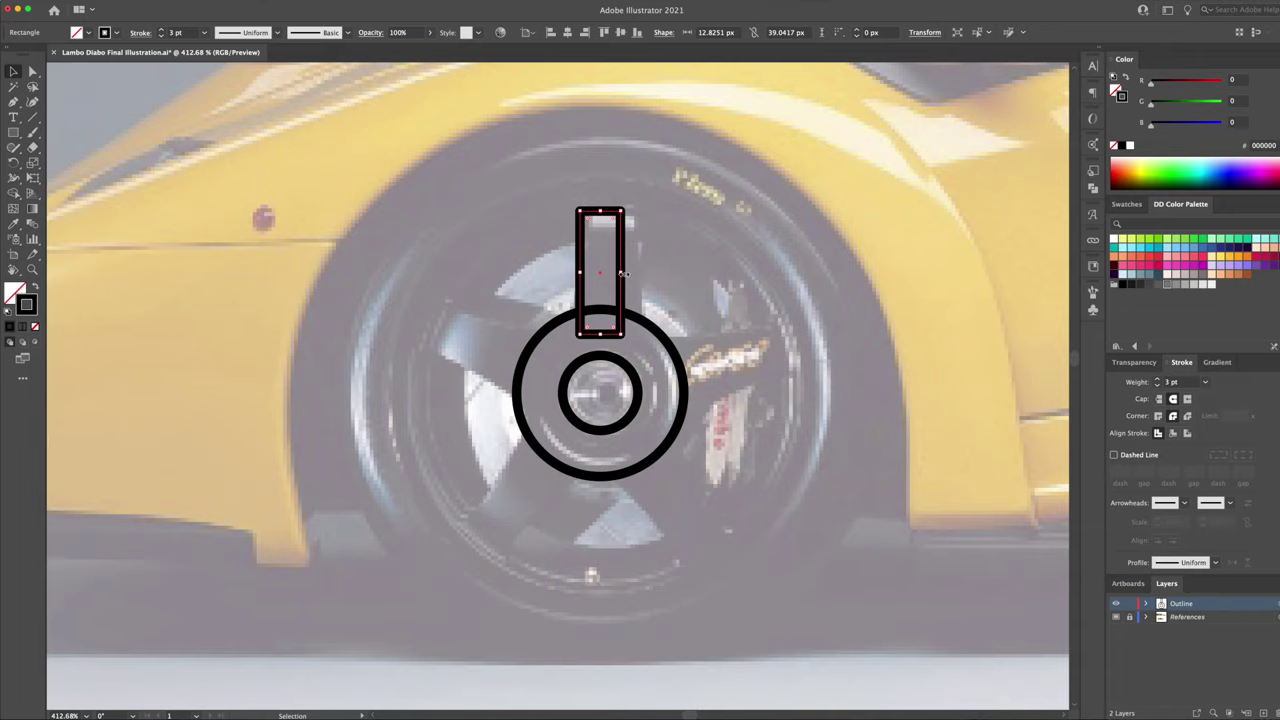
left_click_drag(622, 272, 627, 272)
key("a")
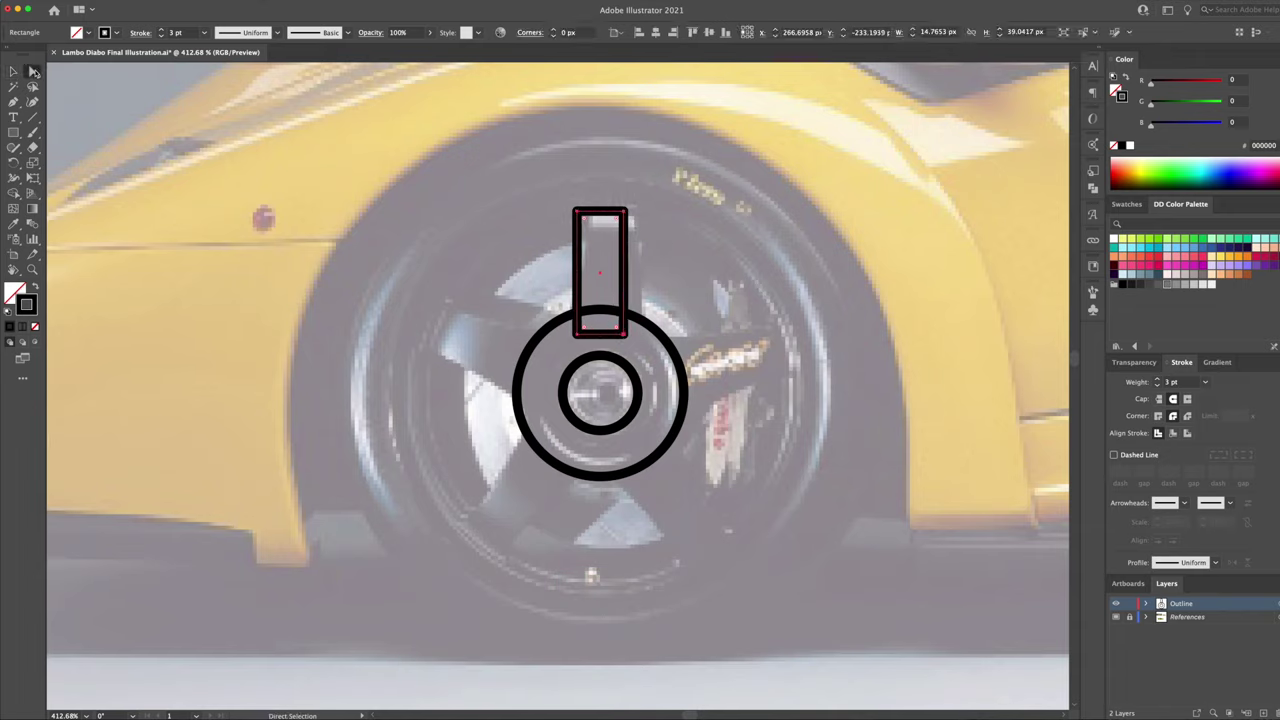
mouse_move(624, 336)
left_mouse_down()
mouse_move(636, 336)
mouse_move(562, 336)
left_mouse_up()
left_click(576, 336)
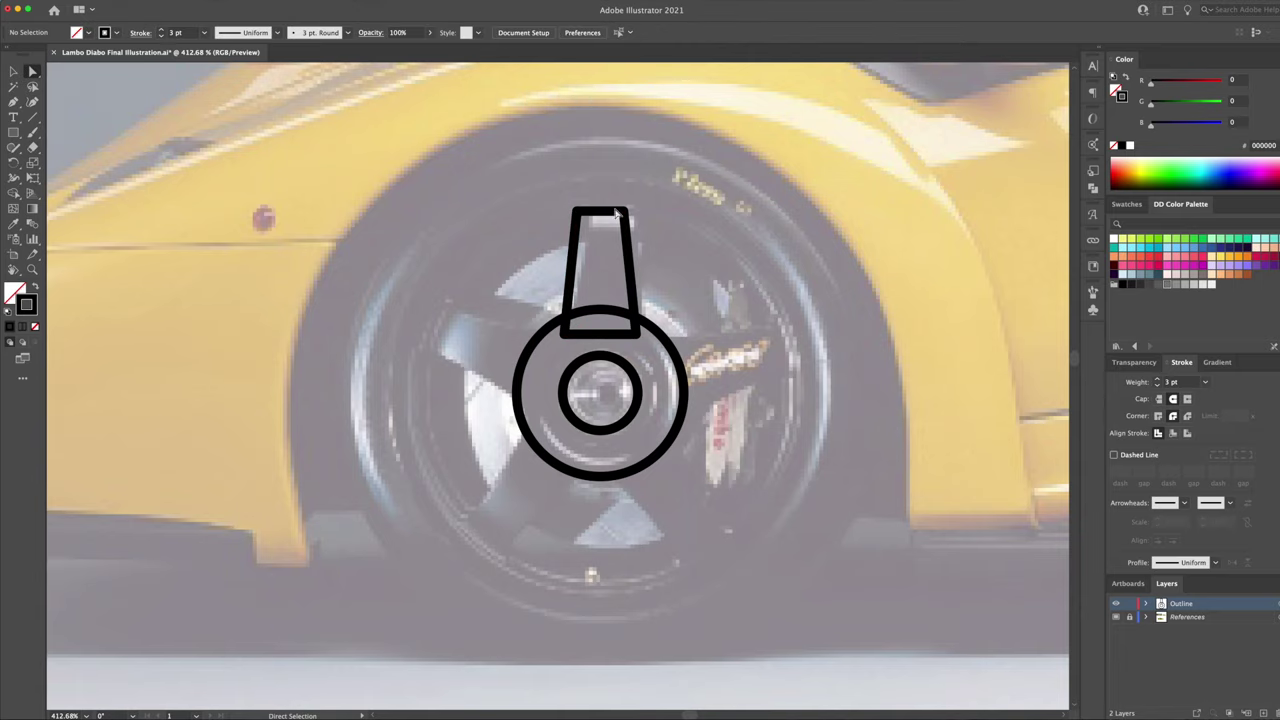
key("Up")
key("Up")
key("Up")
key("Up")
key("Up")
key("v")
left_click(654, 263)
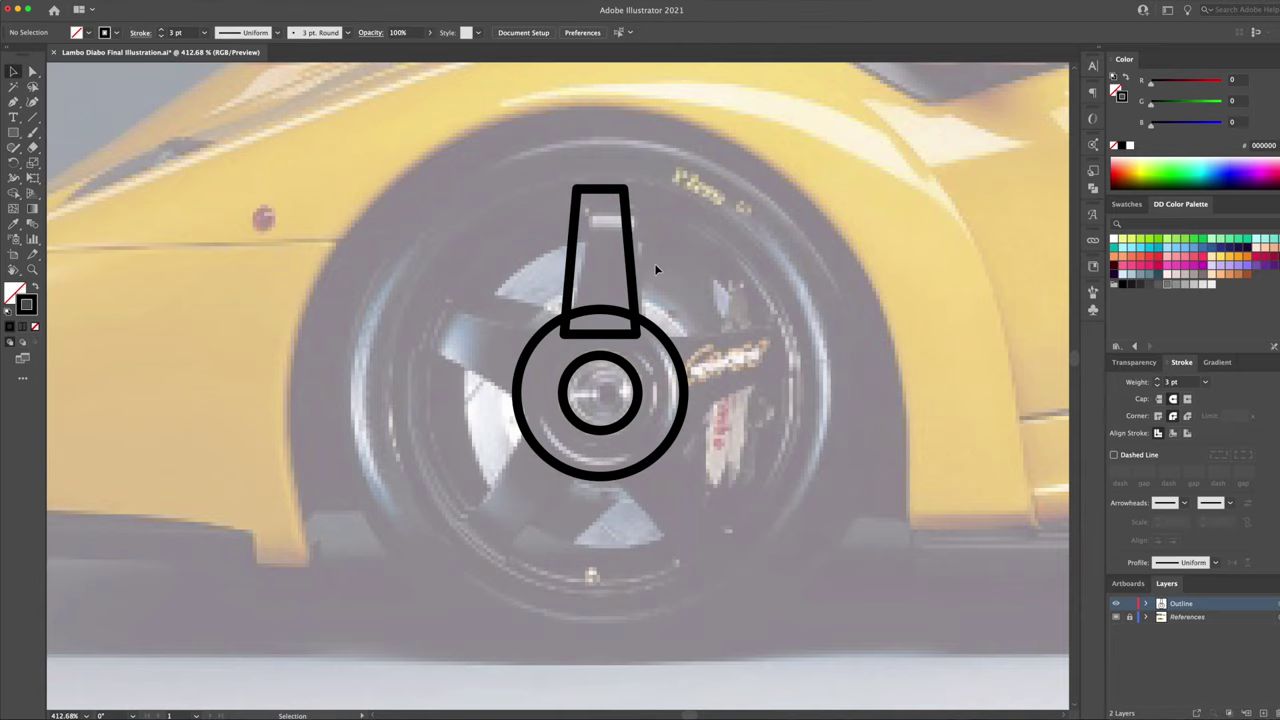
left_click(632, 283)
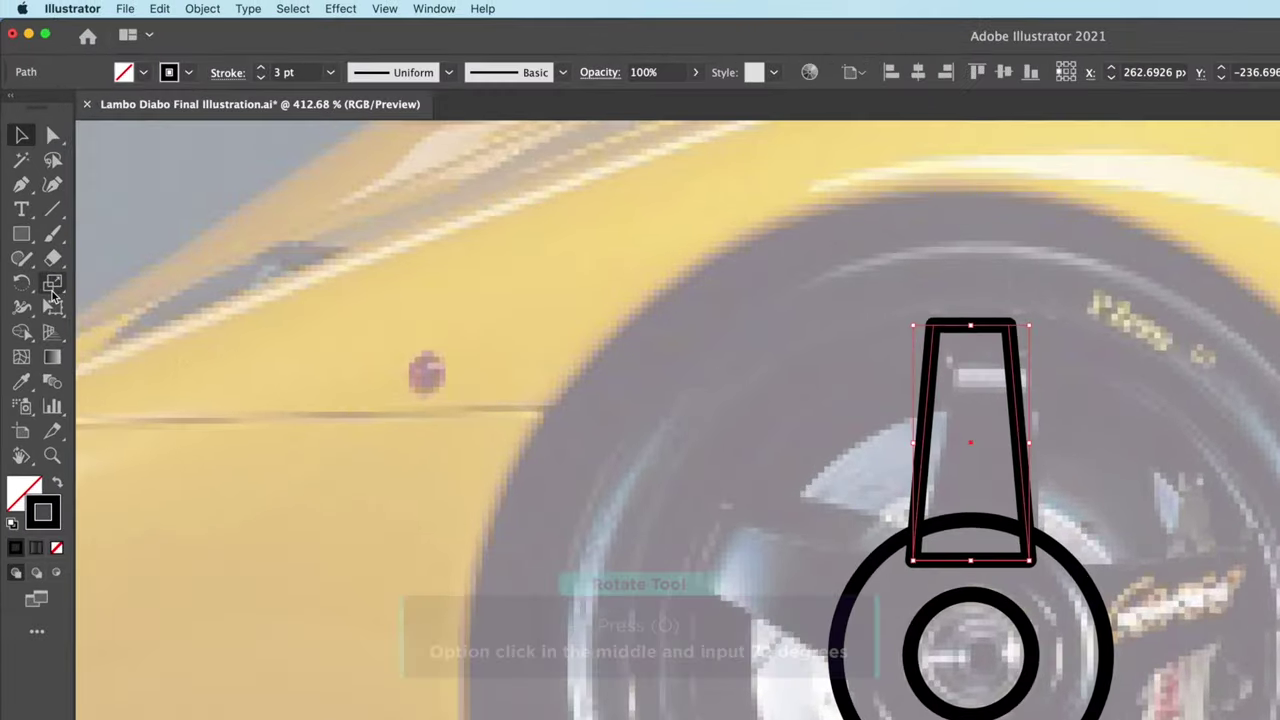
Step: Make four rotated copies of the spoke at 72° around the hub centre
left_click(20, 292)
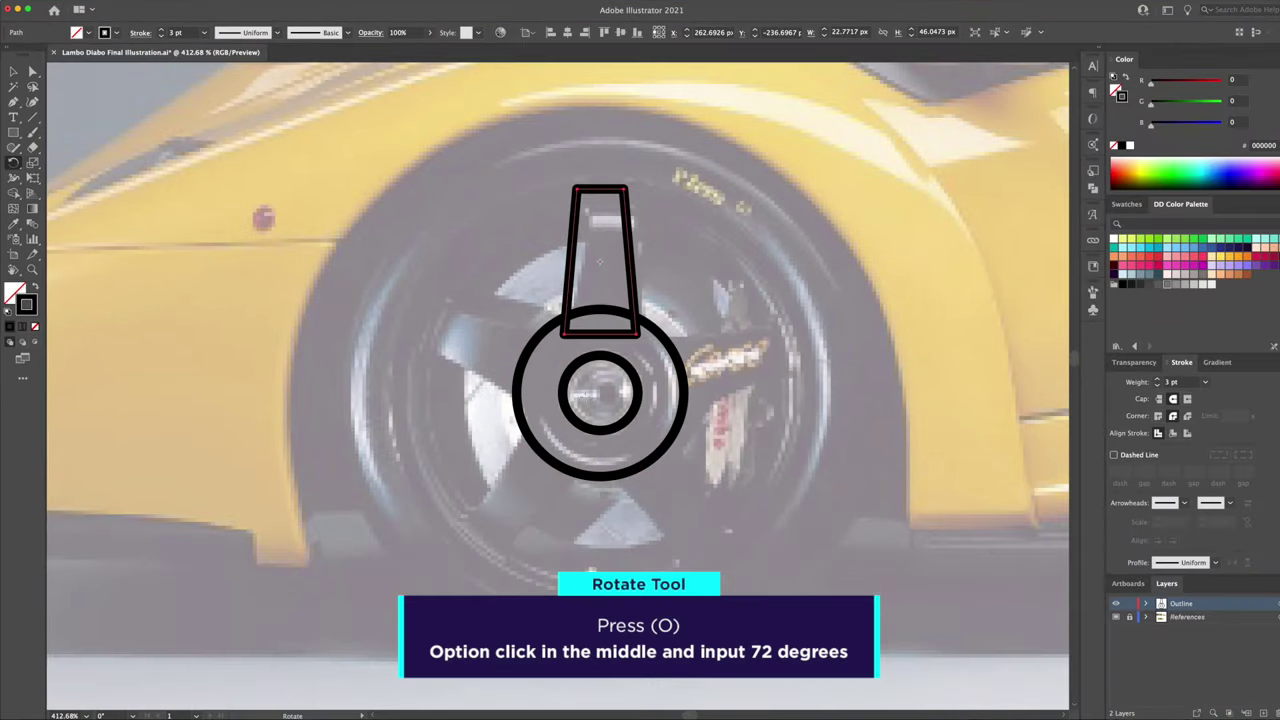
left_click(600, 393, "alt")
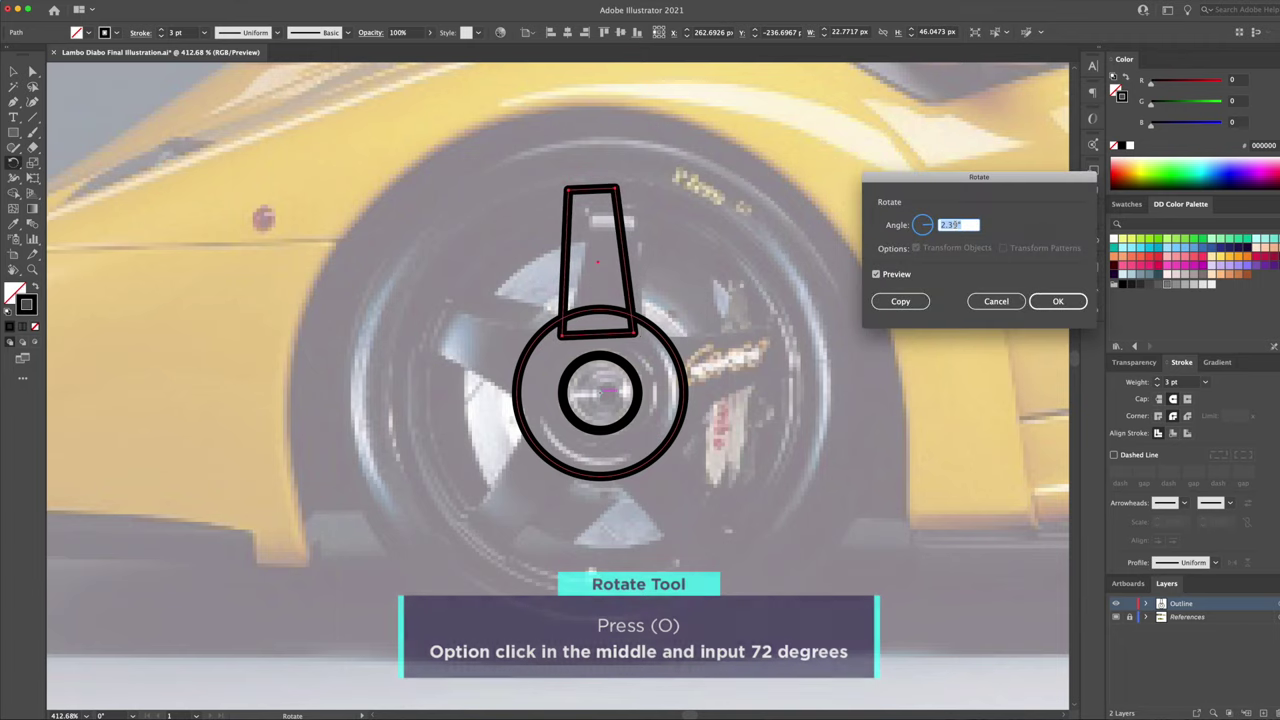
type("72")
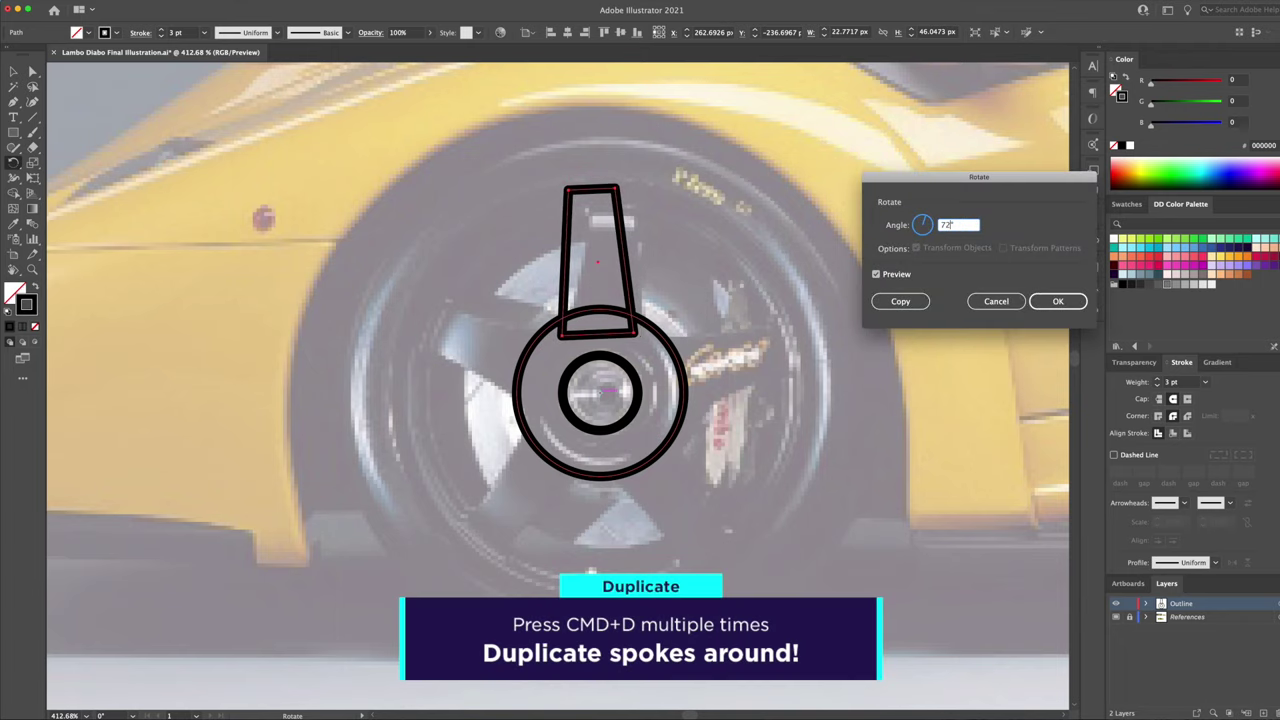
left_click(900, 300)
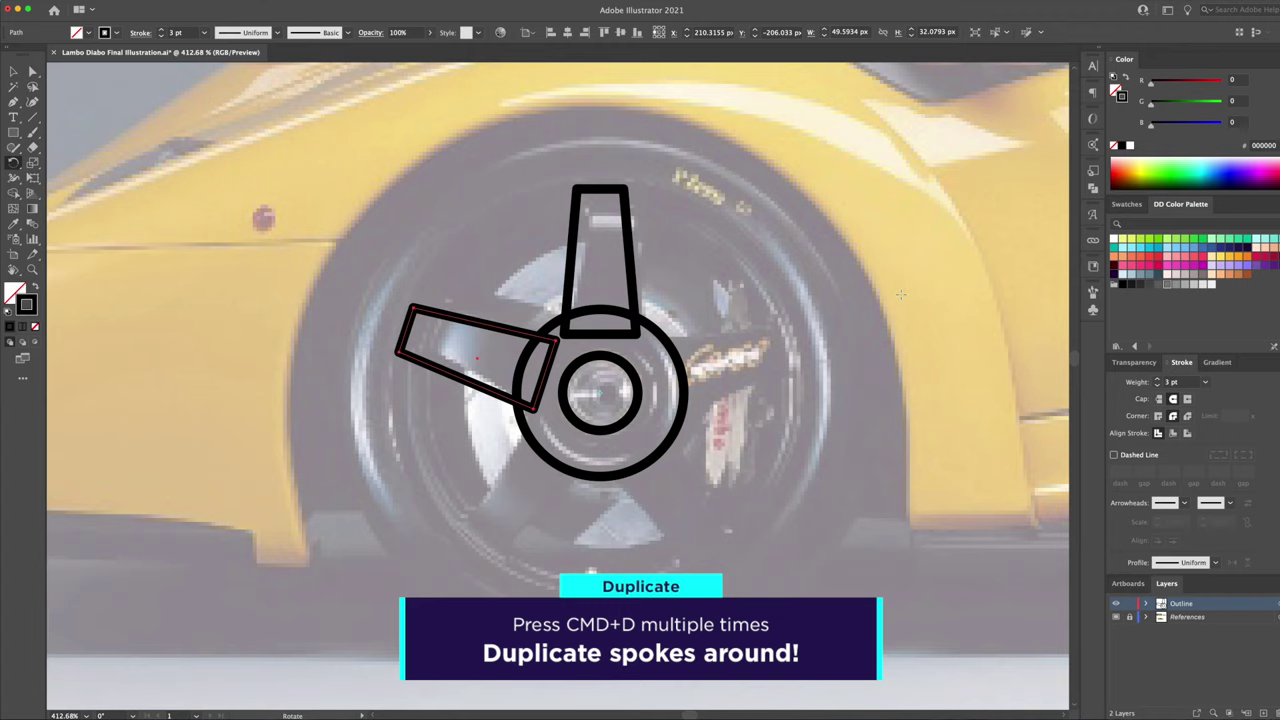
key("super+d")
key("super+d")
key("super+d")
key("v")
Step: Select all the spokes and hub circles of the wheel together
left_click(545, 490, "shift")
left_click(684, 510, "shift")
left_click(470, 340, "shift")
left_click(527, 420, "shift")
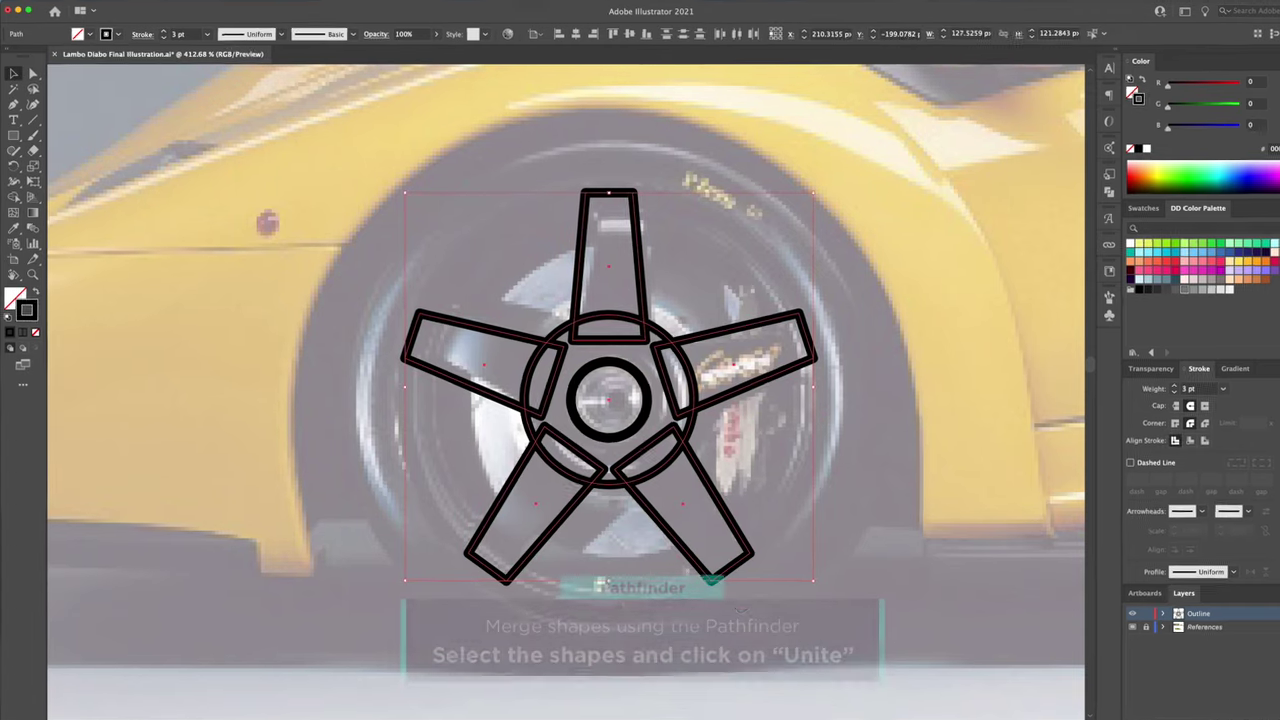
left_click(328, 6)
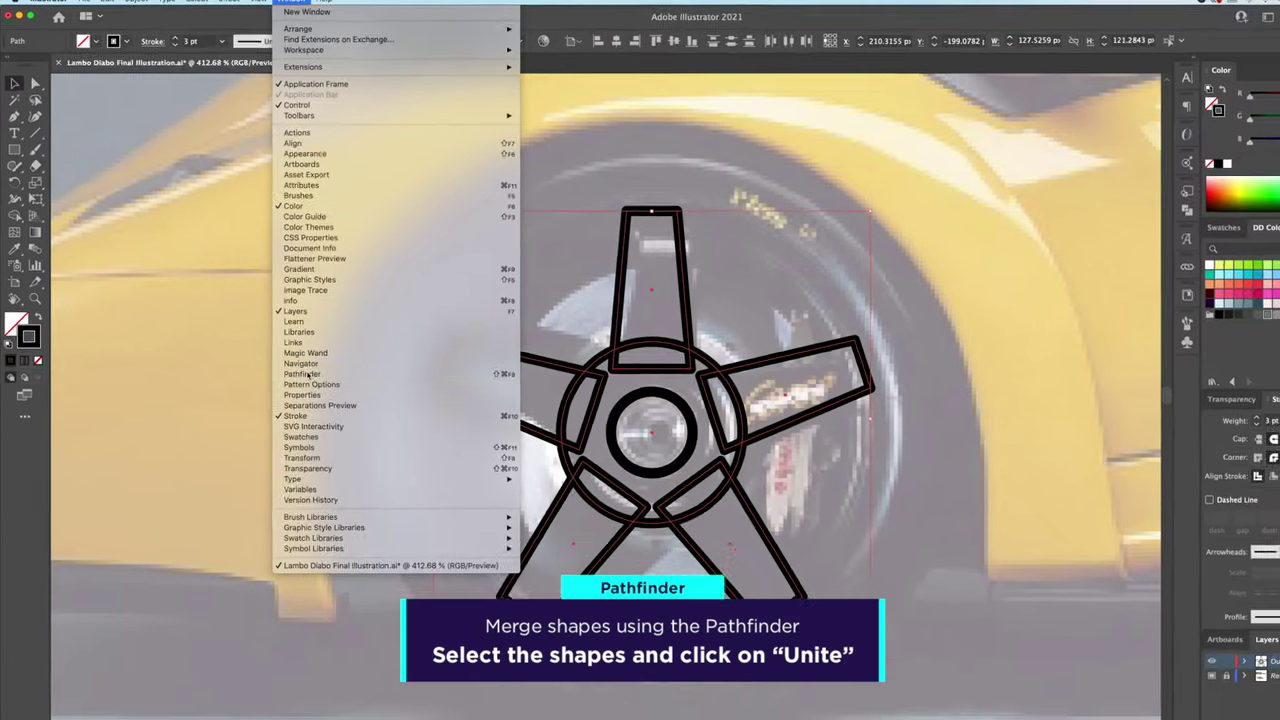
Step: Unite the spokes and circles into one outline and round its inner corners
left_click(302, 374)
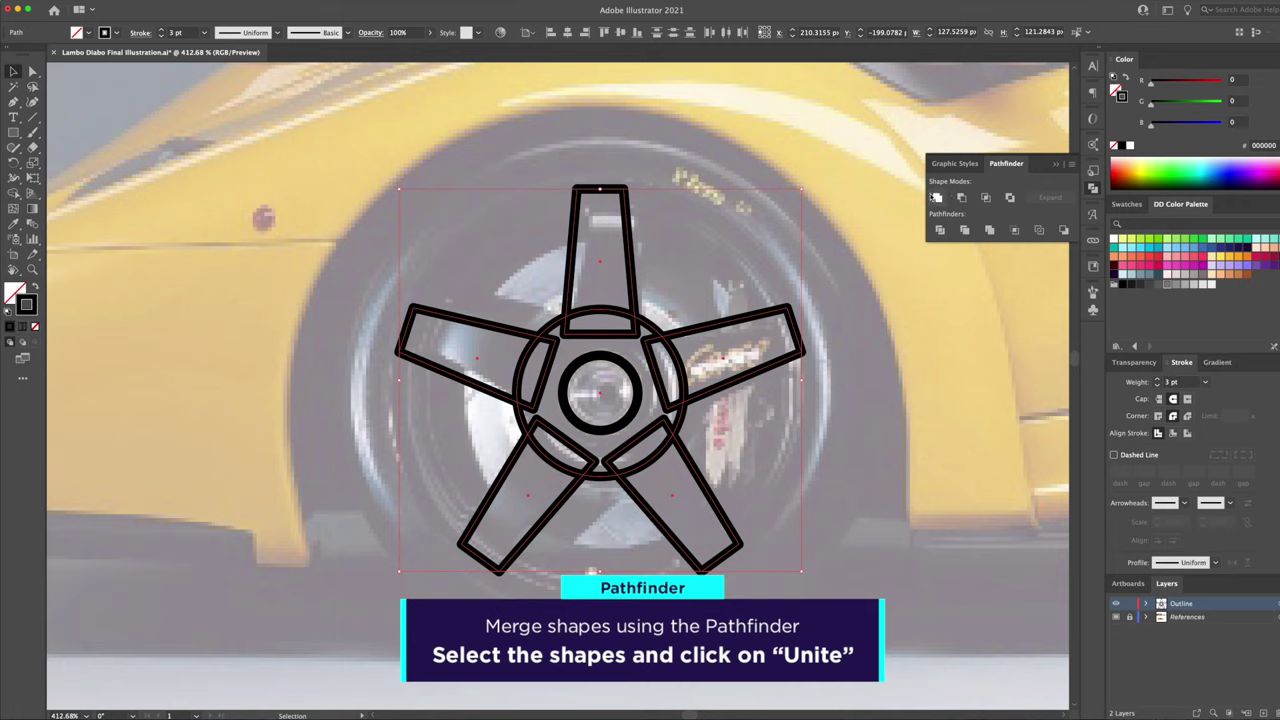
left_click(936, 197)
key("a")
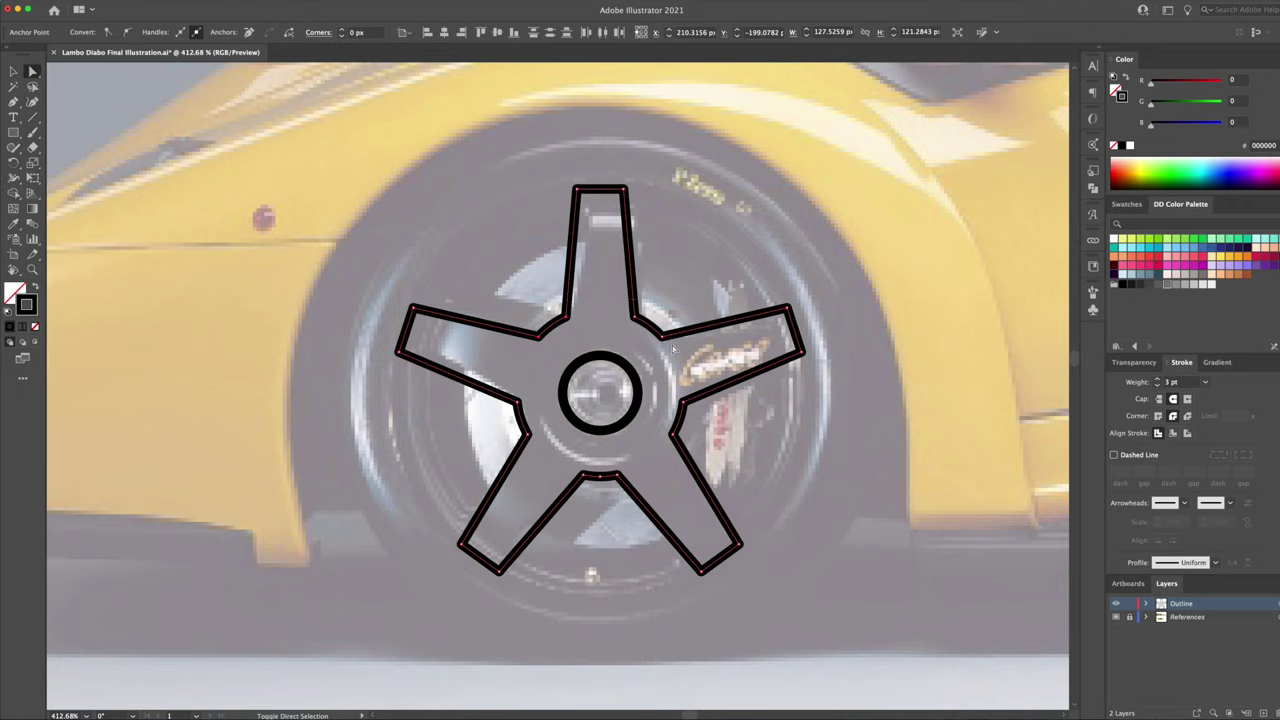
left_click_drag(536, 338, 552, 352)
key("v")
left_click(707, 202)
left_click(627, 223)
left_click(13, 102)
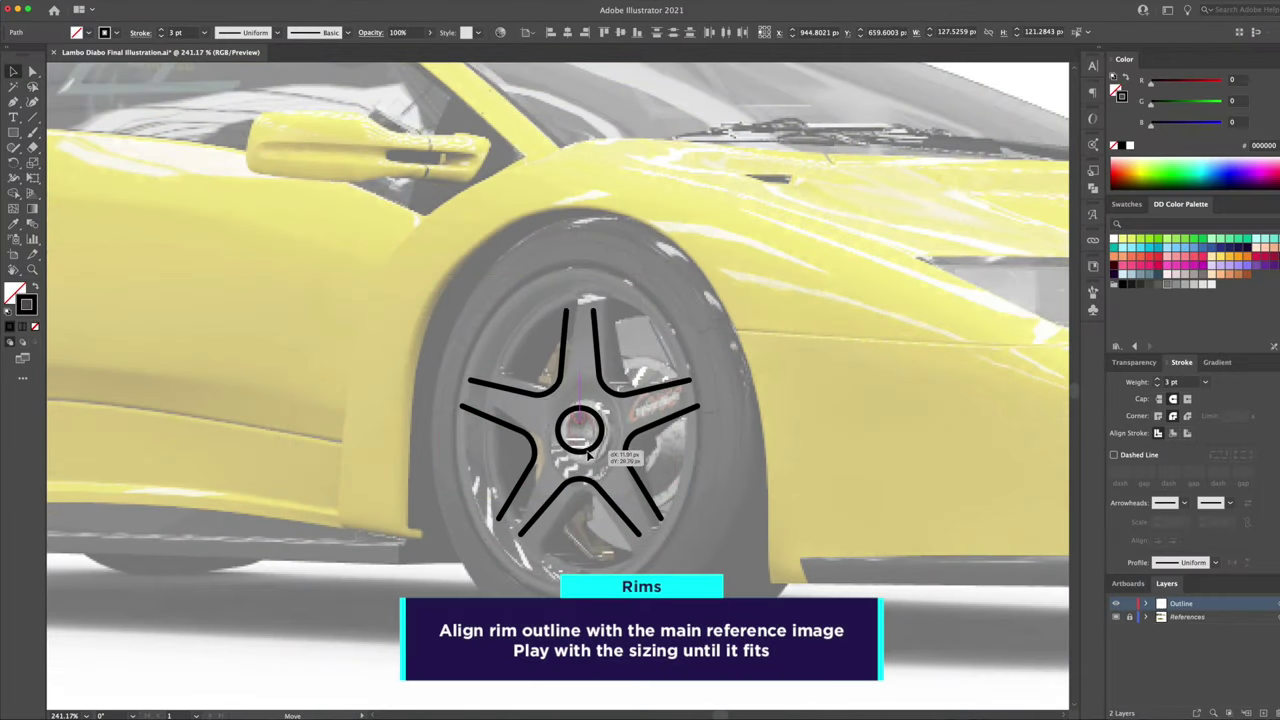
Step: Resize and nudge the rim outline to fit the photo's front wheel
left_click_drag(703, 428, 687, 428)
left_click_drag(583, 537, 587, 555)
left_click_drag(686, 418, 692, 427)
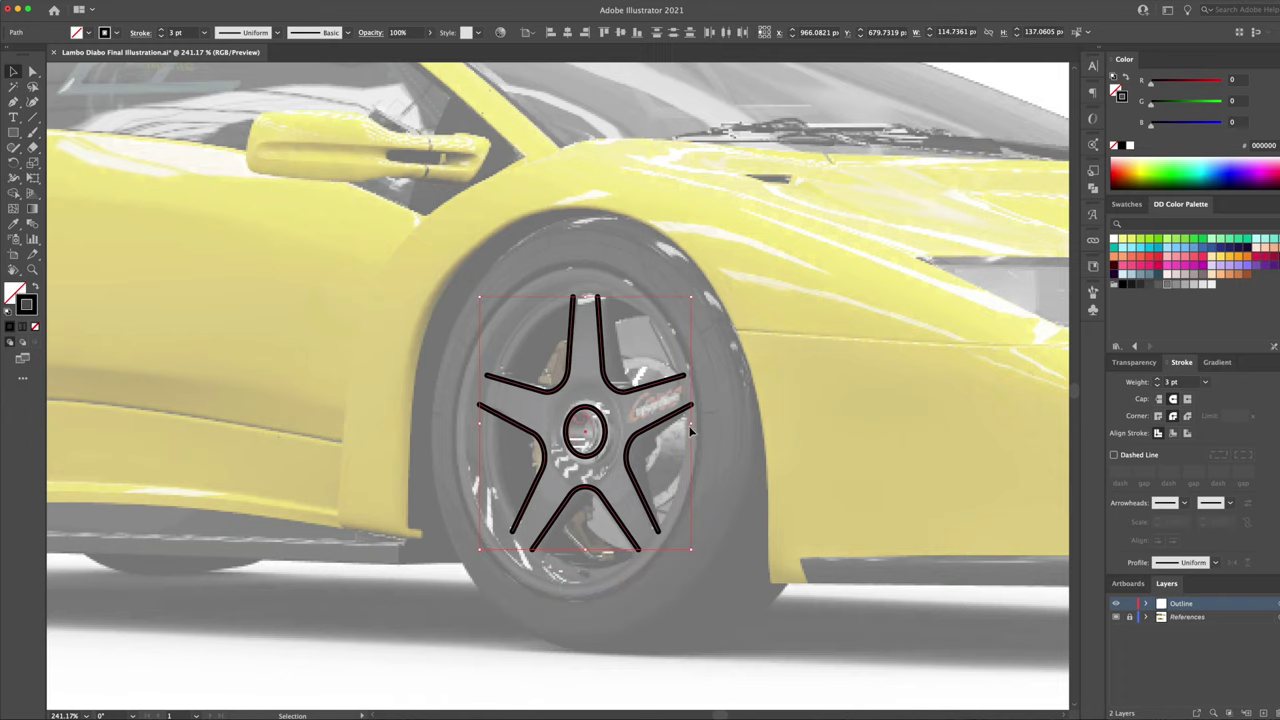
key("Down")
left_click_drag(692, 299, 702, 296)
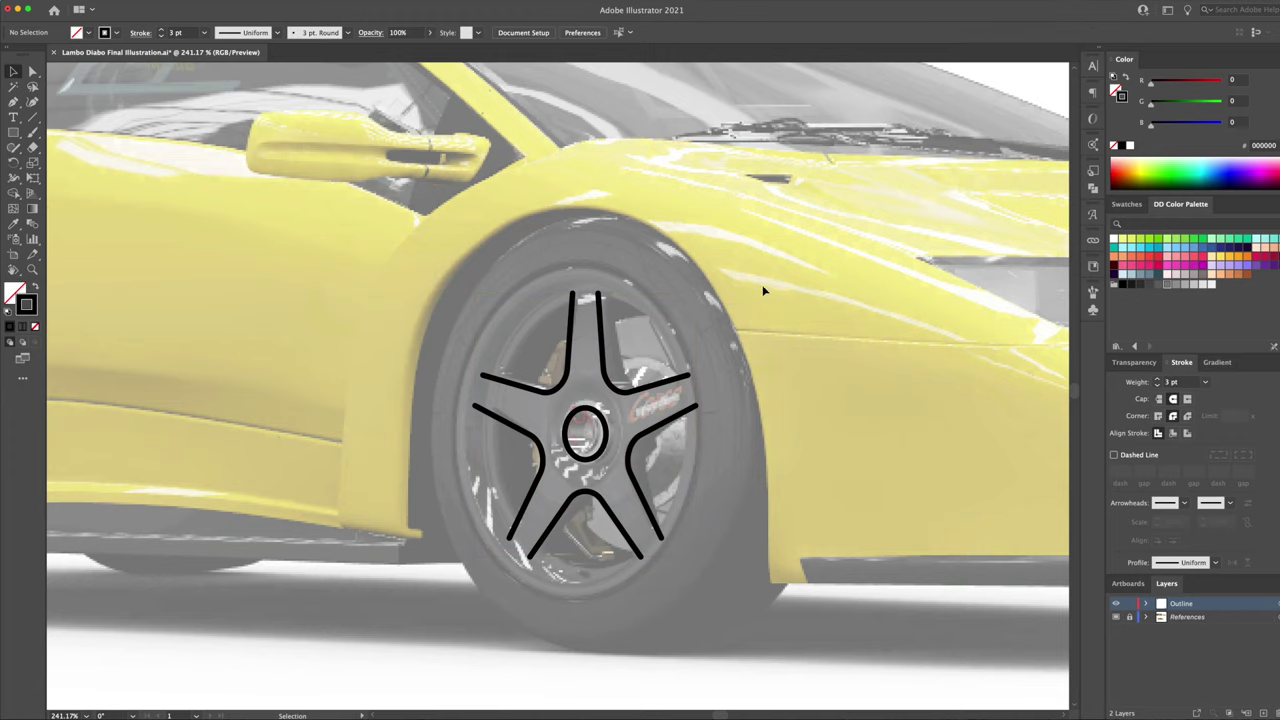
Step: Zoom in on the hub and duplicate the hub ellipse as a second ring
key("ctrl+plus")
left_click(628, 375)
mouse_move(630, 372)
left_mouse_down()
mouse_move(643, 366)
mouse_move(583, 398)
mouse_move(598, 398)
left_mouse_up()
Step: Scale up the hub ellipses and delete the outer ring's left segment to open it
left_click(645, 372, "shift")
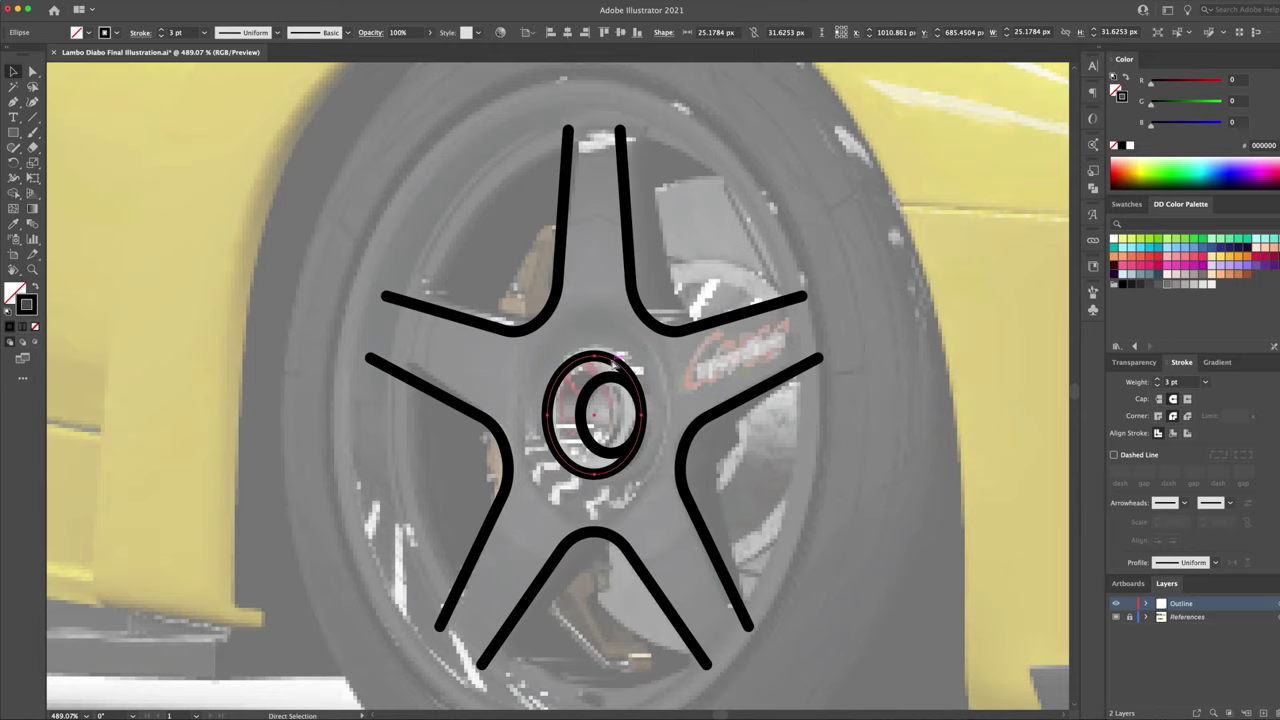
left_click_drag(645, 353, 668, 320)
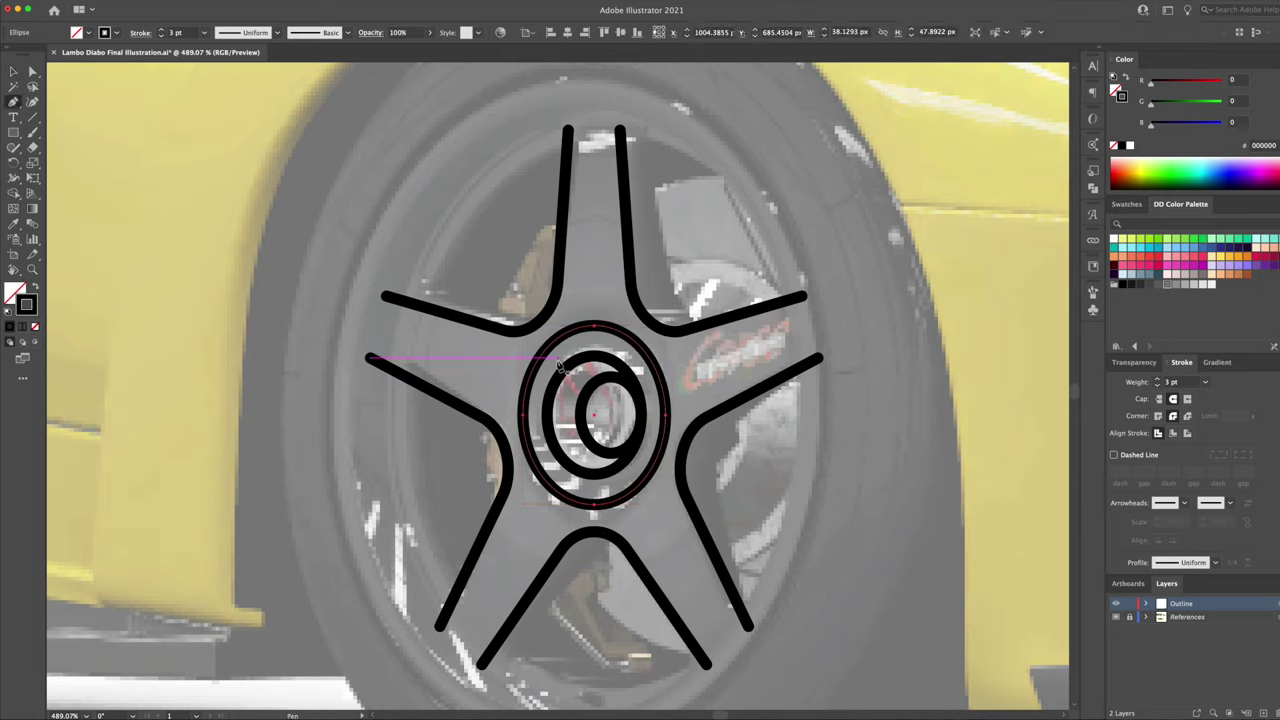
key("a")
left_click(530, 448)
key("Delete")
key("v")
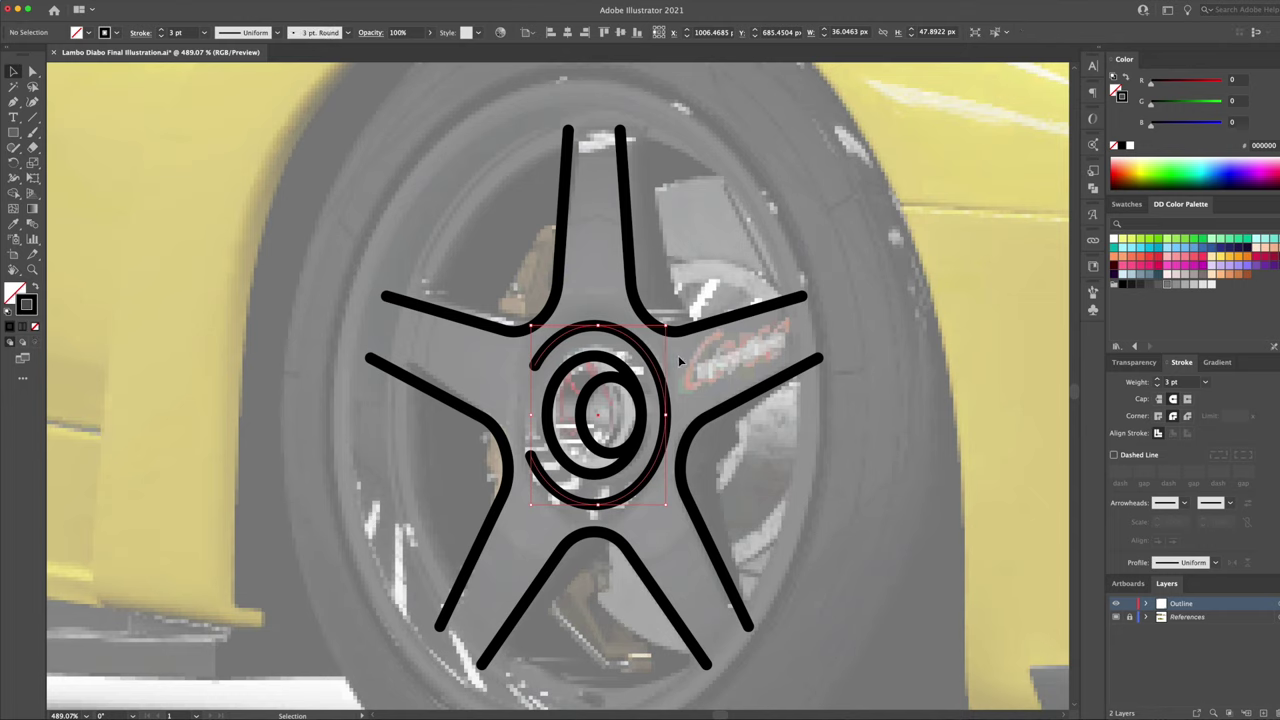
Step: Draw a large ellipse around the wheel rim
key("ctrl+minus")
key("l")
mouse_move(617, 399)
left_mouse_down()
mouse_move(768, 178)
mouse_move(802, 400)
left_mouse_up()
Step: Extend a spoke end down to the rim and squash the ellipse to fit the inner rim
key("a")
scroll(743, 575, "up", 5)
left_click(662, 580)
left_click_drag(662, 580, 694, 608)
key("ctrl+0")
key("v")
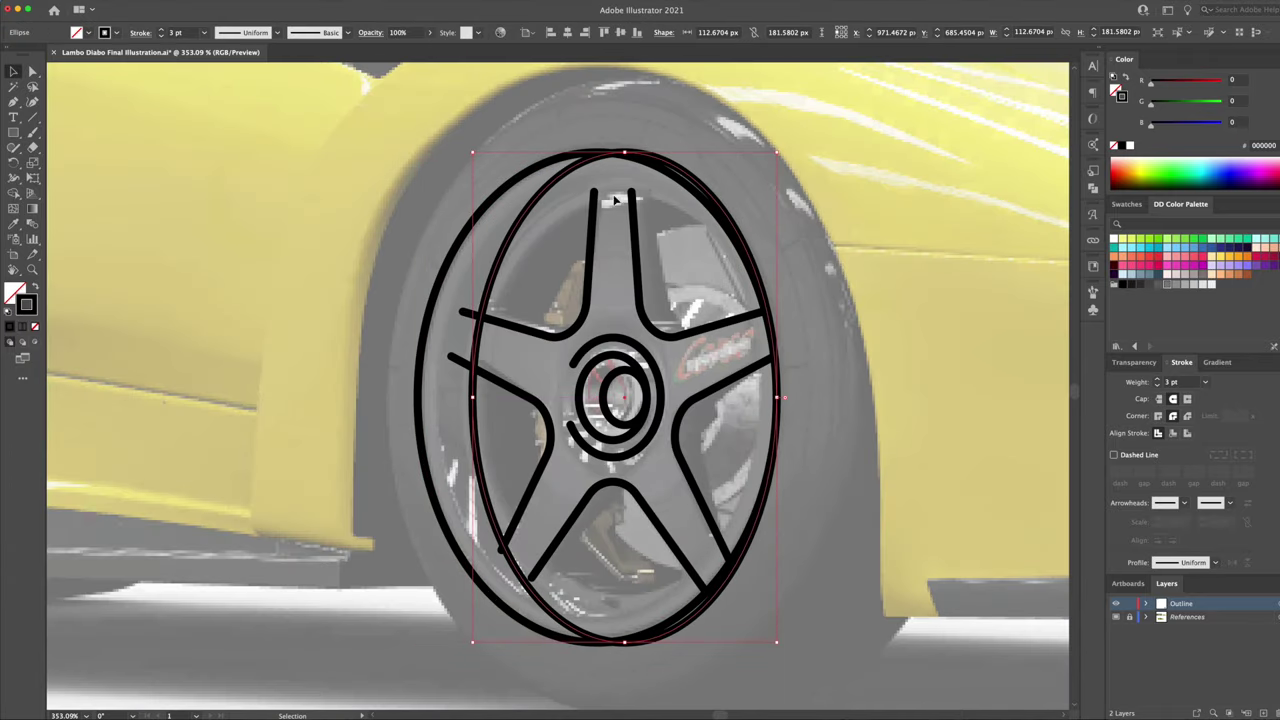
left_click_drag(624, 153, 624, 200)
left_click_drag(624, 641, 632, 618)
Step: Select the rim ellipse with the upper-left, lower-left and lower-right spokes
key("a")
scroll(794, 563, "up", 5)
left_click(580, 523)
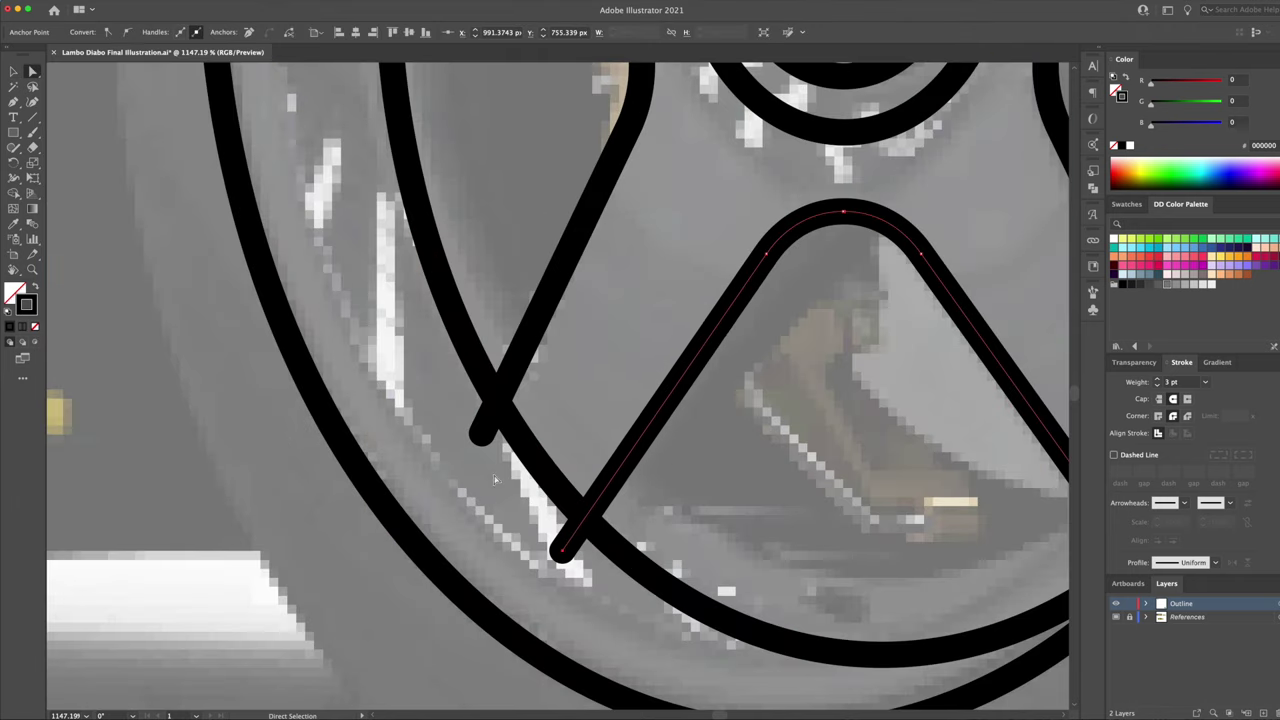
scroll(494, 480, "down", 5)
key("v")
left_click(658, 195)
left_click(564, 245, "shift")
left_click(492, 376, "shift")
left_click(660, 460, "shift")
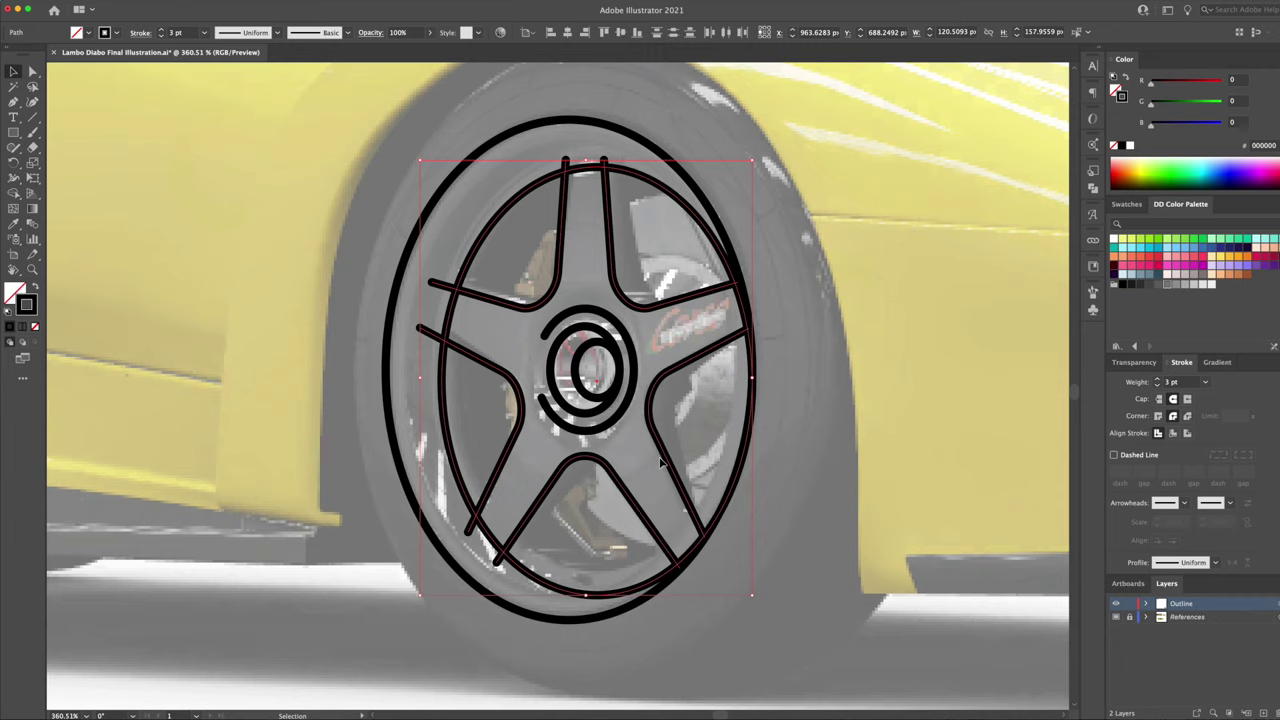
key("shift+m")
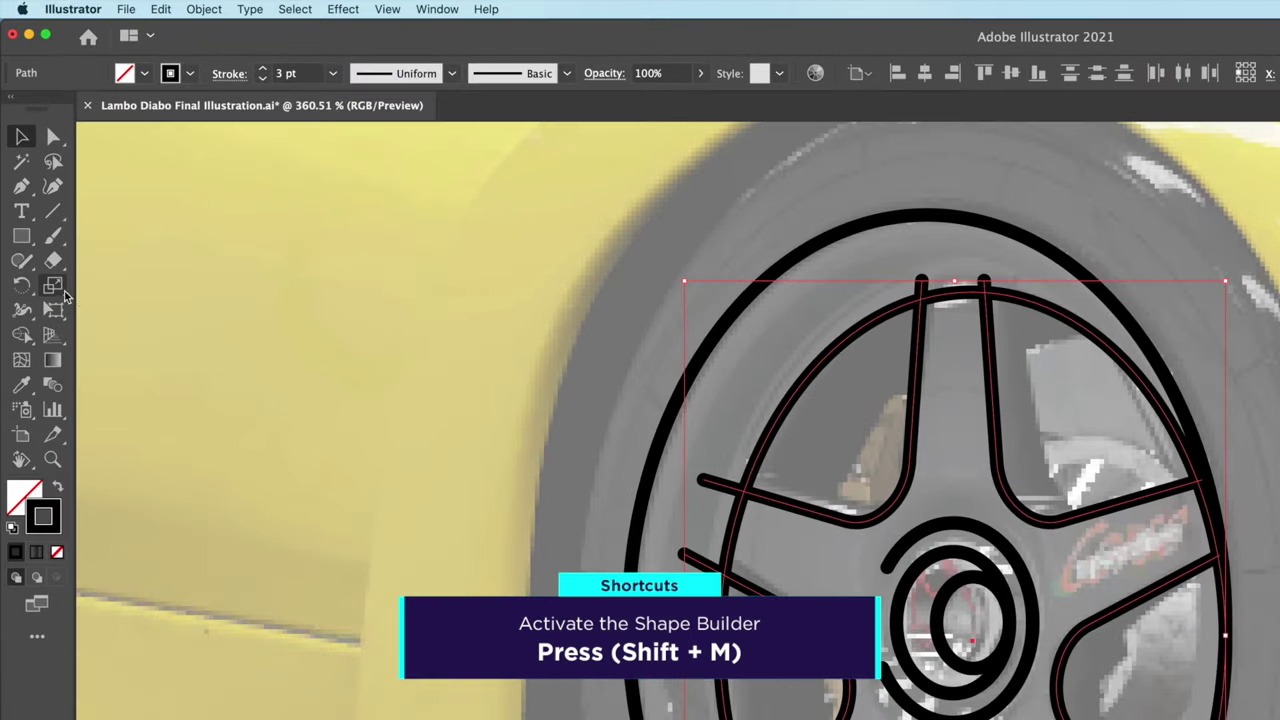
Step: Clean up overlapping wheel segments with Shape Builder, then pick the Width Tool
left_click(28, 337)
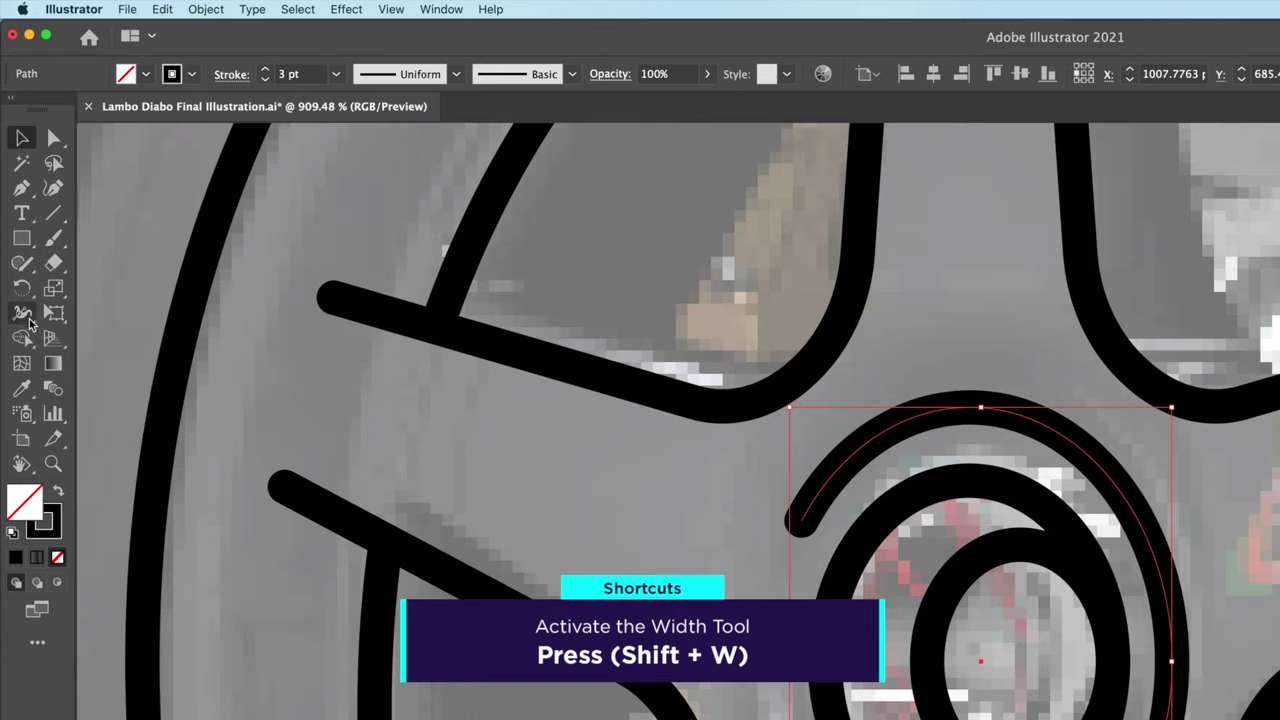
key("shift+w")
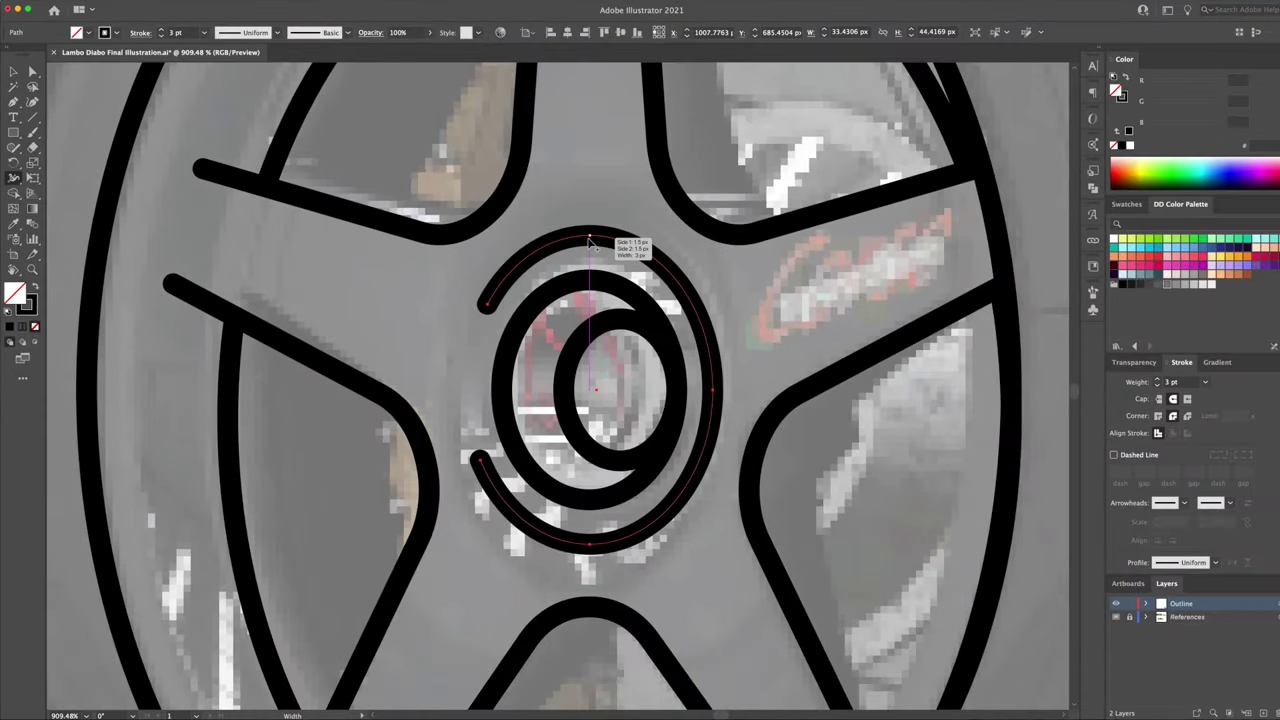
Step: Taper both ends of the hub arc to thin points
left_click_drag(589, 241, 587, 245)
left_click_drag(577, 460, 586, 500)
left_click_drag(589, 545, 590, 565)
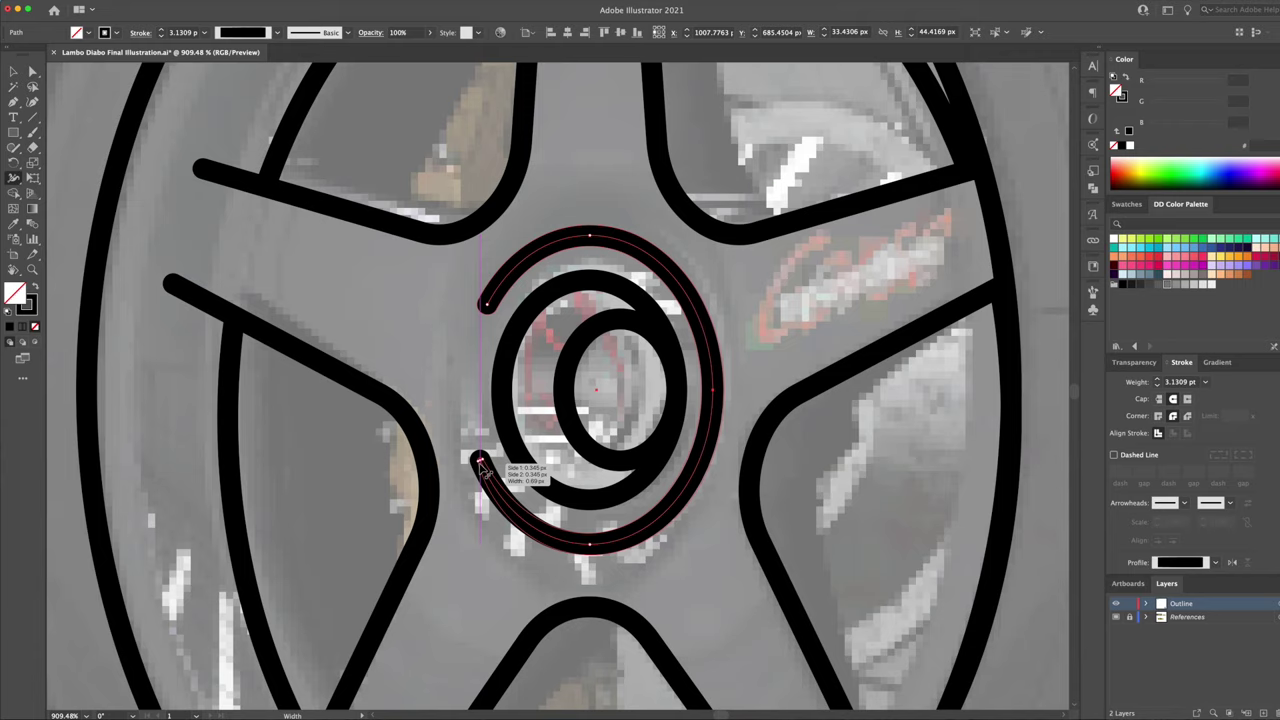
left_click_drag(479, 463, 479, 464)
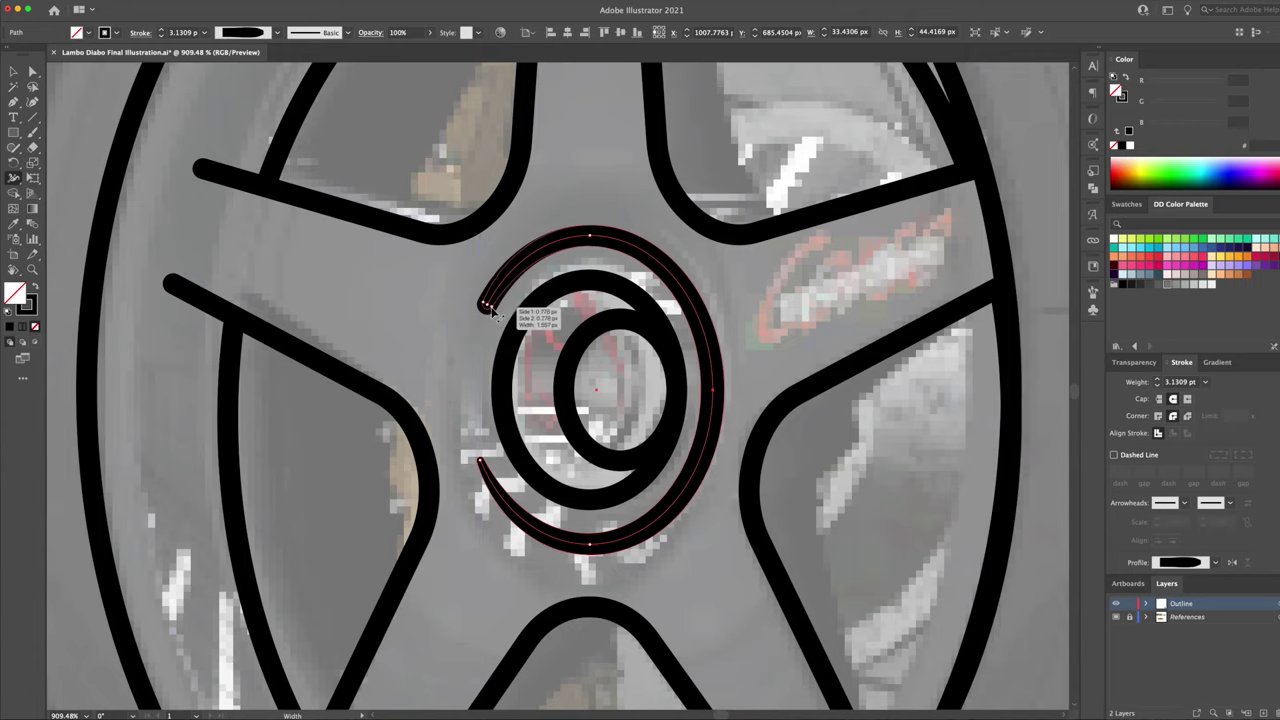
left_click_drag(490, 310, 488, 306)
Step: Zoom in on the top spoke and taper the top end of its right line
key("z")
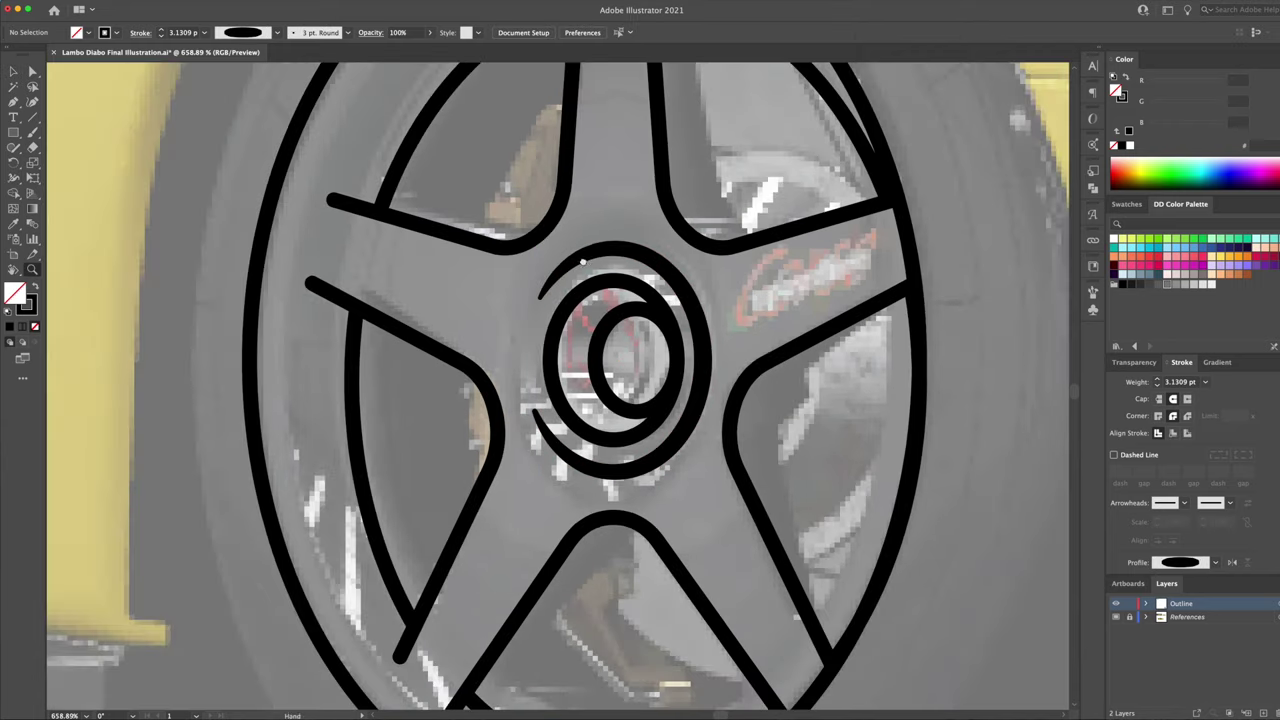
left_click_drag(640, 207, 706, 207)
left_click_drag(524, 162, 600, 165)
key("shift+w")
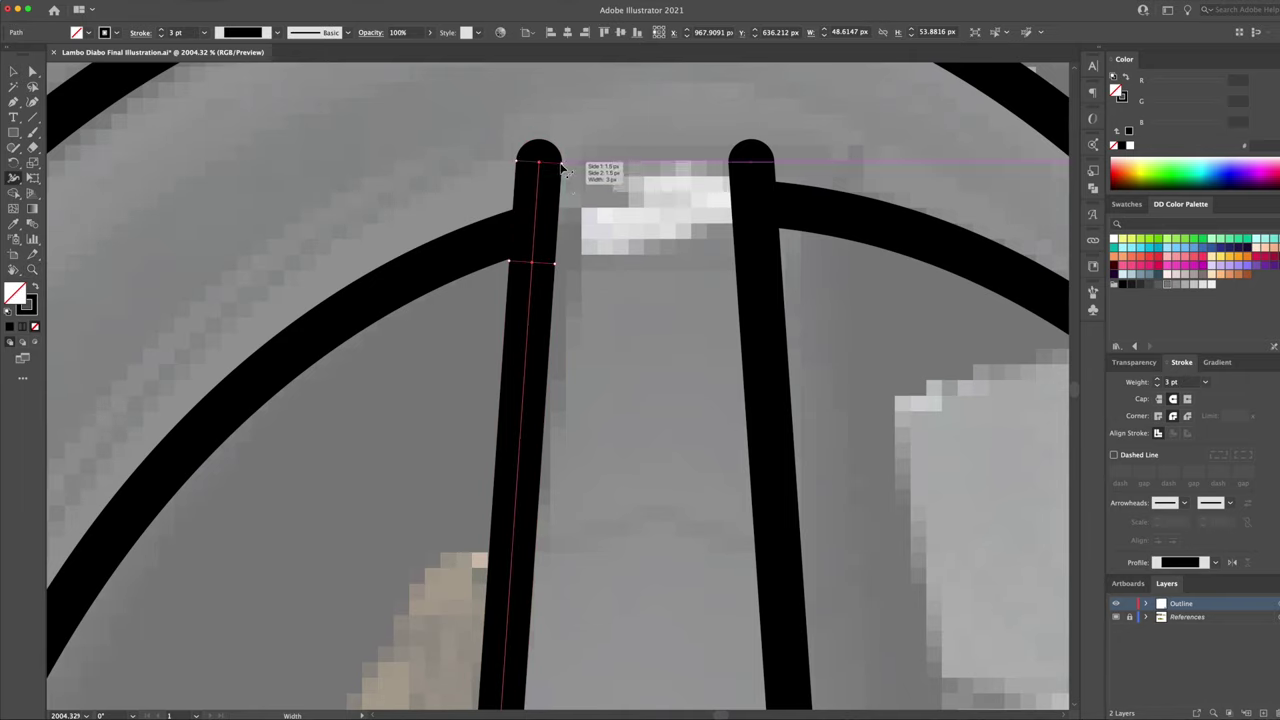
mouse_move(775, 165)
left_mouse_down()
mouse_move(762, 165)
mouse_move(752, 130)
left_mouse_up()
key("a")
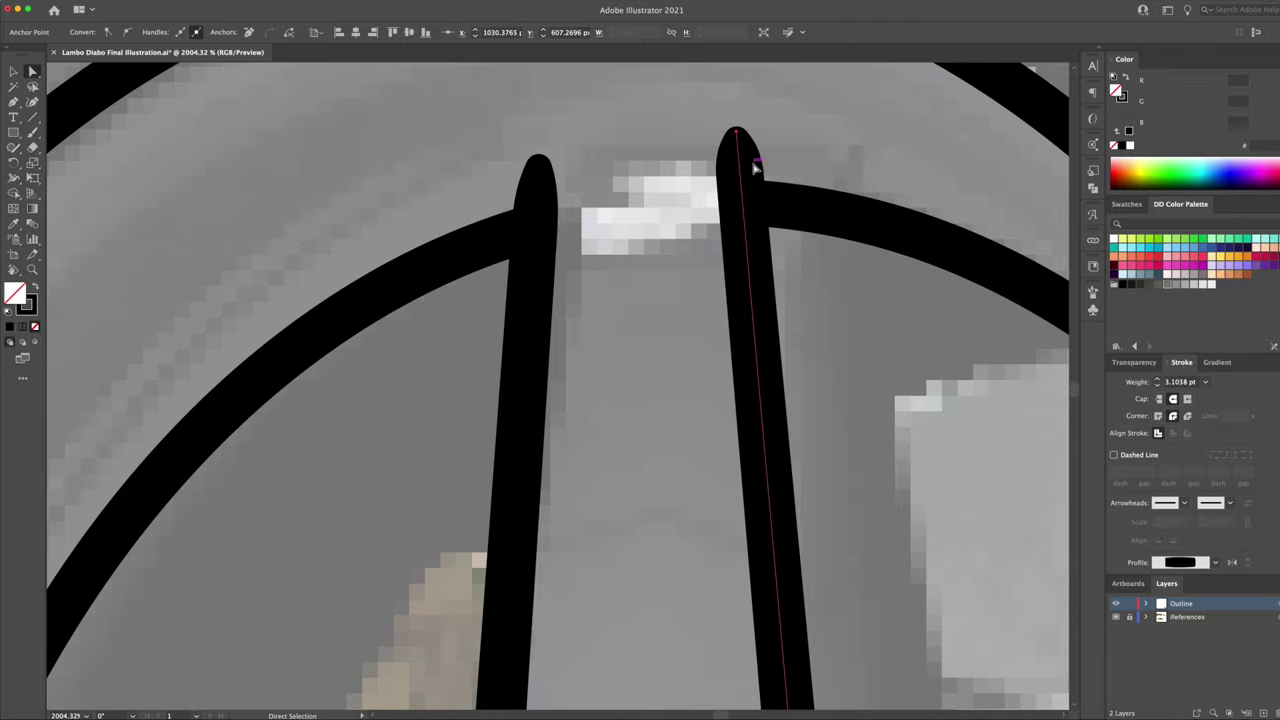
key("shift+w")
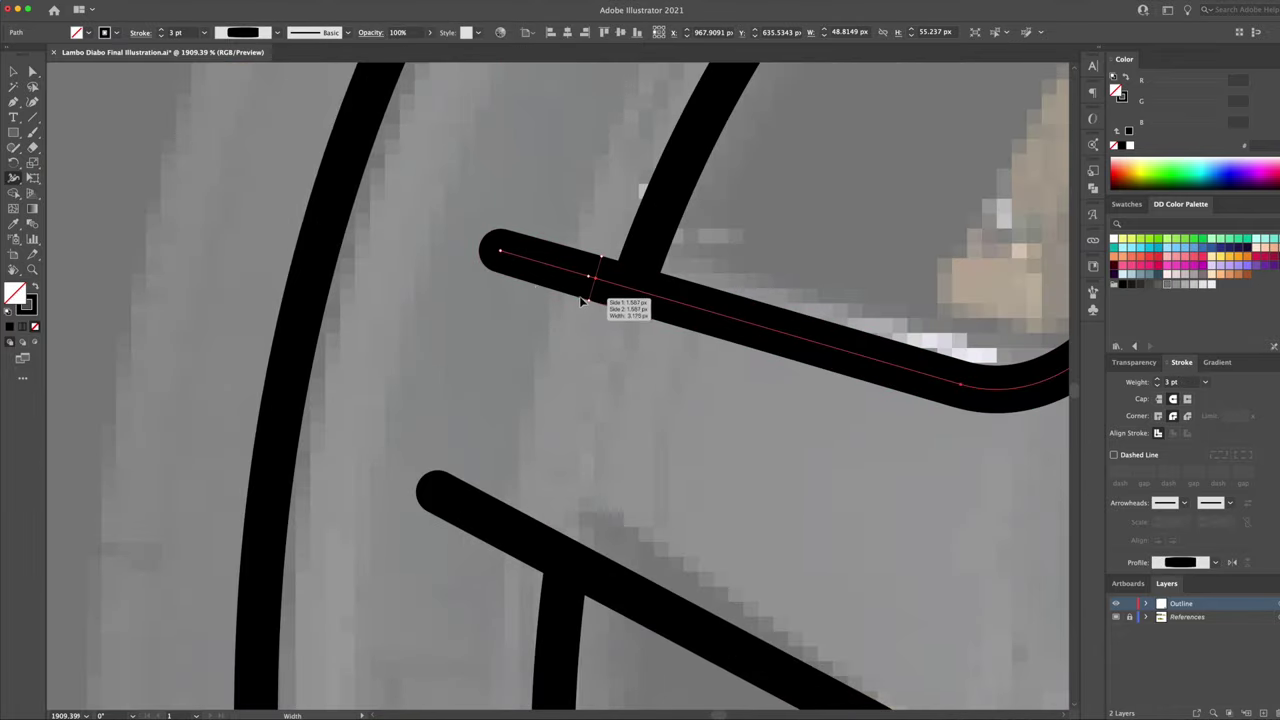
Step: Taper the ends of the upper, lower and lower-left spoke lines, then zoom out
left_click_drag(590, 285, 588, 276)
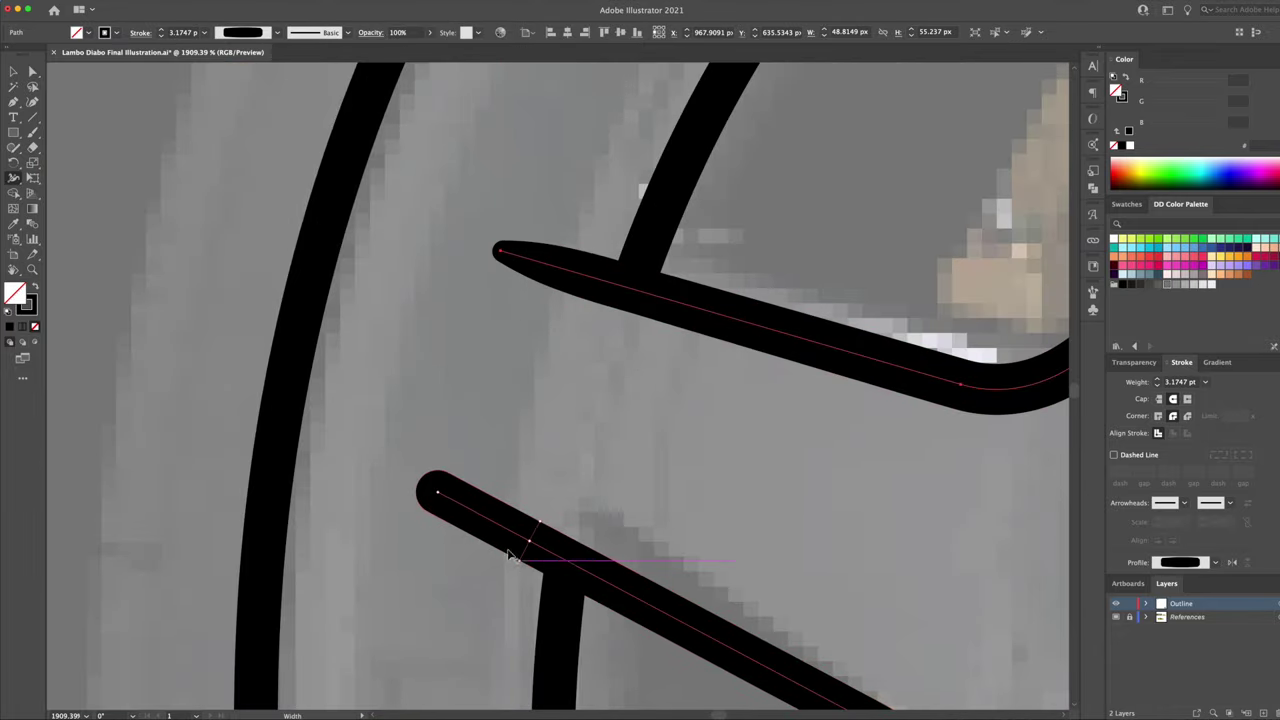
left_click_drag(435, 507, 448, 500)
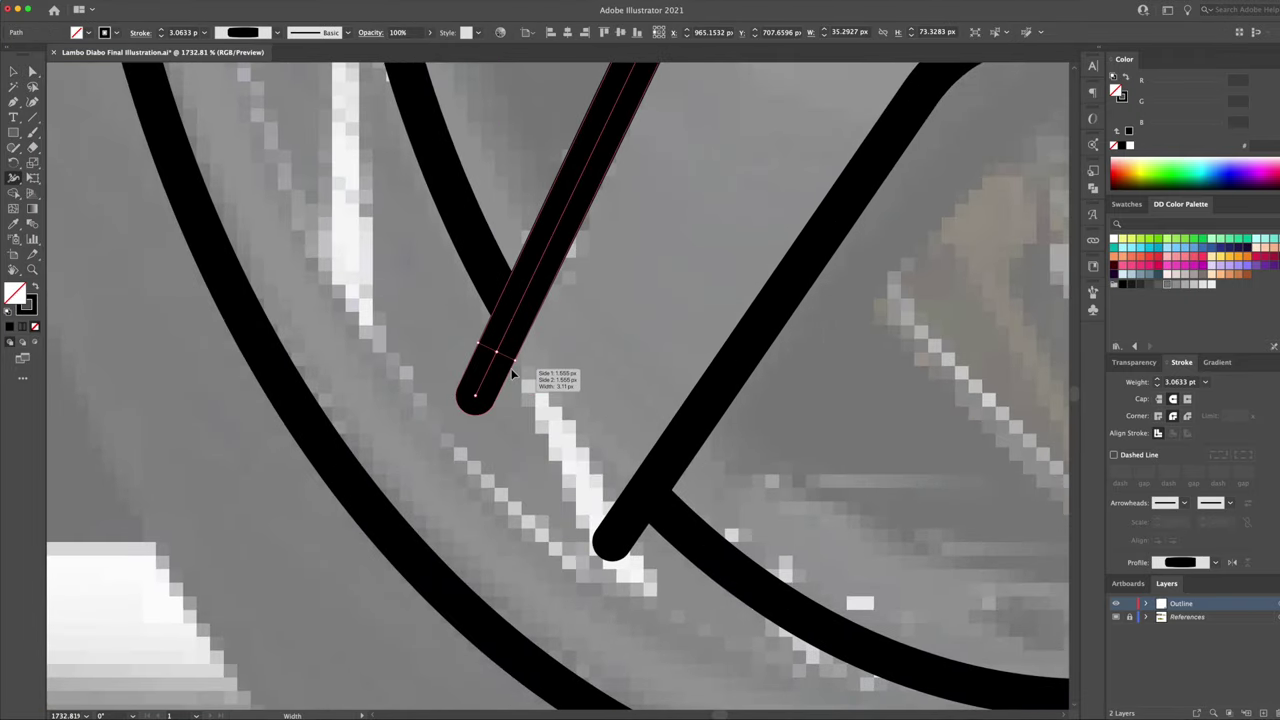
left_click_drag(483, 402, 477, 396)
left_click_drag(612, 538, 618, 532)
key("v")
key("z")
mouse_move(773, 496)
left_mouse_down()
mouse_move(588, 523)
mouse_move(589, 497)
left_mouse_up()
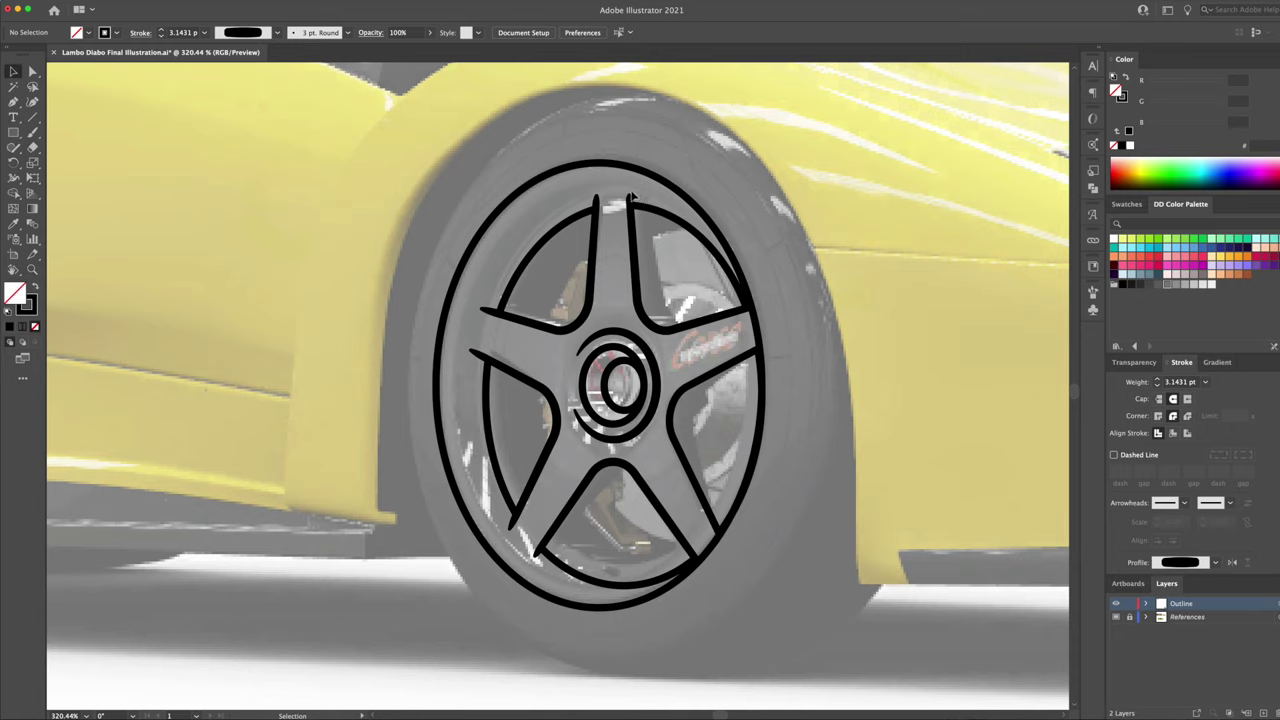
Step: Duplicate a spoke line and rotate the copy to follow the neighbouring spoke
scroll(669, 257, "up", 3)
left_click_drag(622, 305, 676, 298)
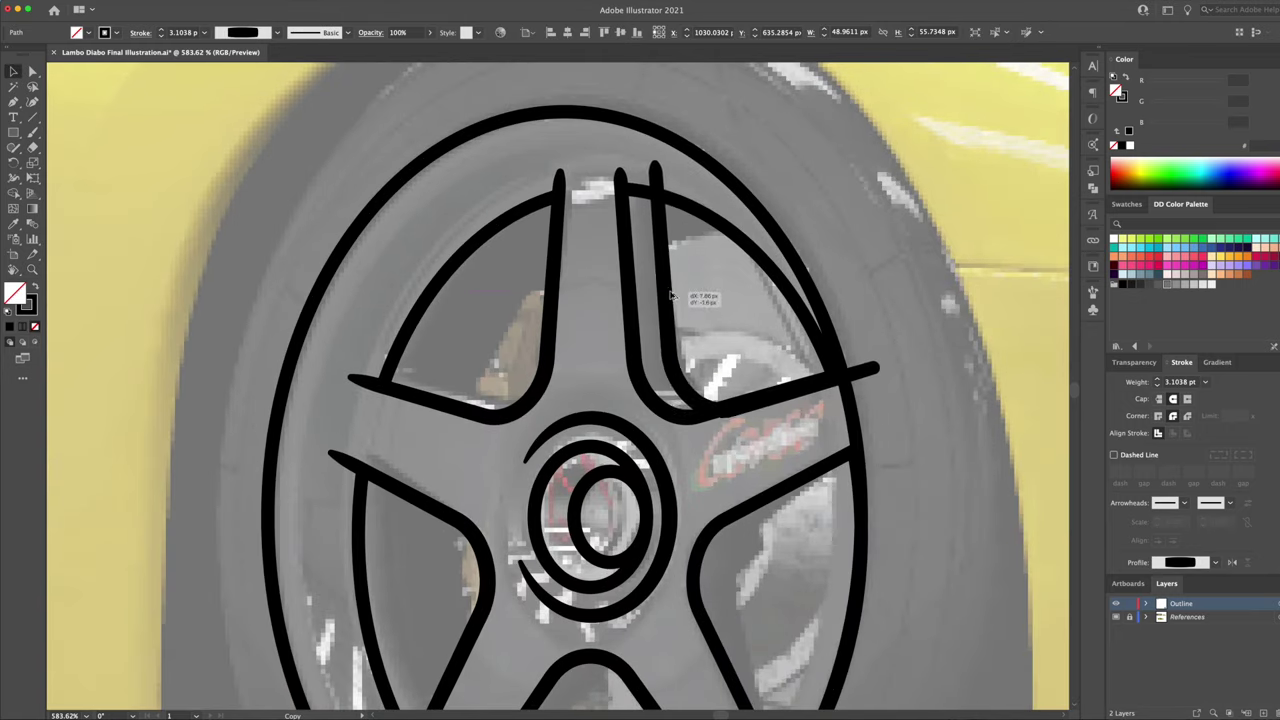
left_click_drag(880, 166, 903, 151)
left_click(630, 296, "shift")
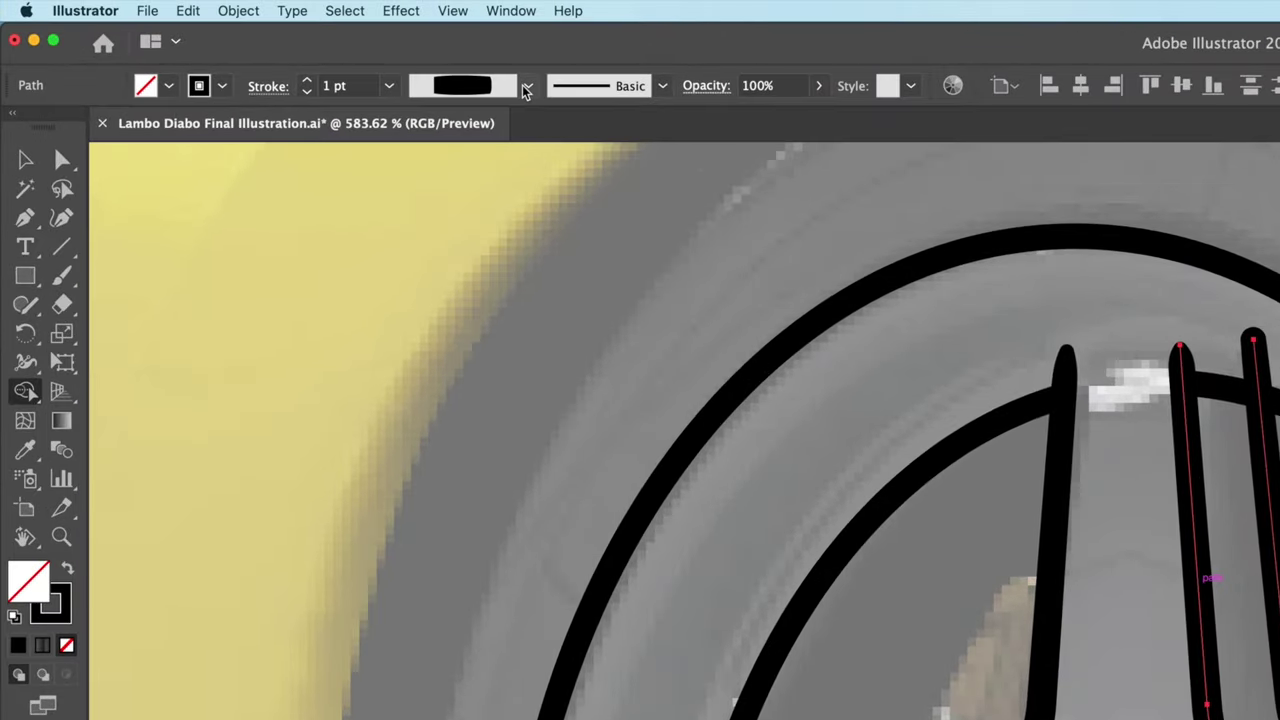
left_click(277, 32)
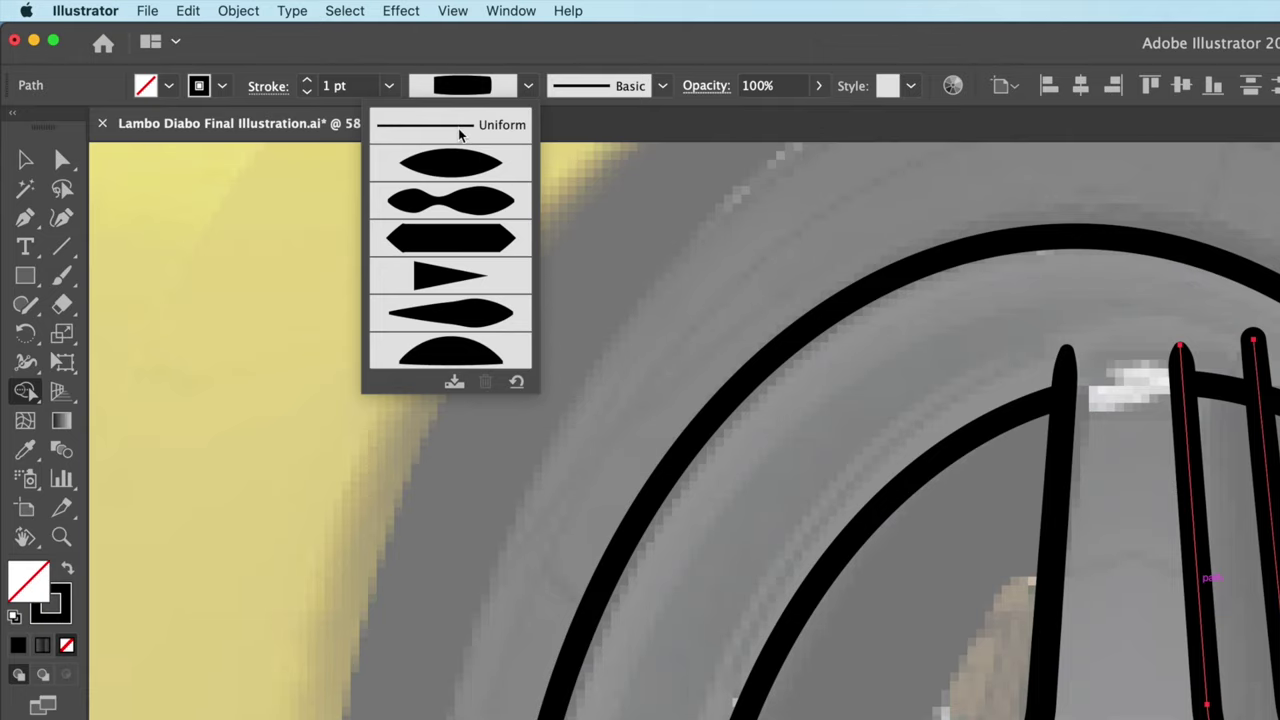
left_click(241, 57)
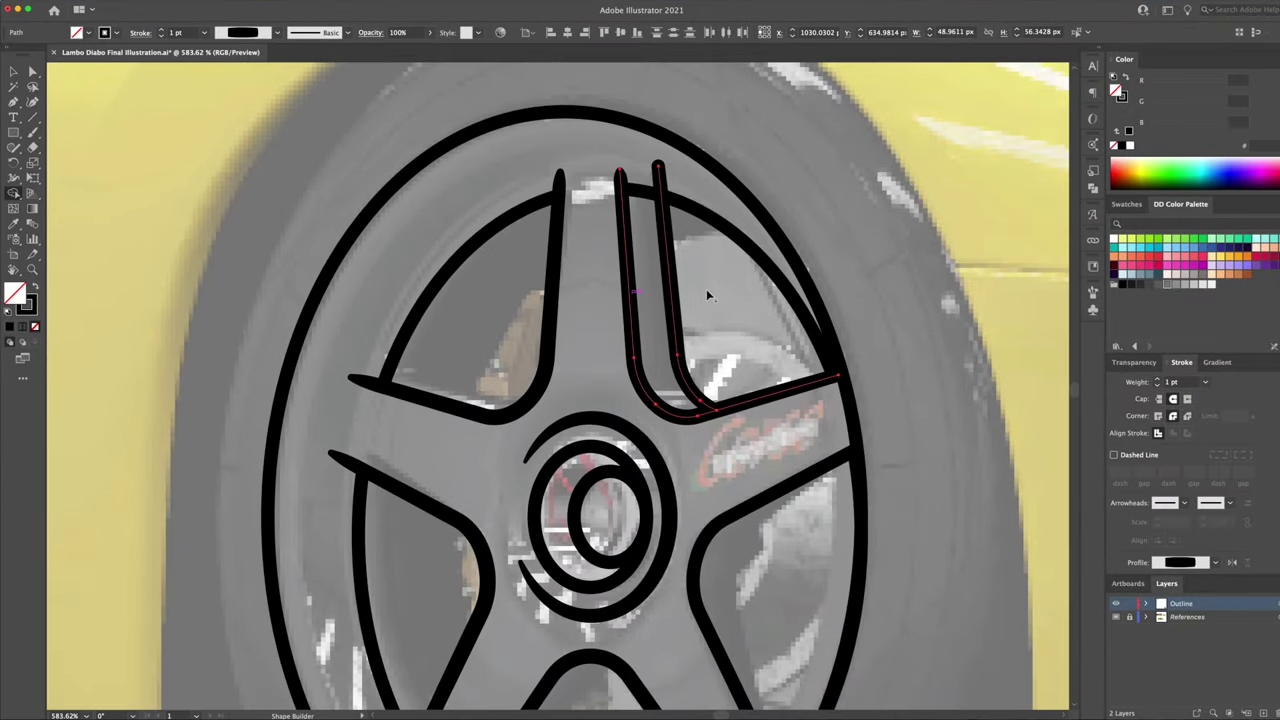
left_click(668, 205, "shift")
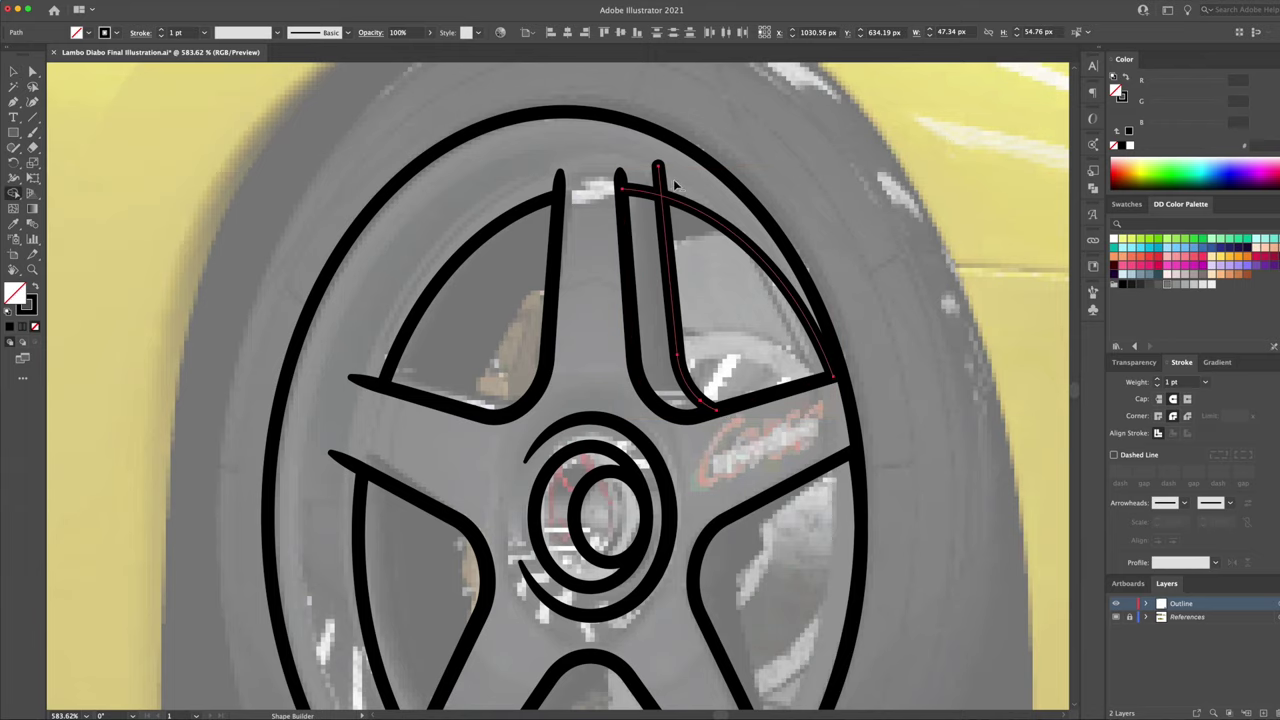
Step: Add another line across the right spoke and trim the bottom V spoke's arms to the rim
scroll(837, 181, "down", 5)
left_click_drag(740, 560, 812, 262)
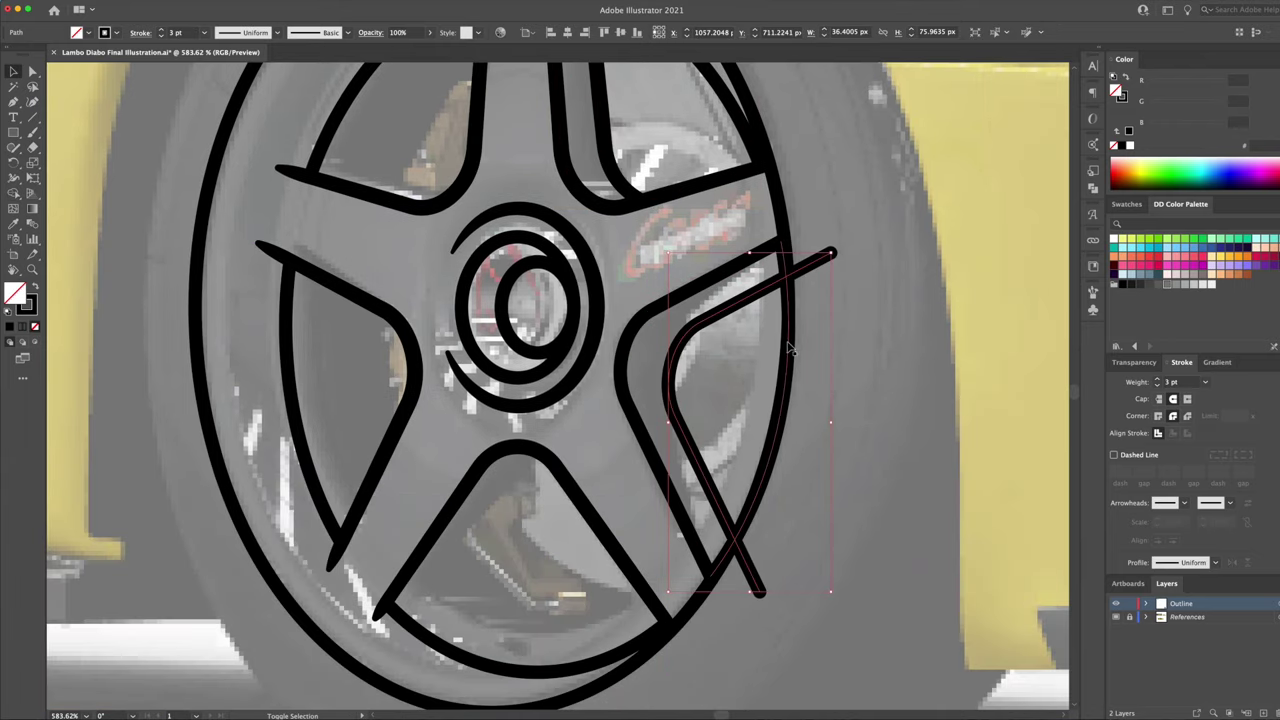
key("v")
scroll(729, 623, "left", 3)
scroll(729, 623, "down", 2)
left_click(654, 468)
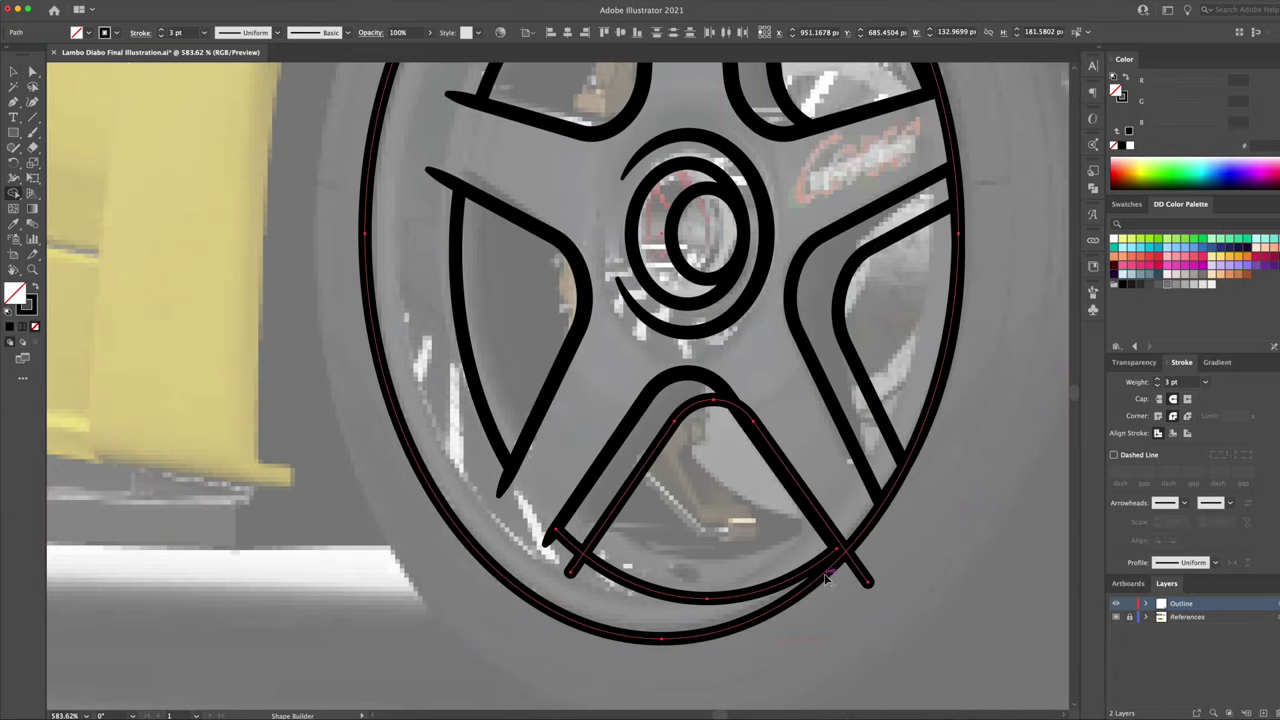
key("ctrl+z")
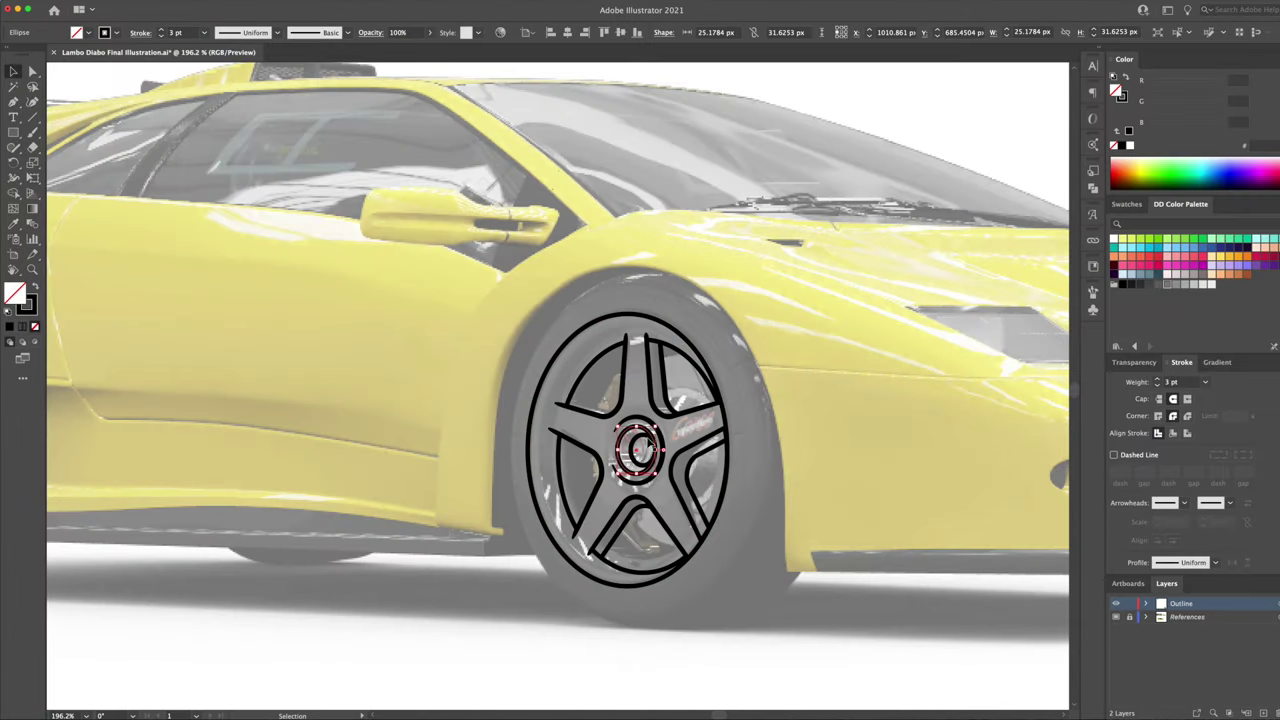
Step: Draw an ellipse around the front wheel and stretch it to the tyre's outer edge
left_click_drag(648, 444, 766, 288)
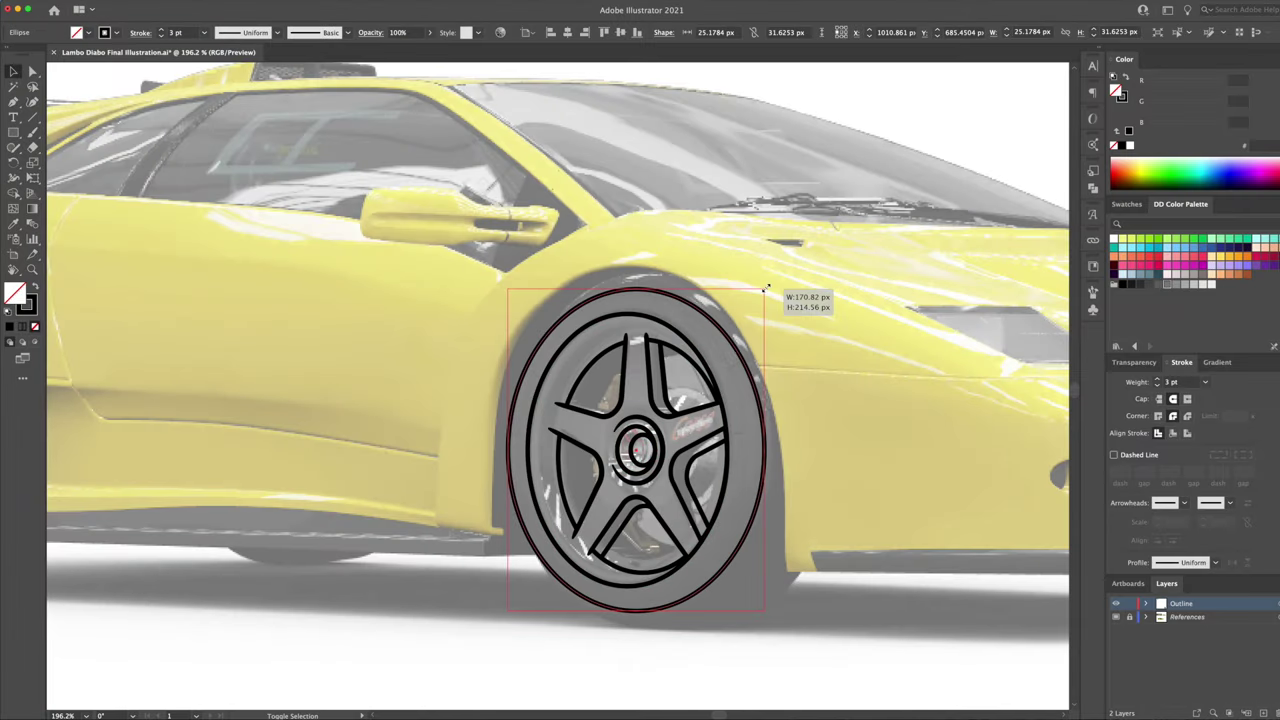
left_click_drag(638, 290, 638, 272)
left_click_drag(636, 610, 636, 626)
left_click_drag(765, 450, 783, 450)
scroll(834, 508, "right", 5)
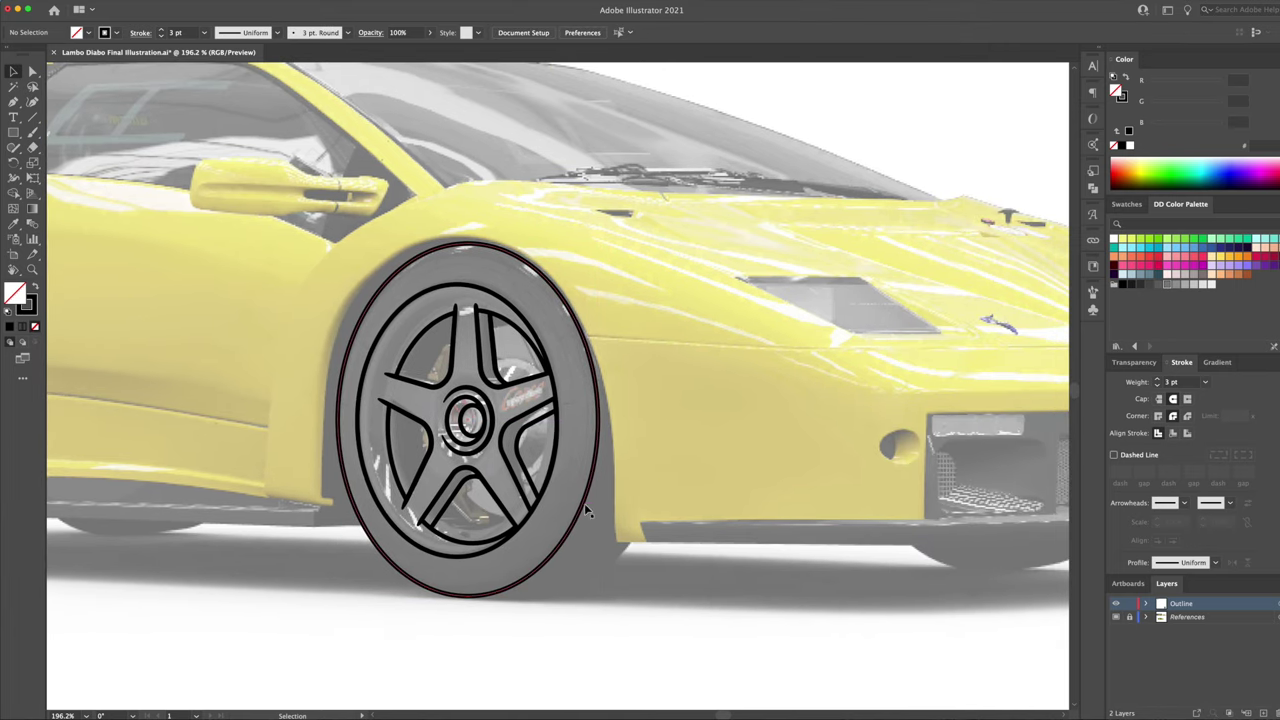
Step: Copy the tyre ellipse right, delete its left half, and join the arc to the wheel's top and bottom
left_click_drag(369, 429, 693, 429)
key("a")
left_click(660, 421)
key("Delete")
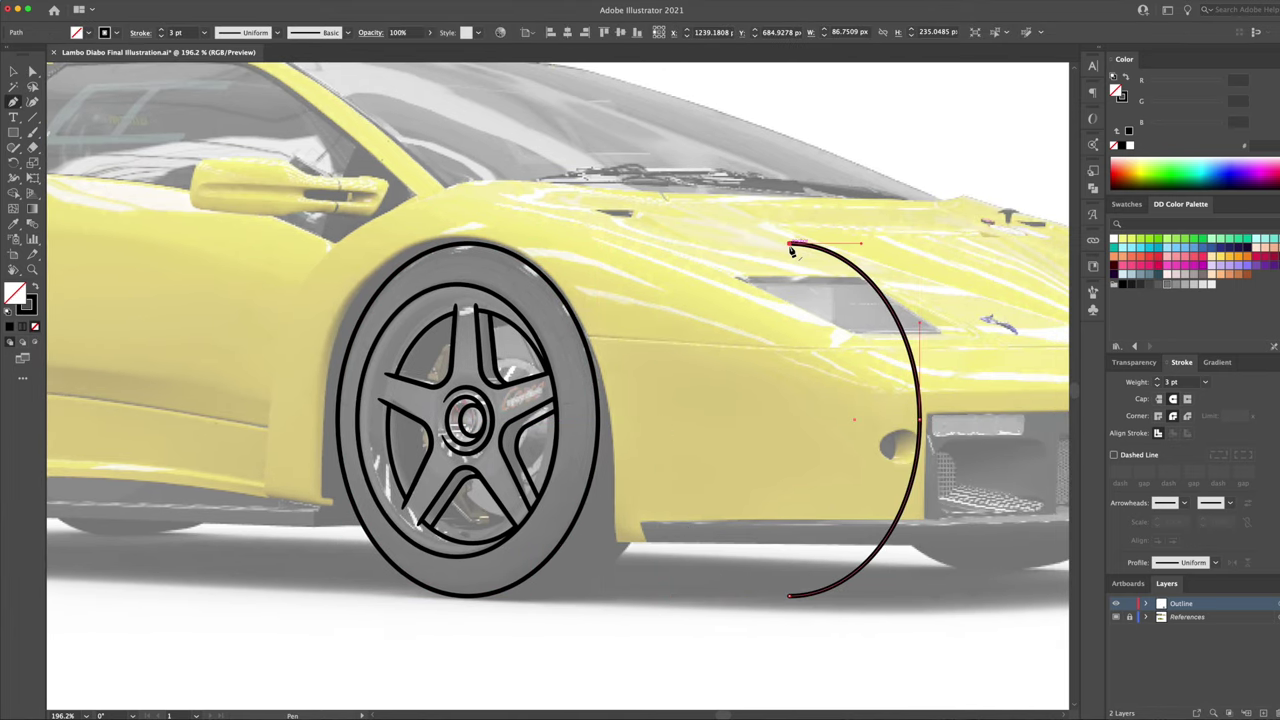
left_click(790, 244)
left_click(467, 243)
left_click(538, 597)
key("a")
left_click_drag(790, 597, 538, 598)
key("ctrl+shift+a")
scroll(845, 508, "down", 5)
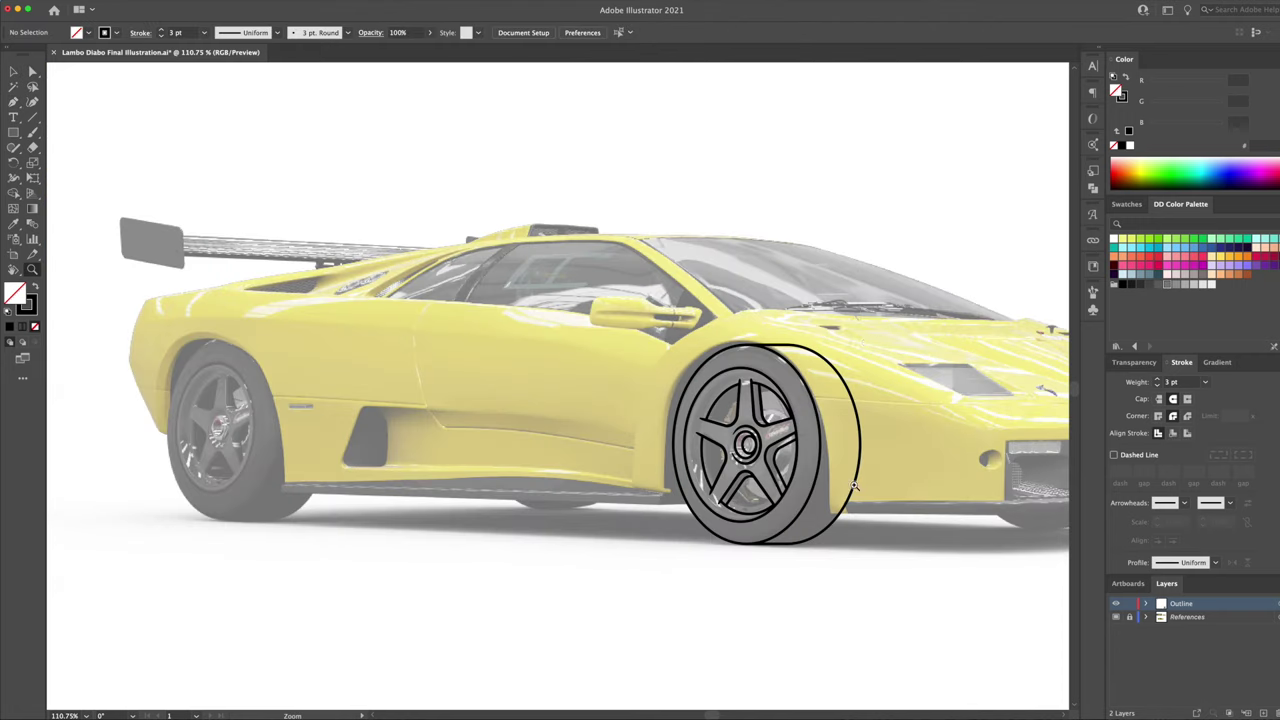
Step: Copy the front rim onto the rear wheel and scale it to fit
left_click(716, 518)
left_click(741, 523)
left_click_drag(760, 522, 300, 507)
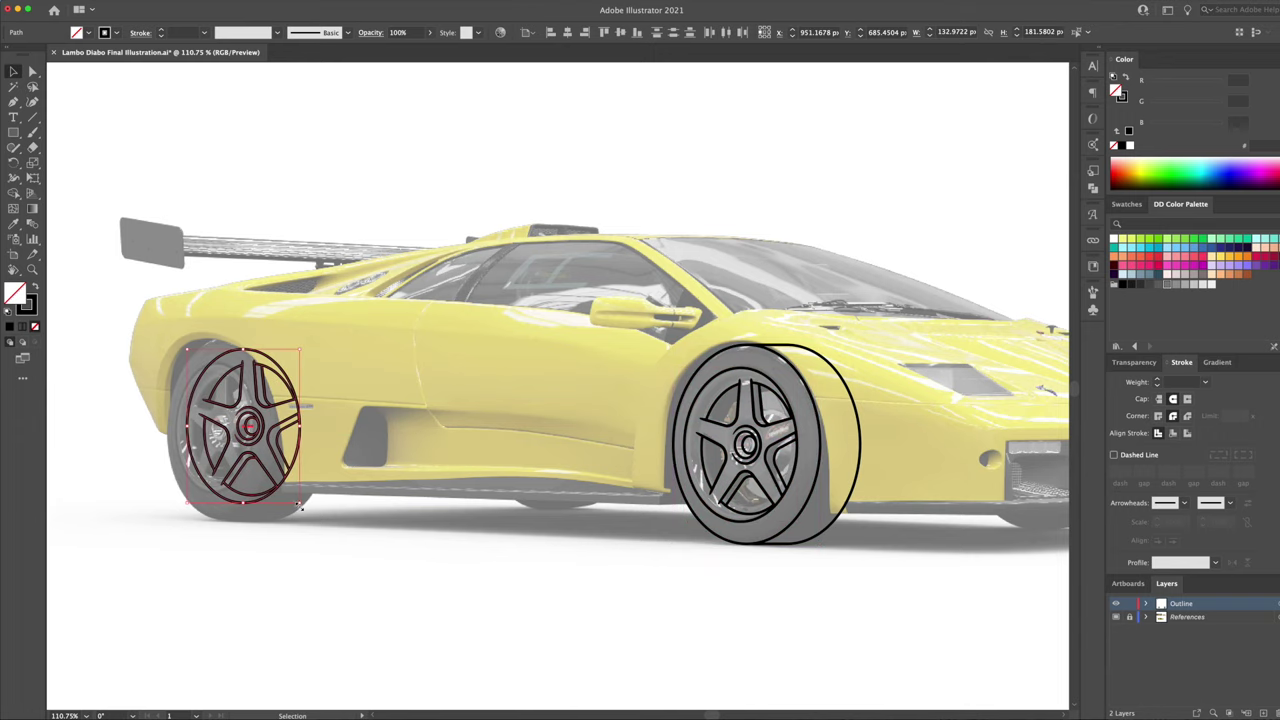
scroll(668, 325, "up", 5)
left_click_drag(653, 271, 562, 340)
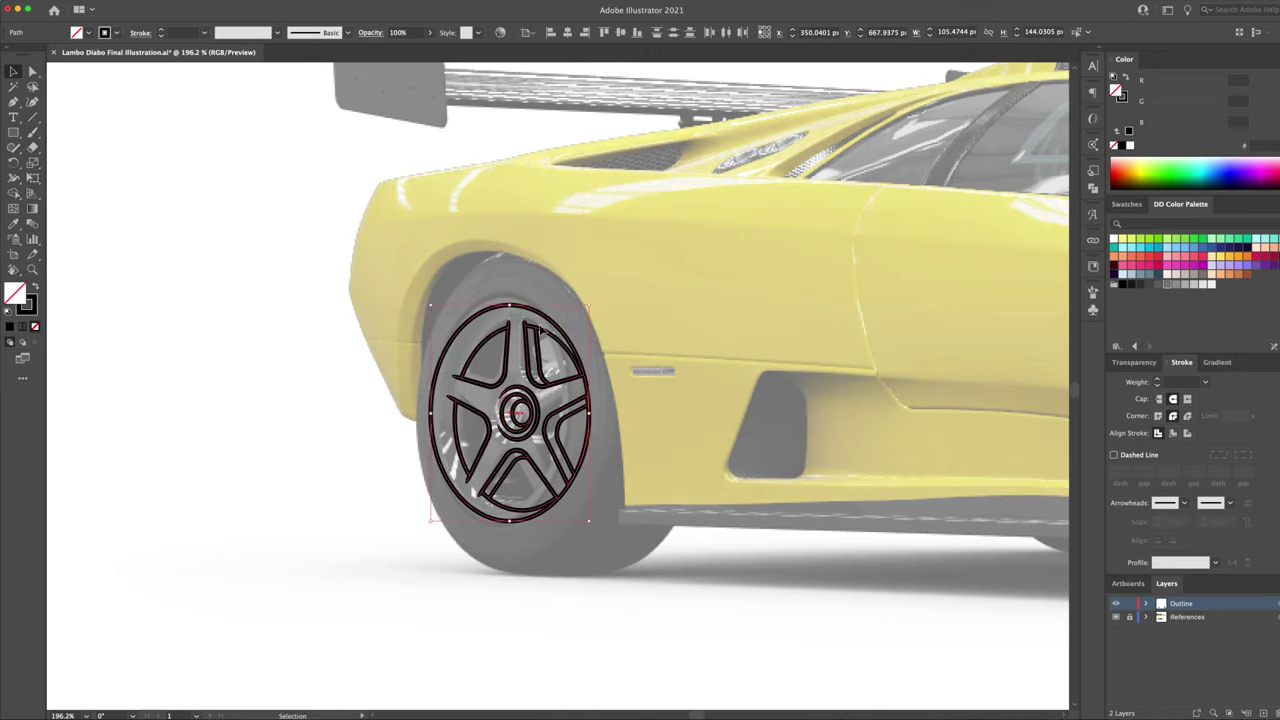
left_click_drag(510, 524, 508, 530)
left_click(688, 387)
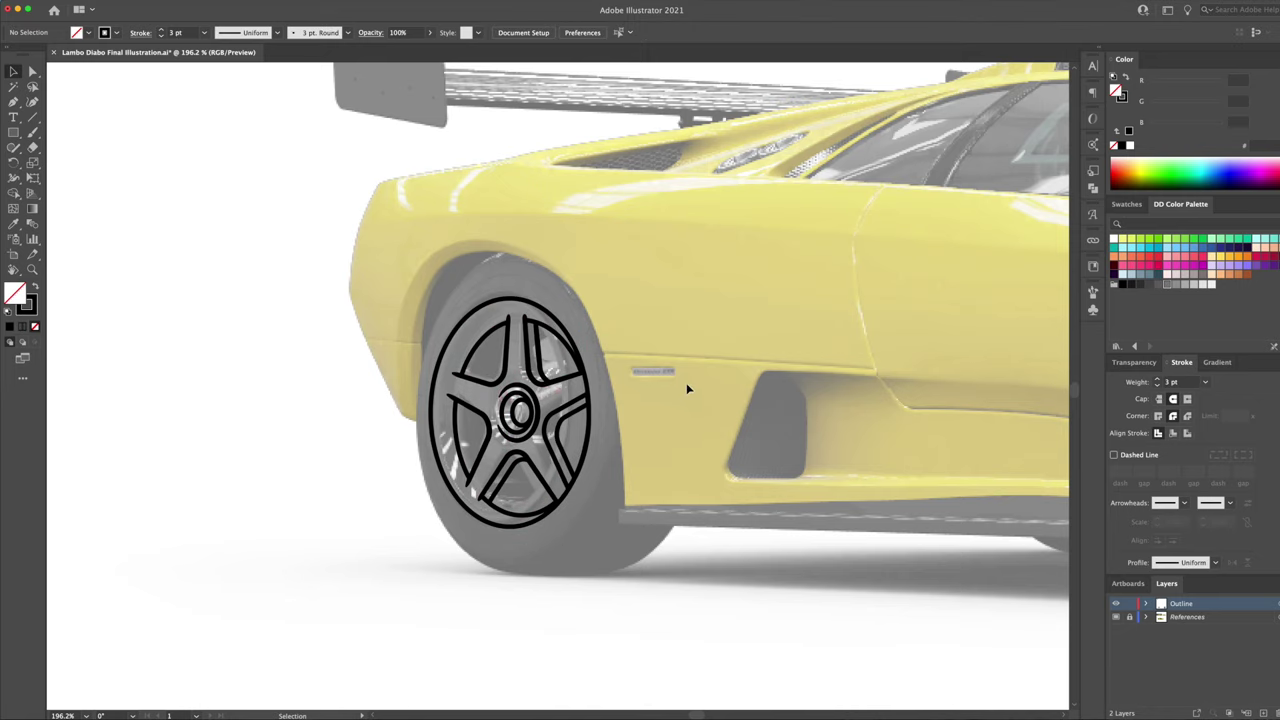
left_click_drag(592, 413, 578, 405)
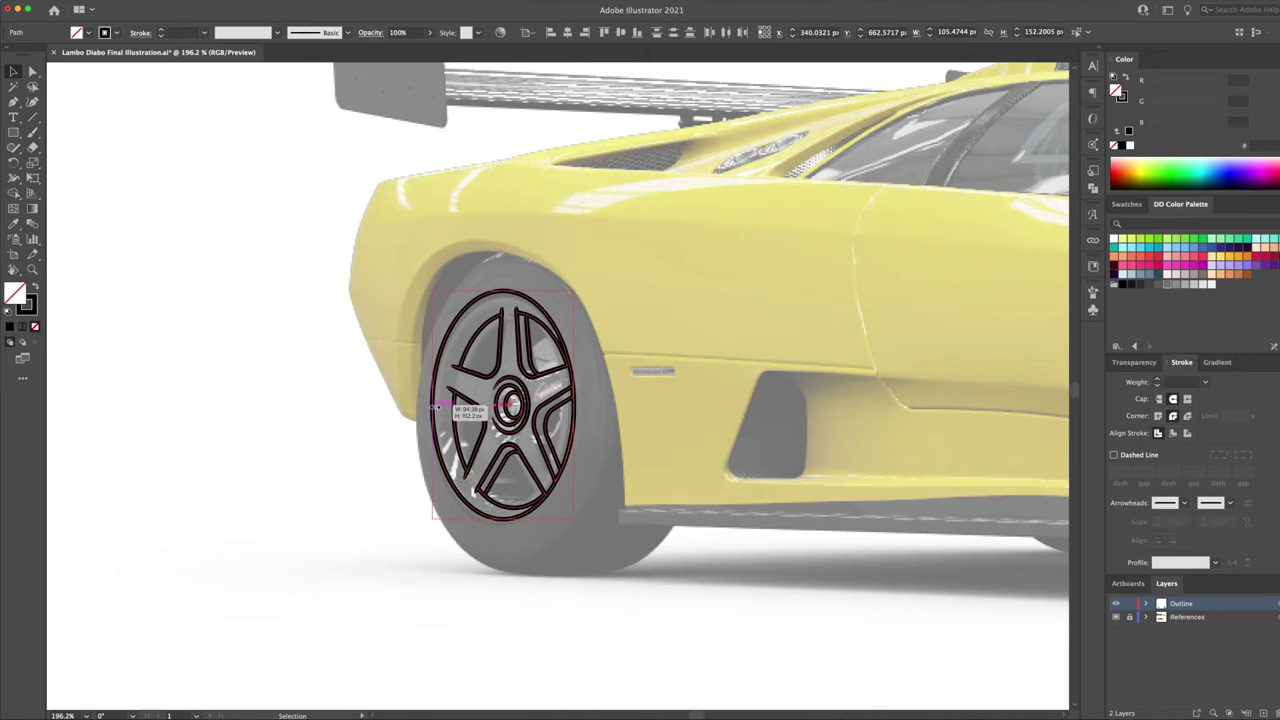
left_click(657, 418)
Step: Enlarge the rear wheel's outer ellipse to the rear tyre outline
left_click(559, 330)
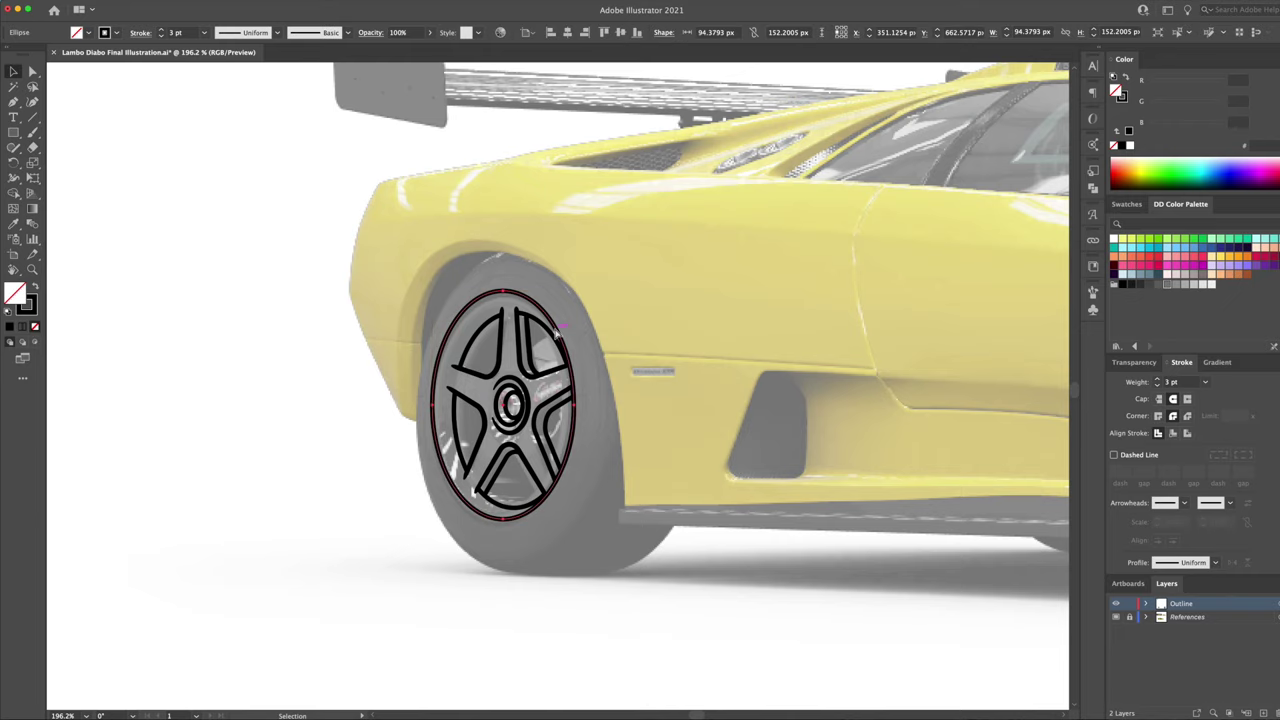
left_click_drag(503, 518, 502, 571)
left_click_drag(574, 405, 607, 413)
Step: Connect the rear tyre's side arc to the wheel top and bottom, then narrow and curve it
key("p")
left_click(517, 253)
left_click(495, 571)
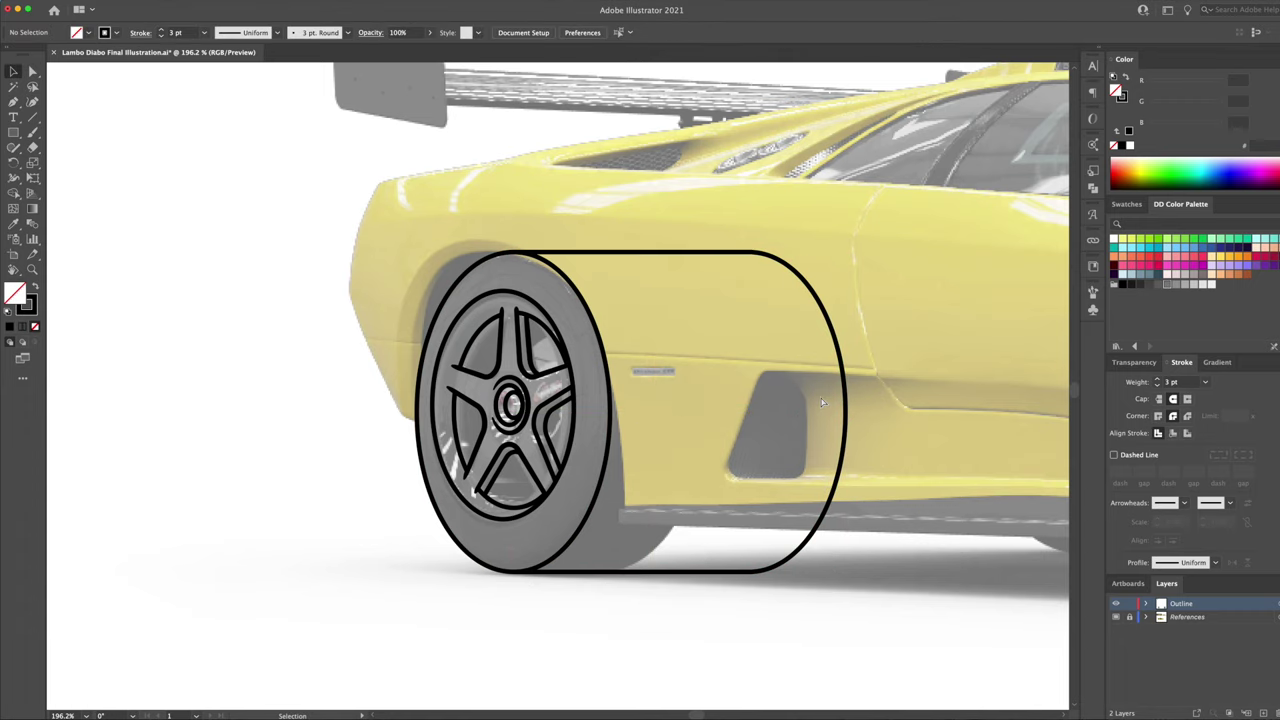
left_click_drag(757, 574, 614, 574)
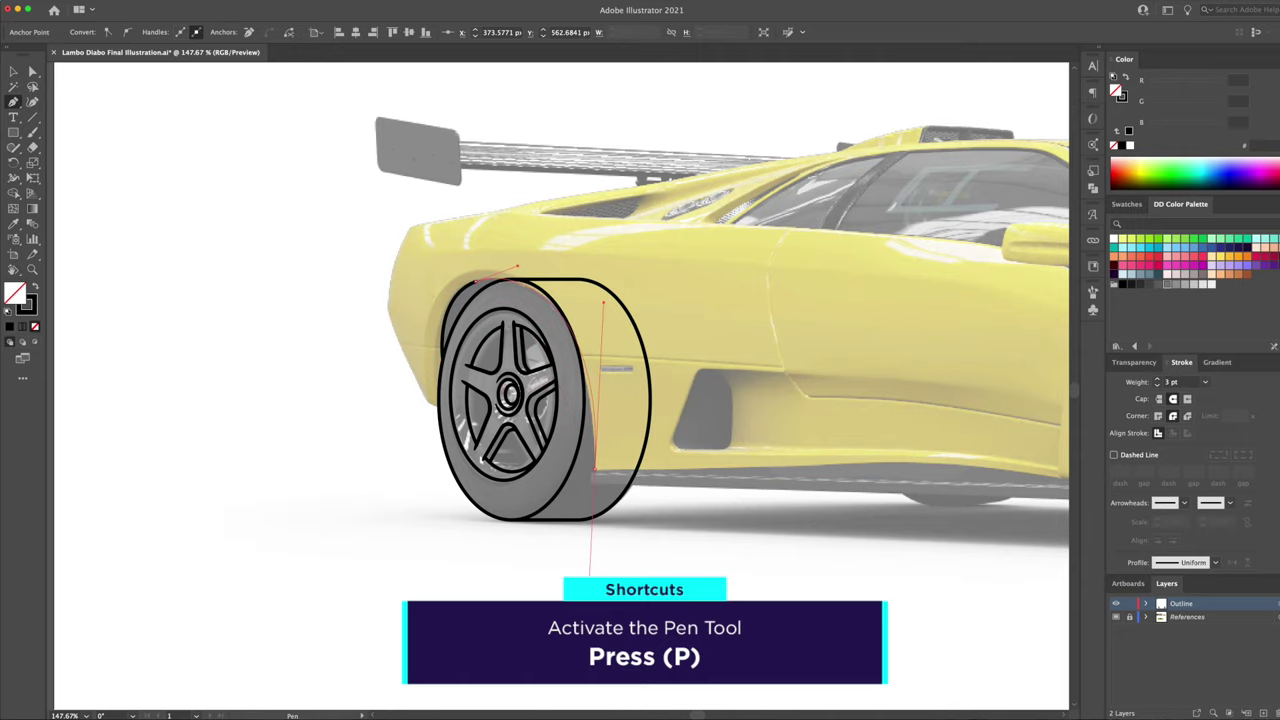
left_click_drag(595, 470, 595, 637)
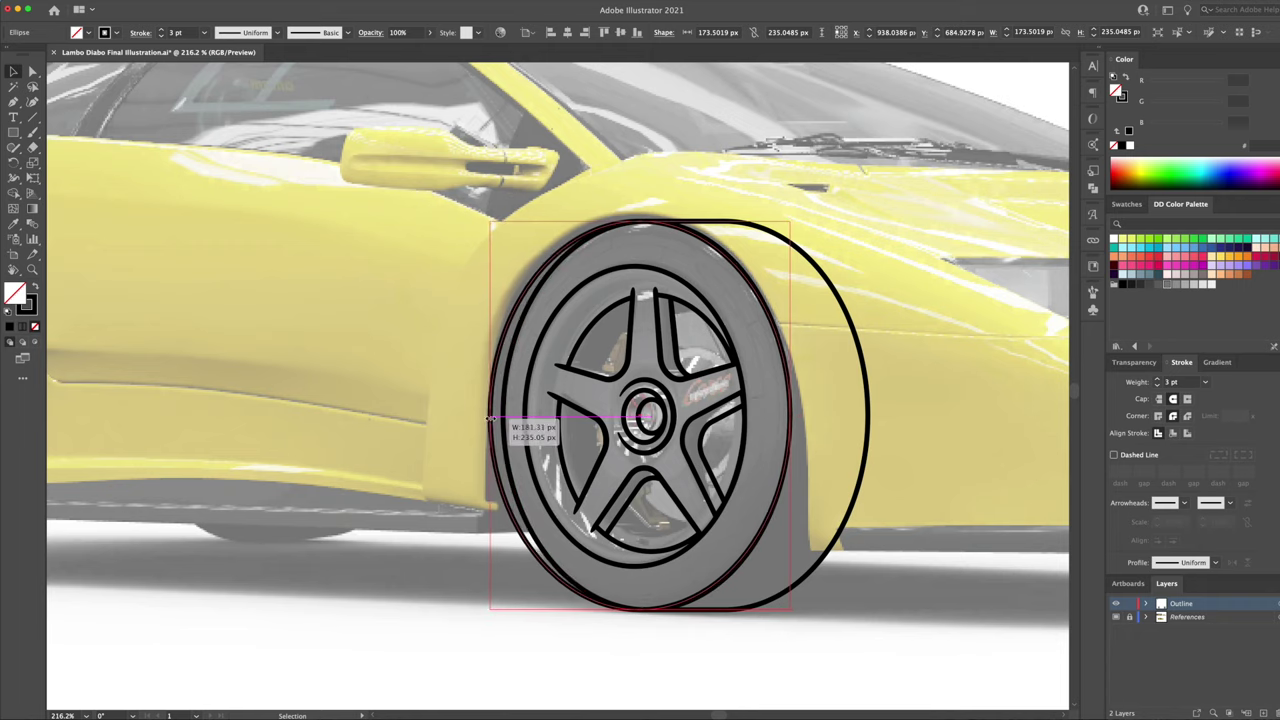
Step: Fit an ellipse over the front wheel arch and delete its bottom half
left_click_drag(645, 243, 641, 214)
left_click_drag(790, 410, 802, 412)
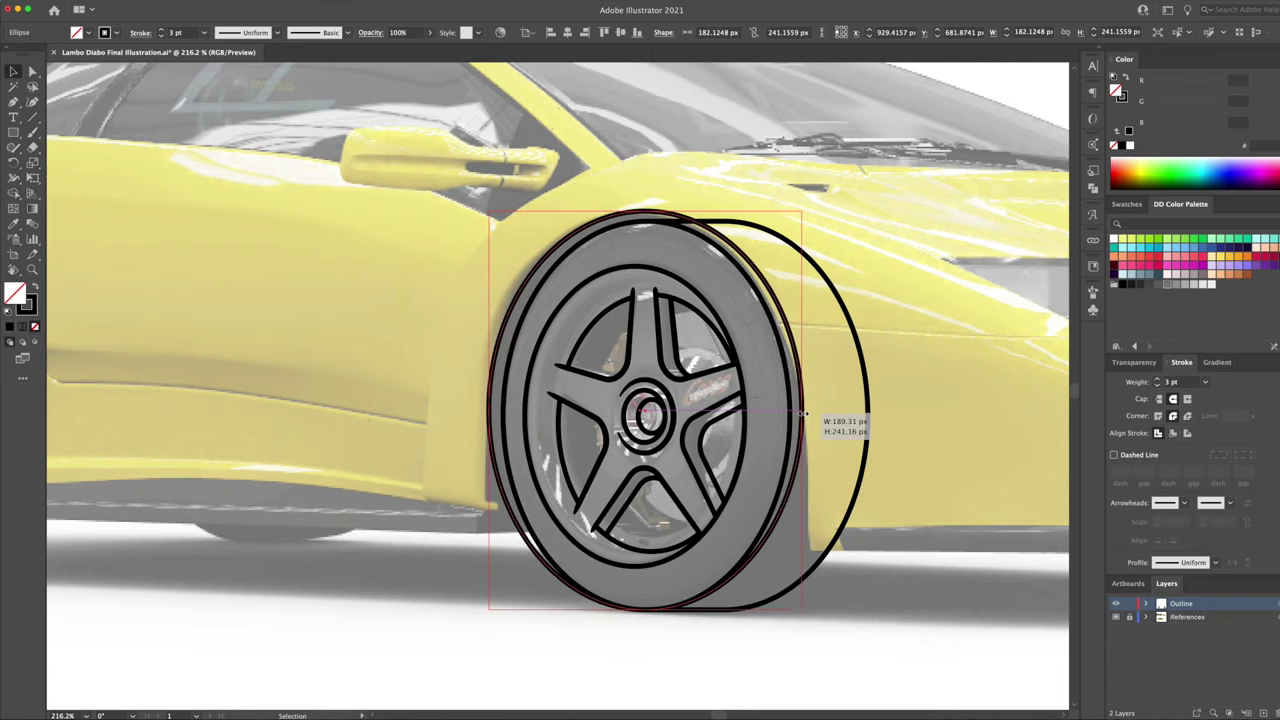
scroll(648, 472, "down", 3)
left_click_drag(622, 465, 632, 479)
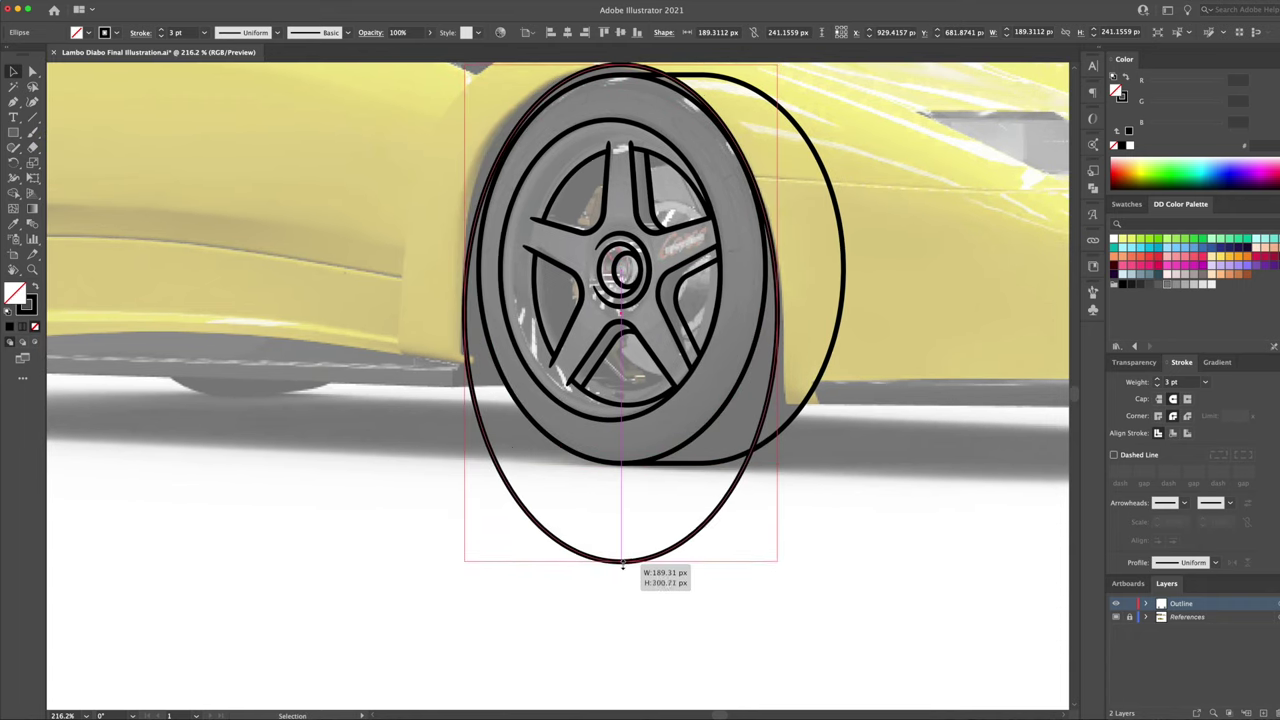
key("a")
left_click(632, 476)
key("Delete")
scroll(479, 365, "up", 3)
left_click_drag(479, 365, 541, 354)
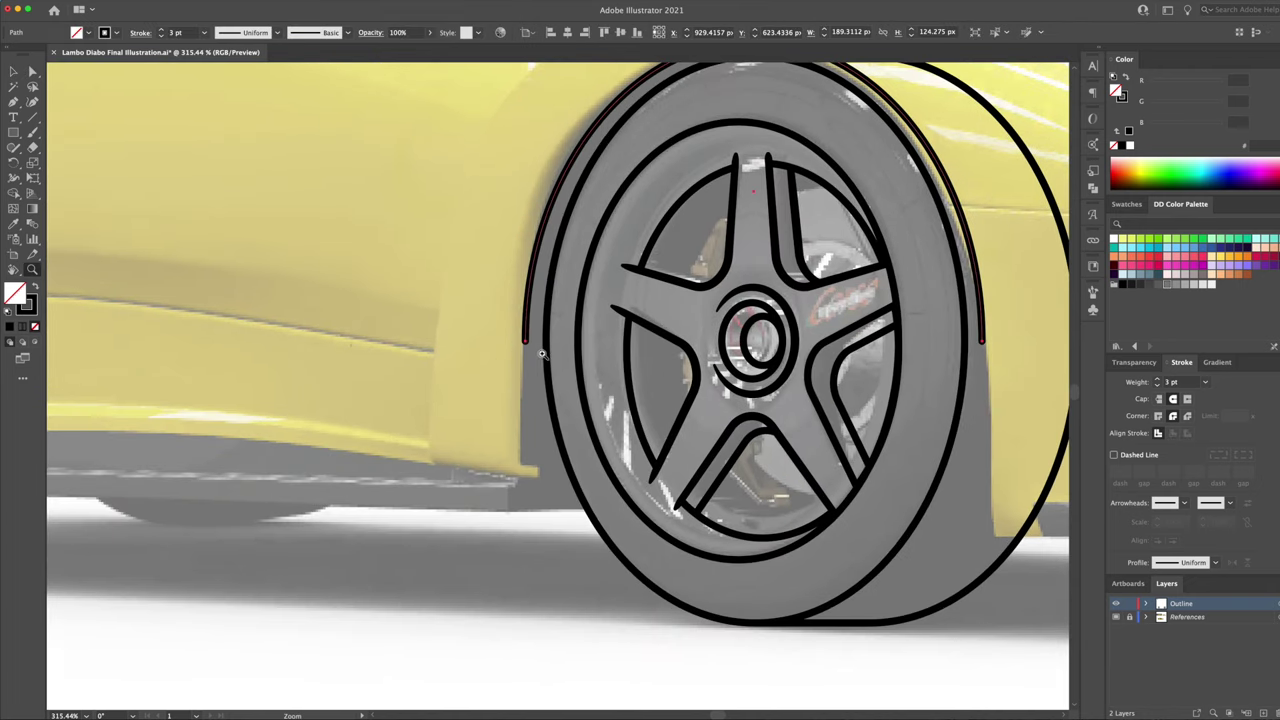
Step: Extend the arch's end into a straight body line under the car's front
left_click(526, 342)
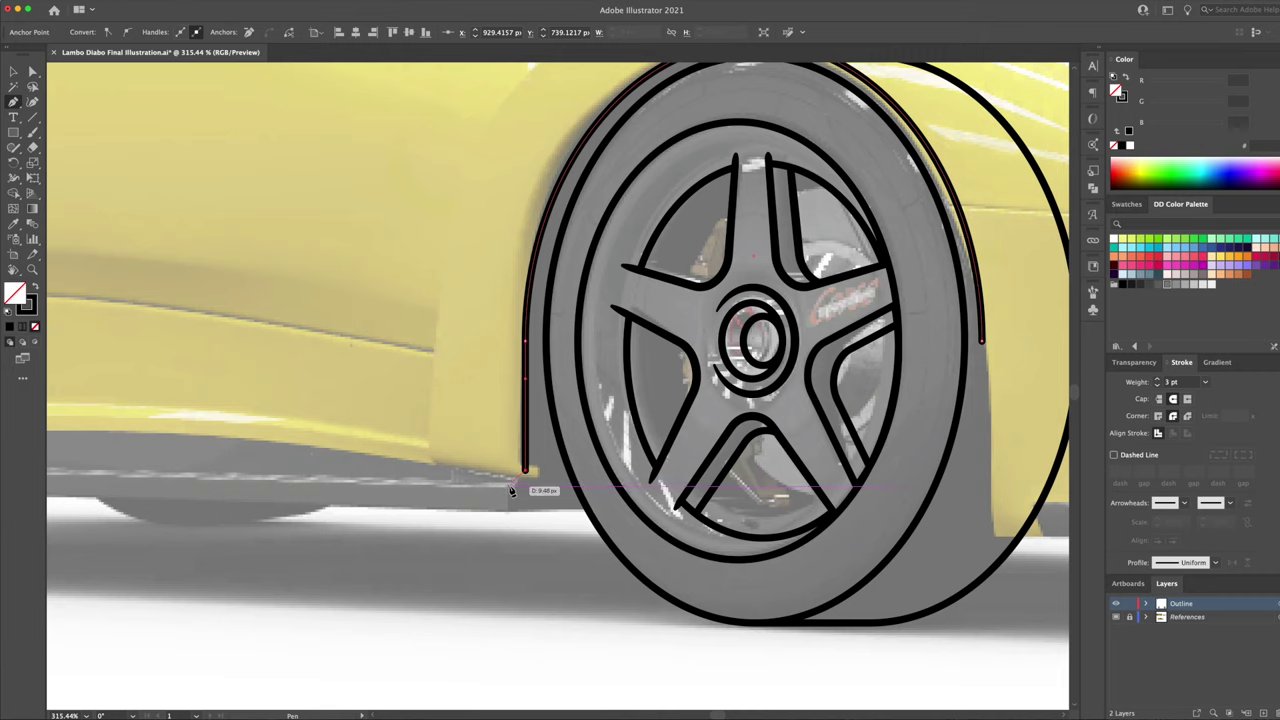
scroll(510, 488, "down", 2)
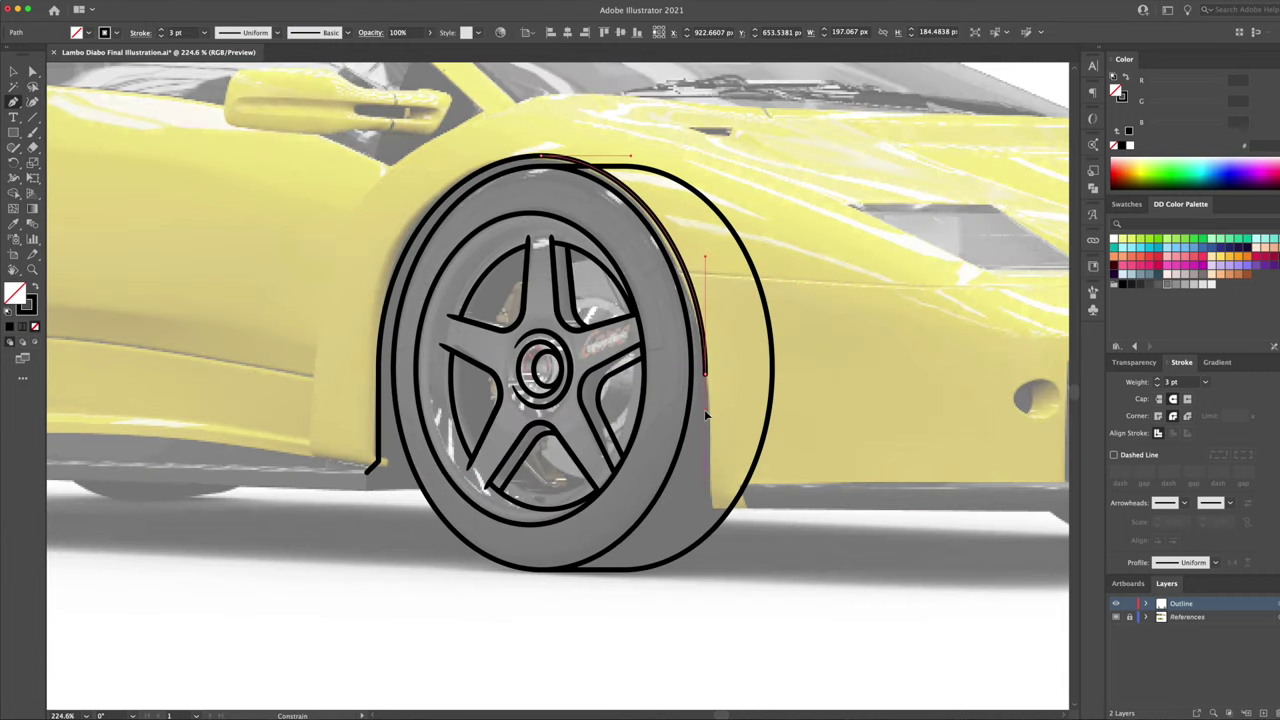
scroll(713, 511, "right", 2)
scroll(611, 508, "right", 2)
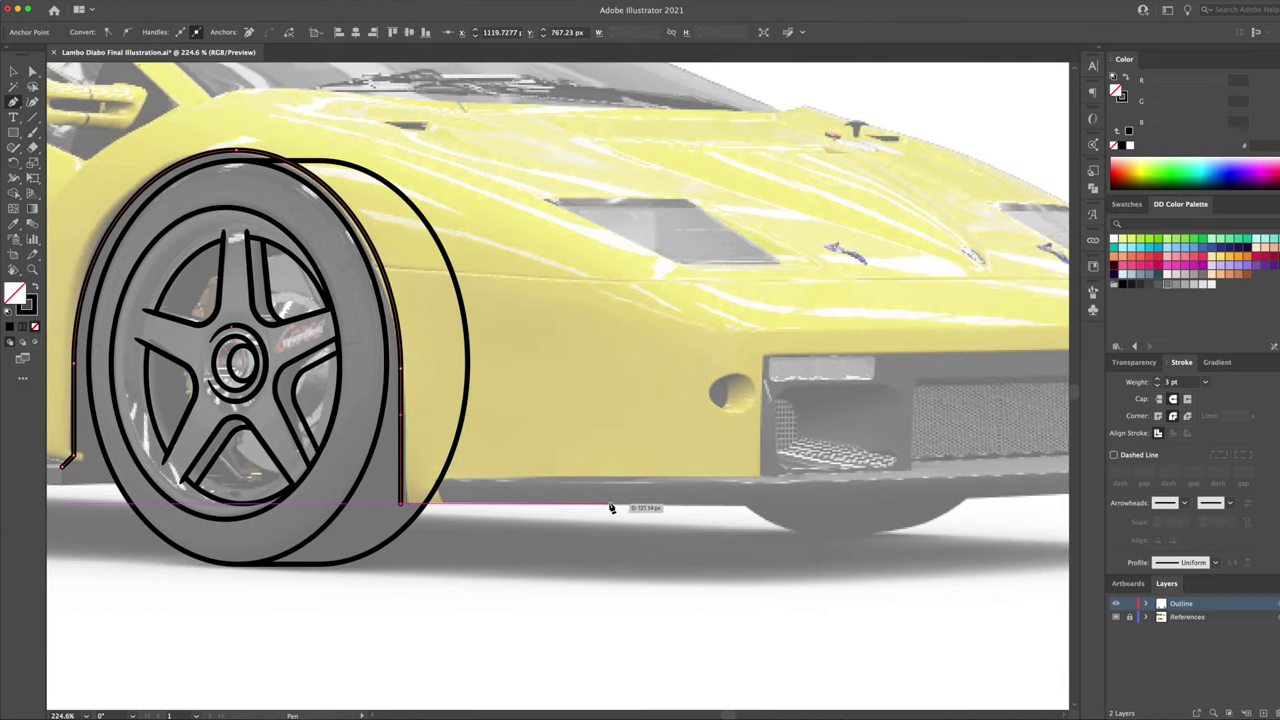
left_click(758, 508)
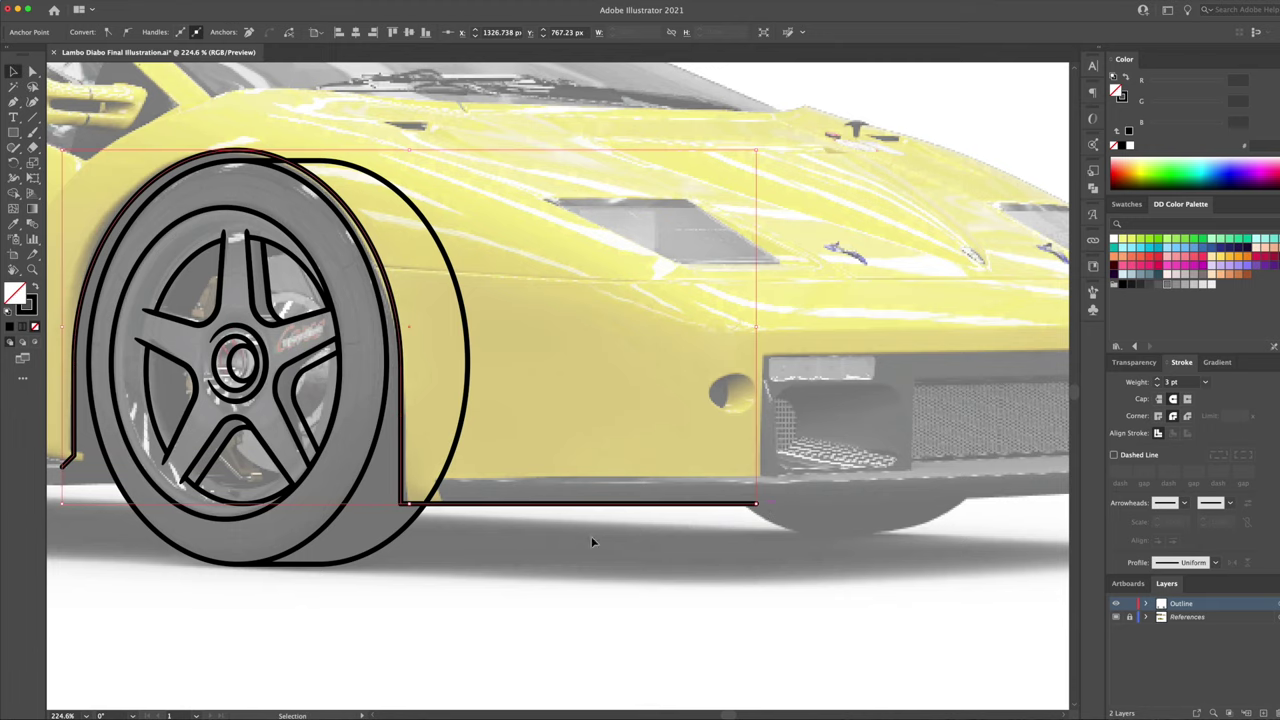
key("a")
scroll(665, 500, "left", 4)
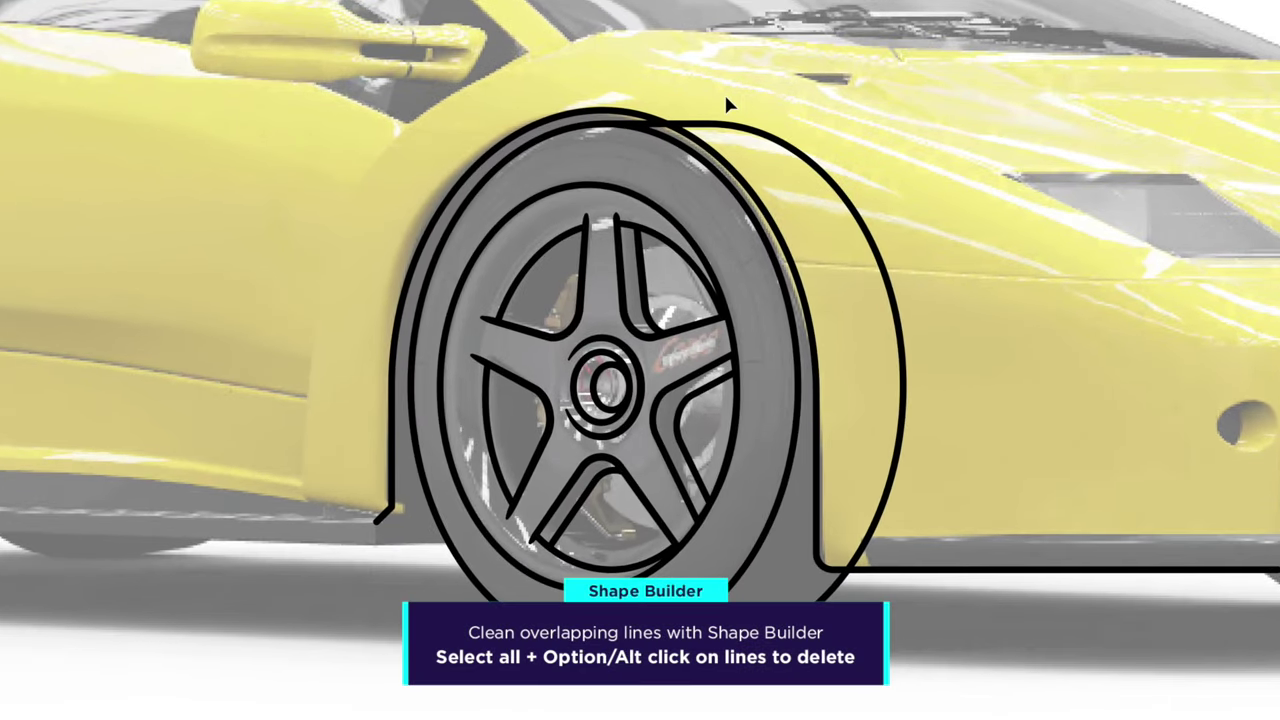
left_click(734, 127)
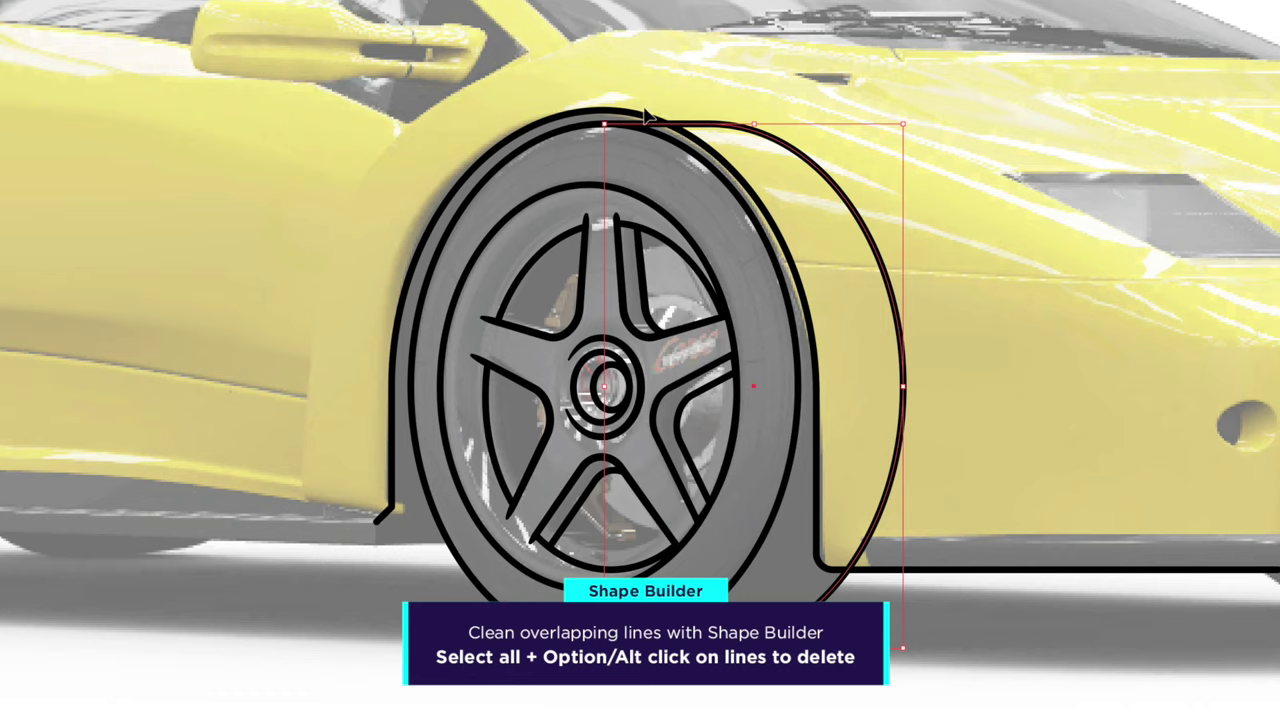
Step: Close the rocker panel path, then copy it lower and delete the copy's side segments
key("ctrl+a")
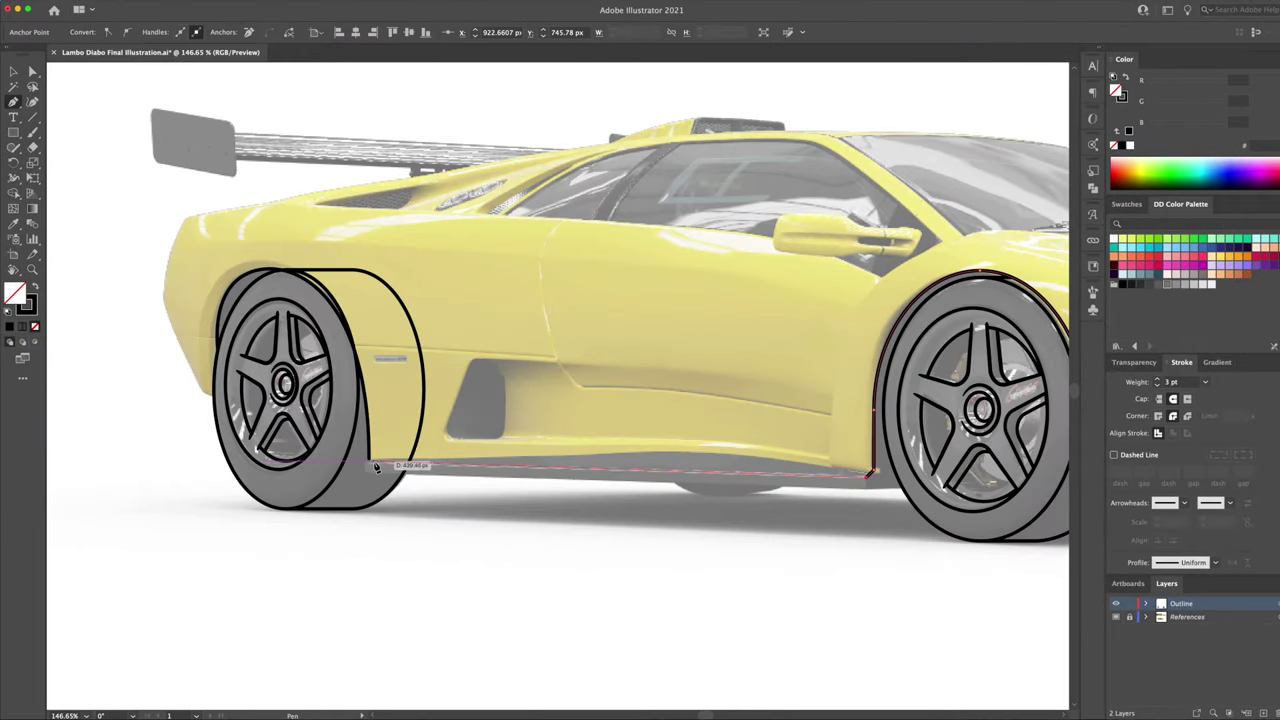
left_click(370, 460)
key("v")
left_click_drag(620, 466, 618, 600)
scroll(880, 565, "down", 2)
key("a")
left_click(215, 450)
key("Delete")
key("Delete")
Step: Move the copied line up under the rocker panel and join the rear ends
left_click(894, 489)
left_click_drag(858, 566, 864, 398)
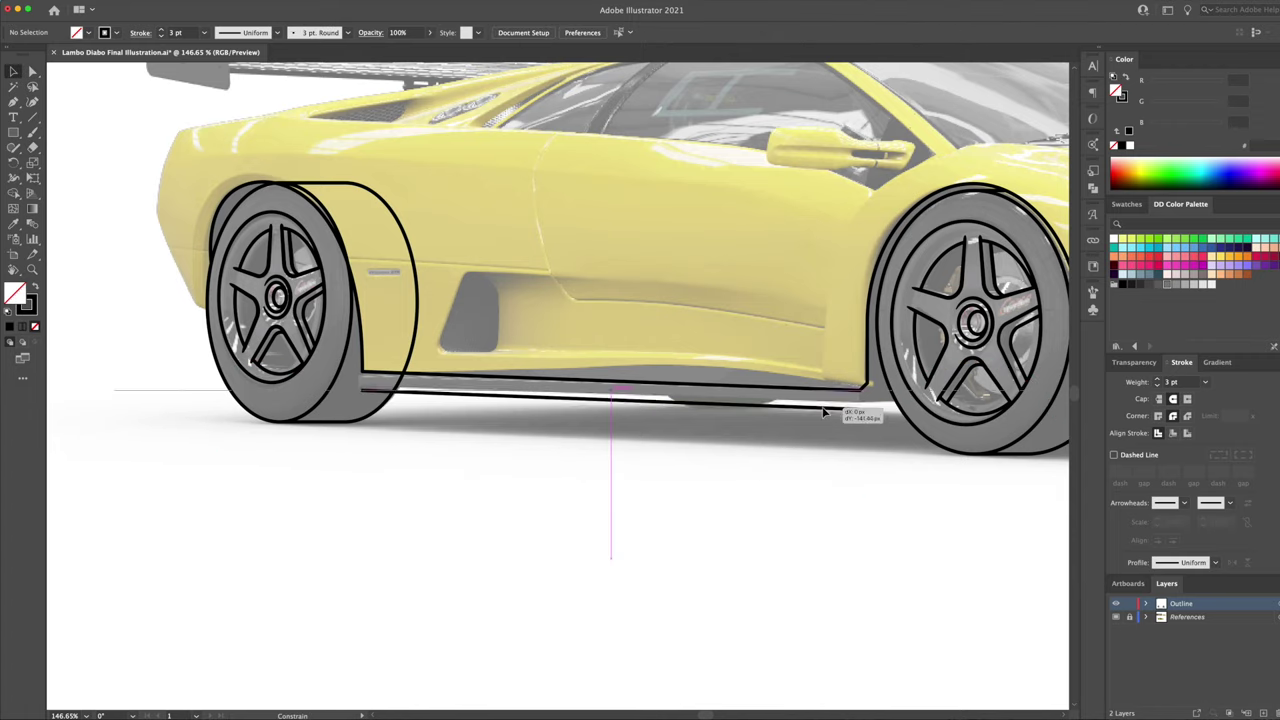
key("z")
left_click(866, 388)
key("ctrl+j")
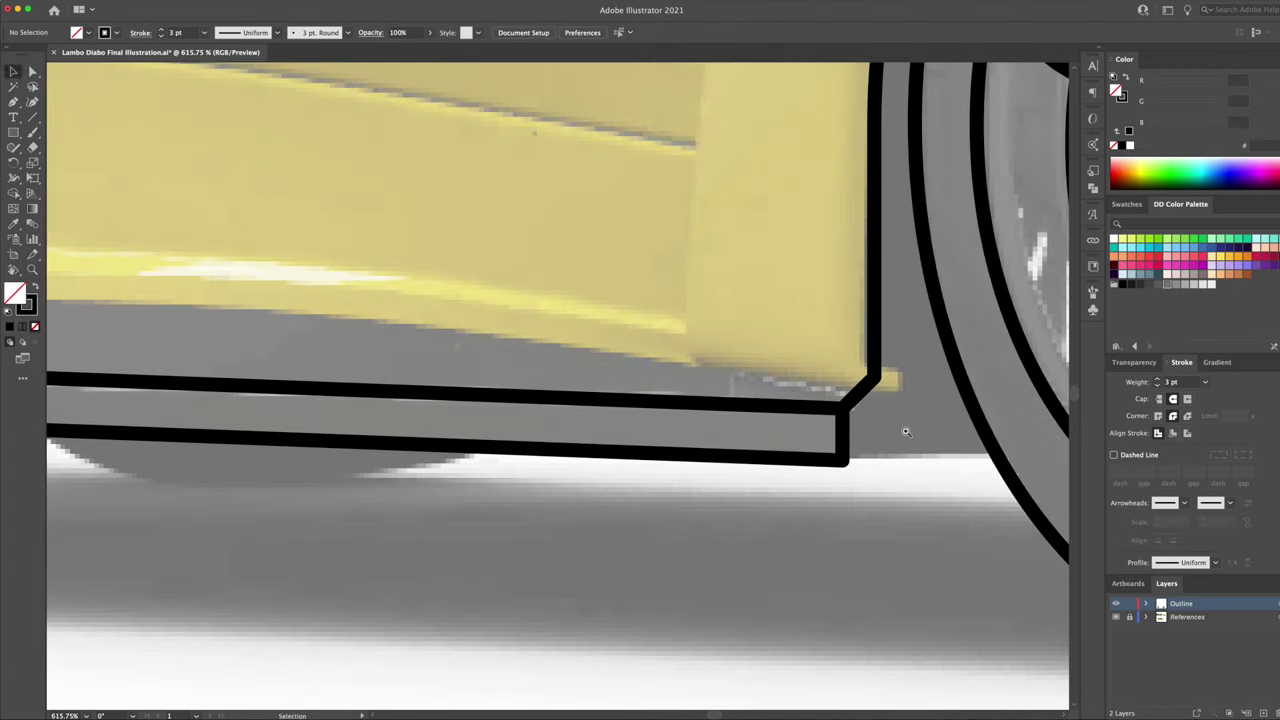
scroll(600, 400, "left", 5)
Step: Close the rocker panel path at its front end with the Pen tool
key("p")
scroll(417, 446, "up", 2)
left_click(405, 451)
left_click(440, 412)
scroll(441, 415, "down", 3)
Step: Remove overlapping tyre-side regions with Shape Builder, then hide the Outline layer to compare
key("ctrl+a")
key("shift+m")
left_click_drag(666, 293, 602, 233)
key("v")
key("ctrl+shift+a")
scroll(573, 350, "up", 5)
scroll(573, 350, "down", 5)
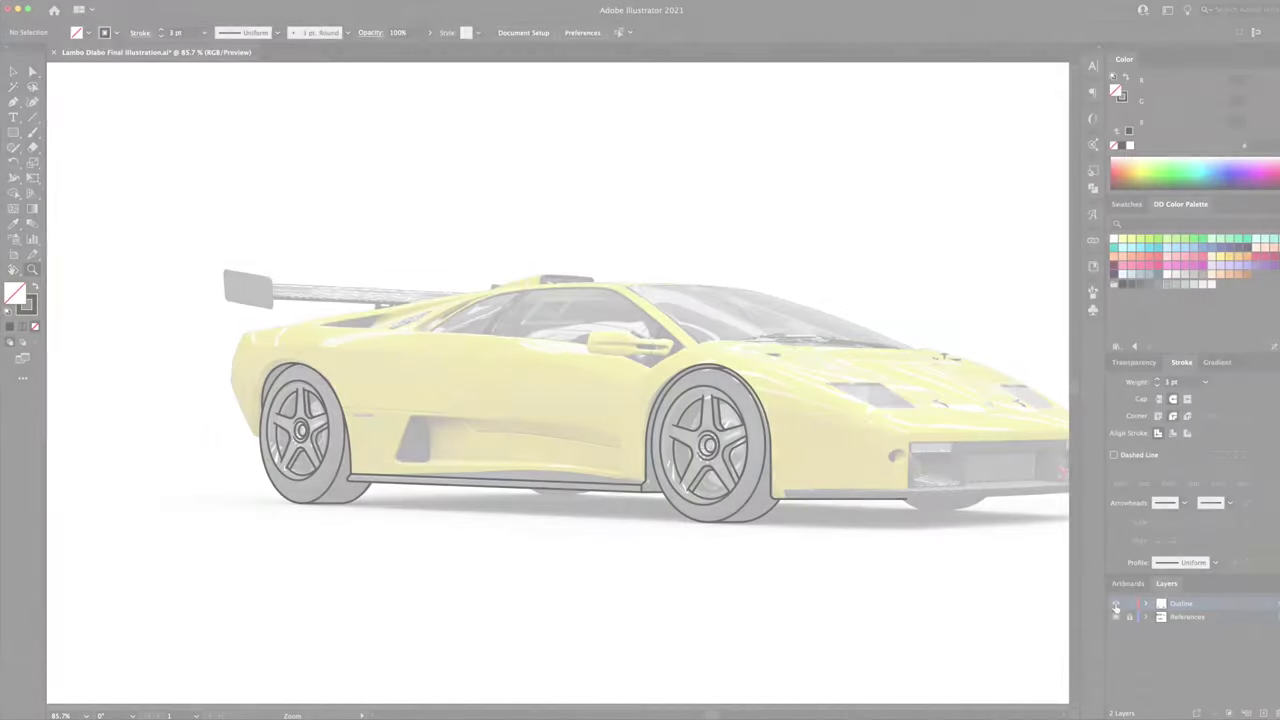
left_click(1116, 604)
Step: Show the Outline layer, hide References, and trace the bumper and hood corners to the windshield base
left_click(1116, 604)
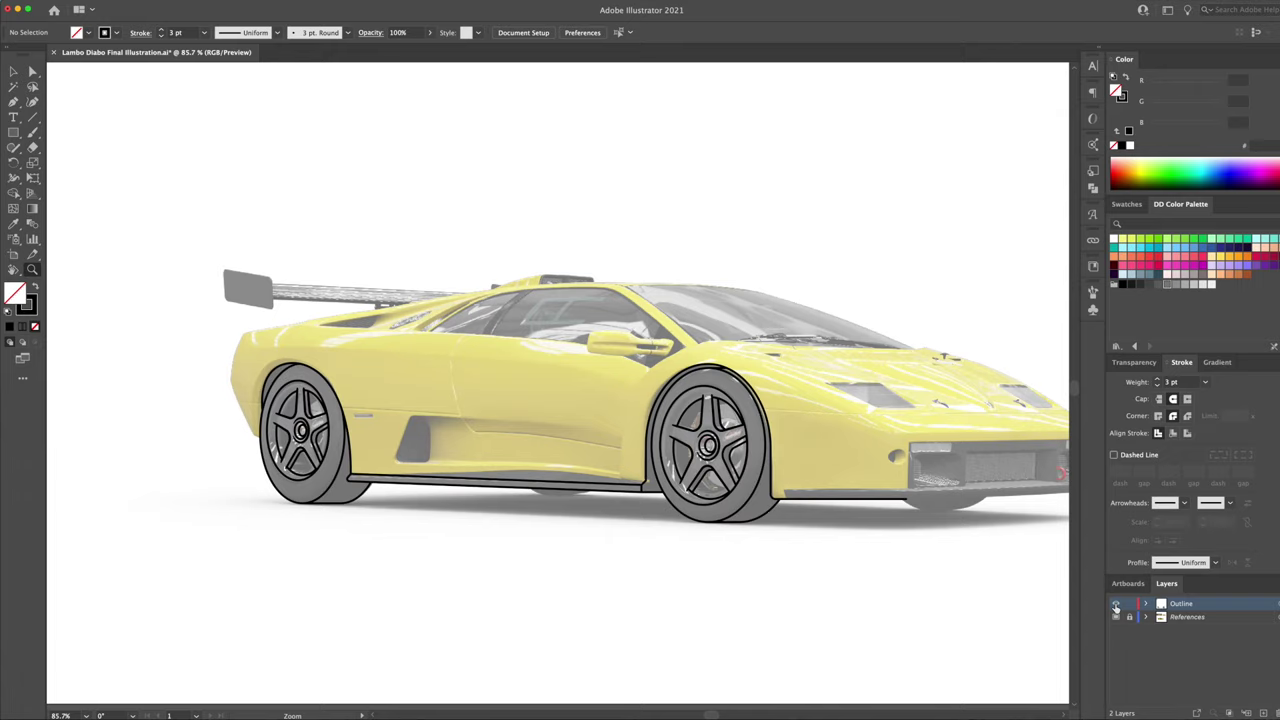
left_click(1116, 617)
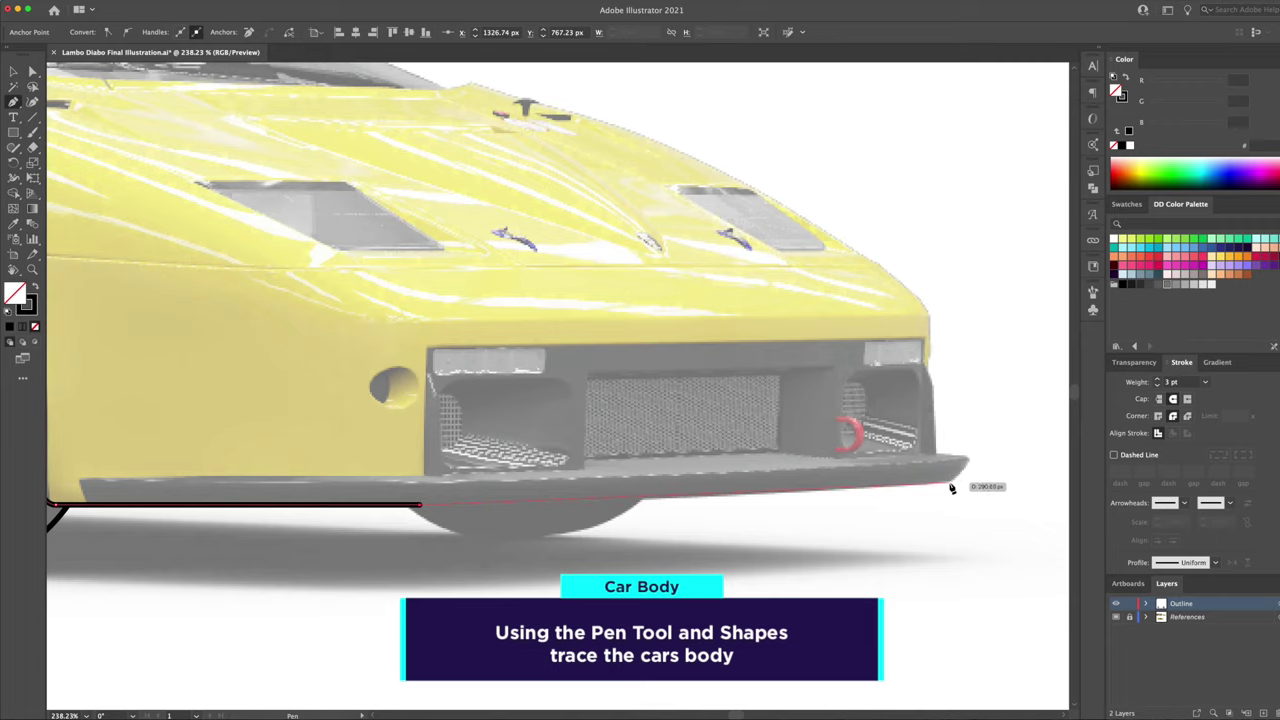
left_click(953, 486)
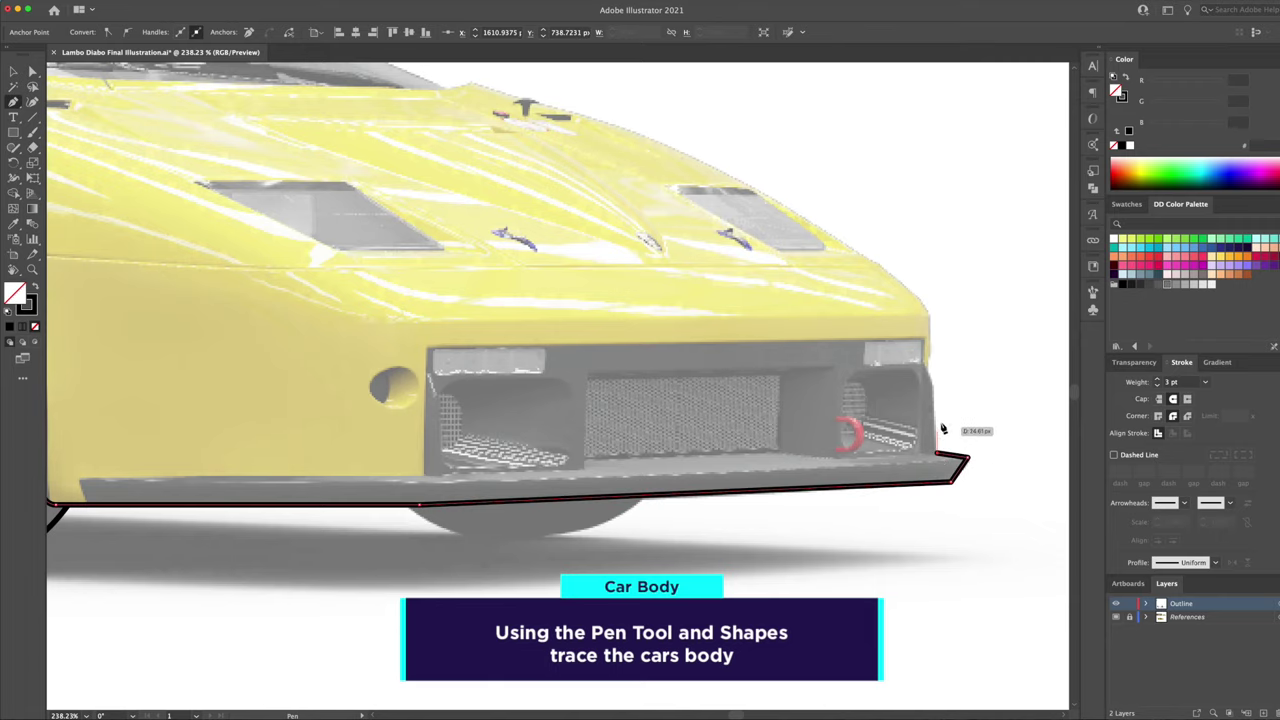
left_click(932, 328)
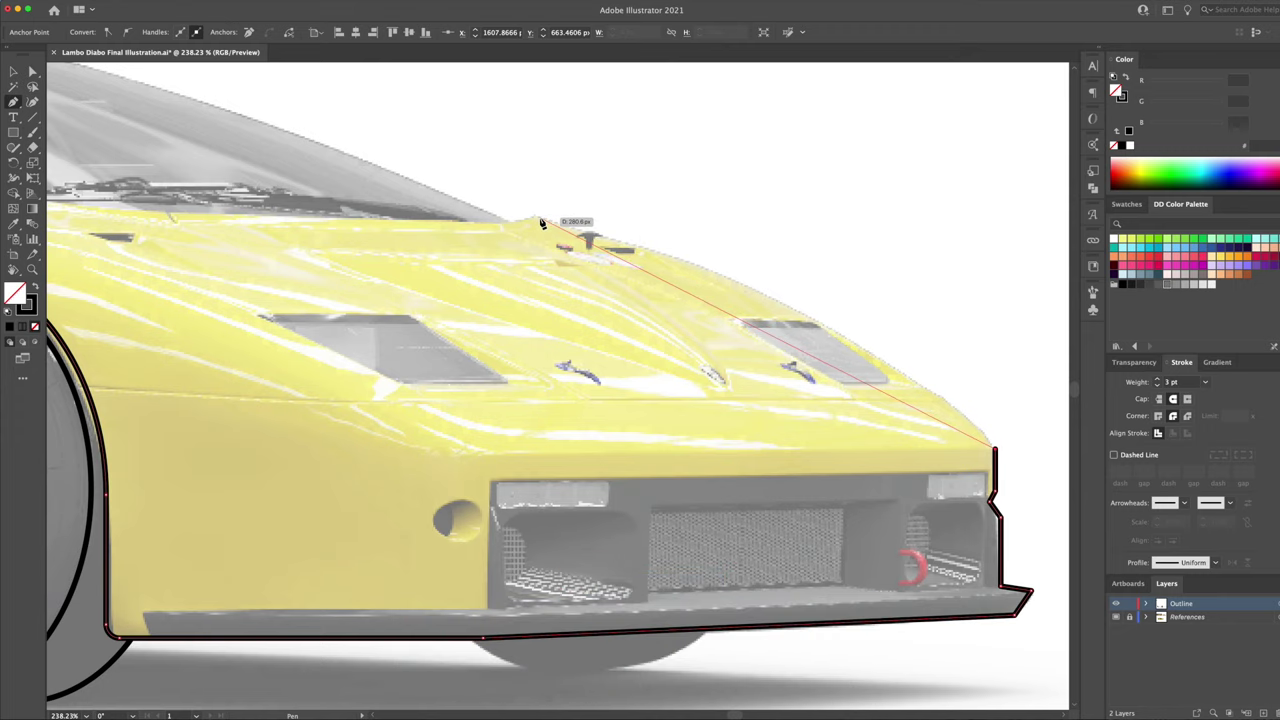
left_click(539, 218)
left_click(508, 227)
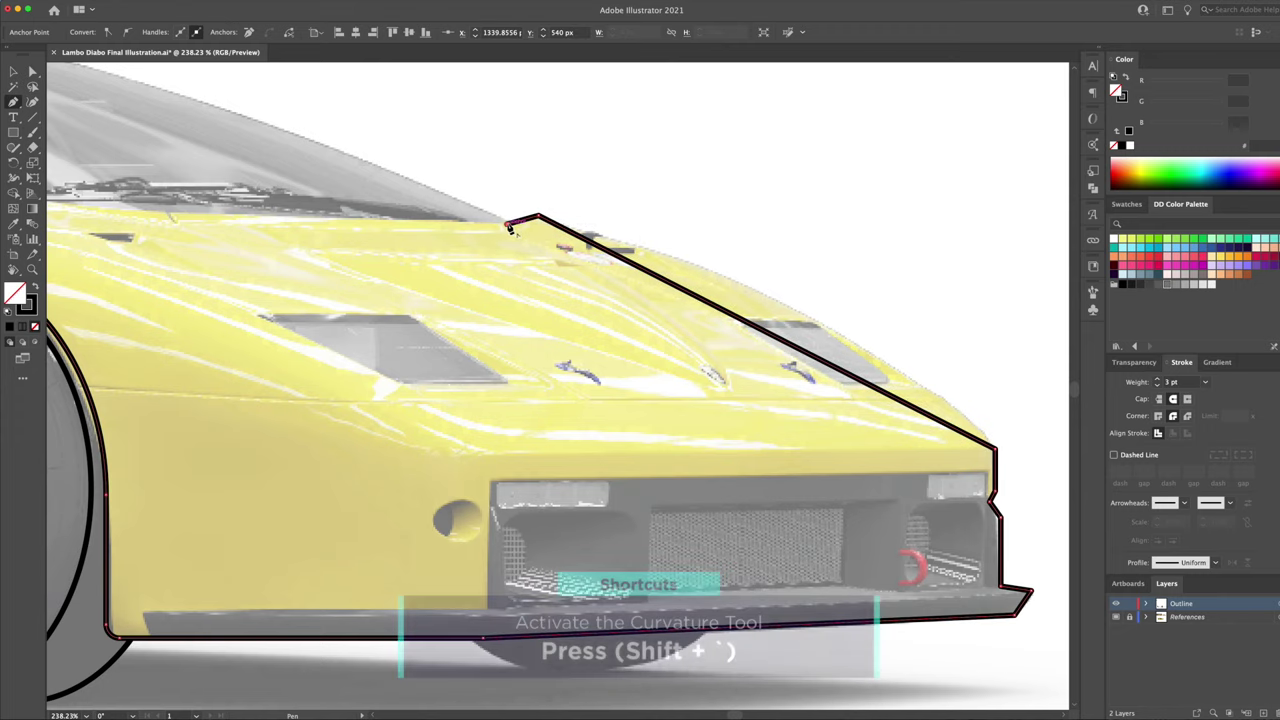
key("v")
Step: Bend the hood line into a smooth curve with the Curvature tool
left_click(33, 102)
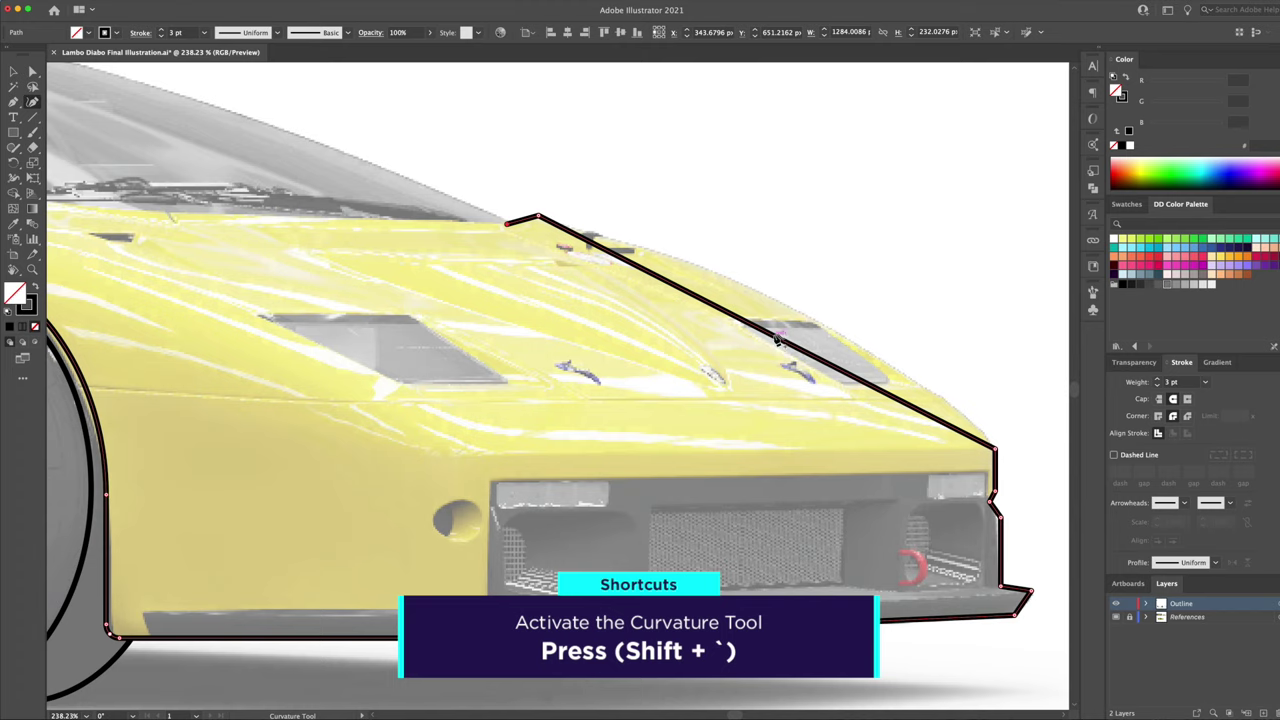
left_click_drag(778, 340, 815, 326)
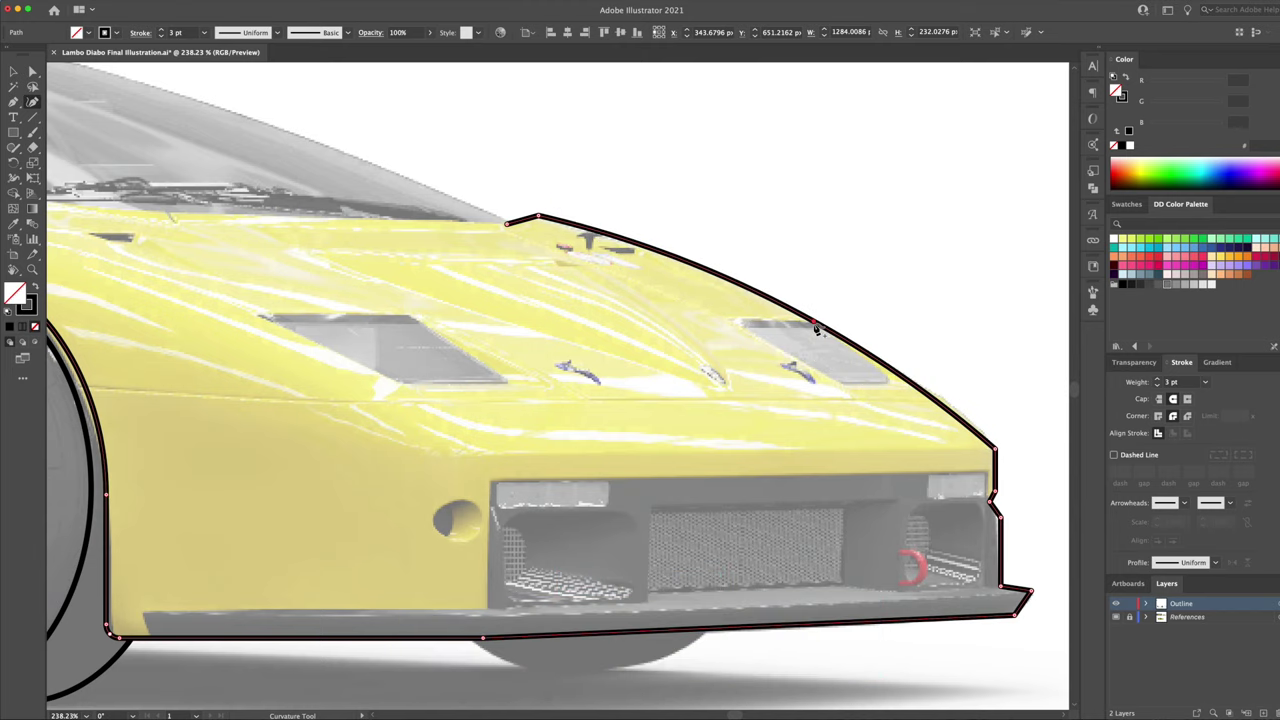
key("v")
left_click(763, 394)
scroll(740, 360, "left", 5)
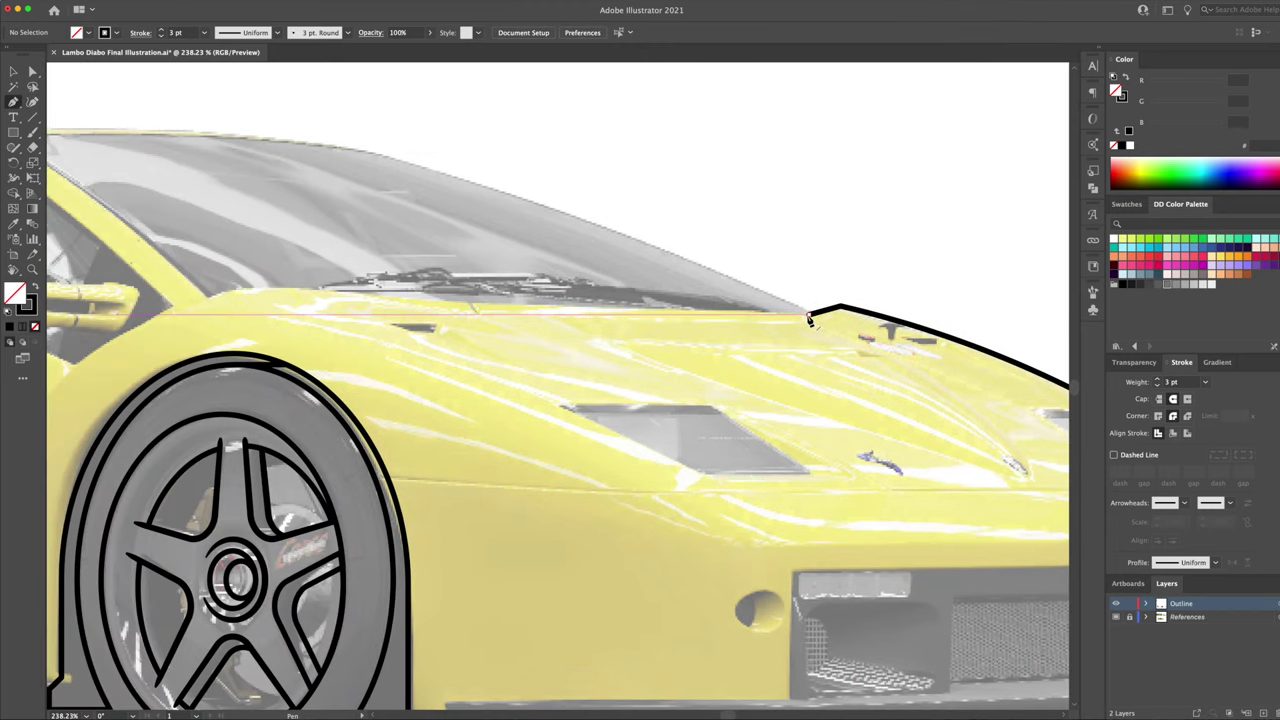
Step: Continue the outline from the hood along the windshield base and down the front fender
left_click(810, 318)
left_click(437, 301)
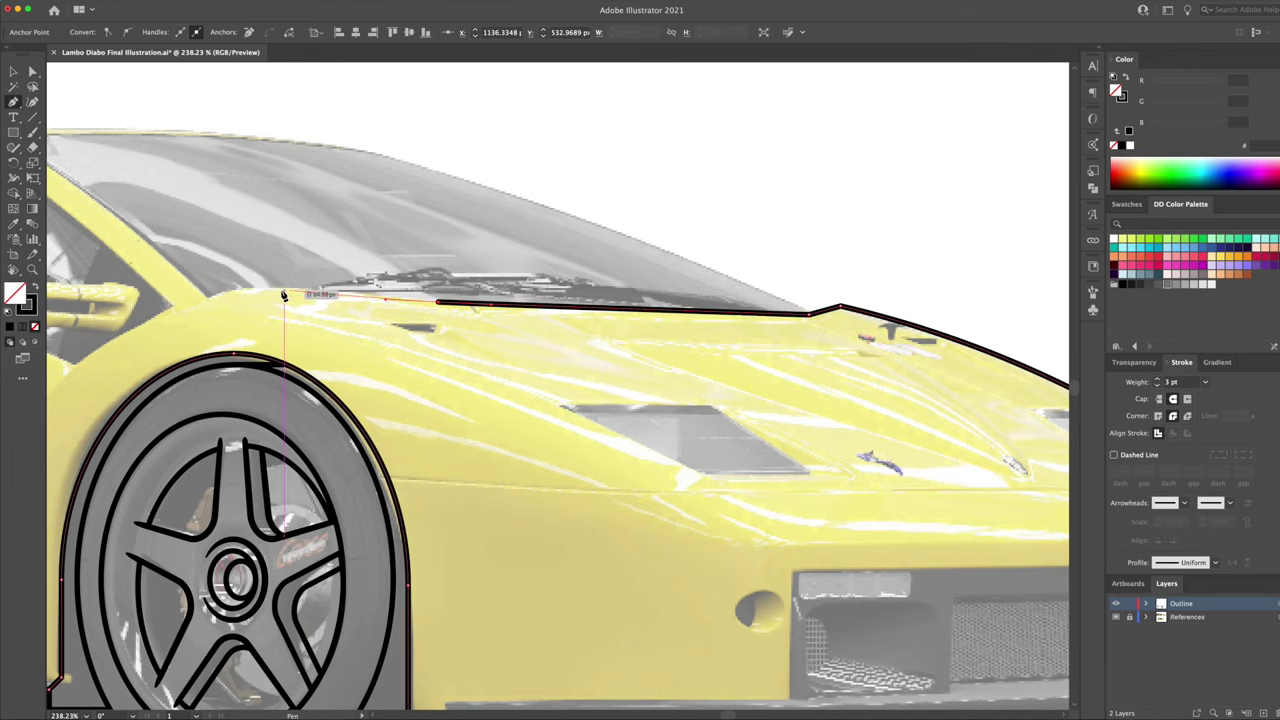
scroll(284, 296, "left", 5)
left_click(620, 287)
left_click_drag(391, 445, 381, 450)
scroll(380, 457, "down", 2)
scroll(380, 457, "left", 1)
left_click(422, 535)
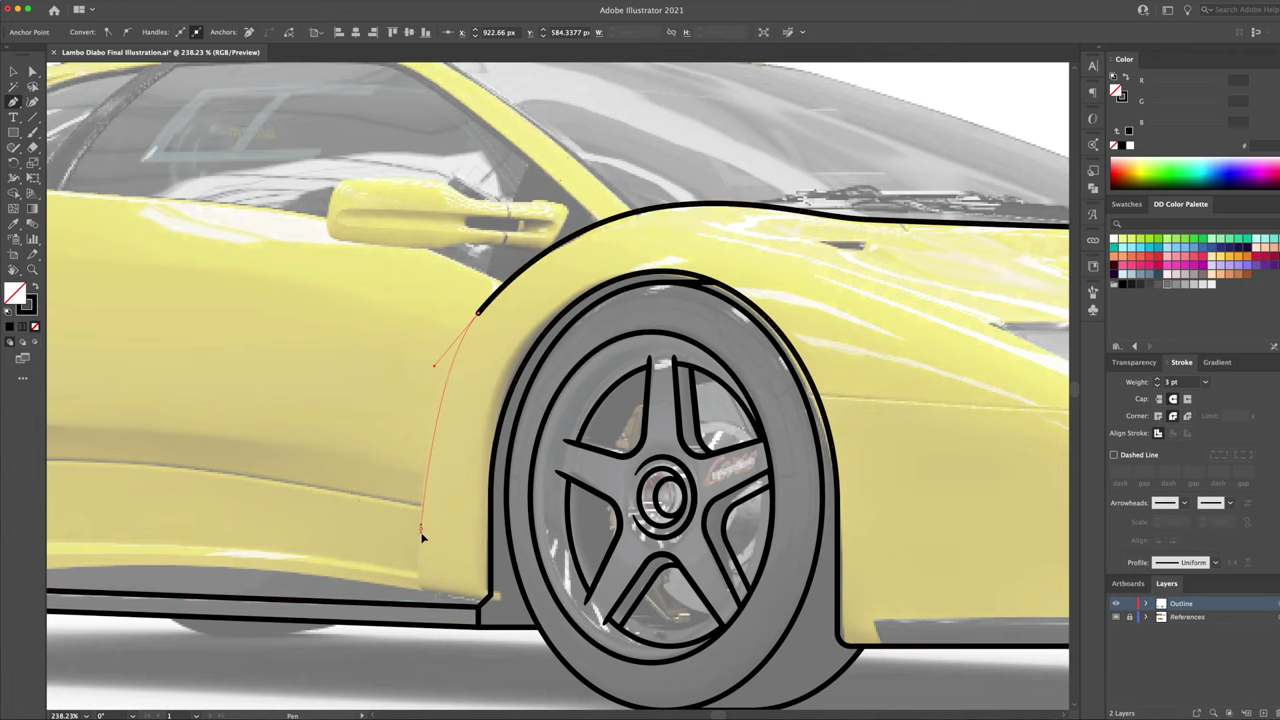
left_click(421, 578)
scroll(745, 500, "down", 3)
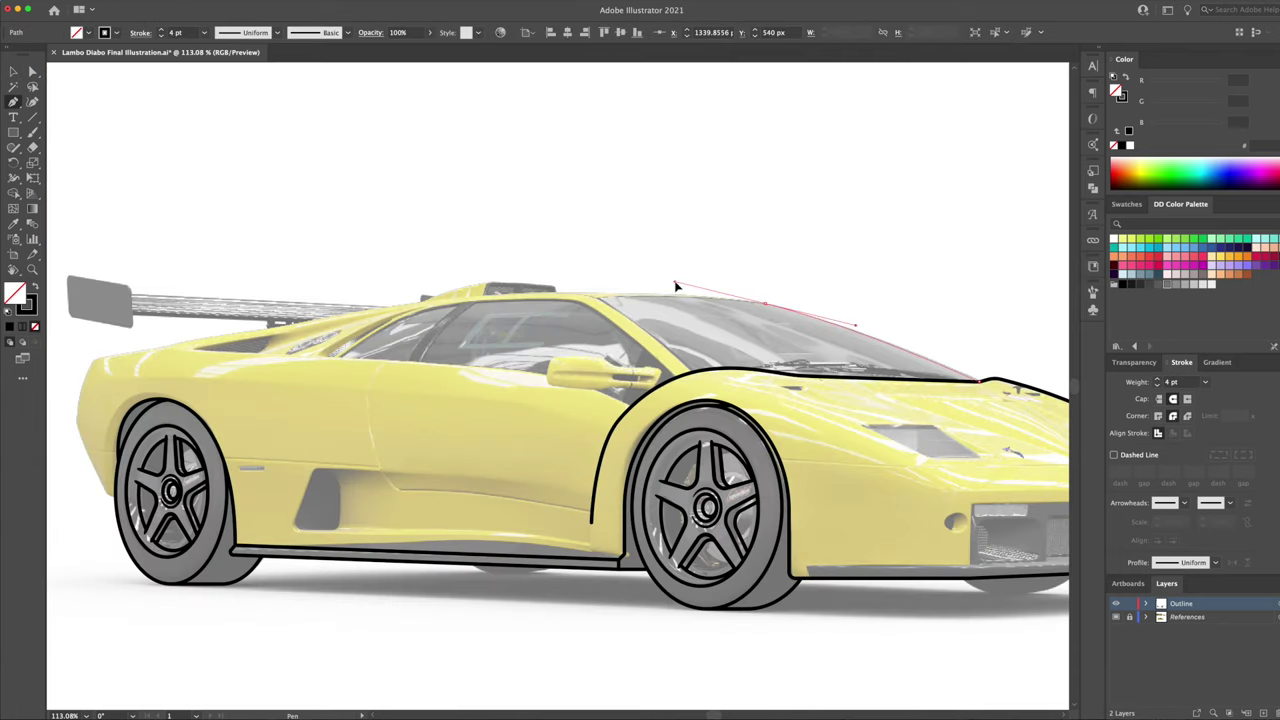
Step: Extend the outline along the roofline over the rear deck to the car's tail
left_click_drag(676, 287, 671, 281)
scroll(322, 318, "left", 5)
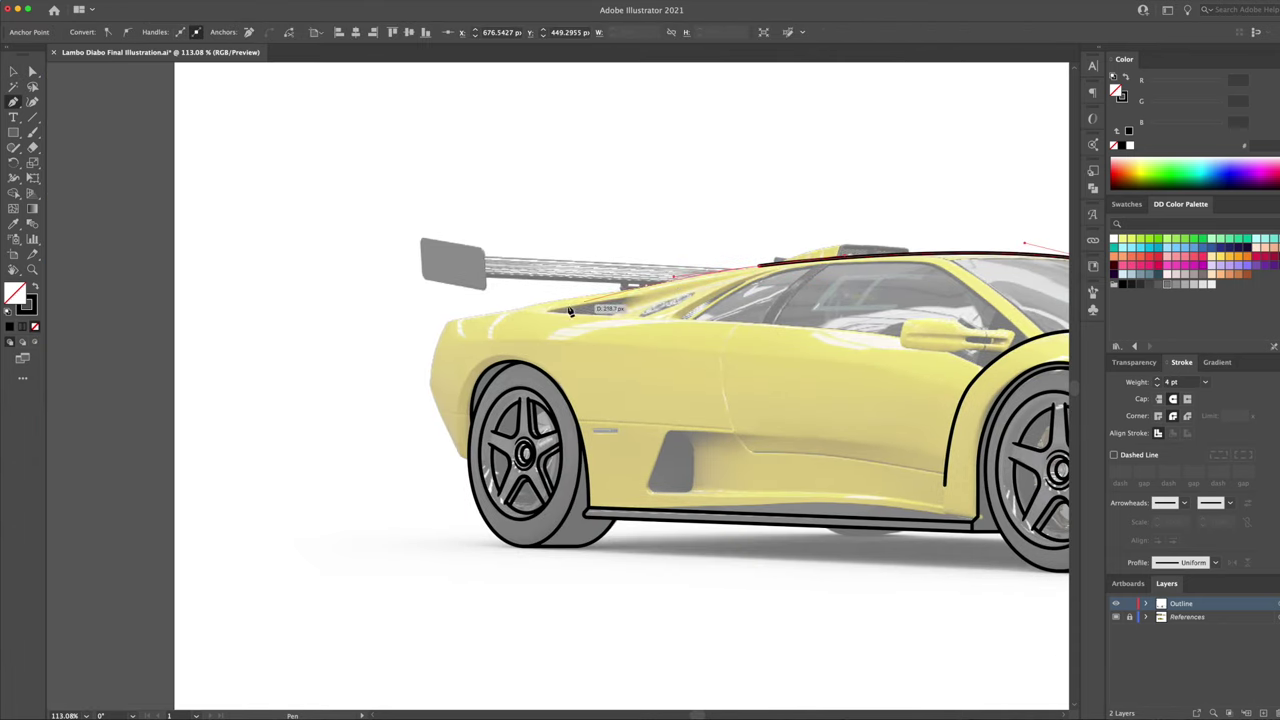
left_click(507, 315)
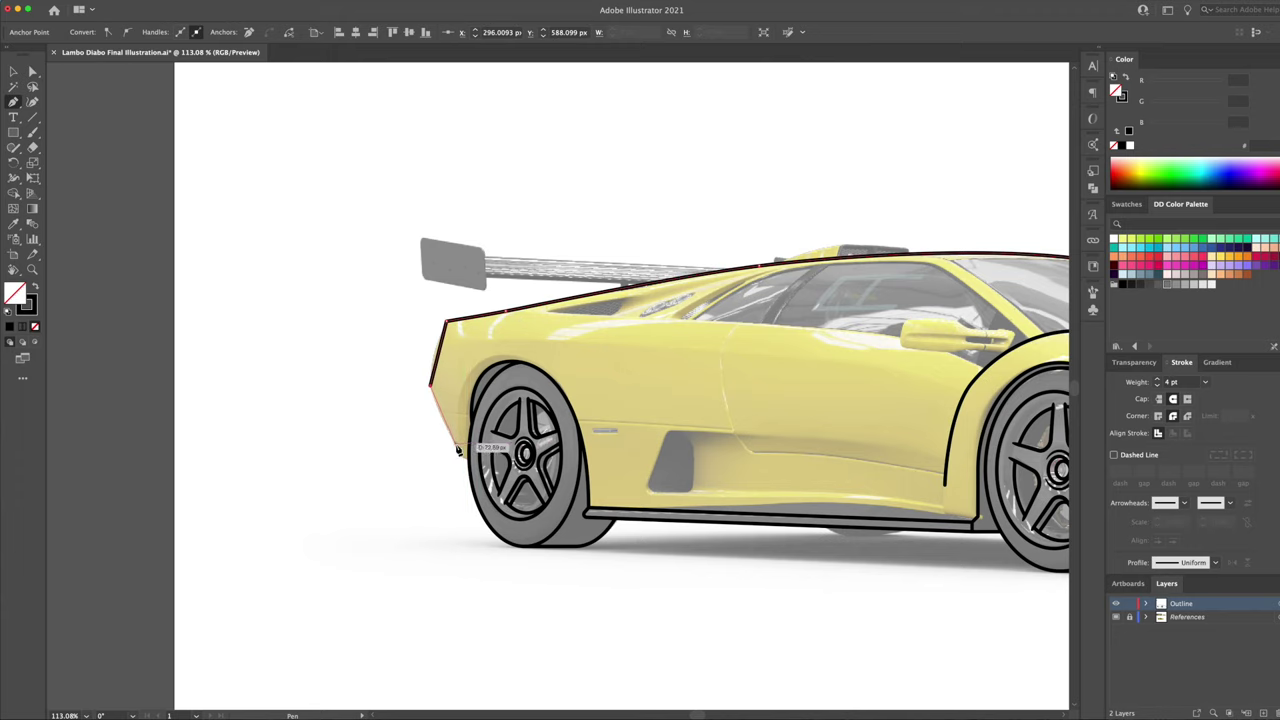
left_click(470, 463)
key("shift+grave")
scroll(400, 400, "up", 3)
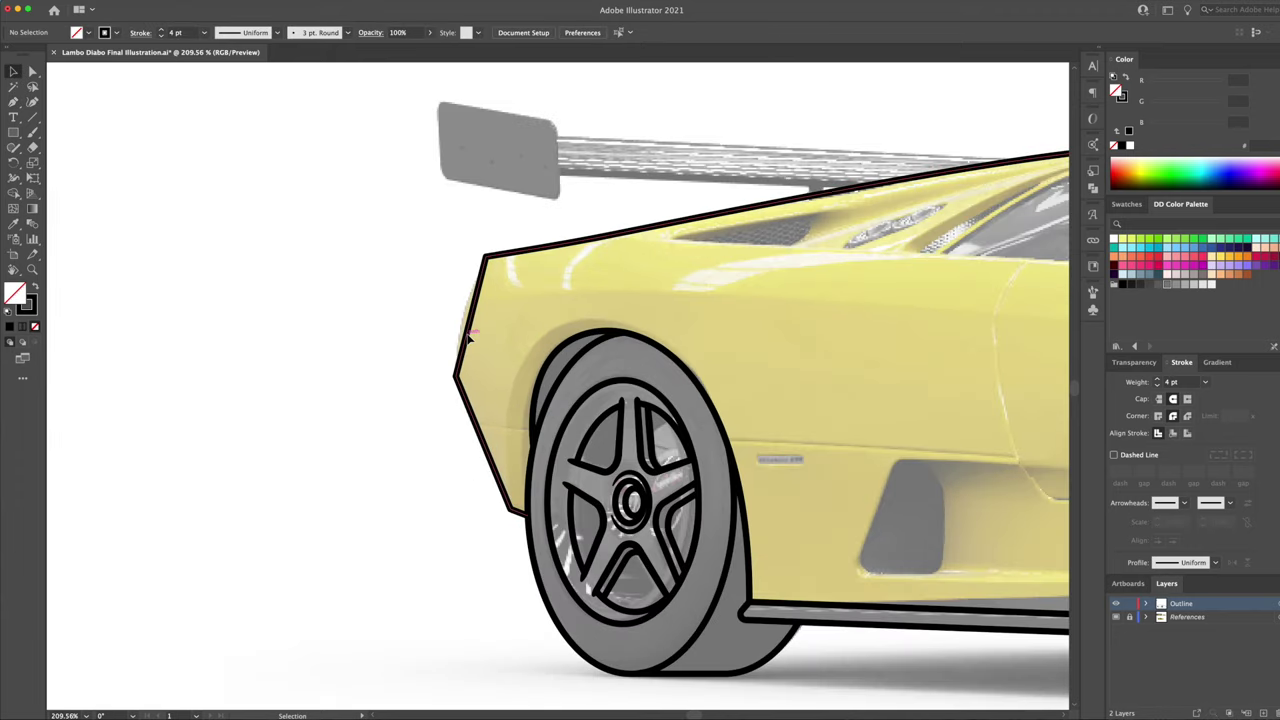
Step: Pen-draw the roof scoop outline as a closed shape
key("a")
key("p")
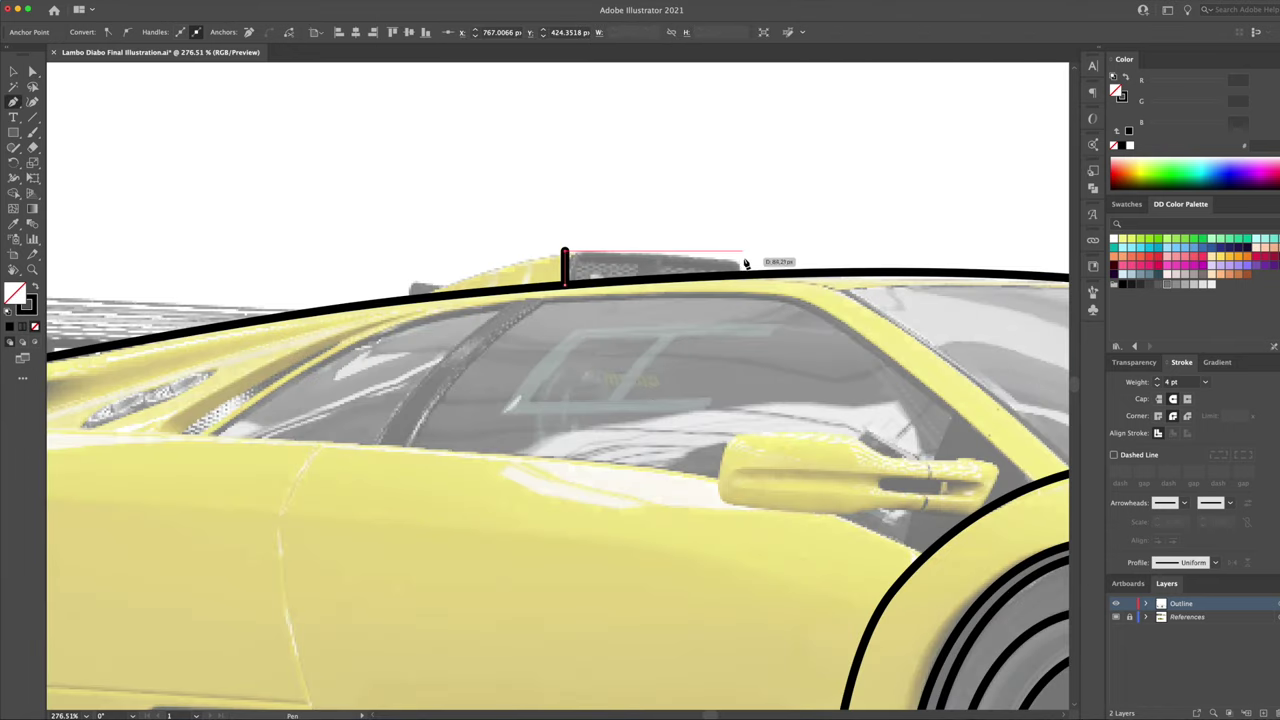
left_click(563, 250)
left_click(743, 250)
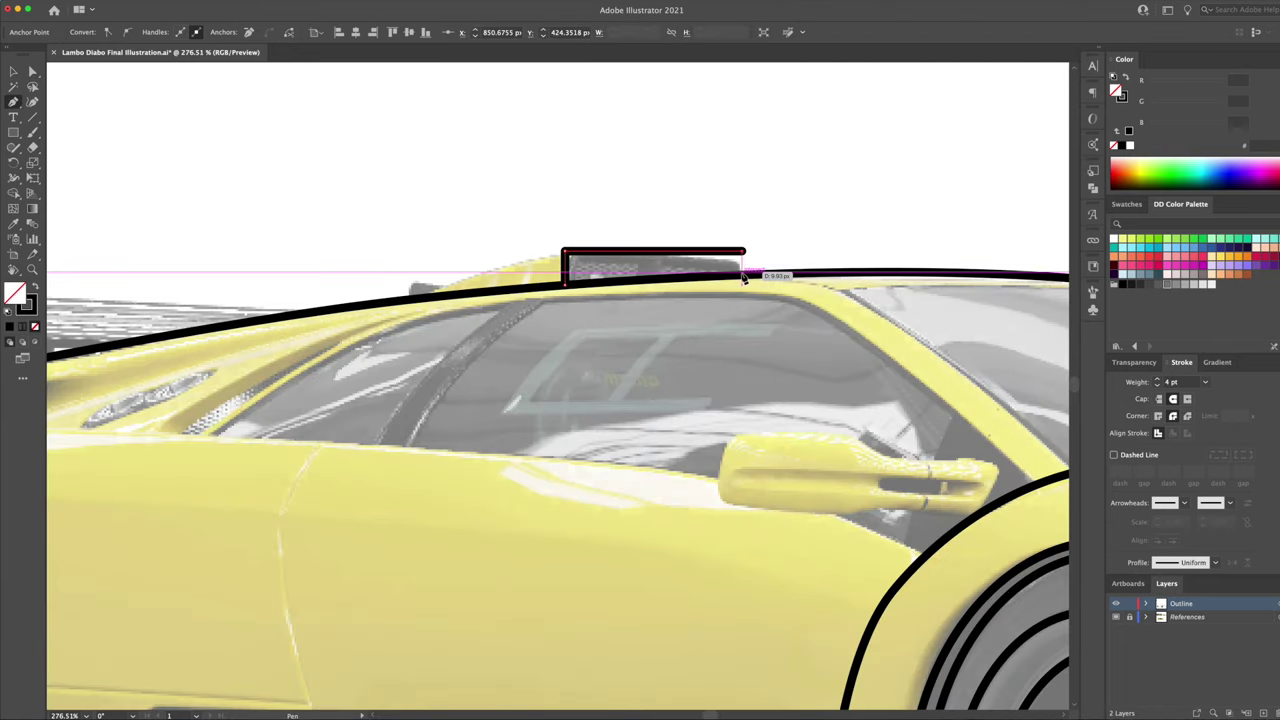
left_click(743, 276)
scroll(720, 262, "up", 1)
left_click(720, 262)
Step: Draw a rectangle over the wing end plate and round its corners
key("m")
scroll(233, 209, "down", 2)
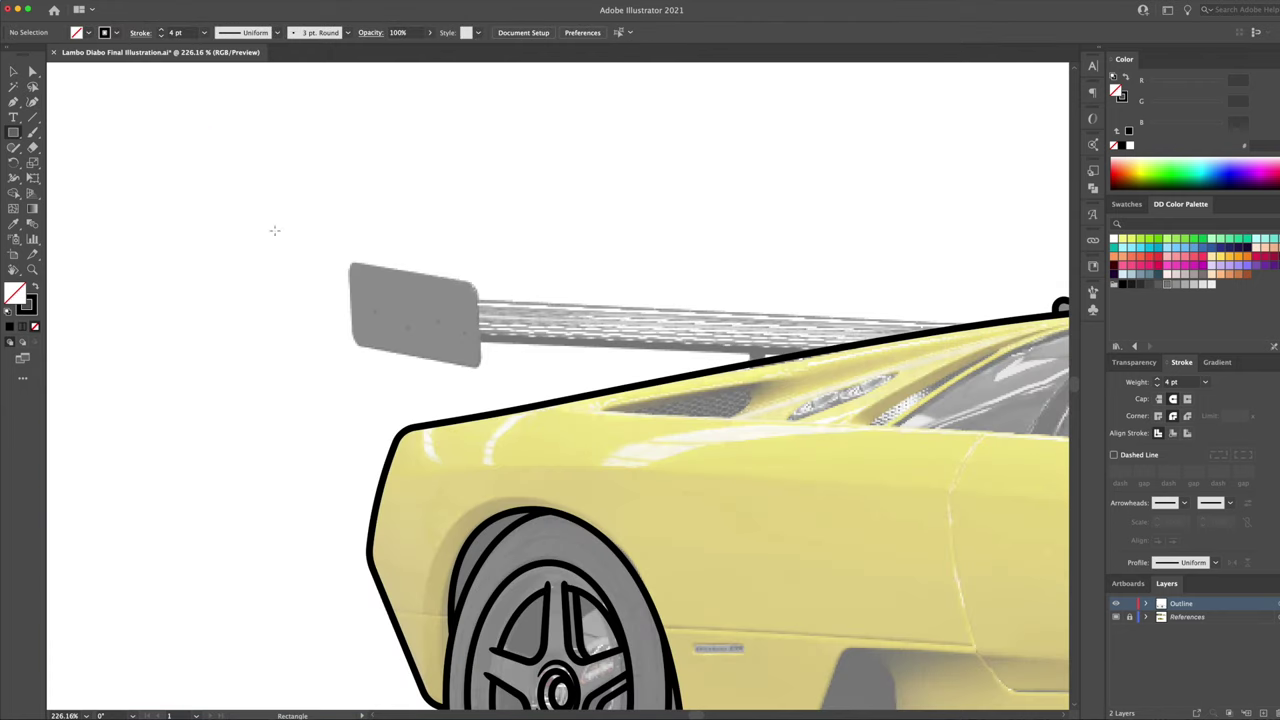
mouse_move(348, 260)
left_mouse_down()
mouse_move(466, 335)
mouse_move(478, 370)
left_mouse_up()
key("a")
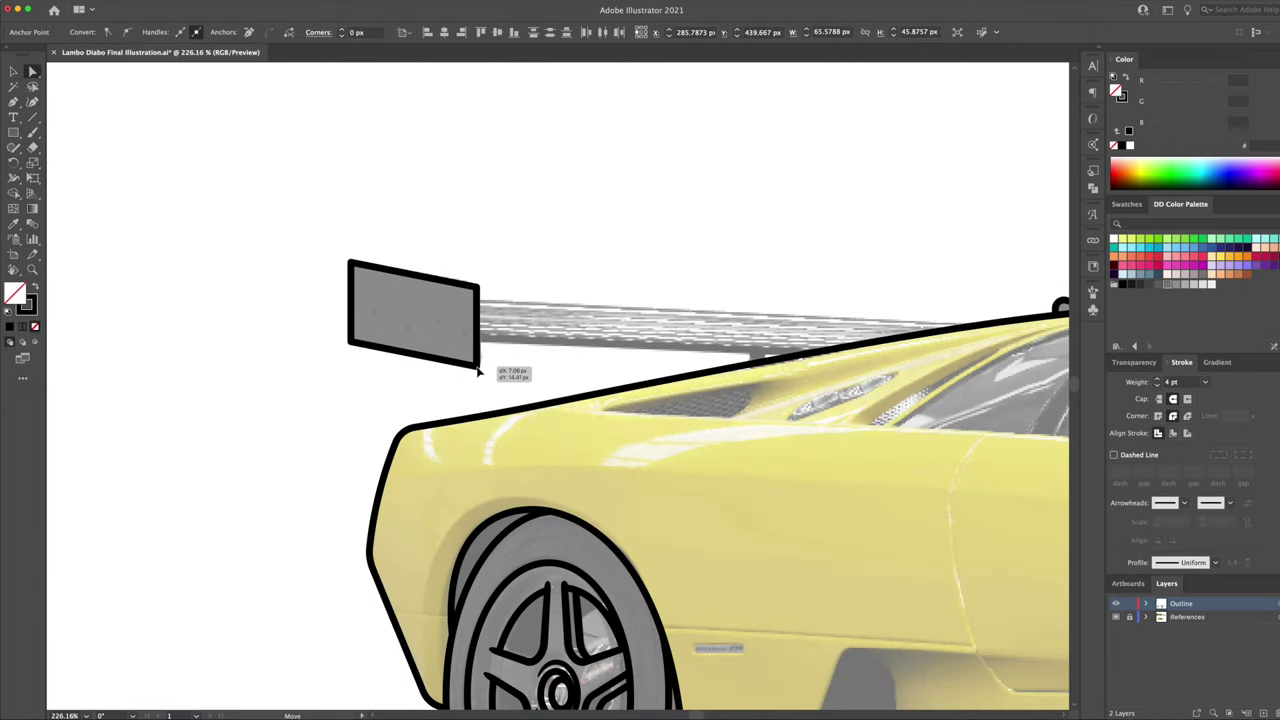
left_click_drag(466, 300, 480, 286)
Step: Pen-draw the closed four-point outline of the rear wing blade
key("p")
scroll(480, 286, "down", 1)
left_click(333, 287)
left_click(760, 300)
left_click(760, 342)
left_click(333, 335)
left_click(333, 287)
key("v")
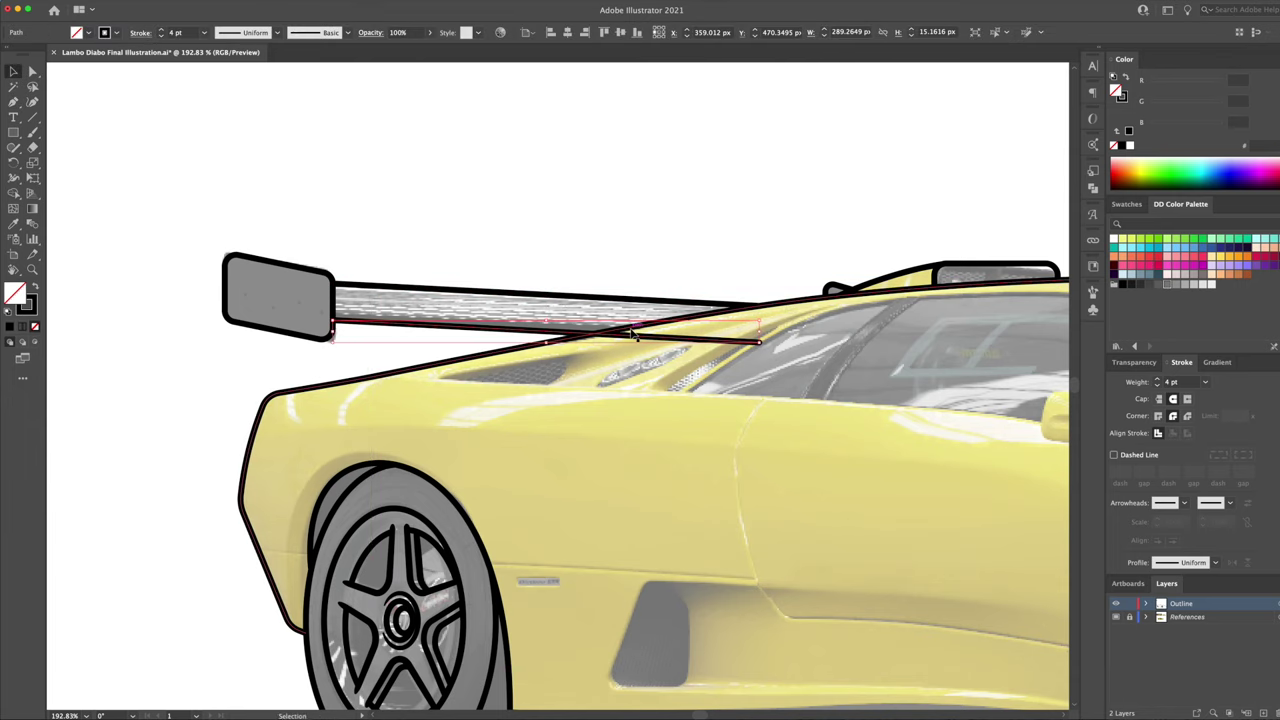
Step: Draw the windshield pillar line running to the fender
scroll(633, 335, "right", 10)
key("p")
left_click(481, 288)
left_click(716, 290)
scroll(595, 302, "up", 1)
key("shift+asciitilde")
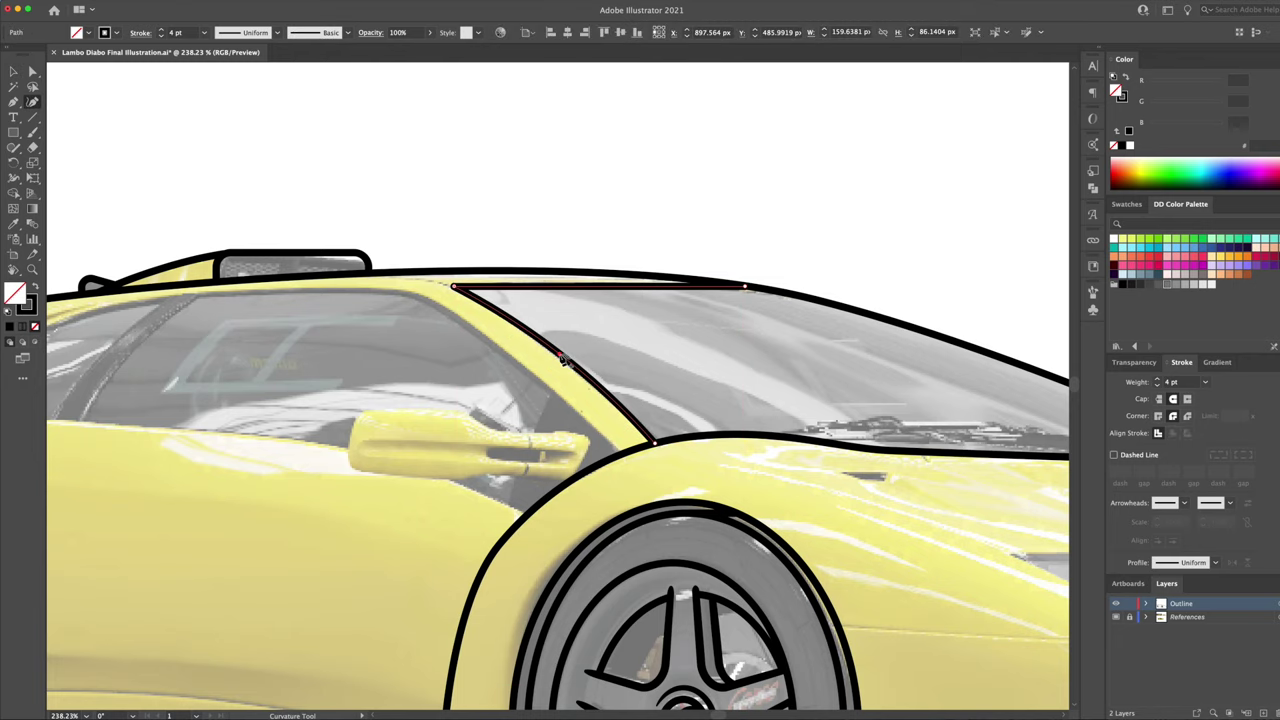
Step: Pen-draw the side window outline from the pillar top
scroll(560, 362, "down", 1)
key("p")
left_click(716, 300)
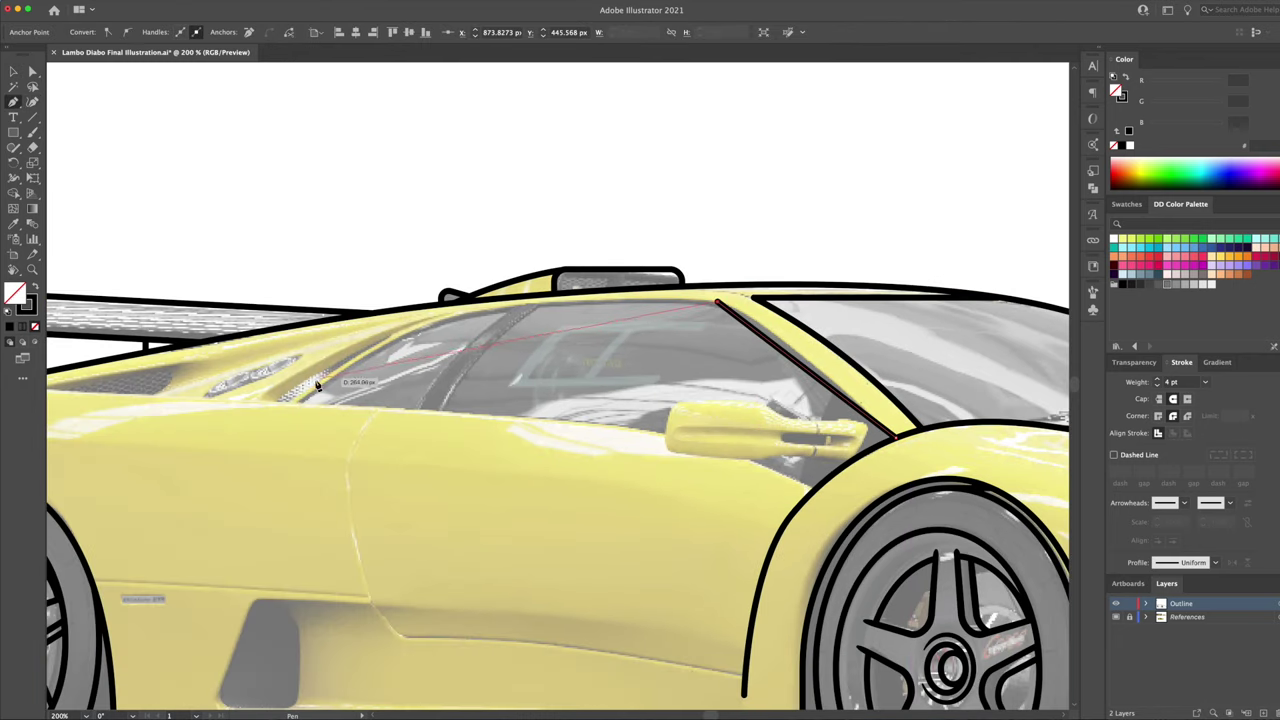
left_click(279, 398)
left_click(818, 492)
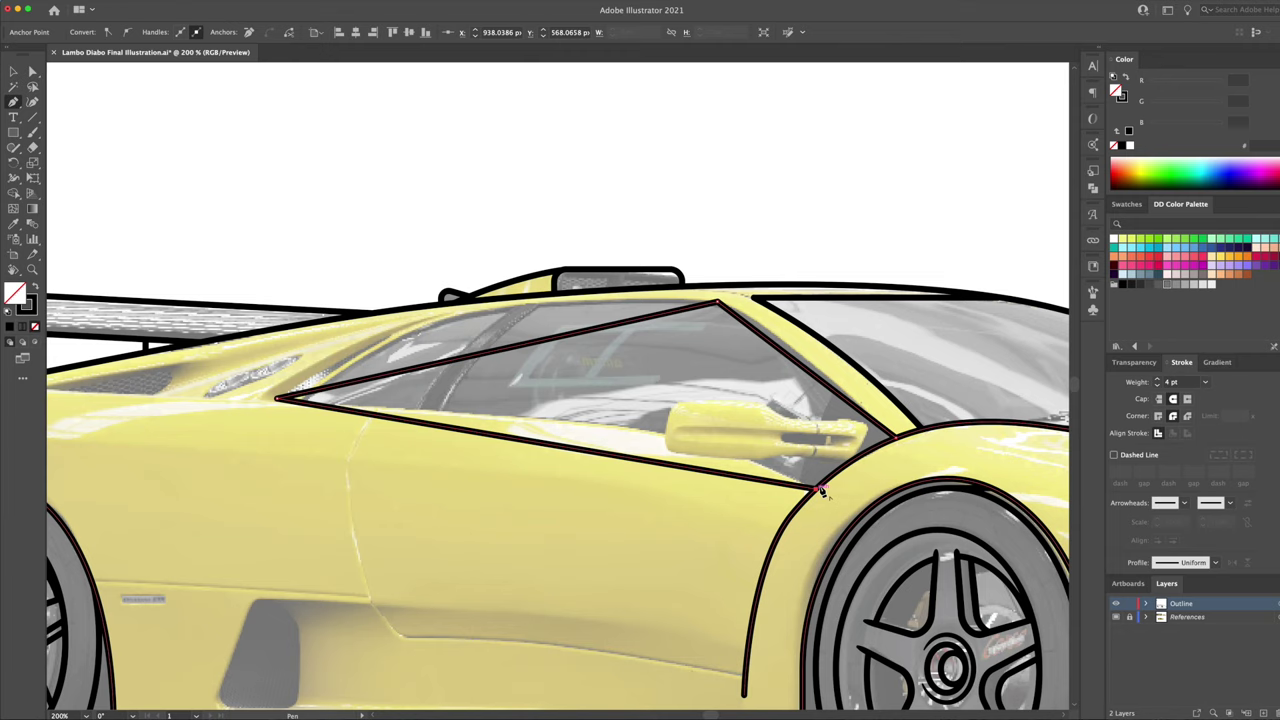
left_click(32, 101)
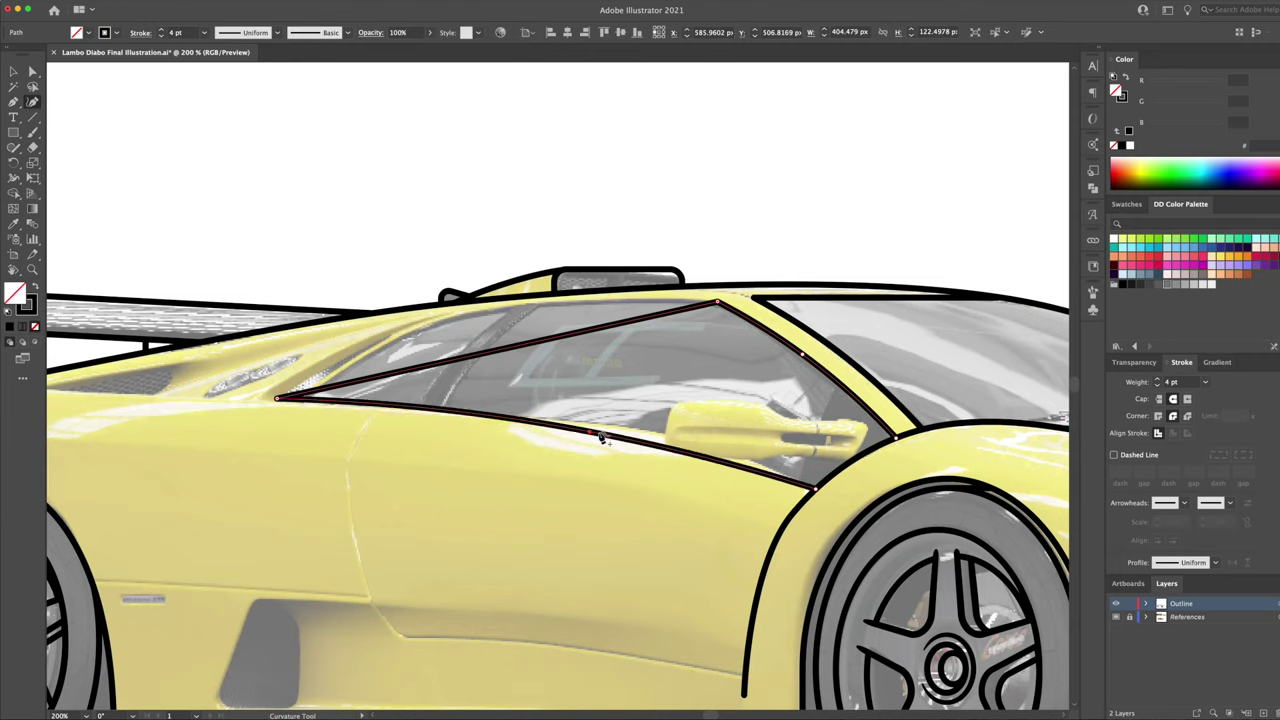
Step: Curve the window's lower edge and its upper edge along the roofline
left_click_drag(706, 470, 748, 462)
left_click(437, 410)
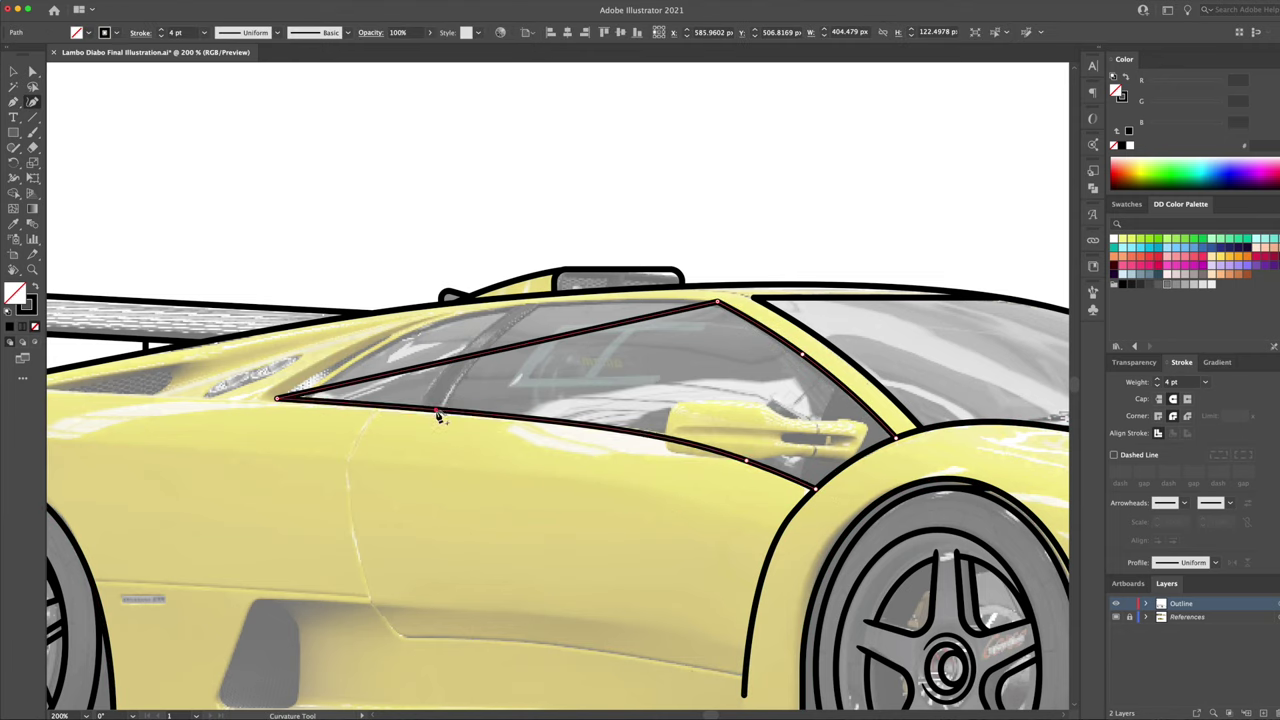
left_click_drag(472, 358, 367, 343)
left_click(575, 307)
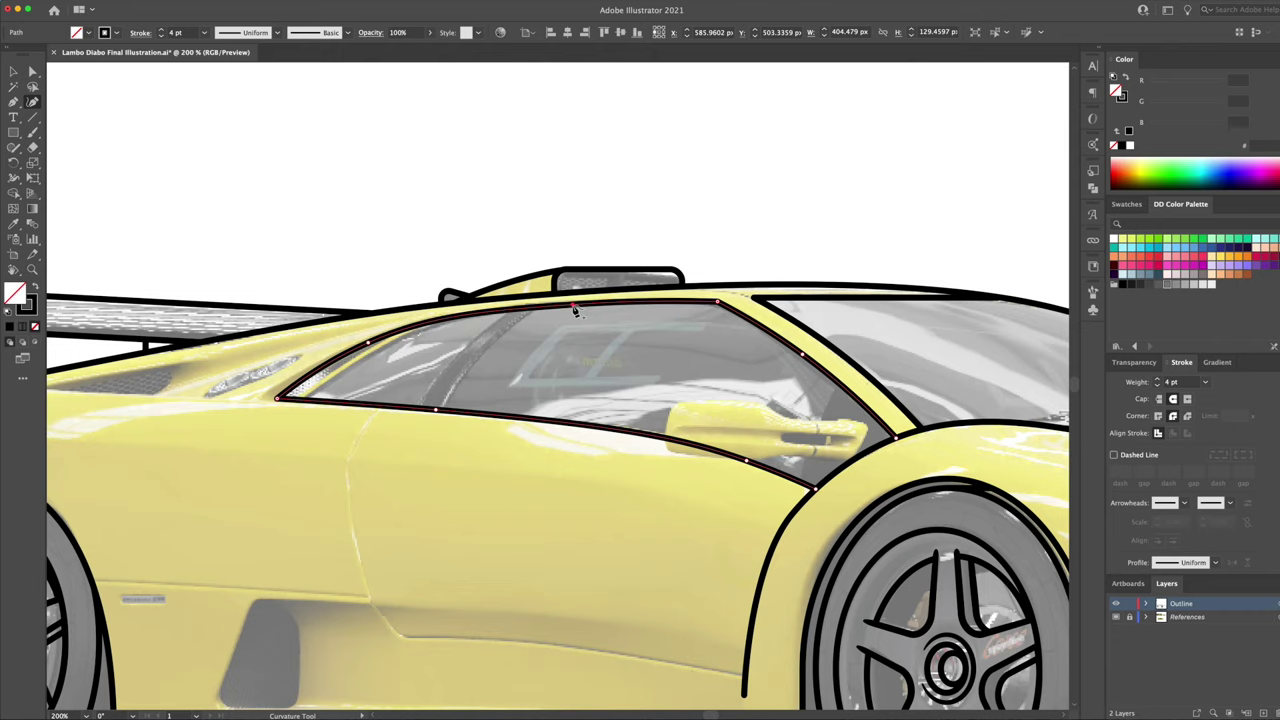
Step: Draw a diagonal pillar line in the window and Alt-drag a copy beside it
left_click(515, 312)
left_click(422, 408)
scroll(475, 372, "up", 2)
key("v")
left_click_drag(475, 345, 500, 347)
scroll(463, 409, "up", 5)
key("a")
left_click(457, 409)
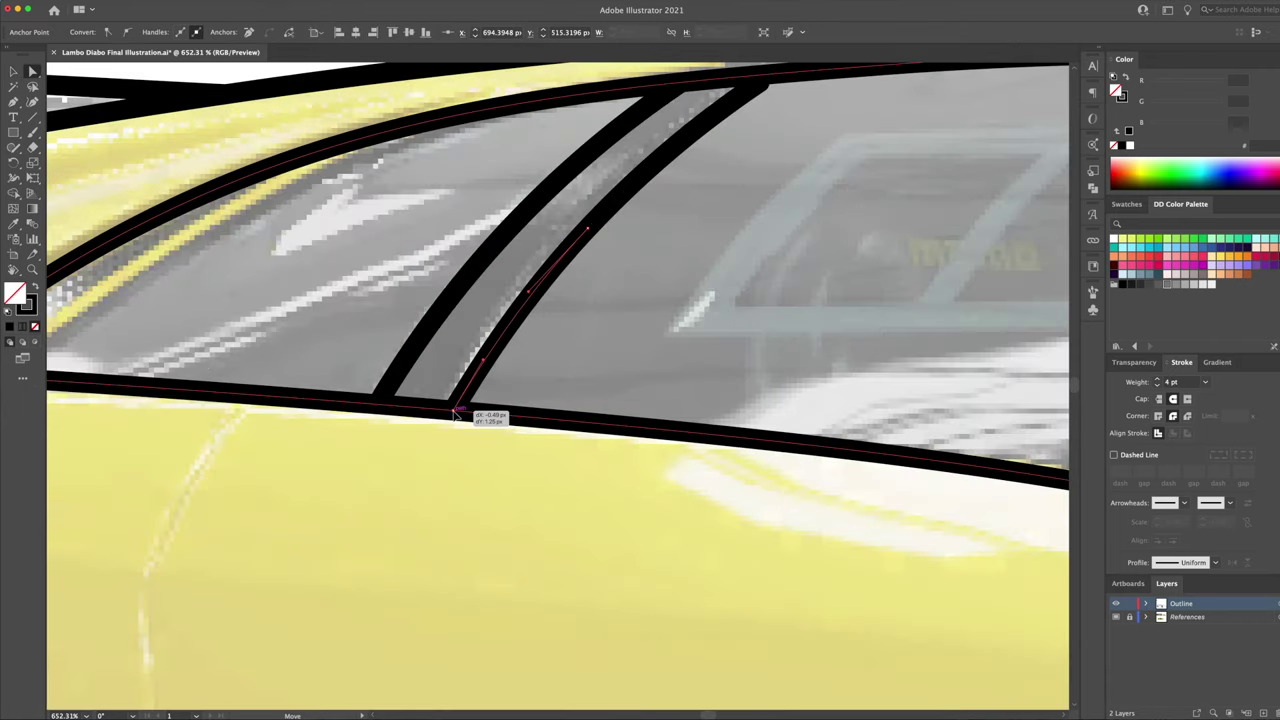
scroll(540, 330, "up", 3)
scroll(659, 266, "down", 5)
scroll(723, 366, "up", 3)
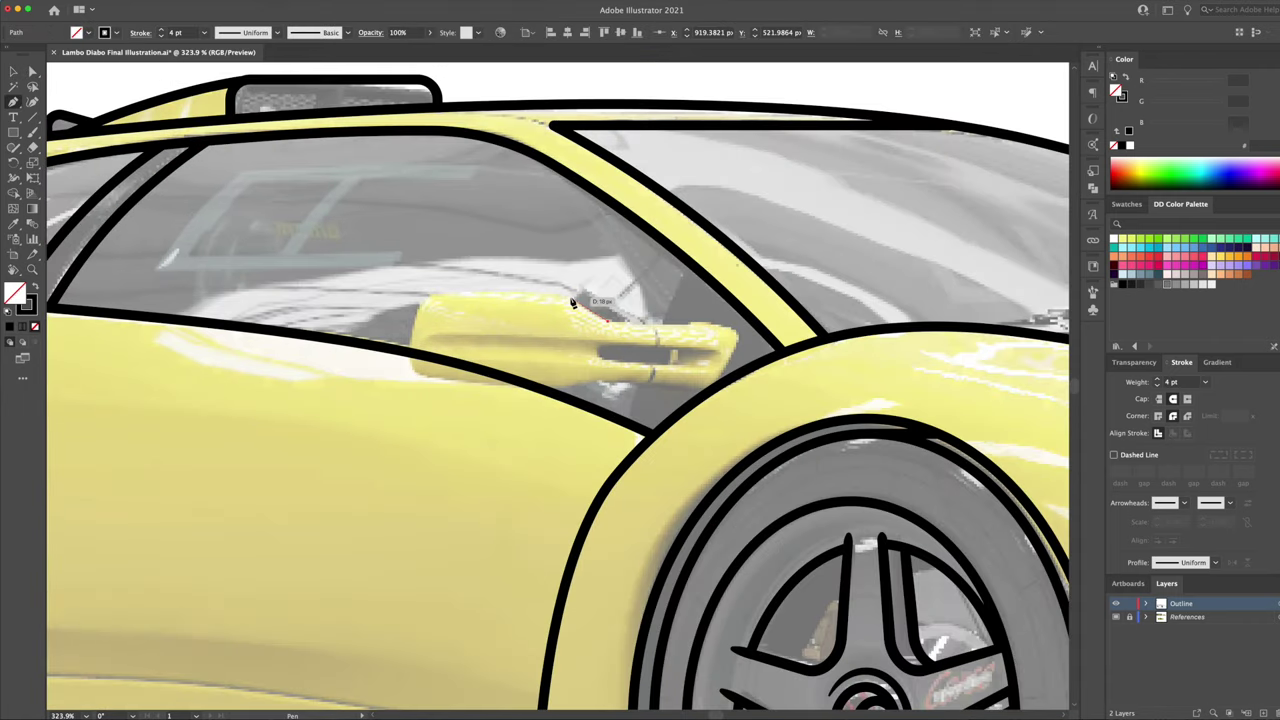
Step: Pen-draw the side mirror outline near the window pillar
key("p")
left_click(608, 320)
left_click(567, 296)
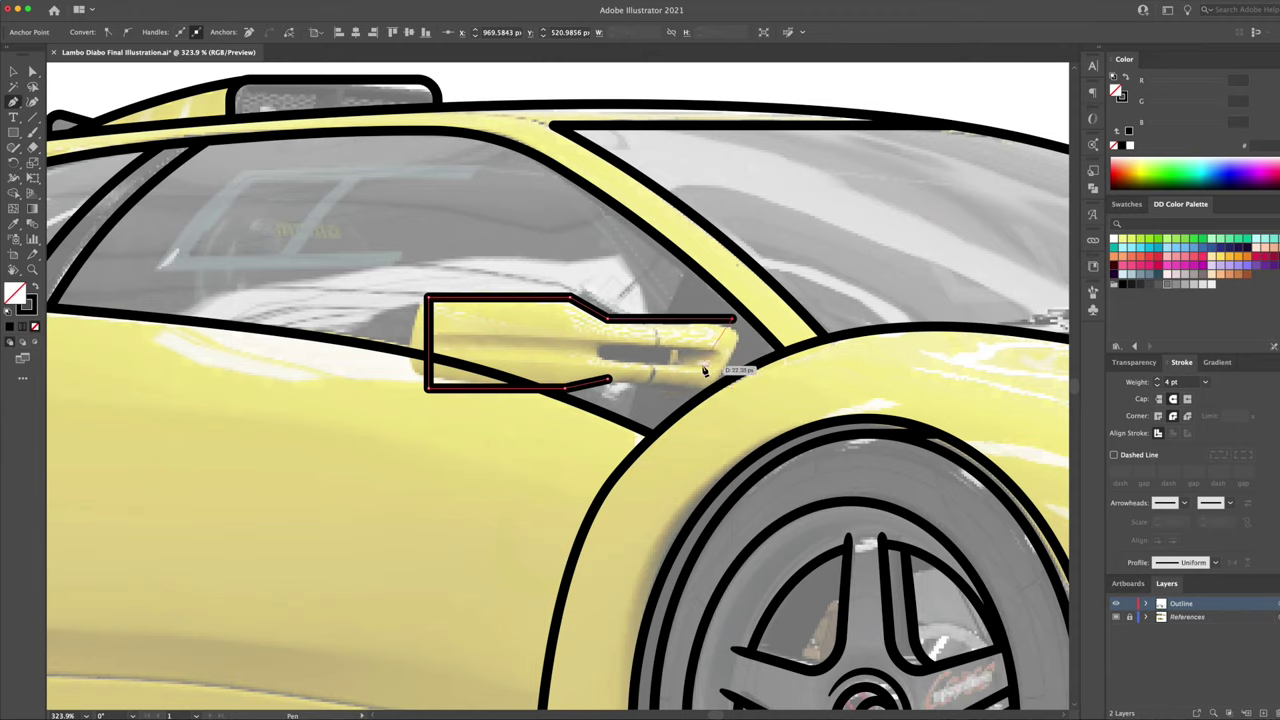
left_click(610, 383)
scroll(792, 366, "up", 3)
Step: Slant and bow the mirror's left edge outward and round its corners
key("a")
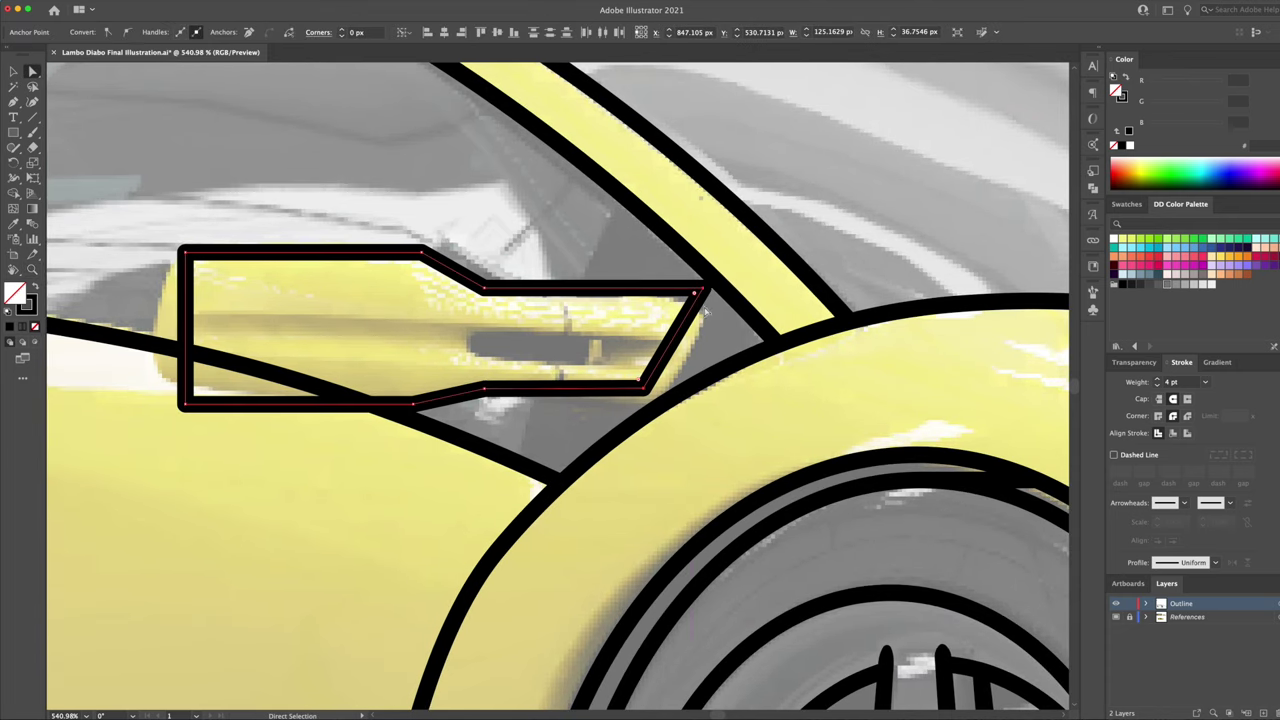
scroll(610, 263, "left", 3)
left_click_drag(265, 410, 247, 395)
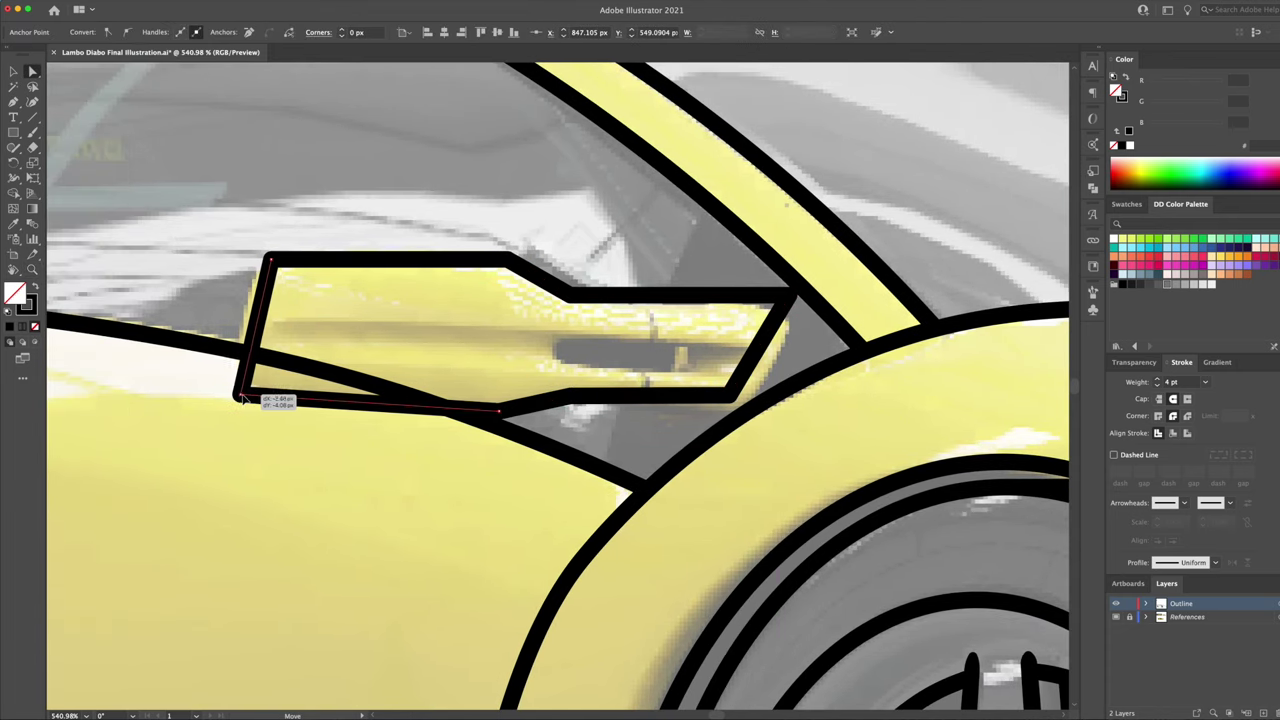
key("shift+grave")
left_click_drag(258, 330, 245, 330)
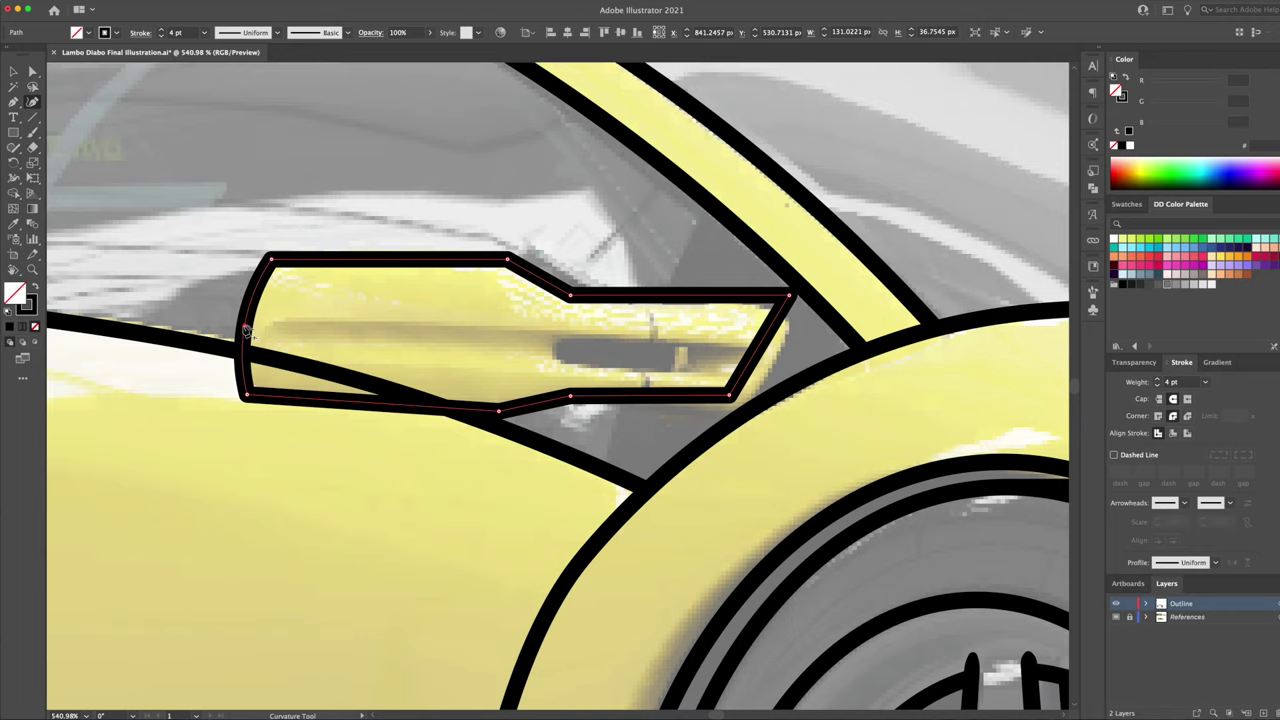
key("a")
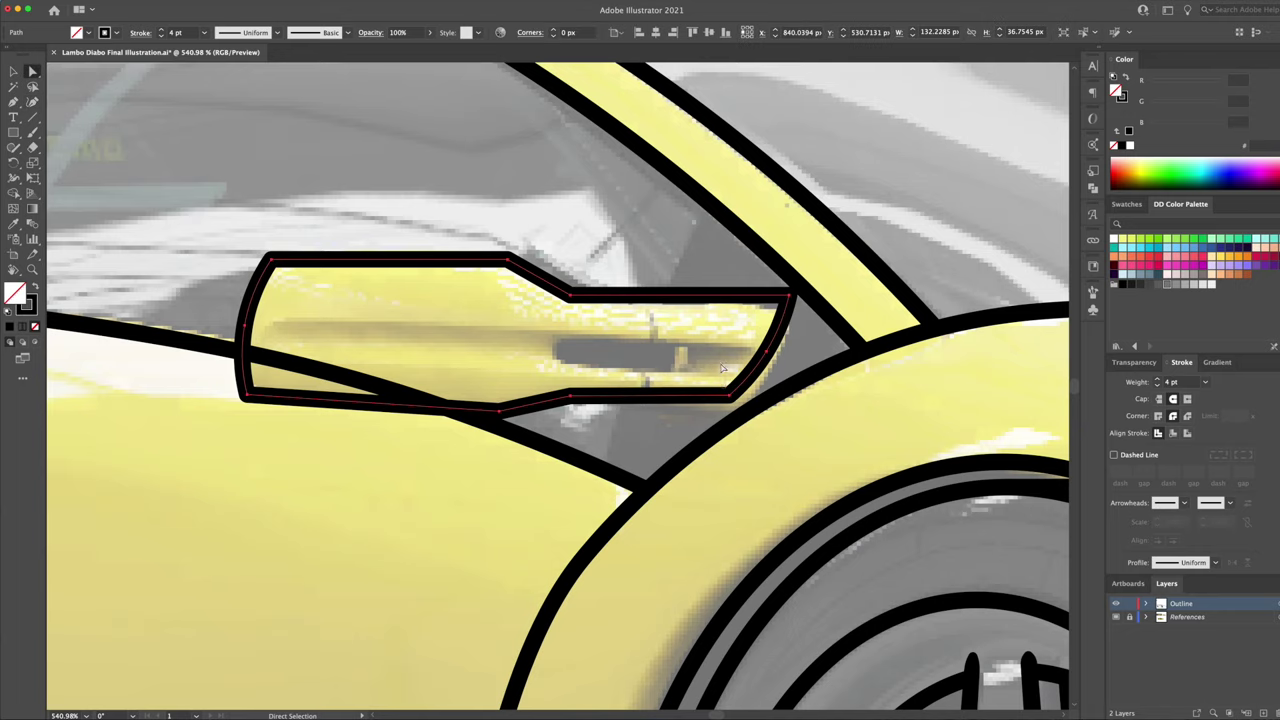
left_click_drag(722, 368, 800, 285)
scroll(555, 317, "left", 3)
left_click_drag(422, 377, 411, 388)
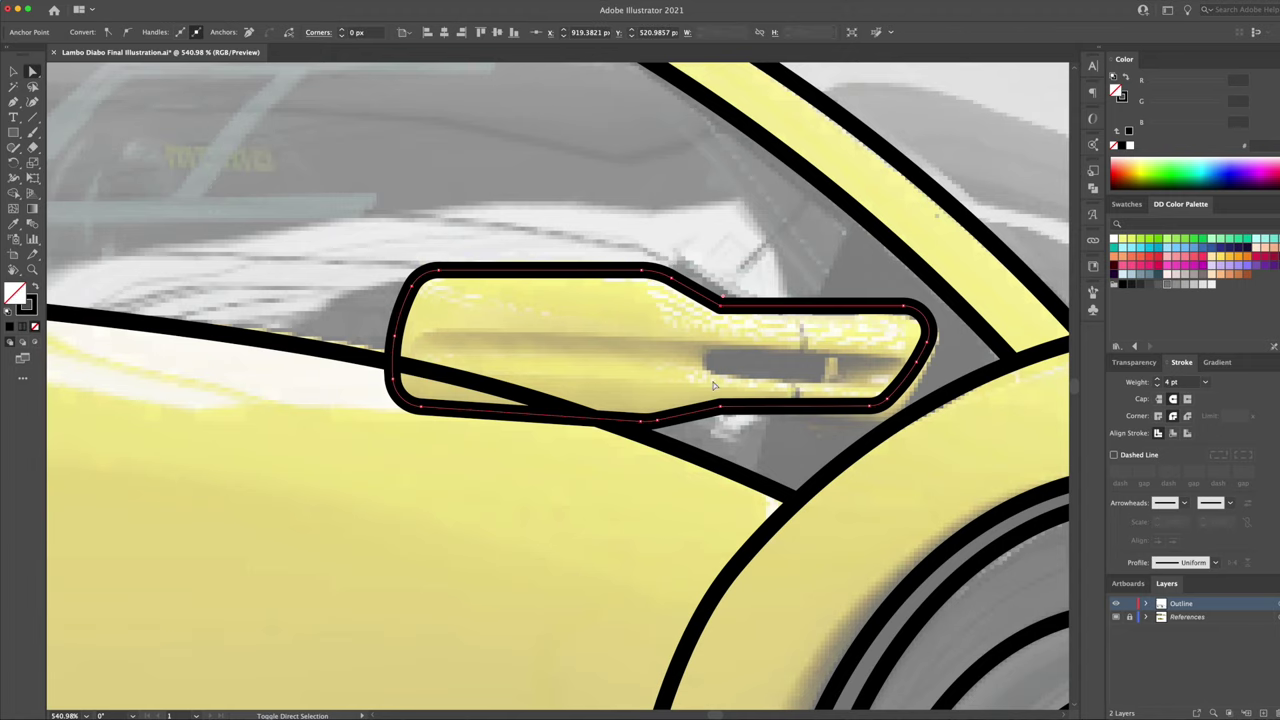
Step: Add a rounded rectangle slot inside the mirror with a vertical line across it
key("m")
scroll(626, 487, "right", 3)
mouse_move(602, 370)
left_mouse_down()
mouse_move(772, 405)
mouse_move(784, 366)
left_mouse_up()
key("a")
key("v")
left_click(743, 360)
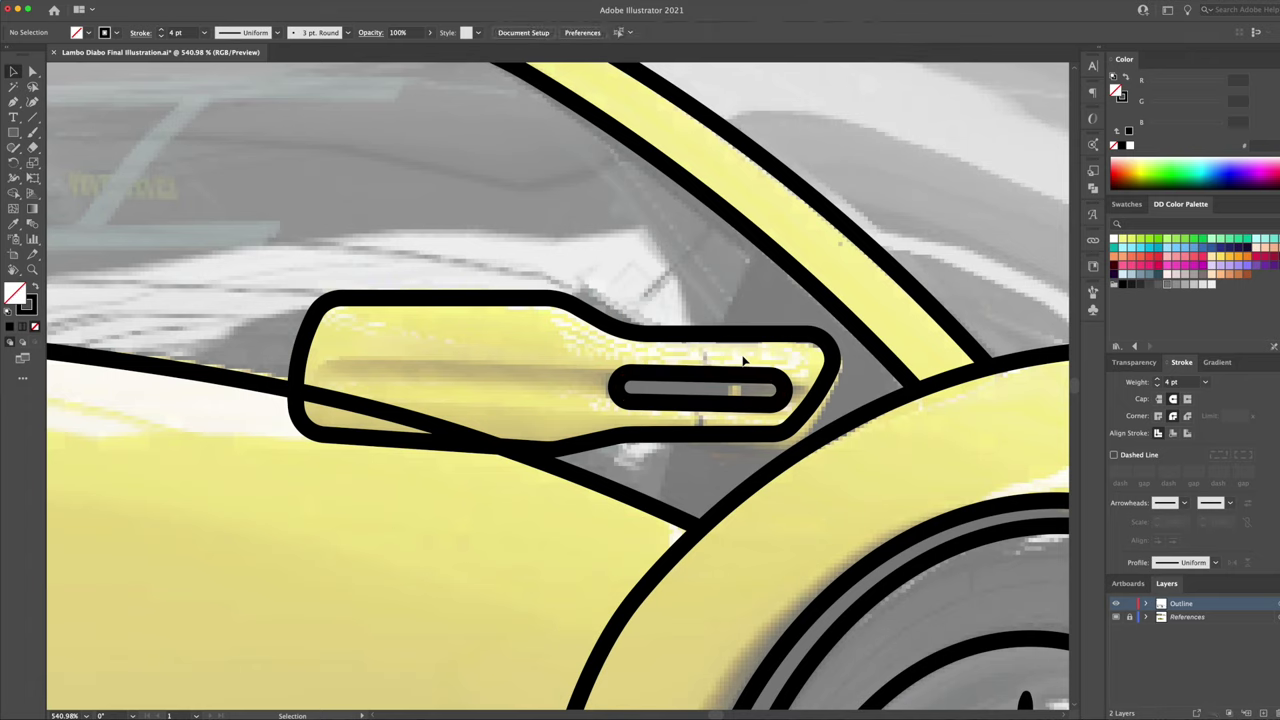
left_click(709, 343)
left_click(703, 392, "ctrl+shift")
Step: Draw a tall ellipse scoop with the 4pt black outline, placed beside the window
key("shift+m")
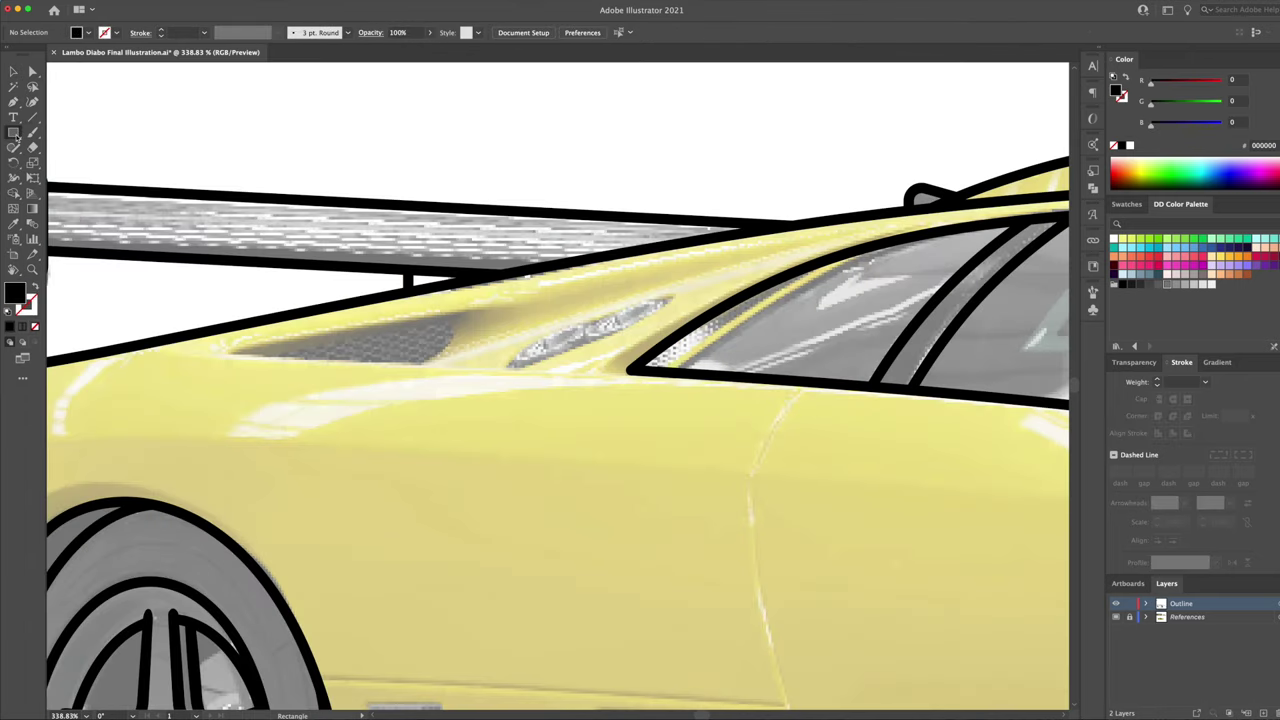
left_click_drag(15, 135, 60, 162)
left_click_drag(498, 342, 523, 489)
key("i")
left_click(680, 368)
key("v")
mouse_move(530, 338)
left_mouse_down()
mouse_move(571, 406)
mouse_move(635, 310)
mouse_move(679, 293)
left_mouse_up()
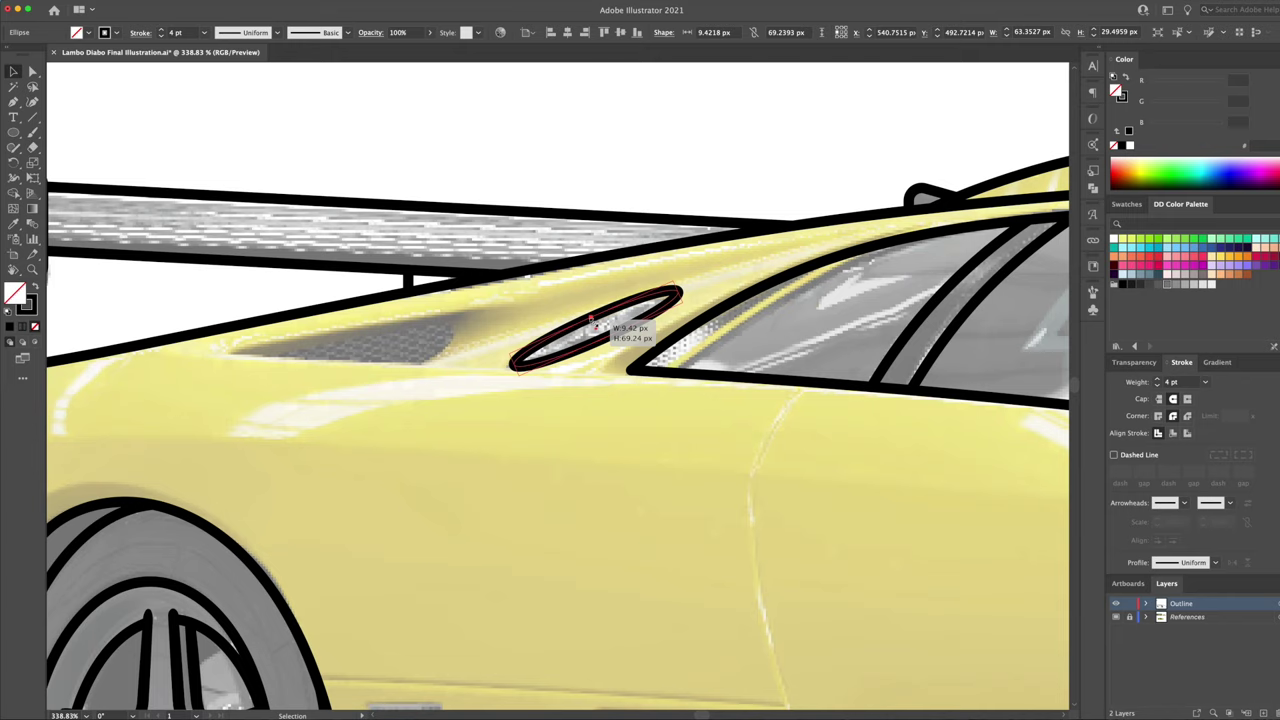
left_click(580, 291)
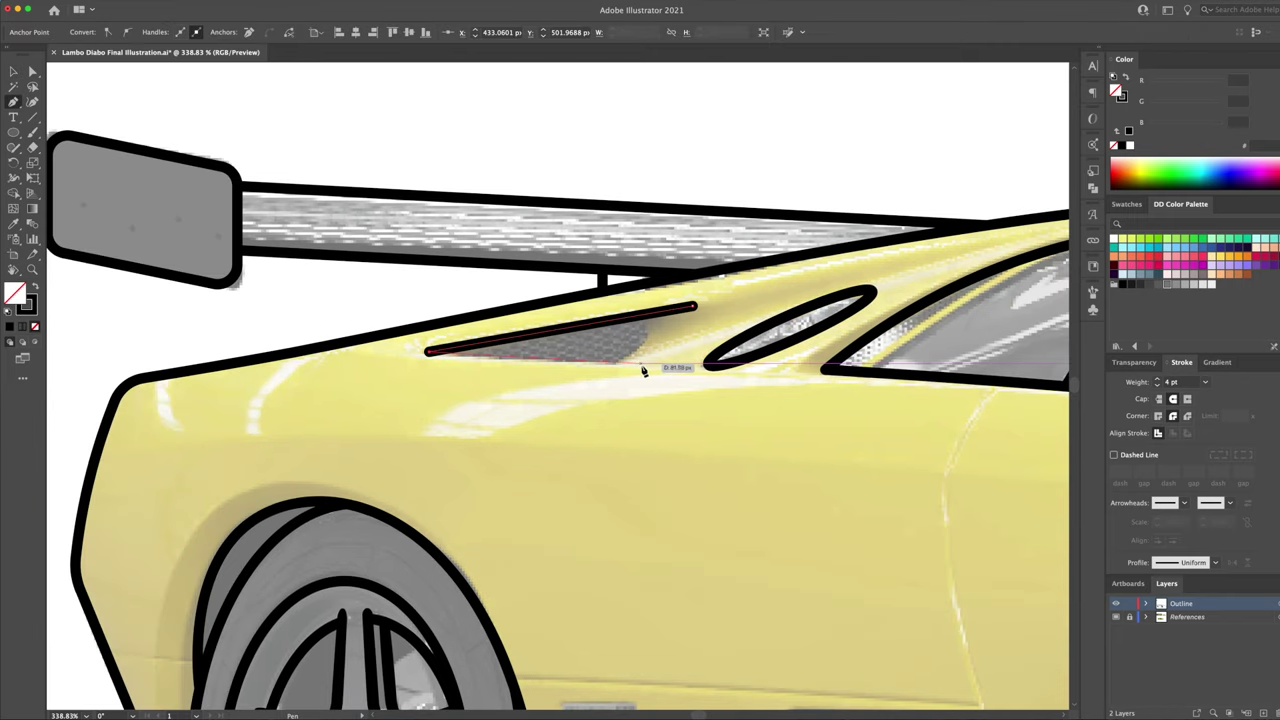
Step: Taper the vent stroke to a point and delete the stray segment inside the mirror
left_click(643, 368)
key("shift+w")
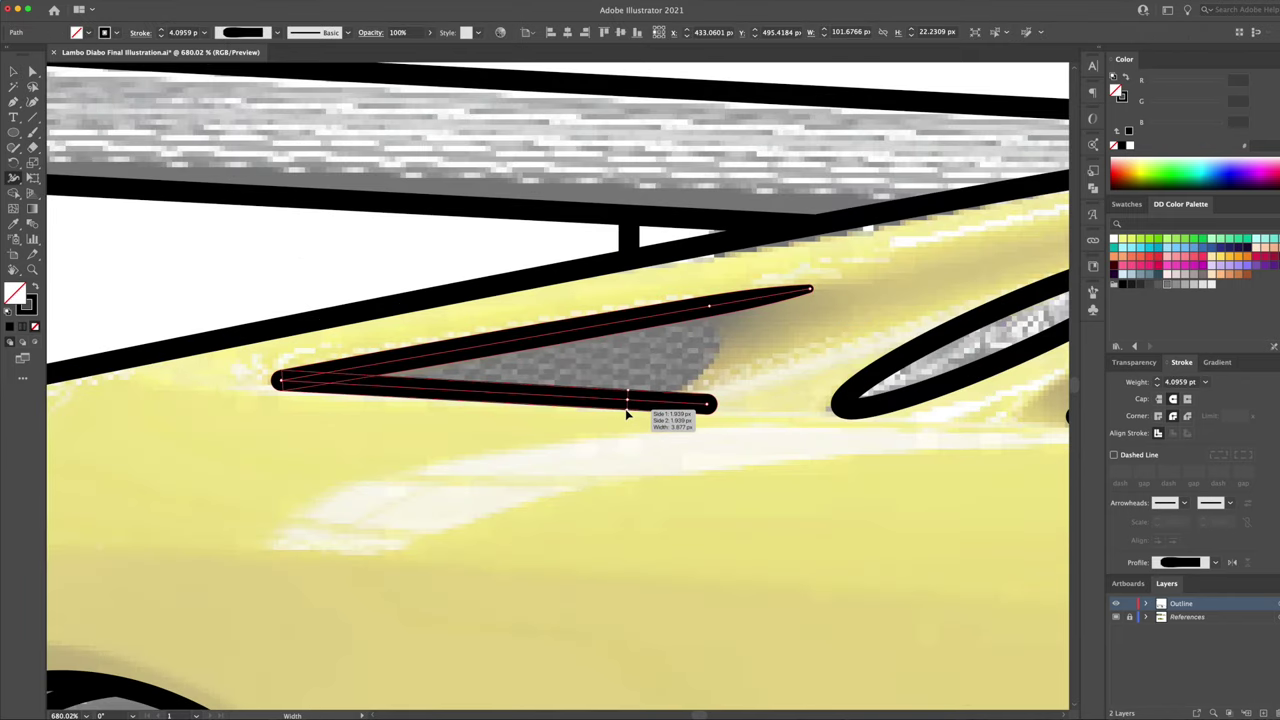
left_click_drag(709, 409, 705, 404)
key("a")
left_click(268, 361)
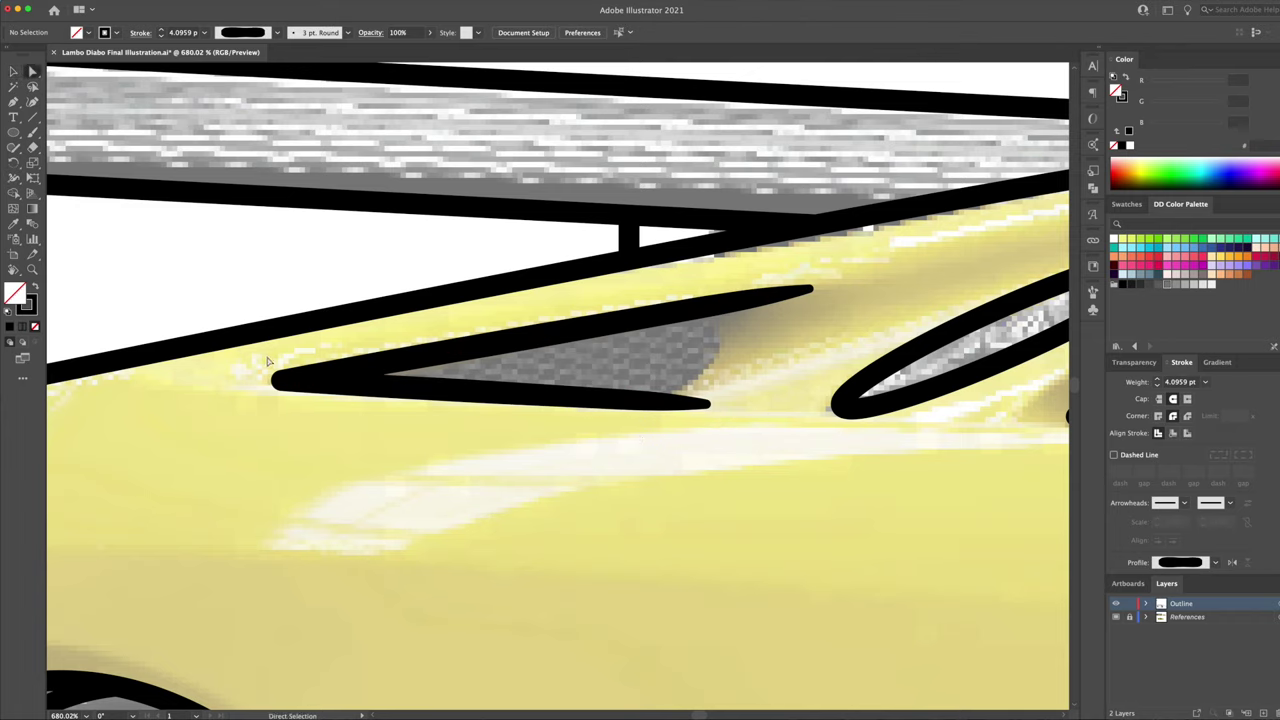
left_click_drag(272, 380, 322, 377)
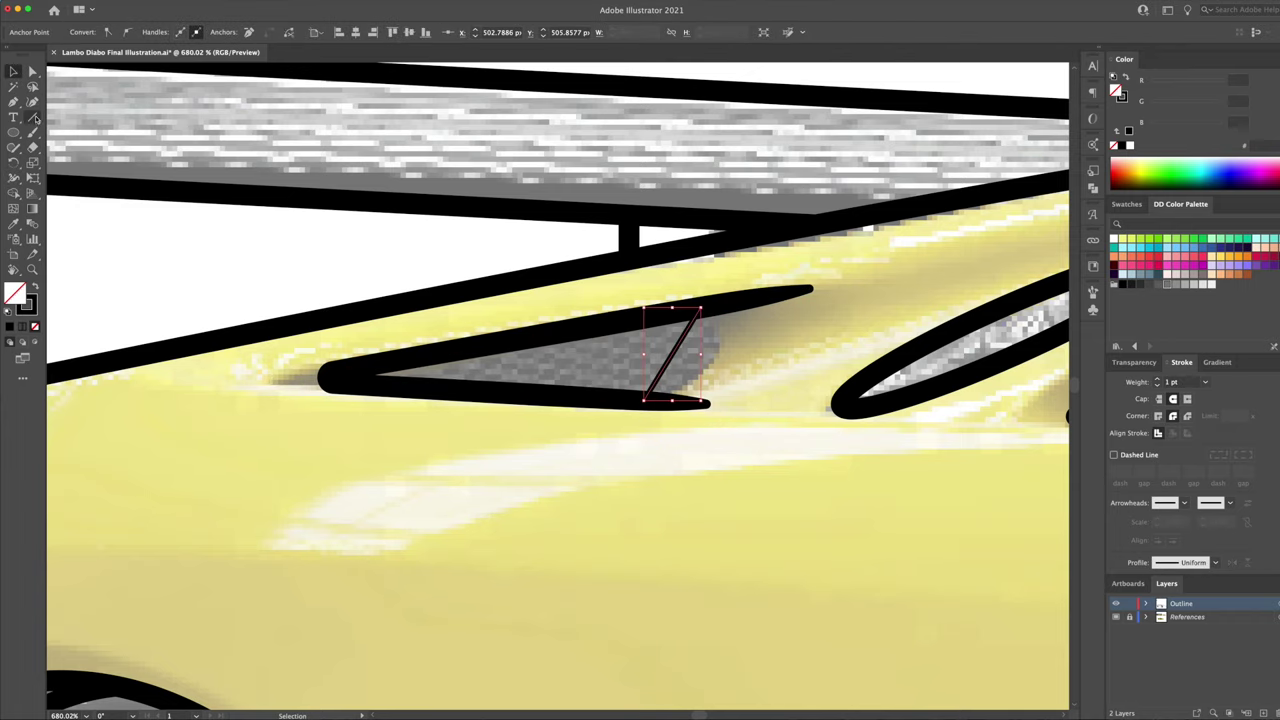
left_click(32, 102)
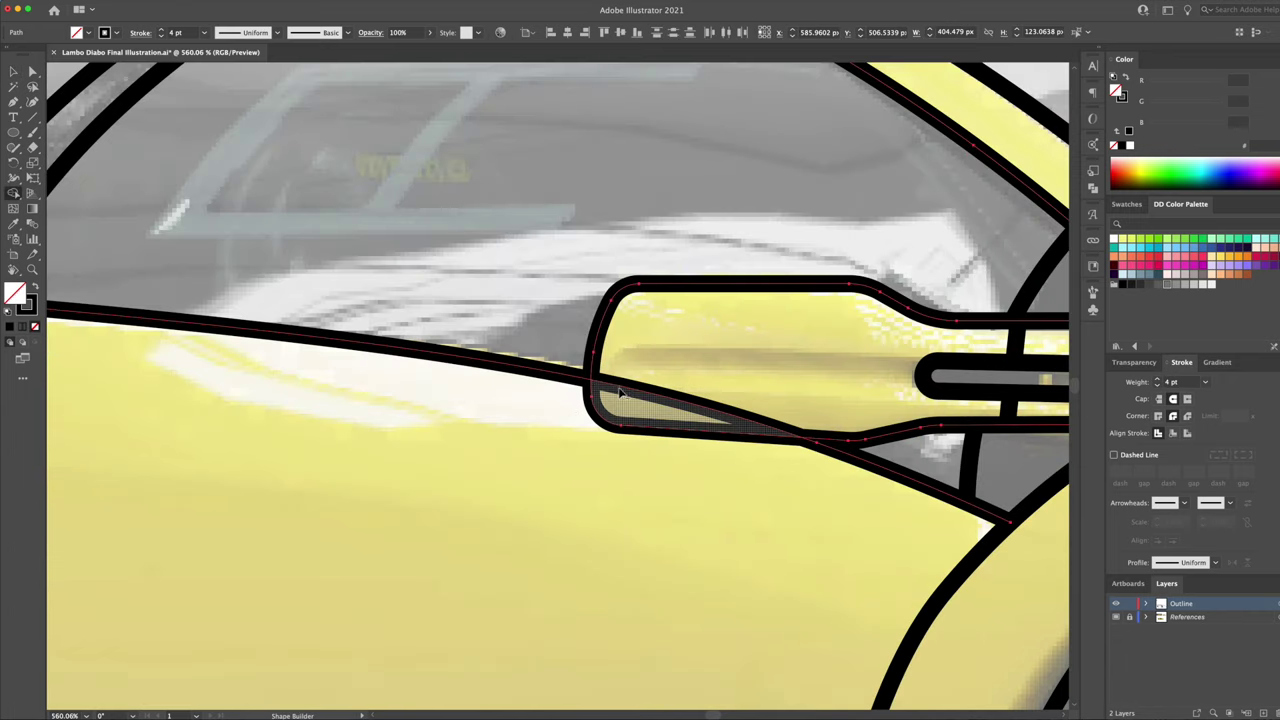
left_click(620, 392, "alt")
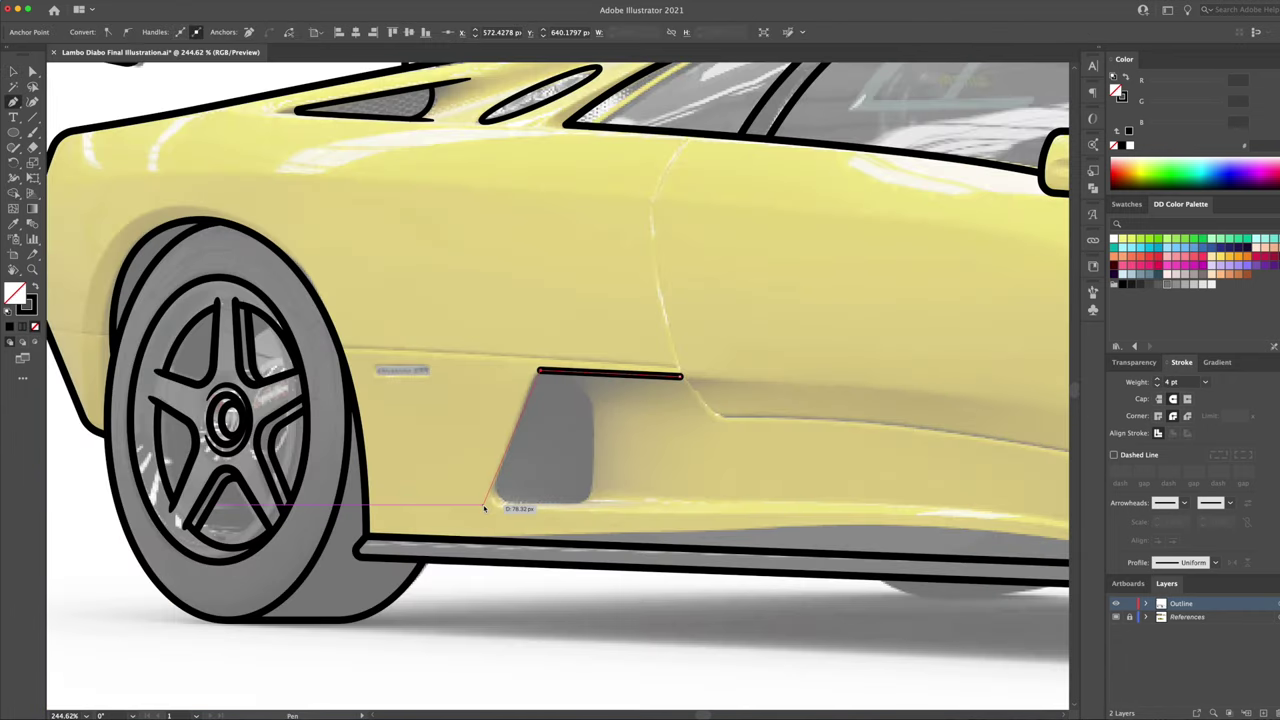
Step: Complete the side intake outline, round its corners, and taper its top edge
left_click(599, 406)
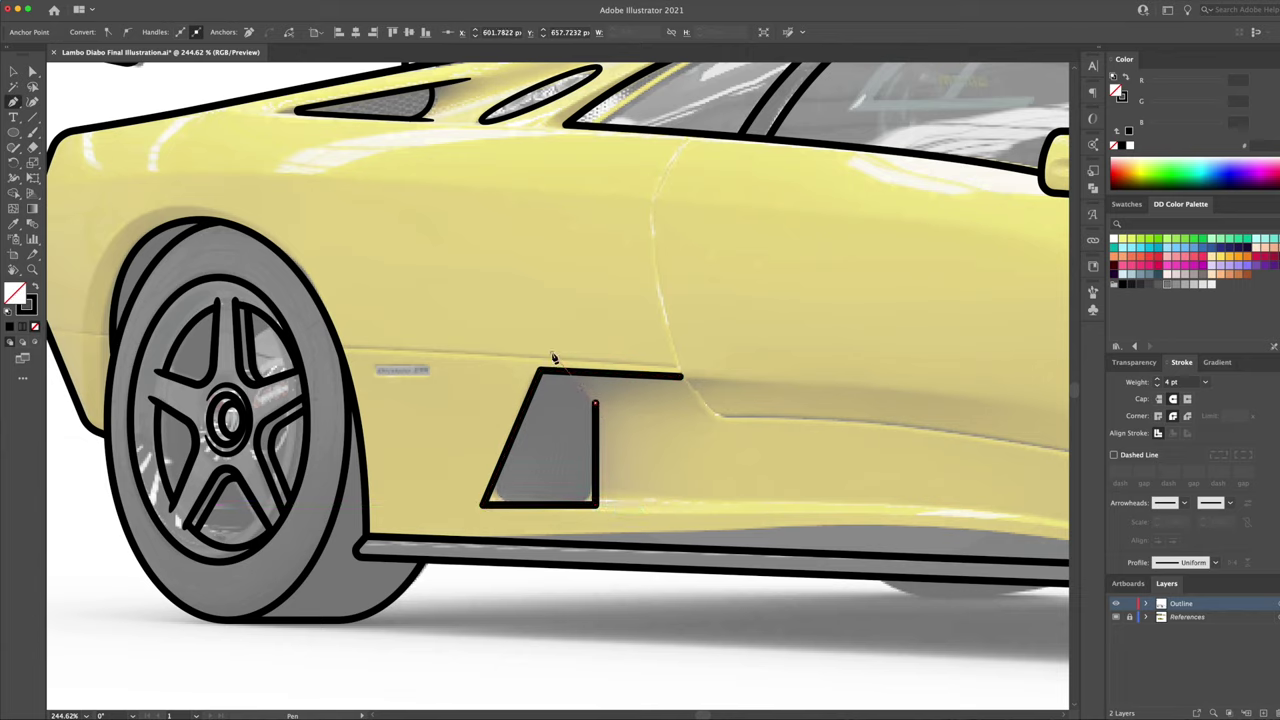
key("v")
key("a")
left_click_drag(490, 494, 514, 486)
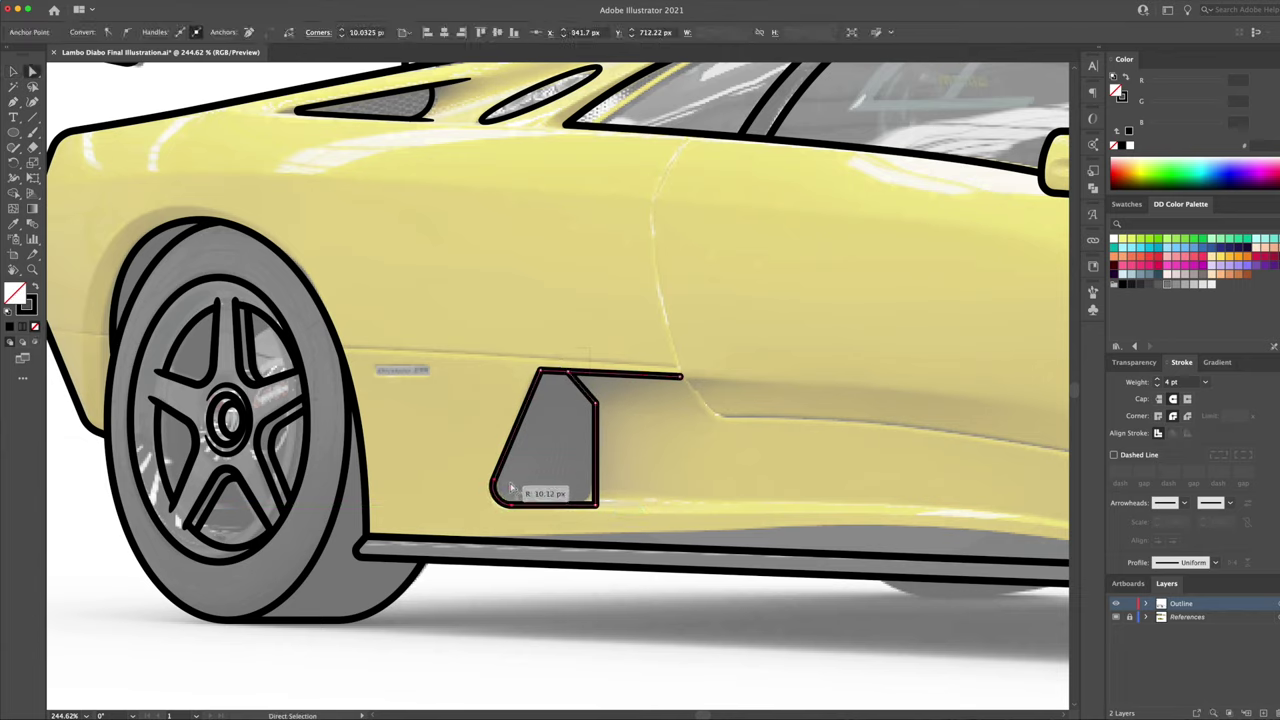
key("ctrl+shift+a")
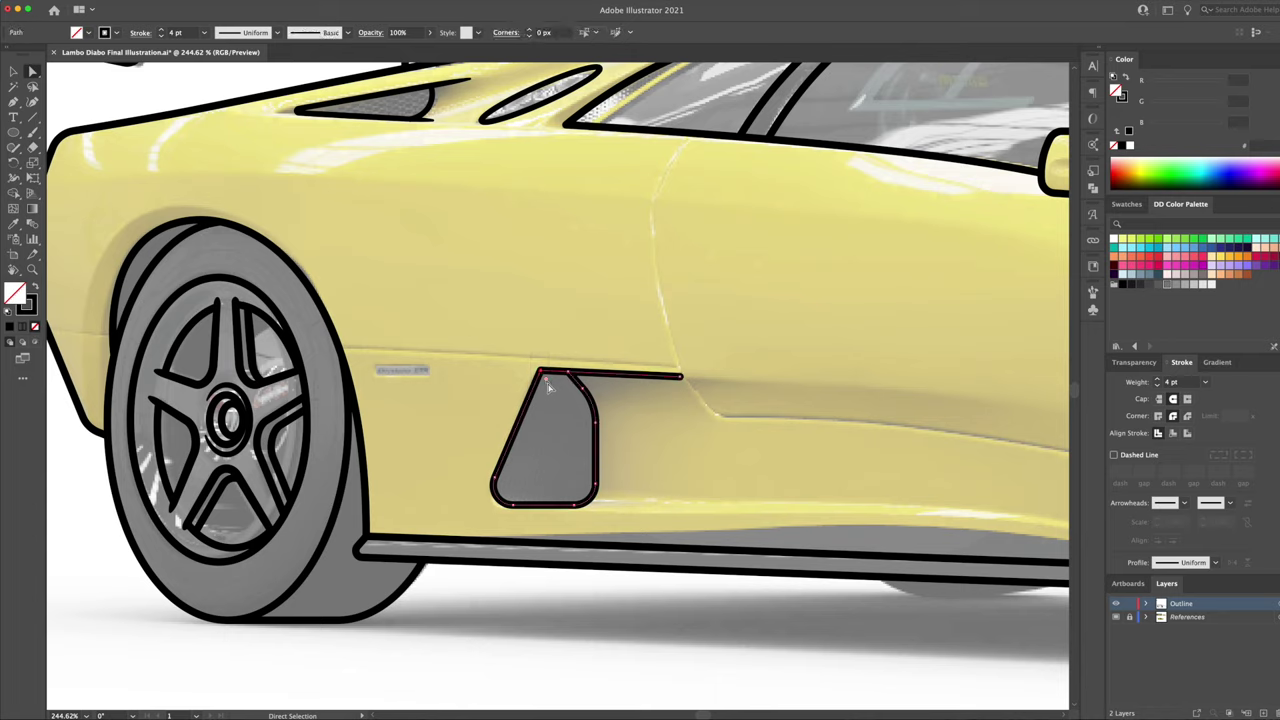
scroll(611, 398, "up", 3)
key("shift+w")
left_click_drag(748, 362, 748, 368)
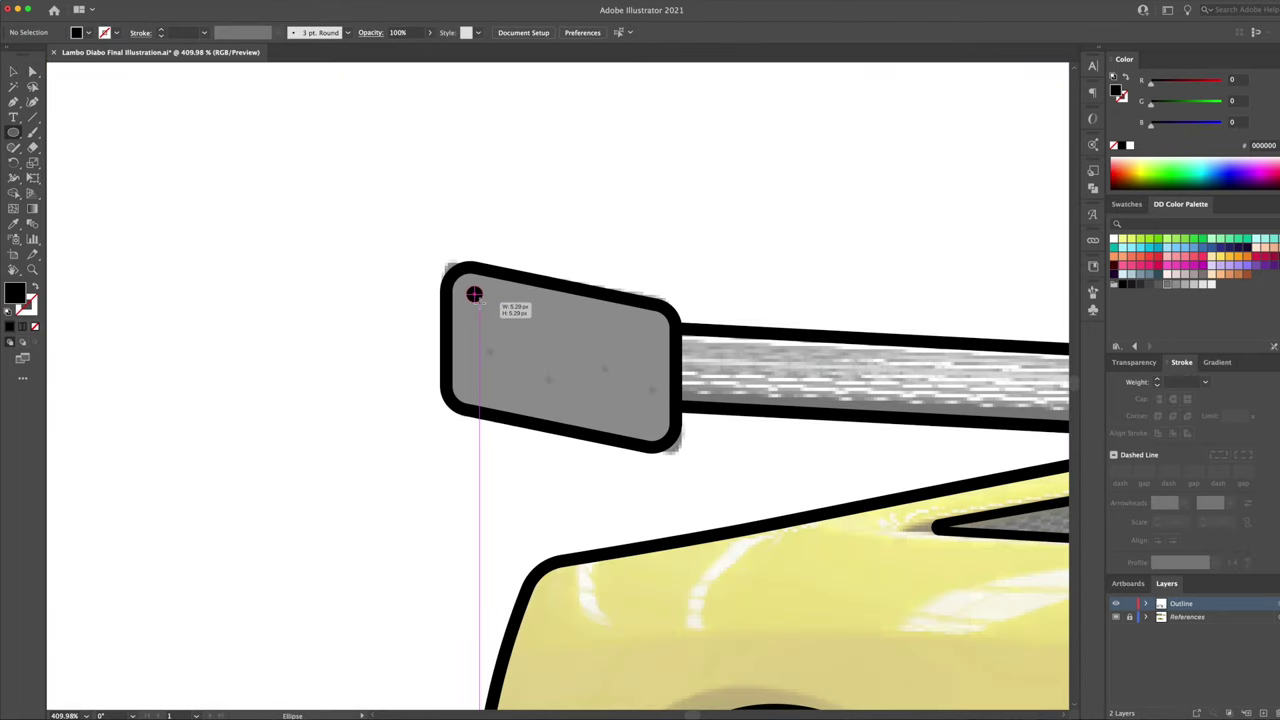
Step: Duplicate the bolt dot to add more bolts on the wing end plate
key("v")
left_click_drag(474, 294, 474, 384)
left_click(476, 294, "shift")
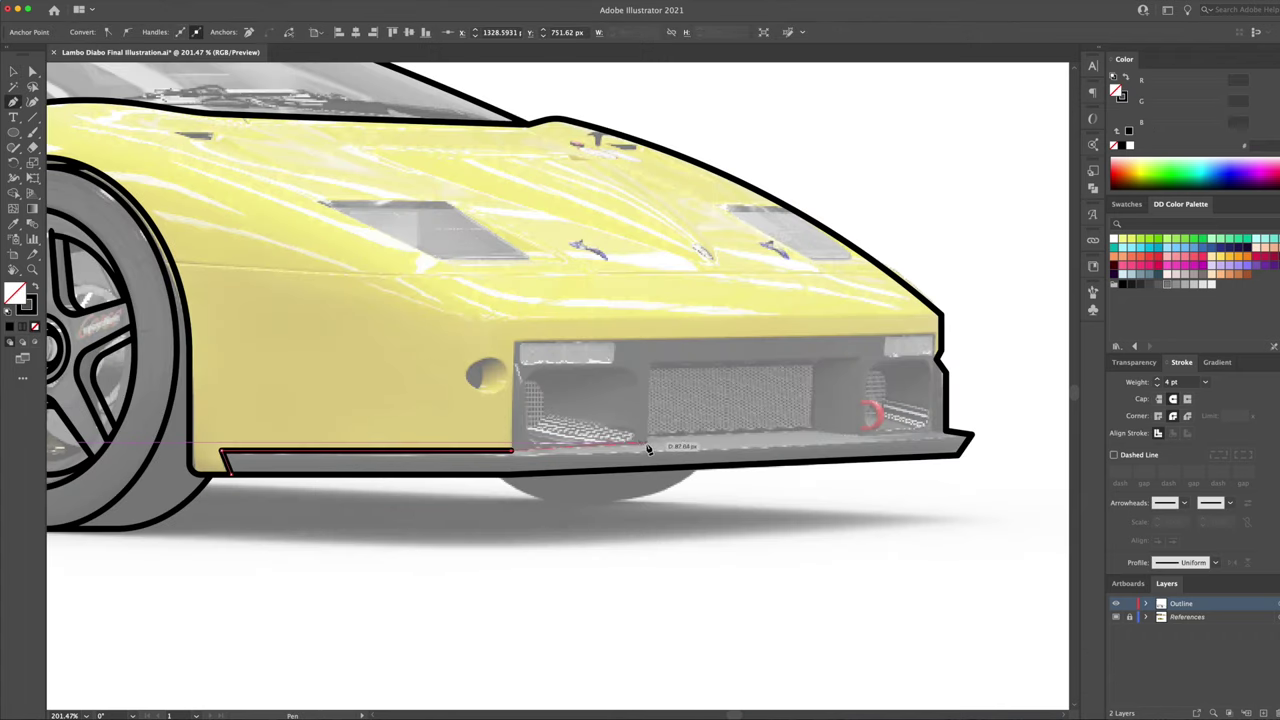
Step: Complete the splitter outline along the bottom of the front bumper
left_click(648, 441)
left_click(860, 436)
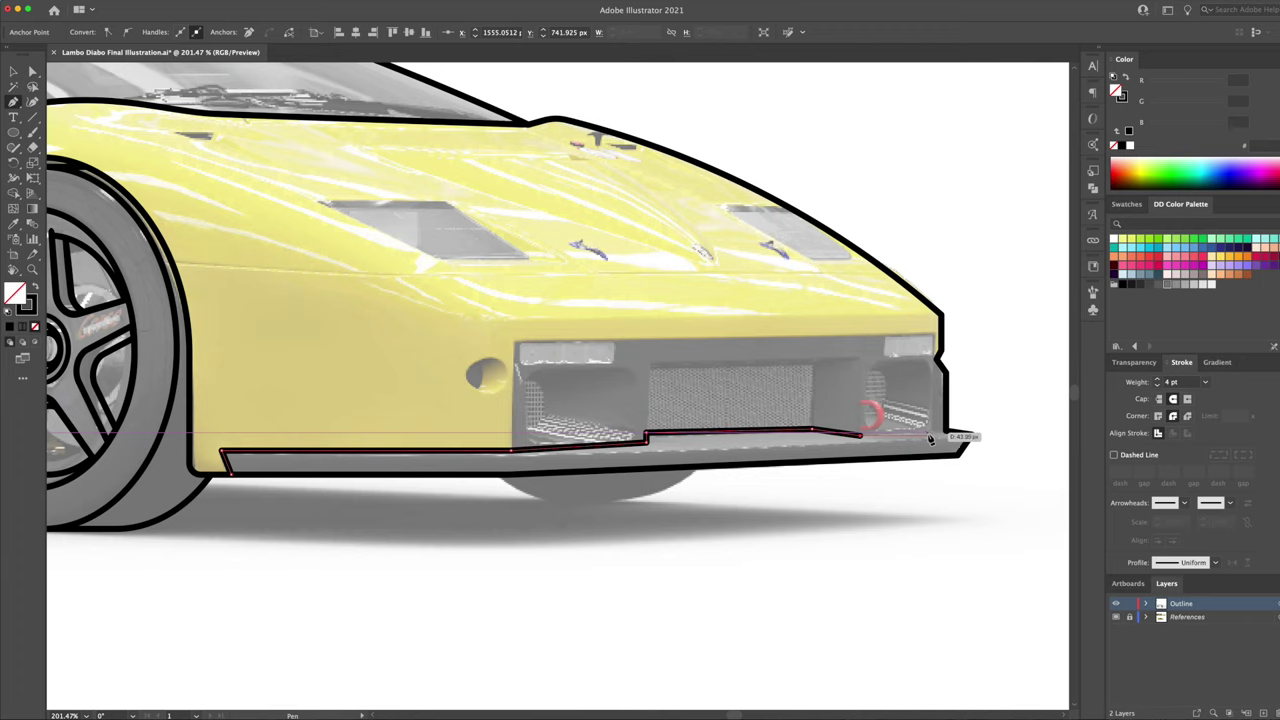
left_click(948, 437)
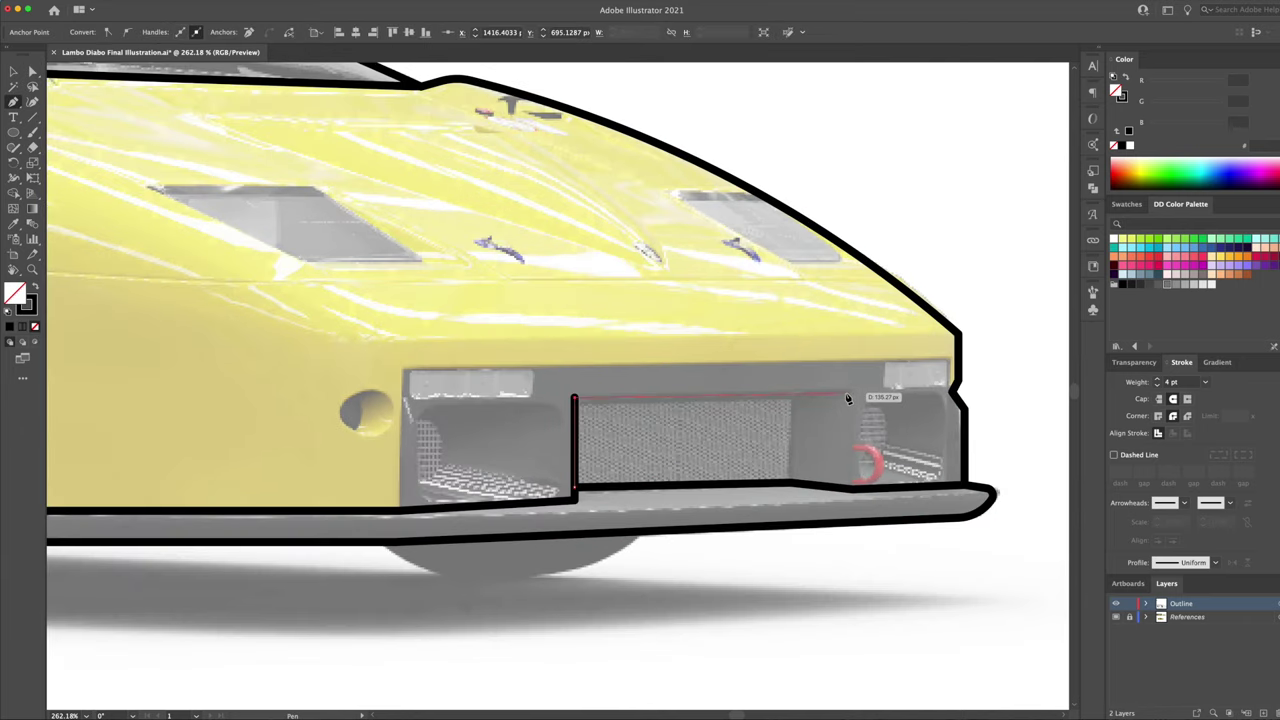
left_click(847, 398)
key("v")
left_click(837, 573)
Step: Pen-draw an outline around the grille and adjust the small lamp rectangle
key("p")
left_click(398, 510)
left_click(398, 368)
left_click(950, 358)
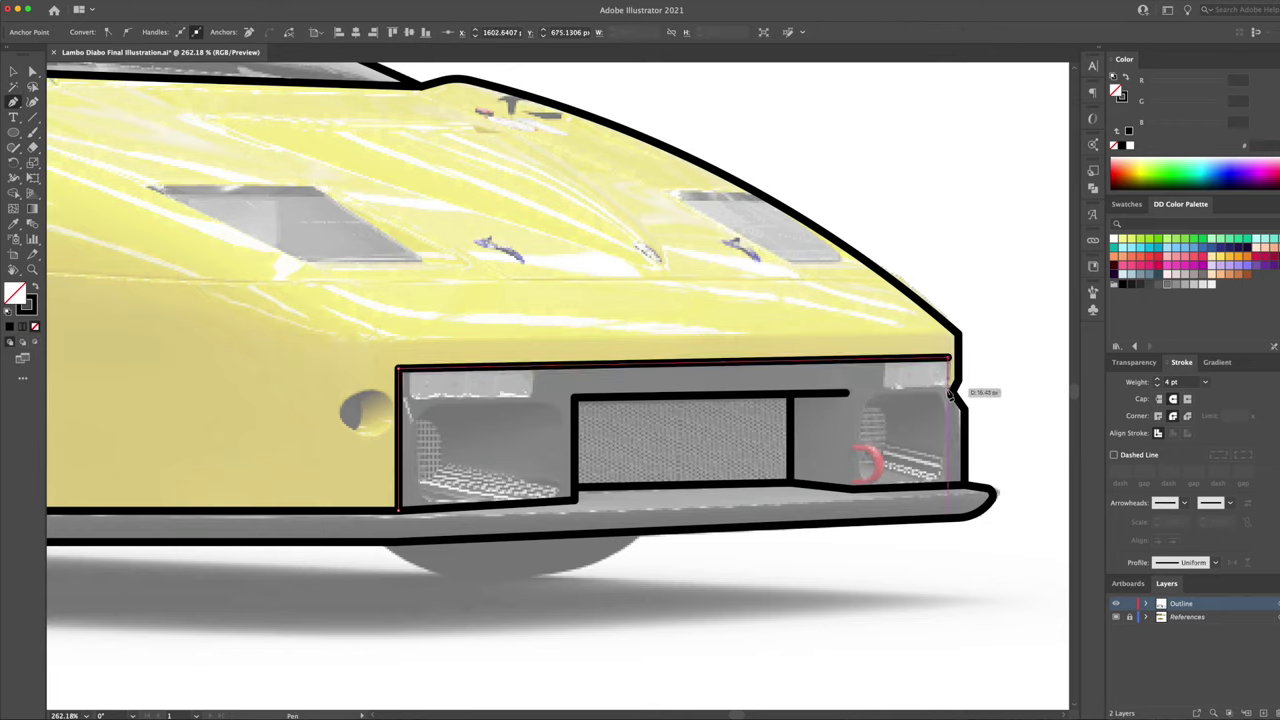
left_click(400, 370)
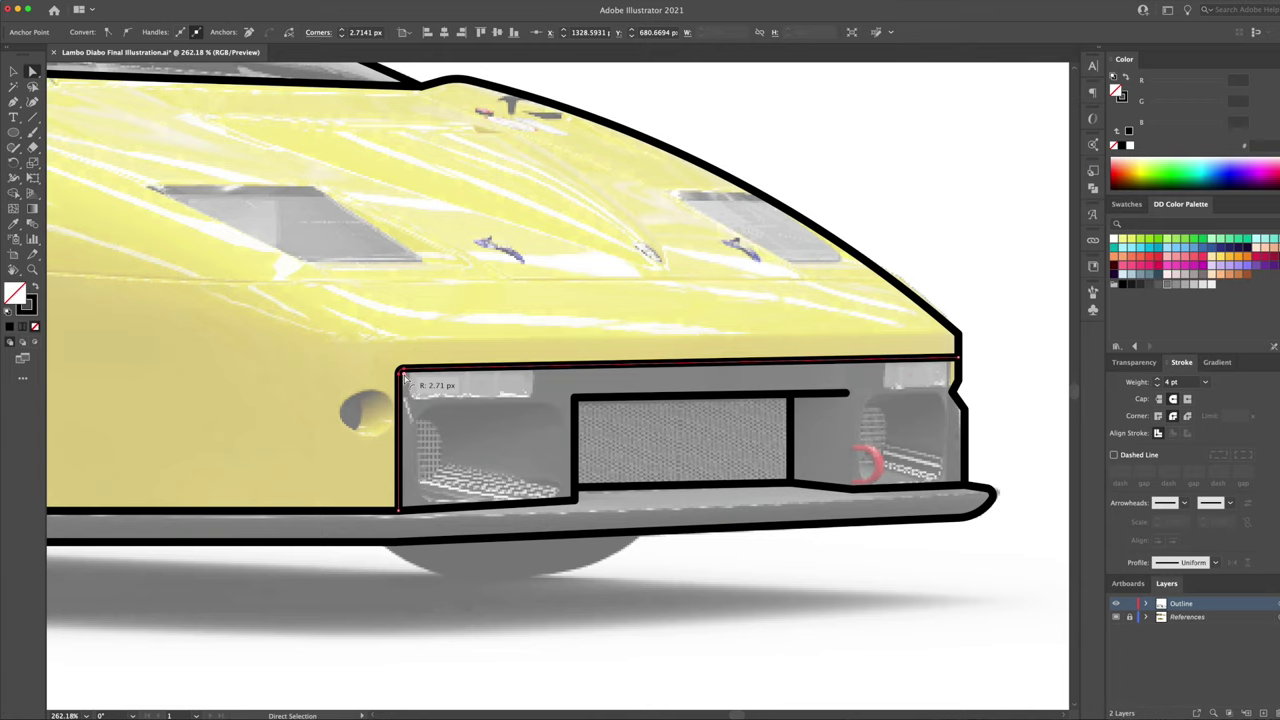
scroll(404, 377, "up", 2)
left_click_drag(590, 392, 587, 388)
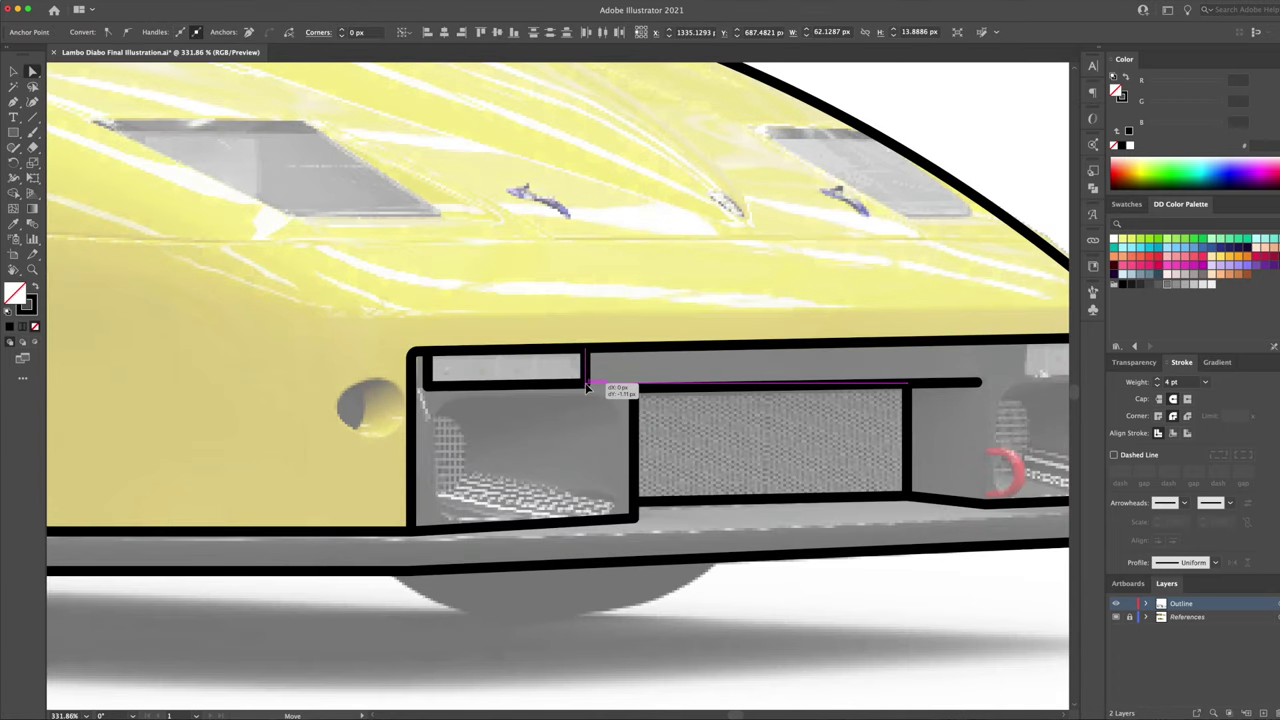
Step: Copy the lamp rectangle to the bumper's right end and reshape it to fit
key("v")
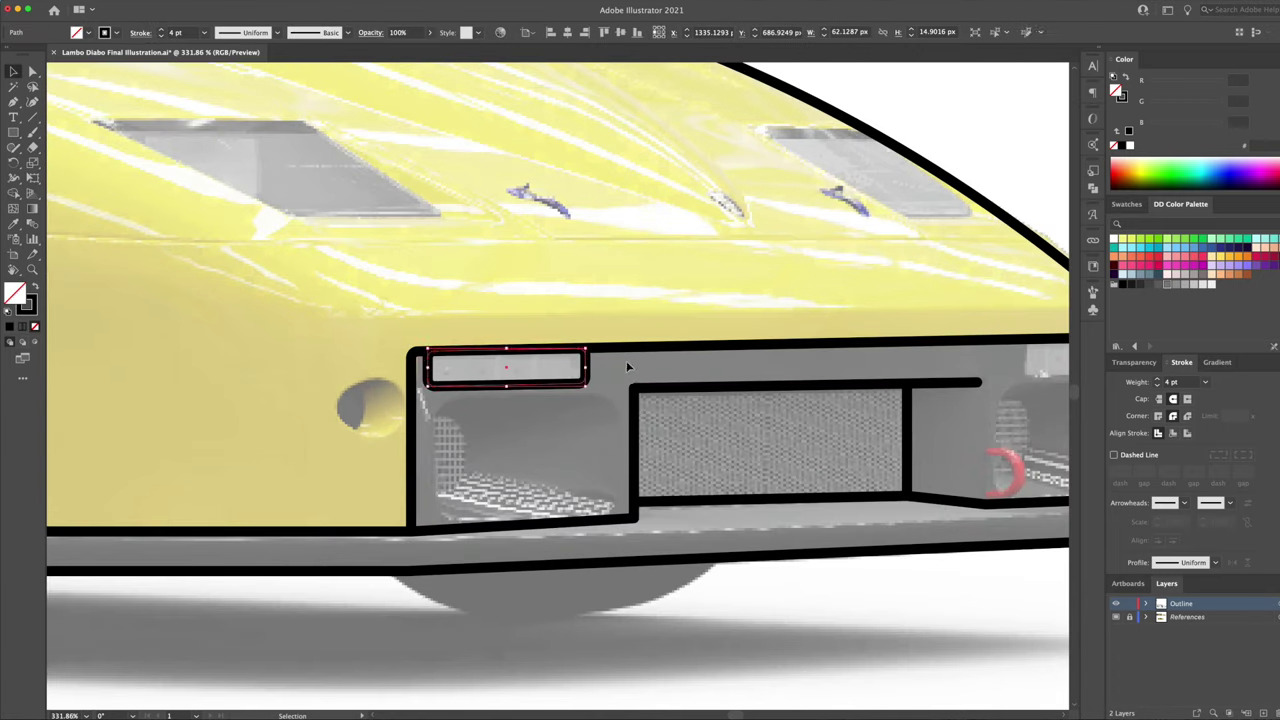
scroll(626, 366, "right", 5)
left_click_drag(183, 384, 708, 372)
key("a")
left_click_drag(855, 385, 867, 394)
scroll(860, 390, "up", 3)
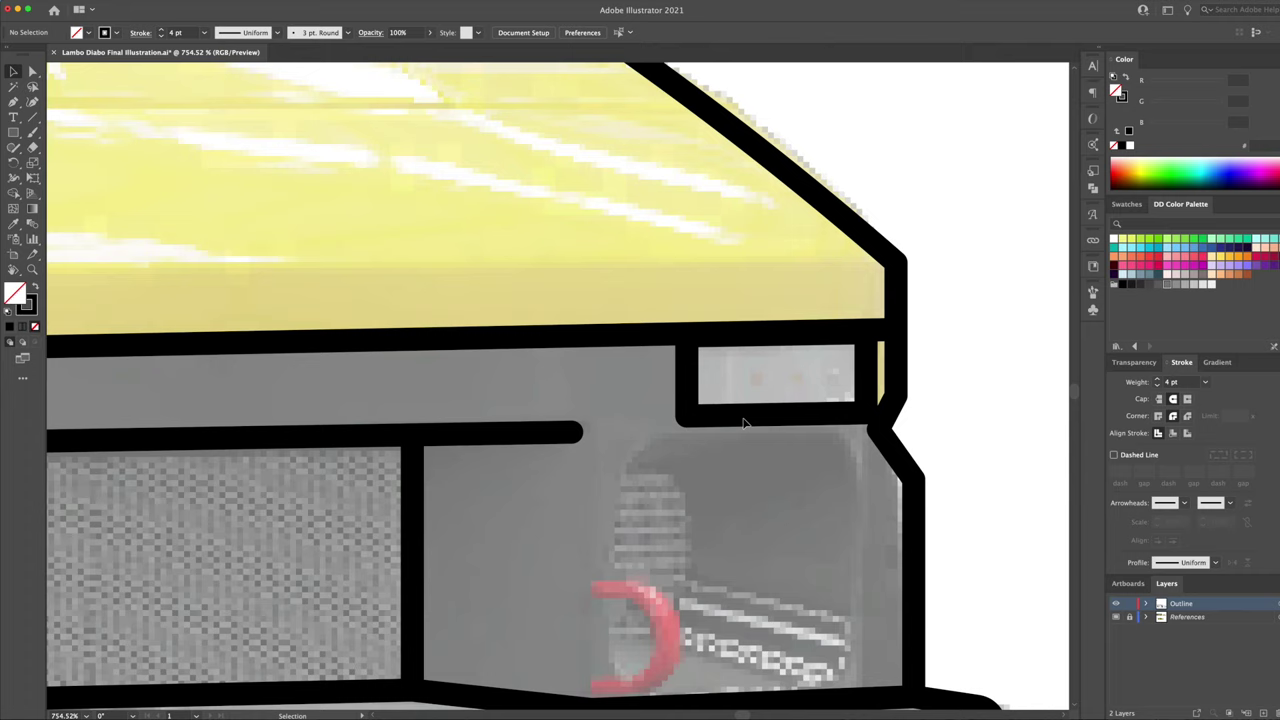
scroll(694, 409, "down", 2)
Step: Adjust the left intake's bottom-right corner, undoing an extra intake copy
left_click(797, 352)
scroll(747, 393, "down", 3)
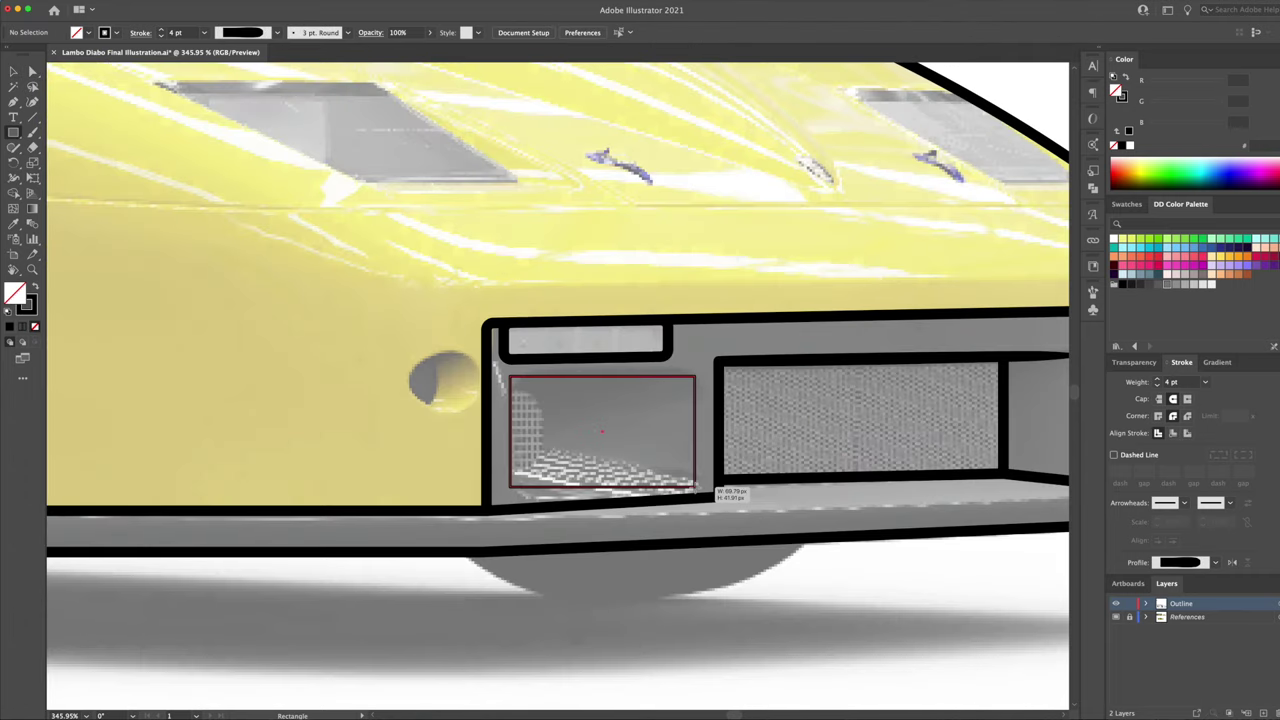
left_click_drag(695, 489, 695, 486)
left_click(694, 383)
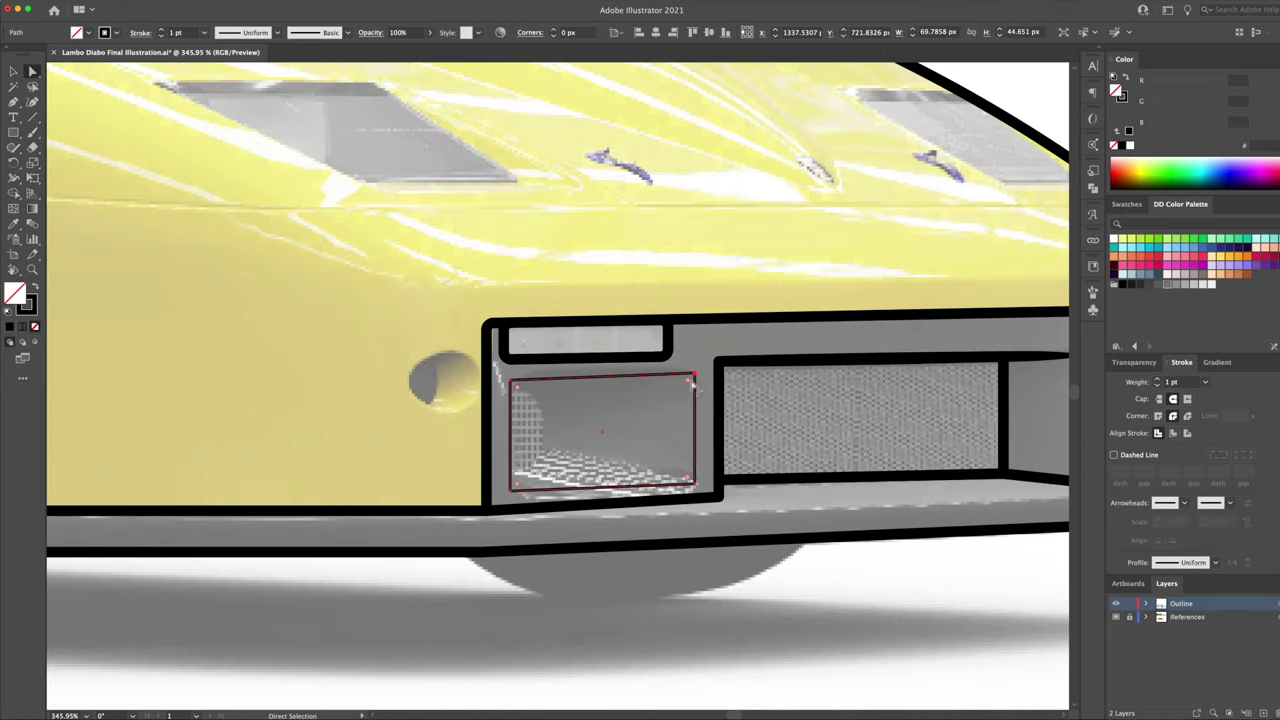
key("v")
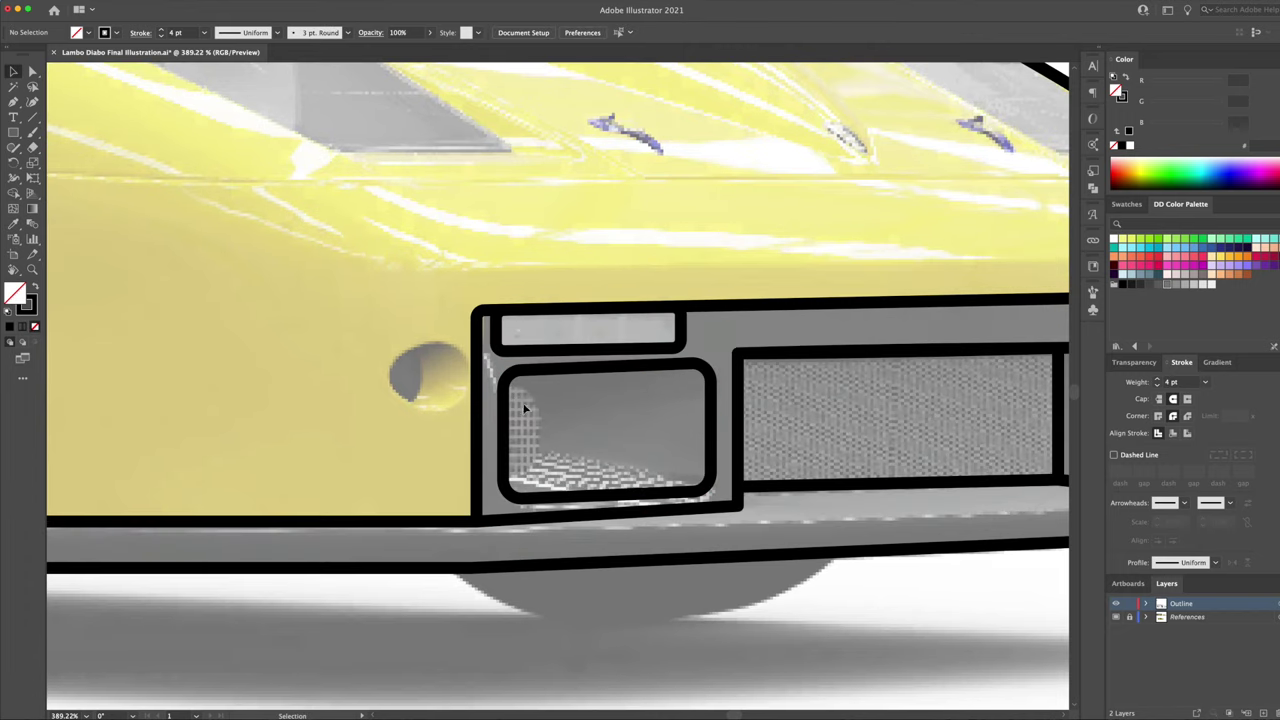
left_click(523, 409)
left_click_drag(712, 397, 555, 397)
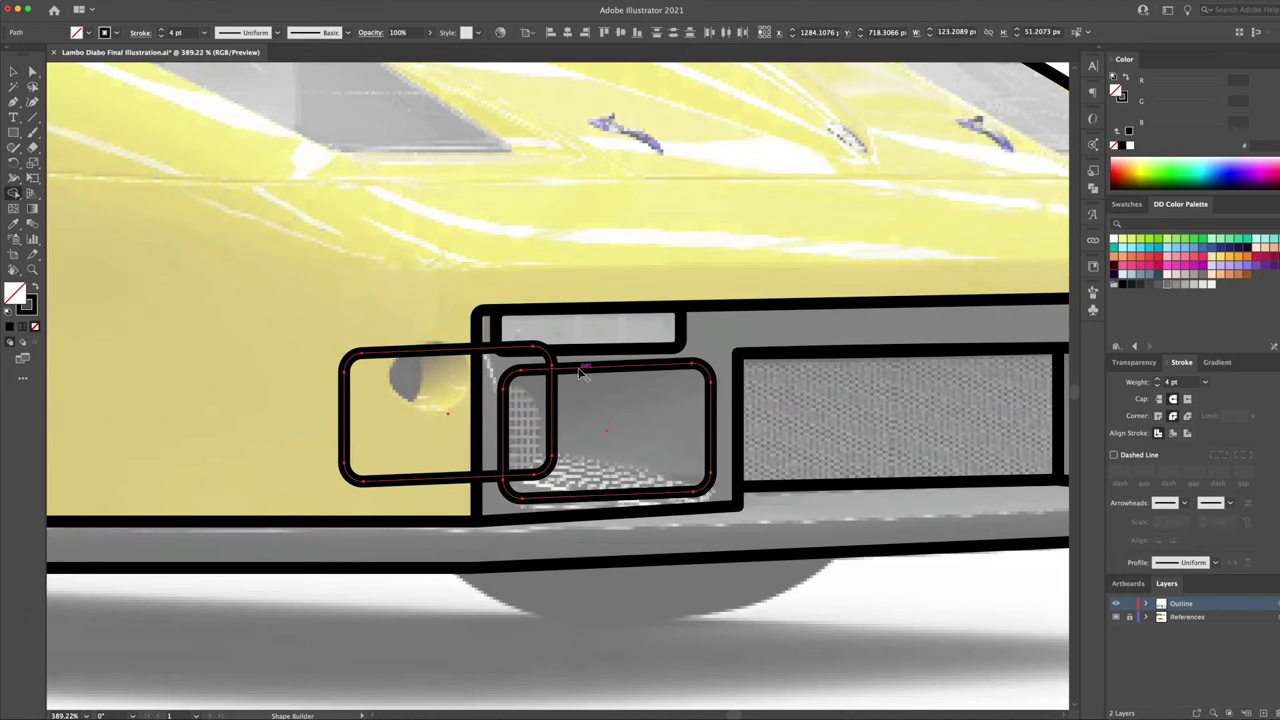
key("ctrl+z")
Step: Draw the diagonal line inside the left intake
key("p")
left_click(551, 457)
left_click(691, 495)
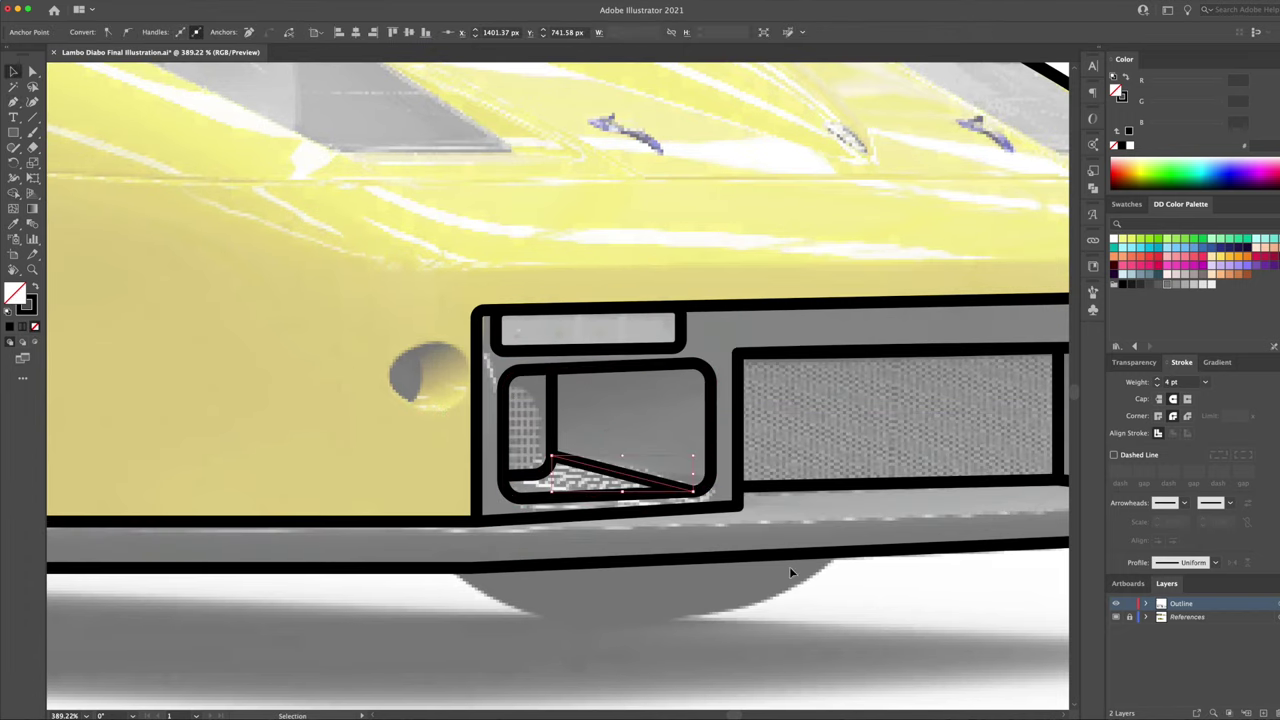
scroll(789, 566, "down", 5)
scroll(903, 340, "up", 5)
Step: Reshape the right intake outline: narrower, lower top edge, extended bottom-right corner
key("v")
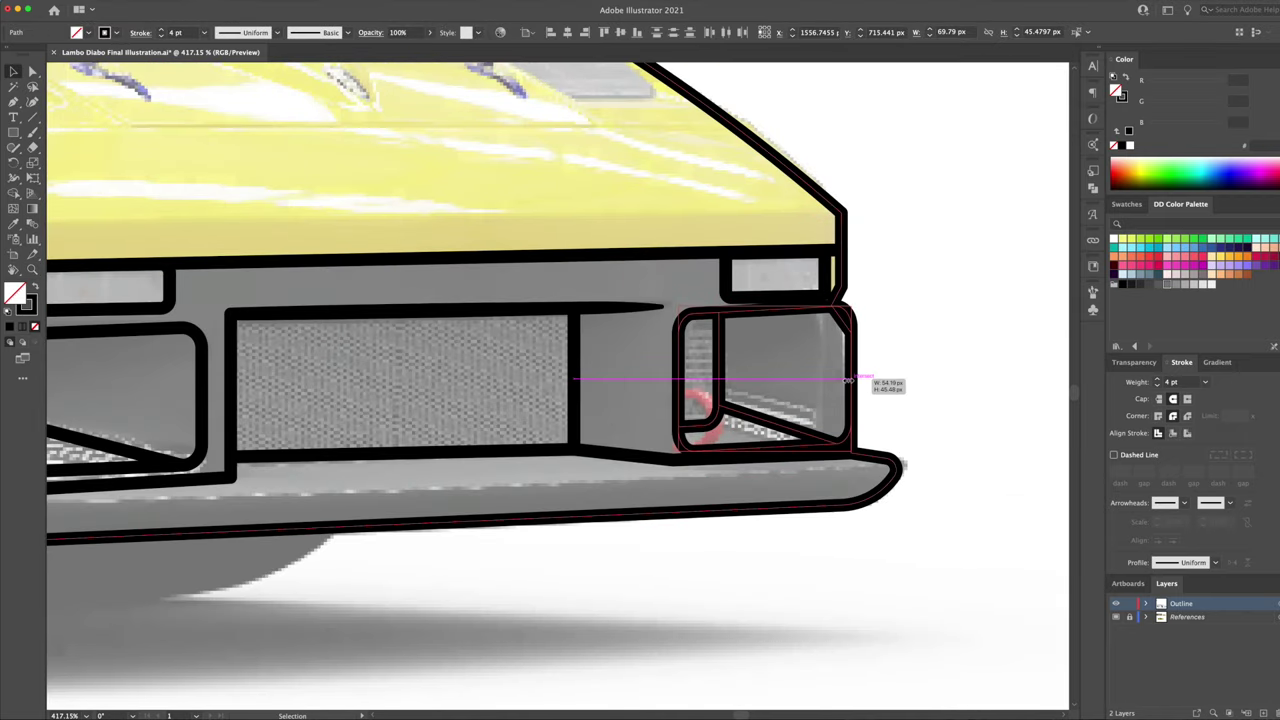
left_click_drag(903, 340, 818, 372)
left_click_drag(749, 307, 749, 318)
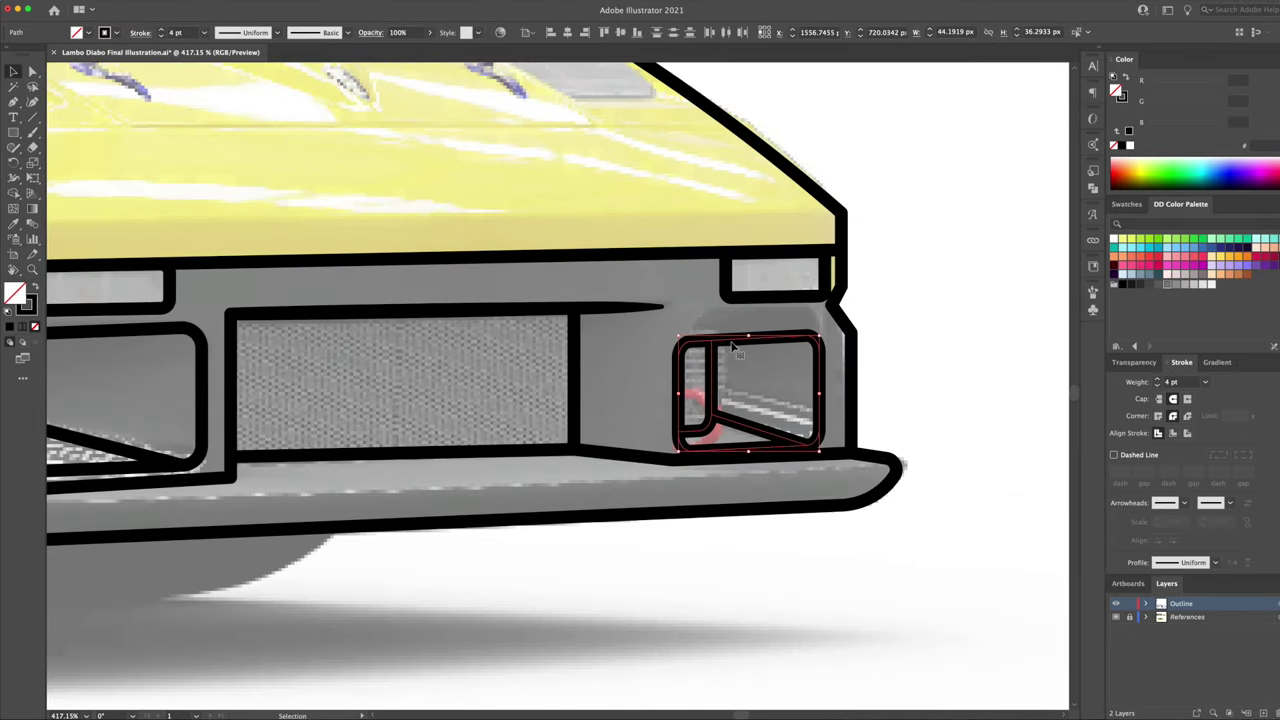
left_click_drag(819, 450, 828, 440)
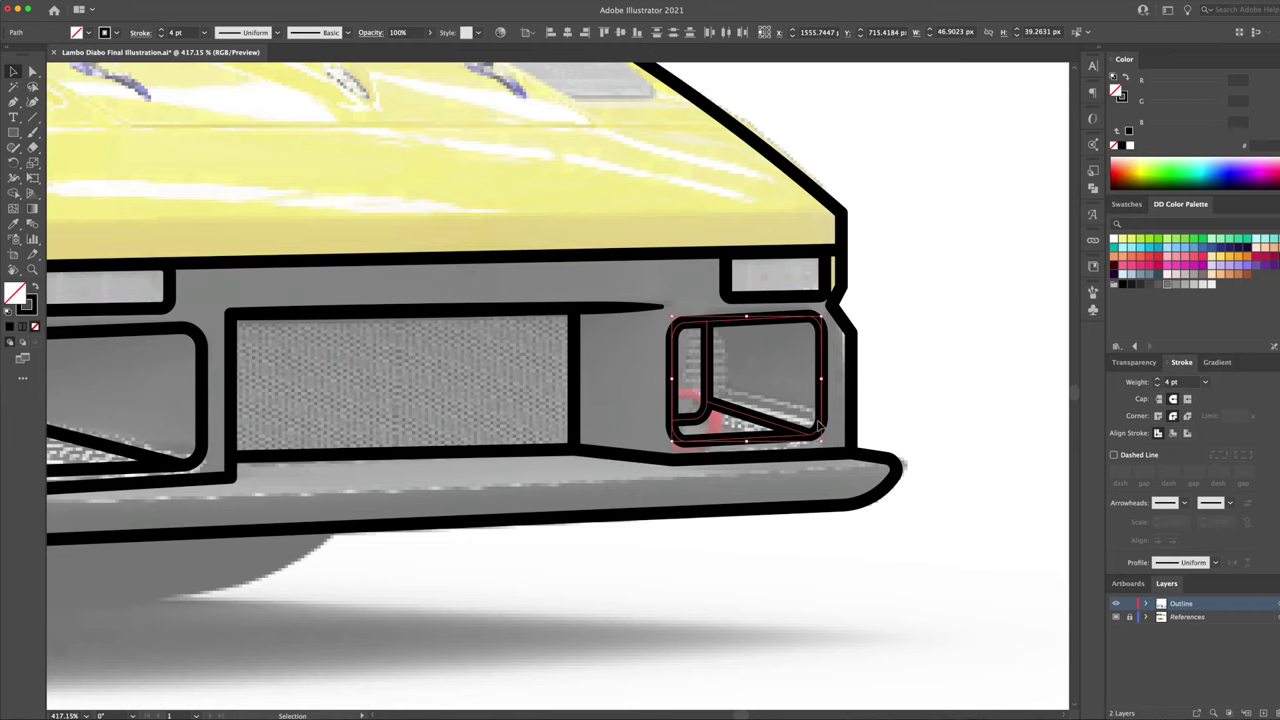
left_click(909, 380)
scroll(909, 380, "down", 2)
Step: Draw the fog-light ellipses, merge them into one ring, and draw a large circle over the grille
key("l")
mouse_move(486, 294)
left_mouse_down()
mouse_move(566, 356)
mouse_move(522, 330)
left_mouse_up()
left_click(556, 345, "shift")
key("shift+m")
left_click(459, 348)
key("l")
scroll(656, 393, "down", 3)
left_click_drag(656, 393, 752, 412)
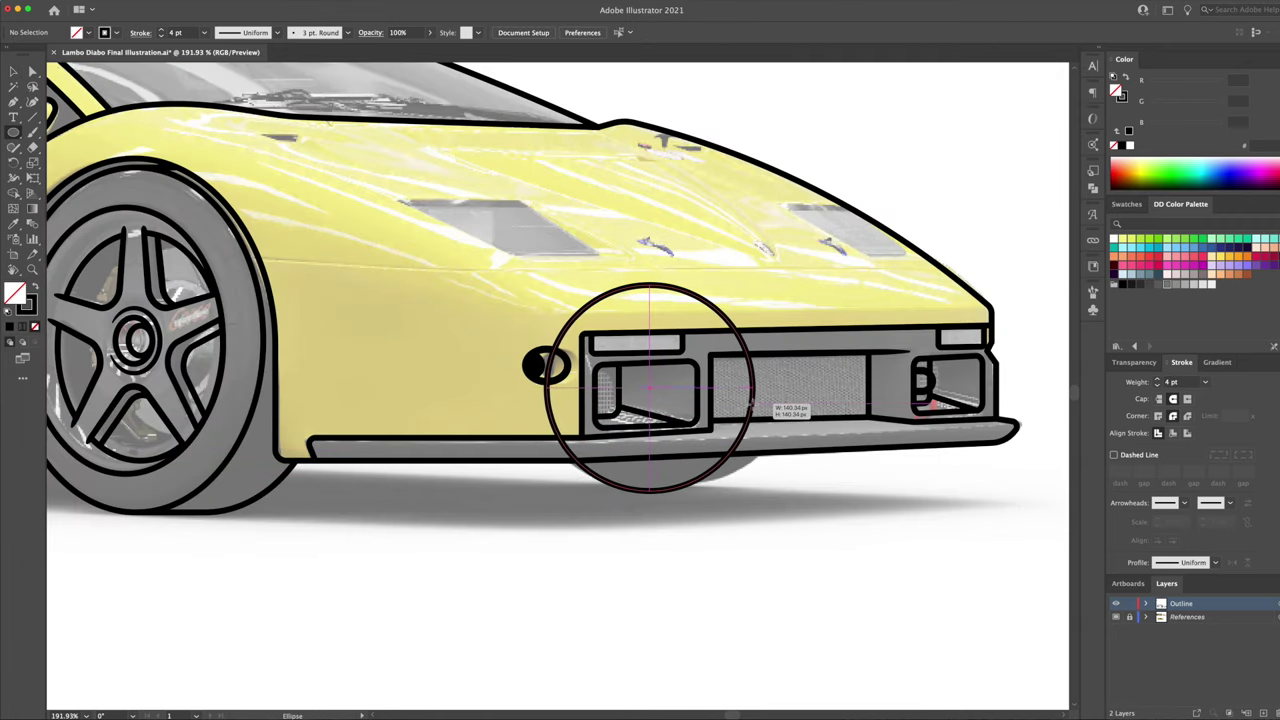
Step: Enlarge the large circle under the bumper, send it behind the body, and select it with the sill line
left_click_drag(752, 412, 800, 358)
key("ctrl+shift+bracketleft")
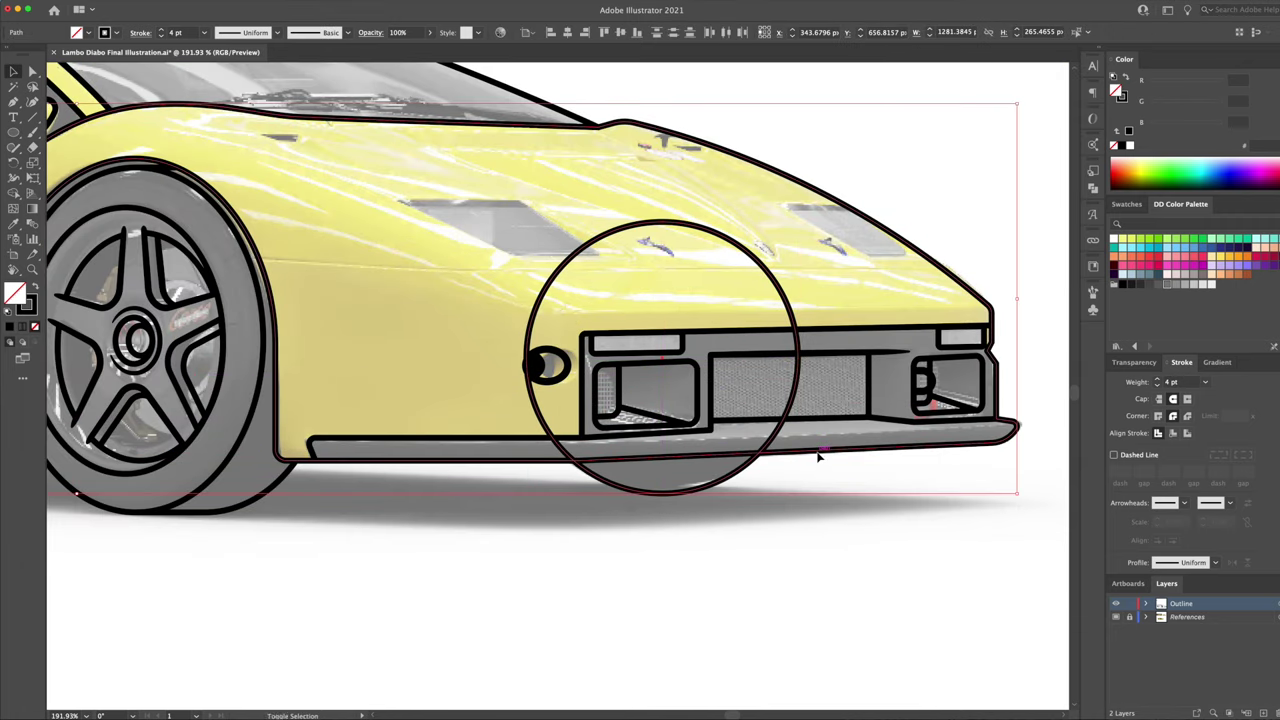
key("v")
key("ctrl+shift+a")
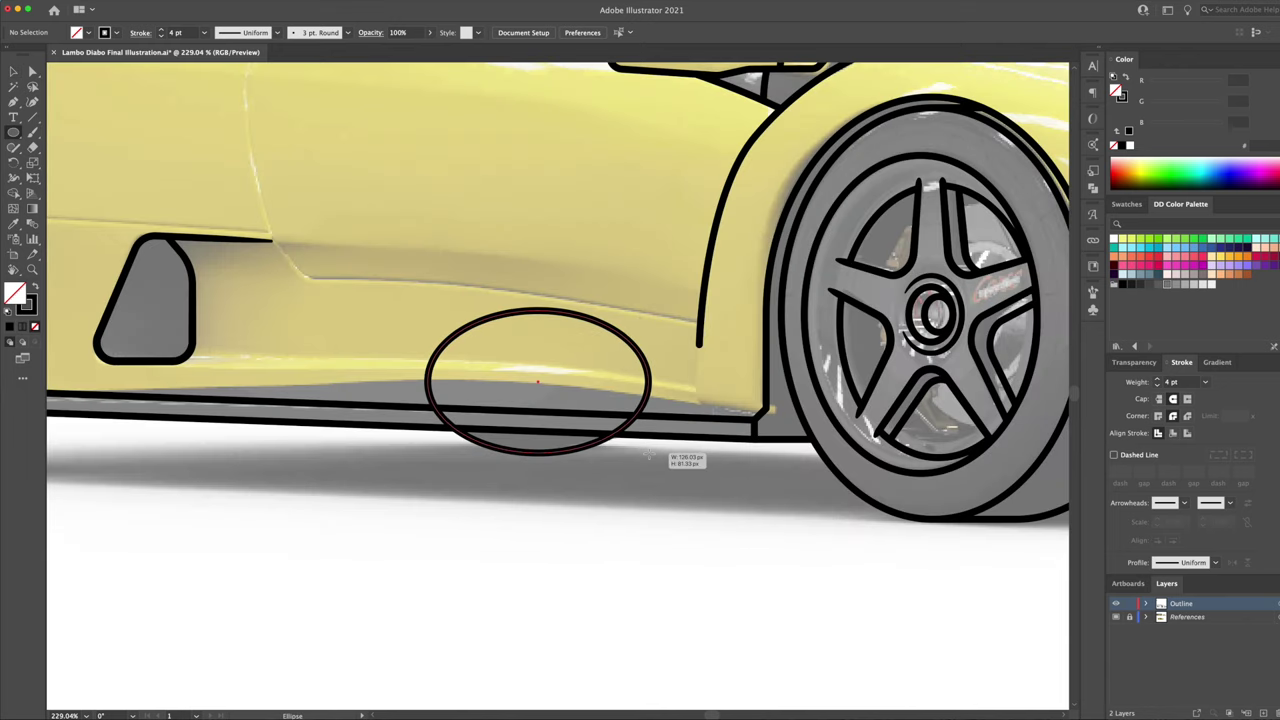
left_click(665, 440, "shift")
key("shift+m")
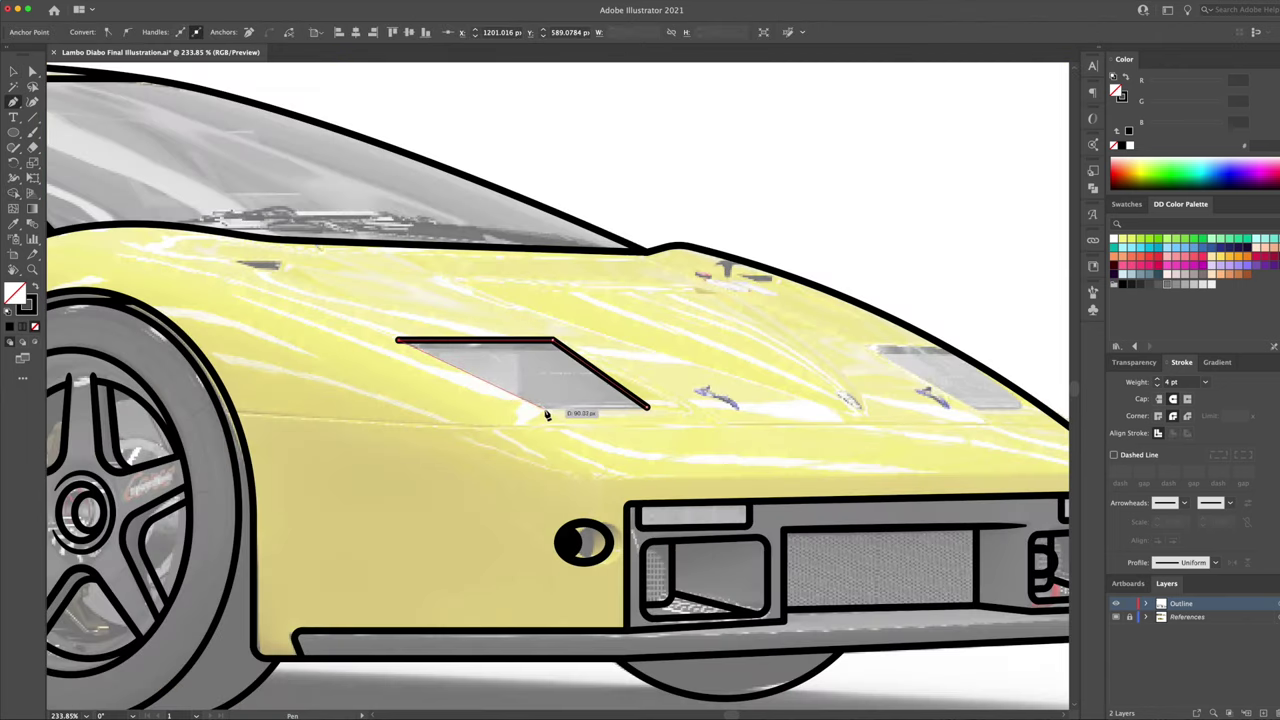
Step: Close the first bonnet vent, outline the second vent, and finish the front-fender crease line
left_click(546, 408)
left_click(398, 340)
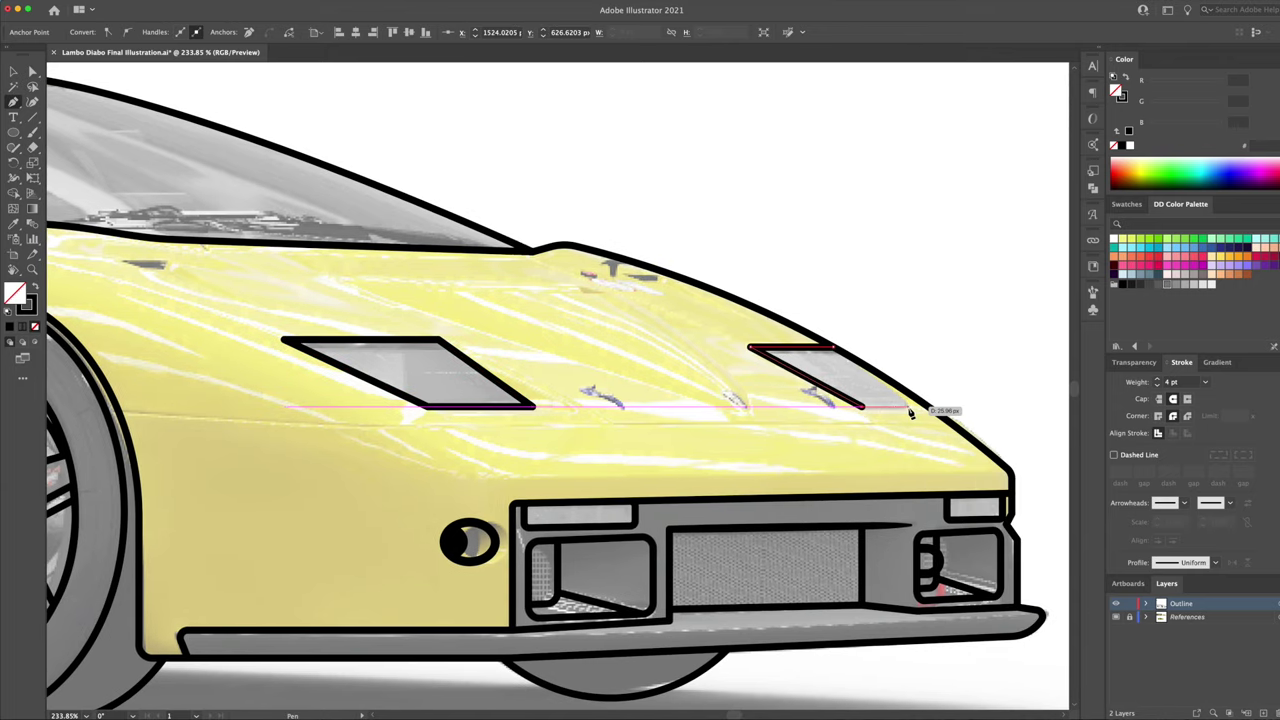
left_click(928, 404)
left_click(911, 408)
scroll(897, 320, "down", 2)
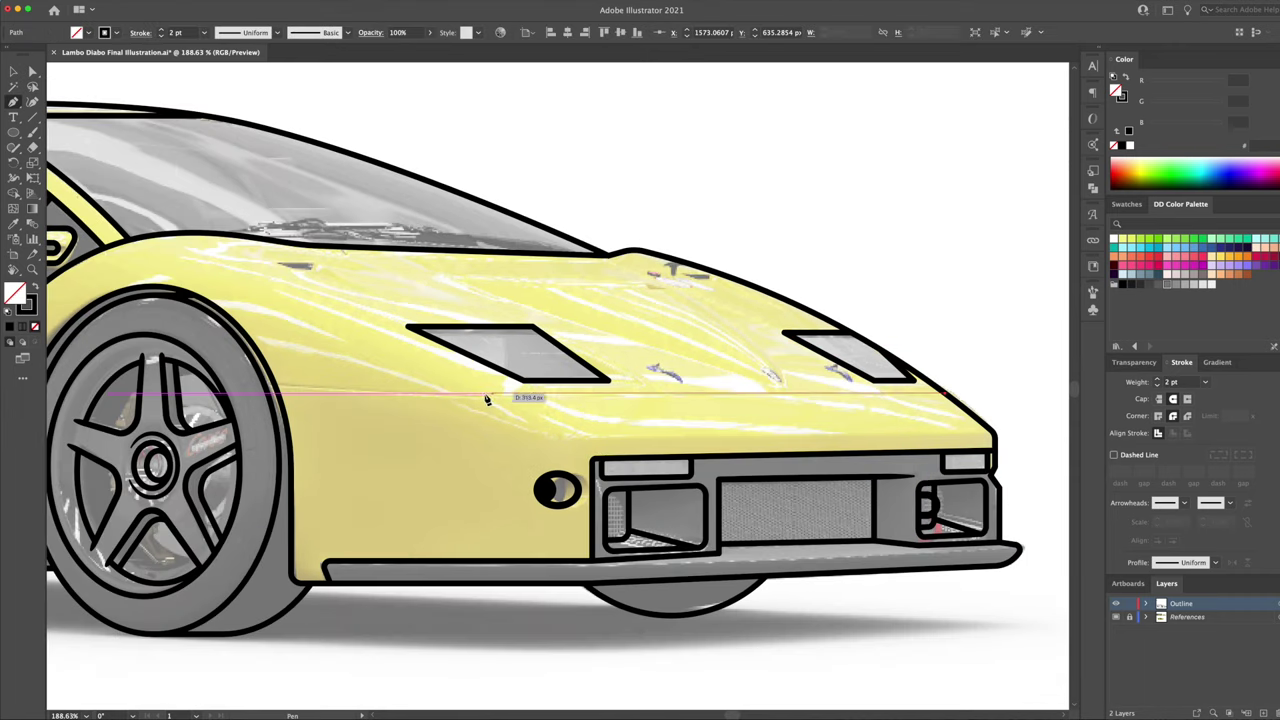
left_click(272, 387)
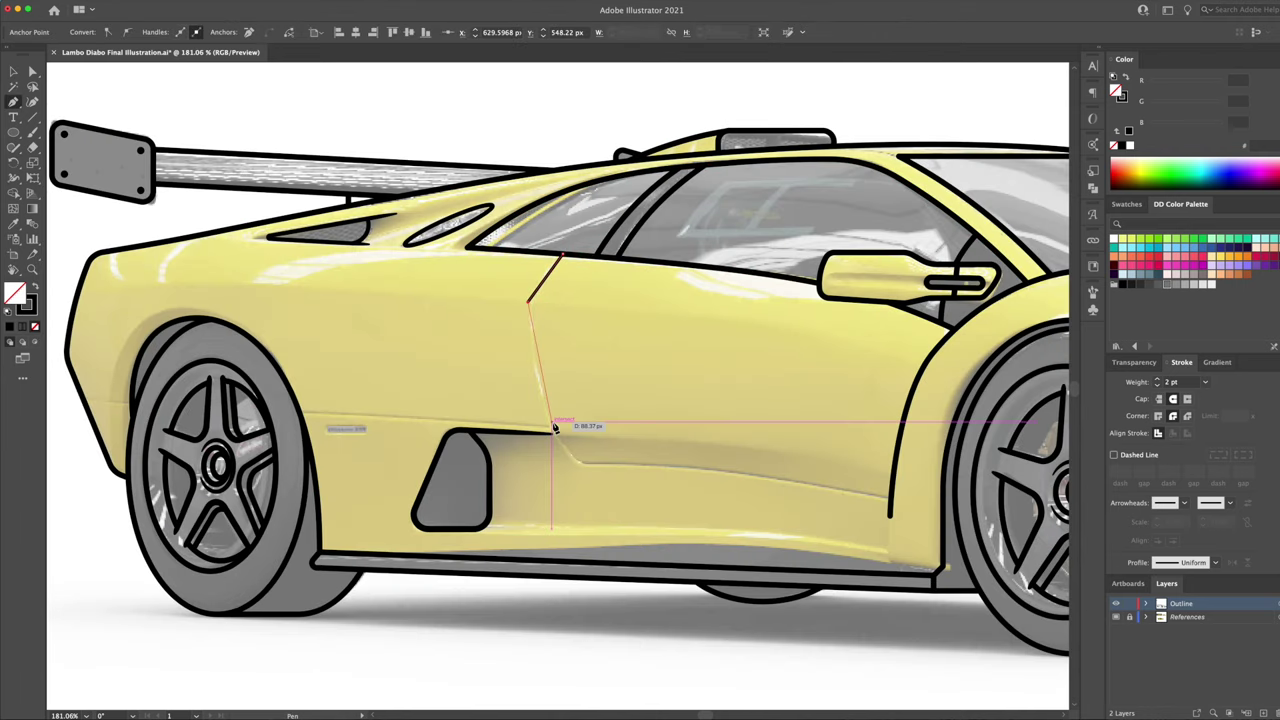
Step: Finish the curved door panel line
left_click(586, 467)
left_click(890, 497)
key("shift+grave")
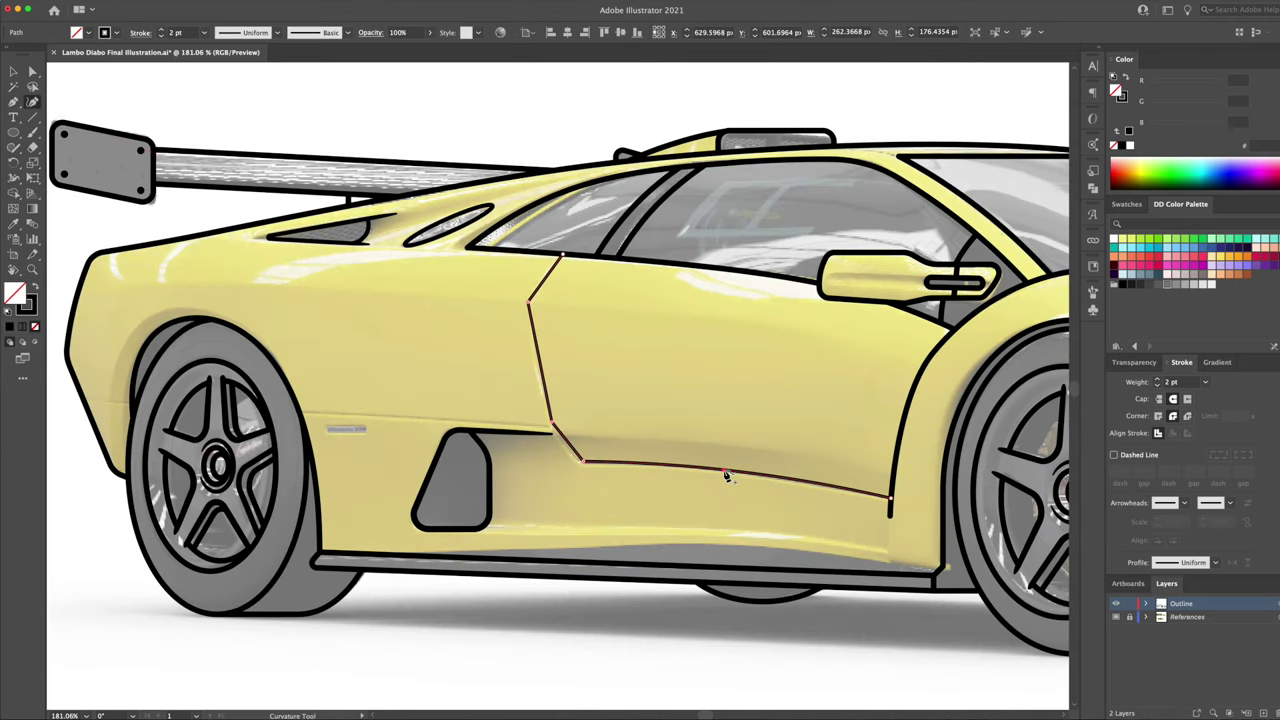
key("v")
left_click(514, 286)
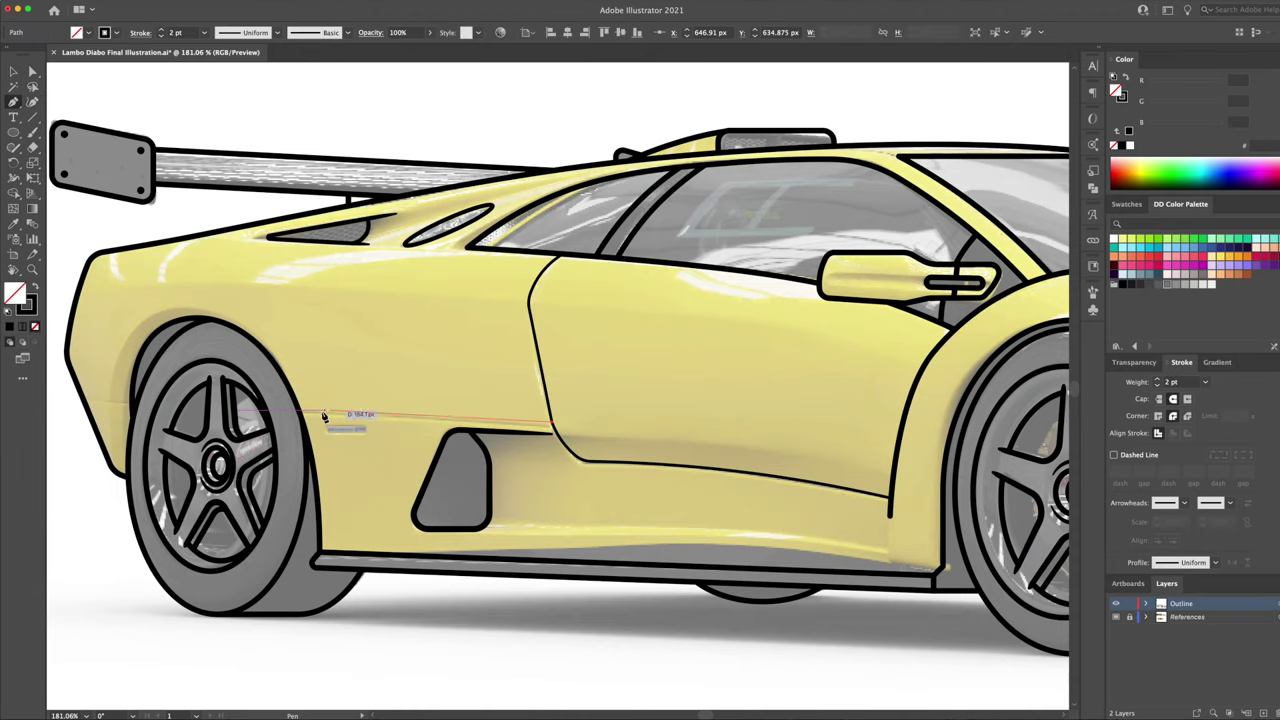
Step: Select the rear wheel-arch lines and taper the inner arch line with the Width tool
scroll(300, 405, "up", 3)
left_click(521, 337)
left_click(514, 323, "shift")
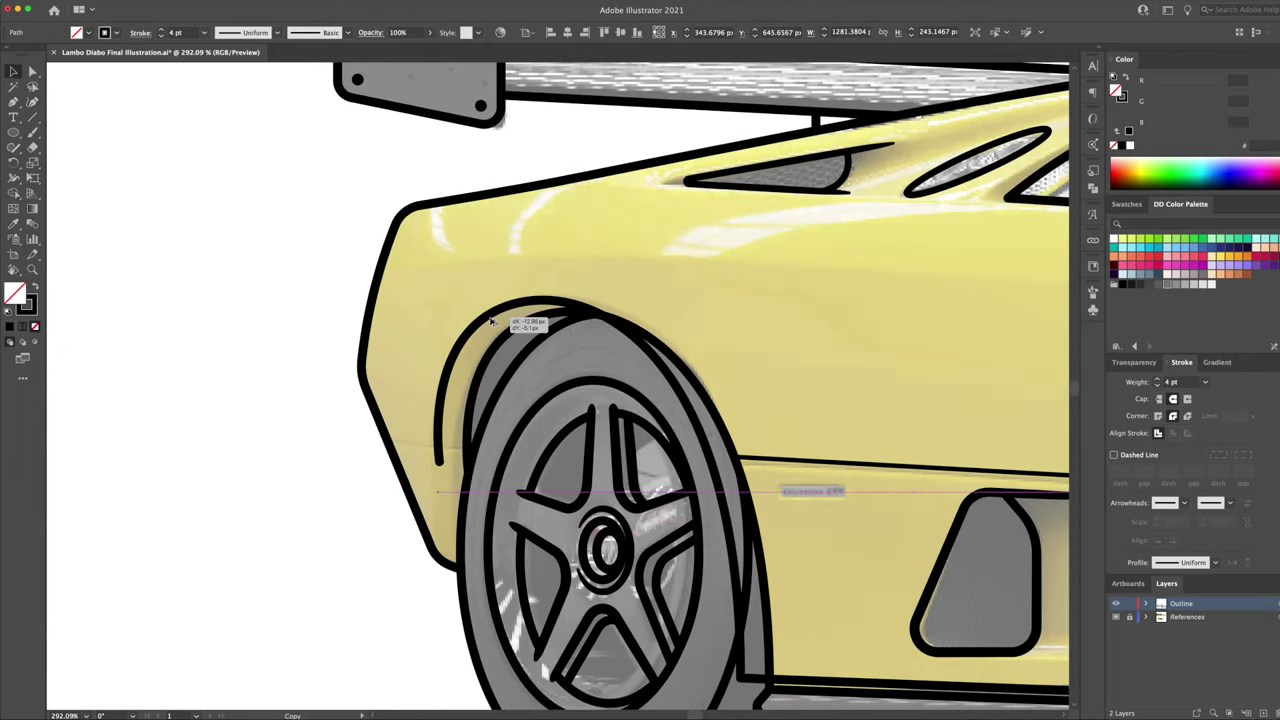
key("shift+m")
key("shift+w")
left_click_drag(453, 355, 468, 362)
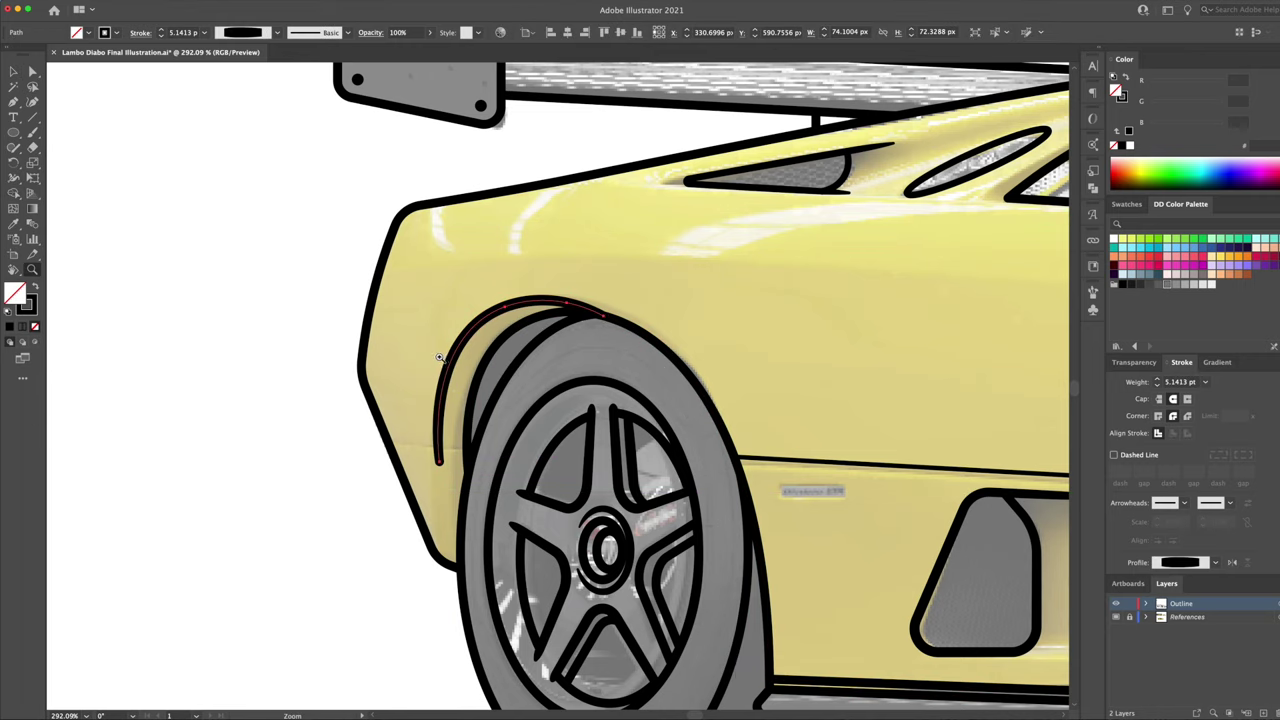
scroll(440, 356, "up", 2)
left_click_drag(469, 354, 466, 360)
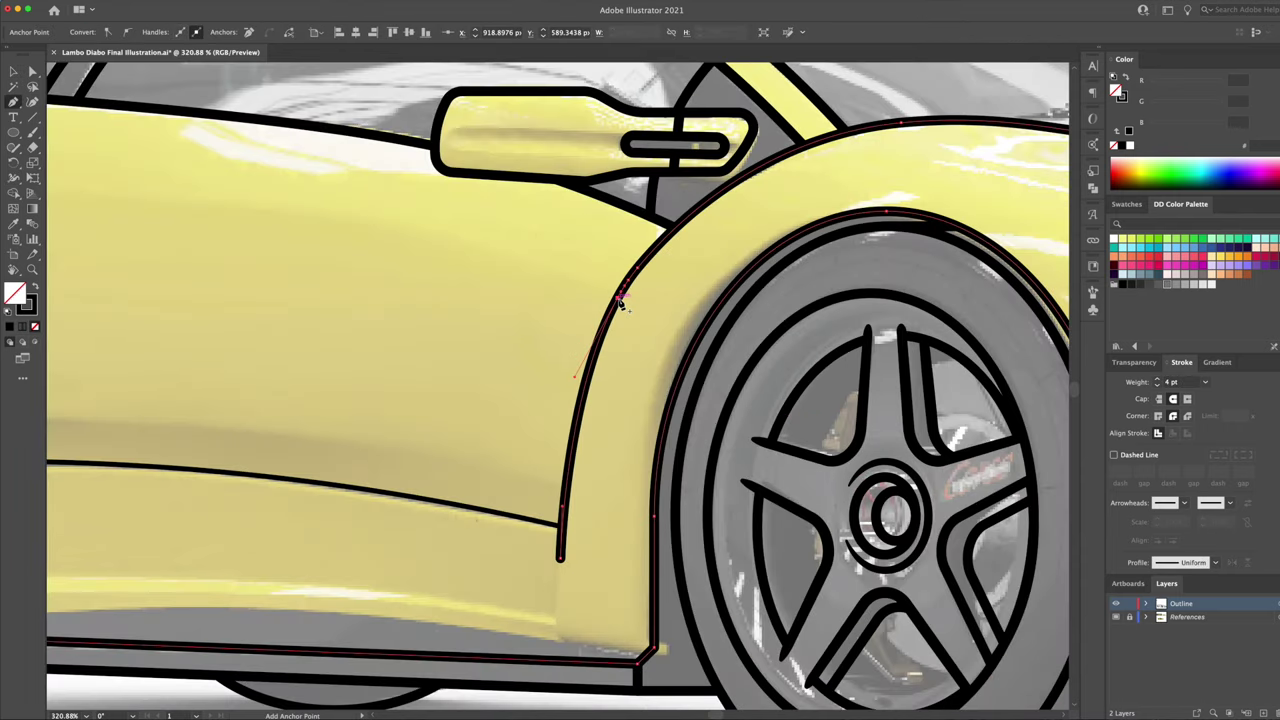
Step: Zoom in on the front arch line and taper its upper end
key("ctrl+shift+a")
key("z")
left_click_drag(549, 553, 622, 549)
left_click(583, 543)
key("shift+w")
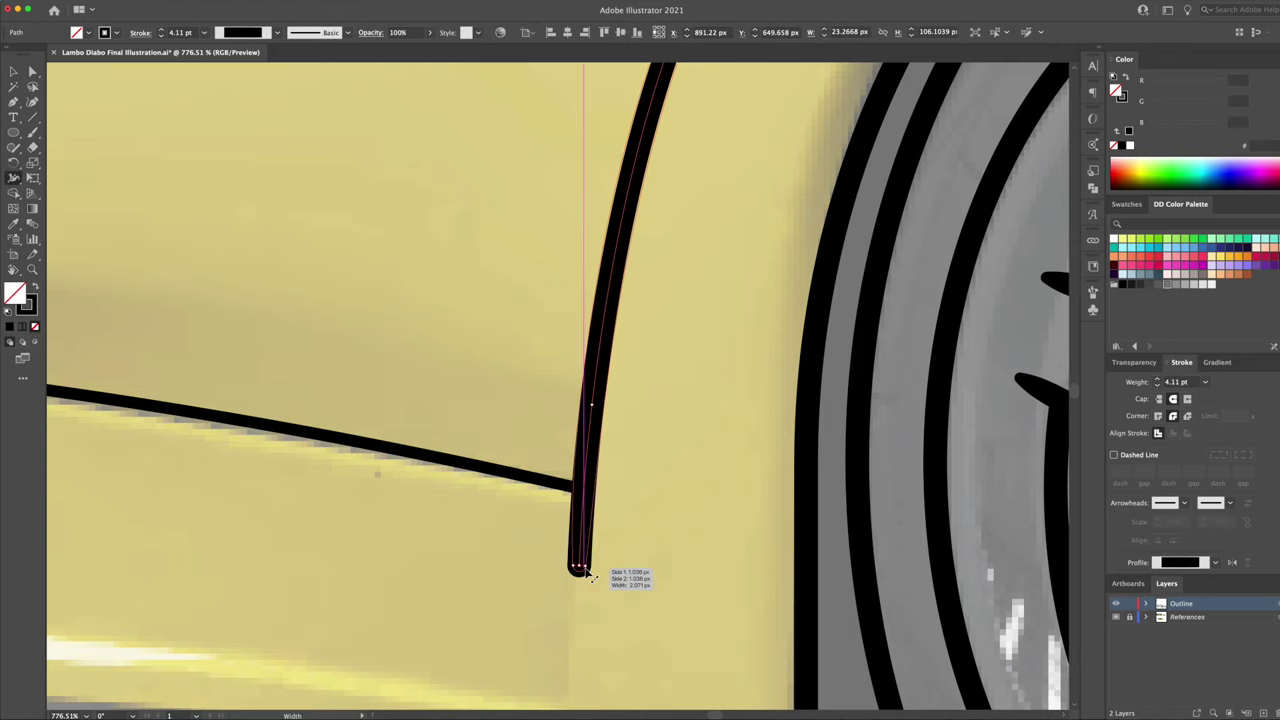
scroll(692, 549, "up", 5)
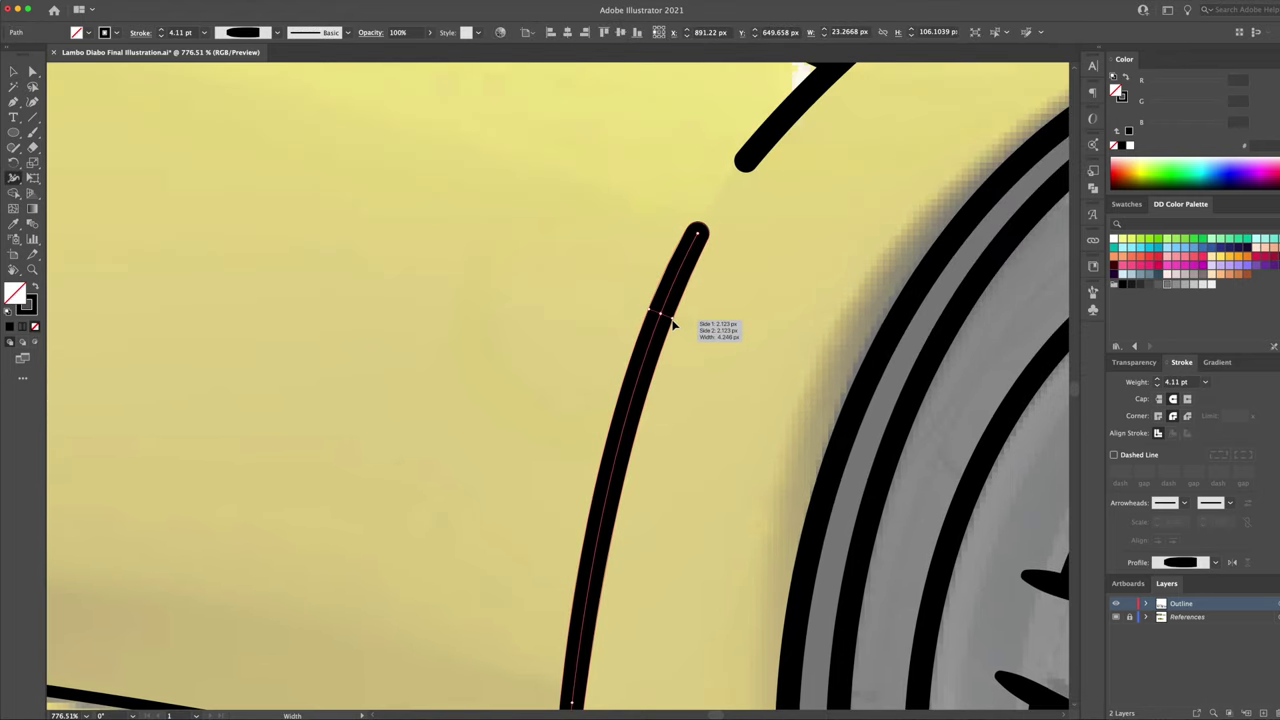
left_click_drag(672, 323, 678, 320)
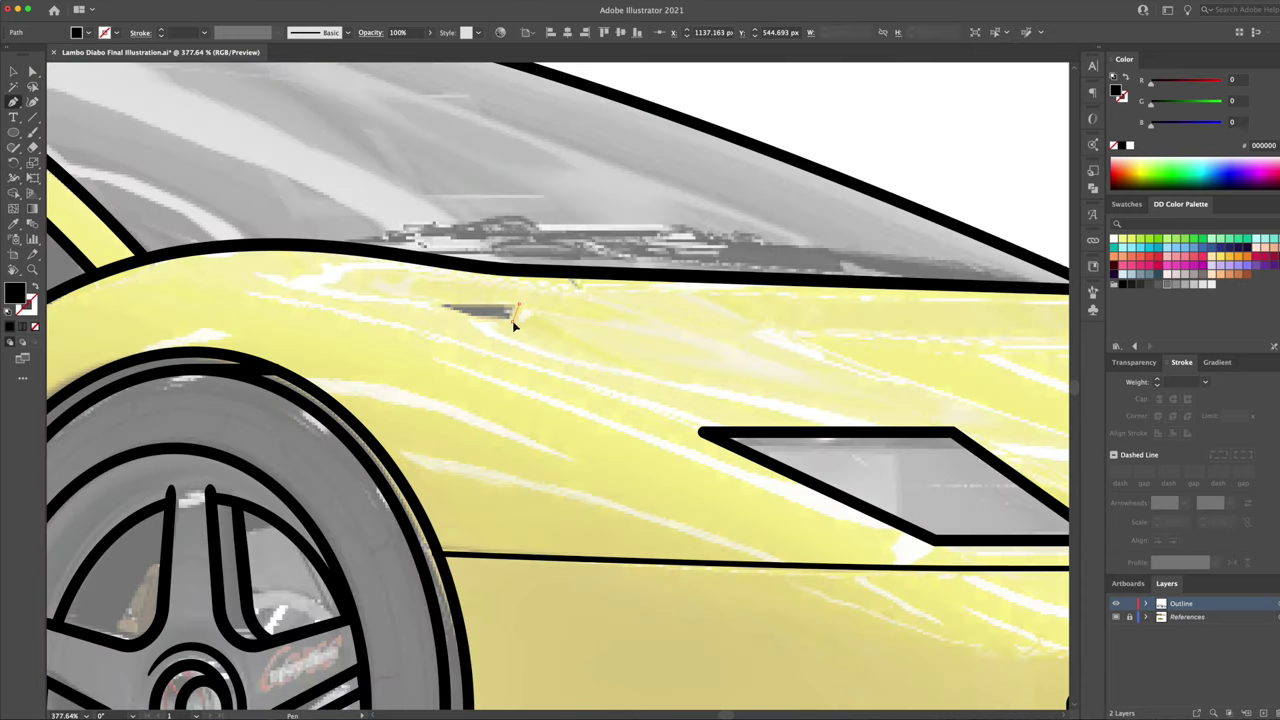
Step: Draw a curved crease line across the hood
scroll(716, 323, "down", 3)
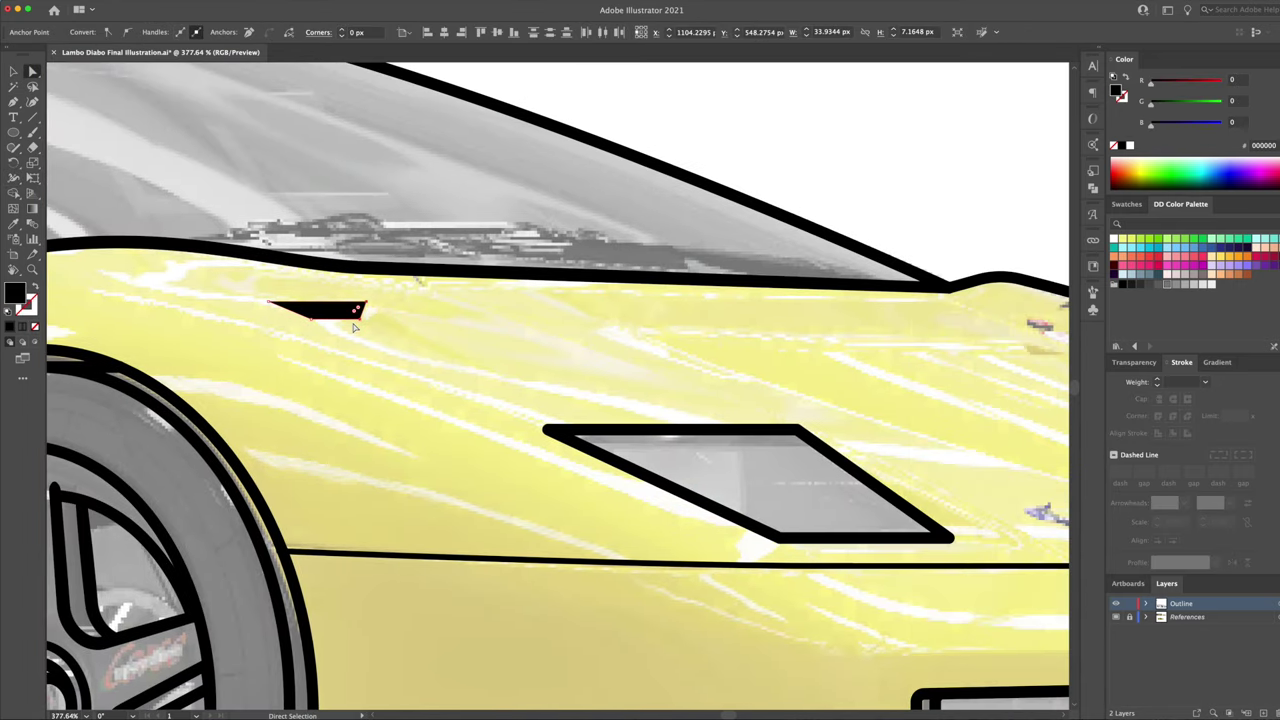
left_click_drag(355, 318, 425, 336)
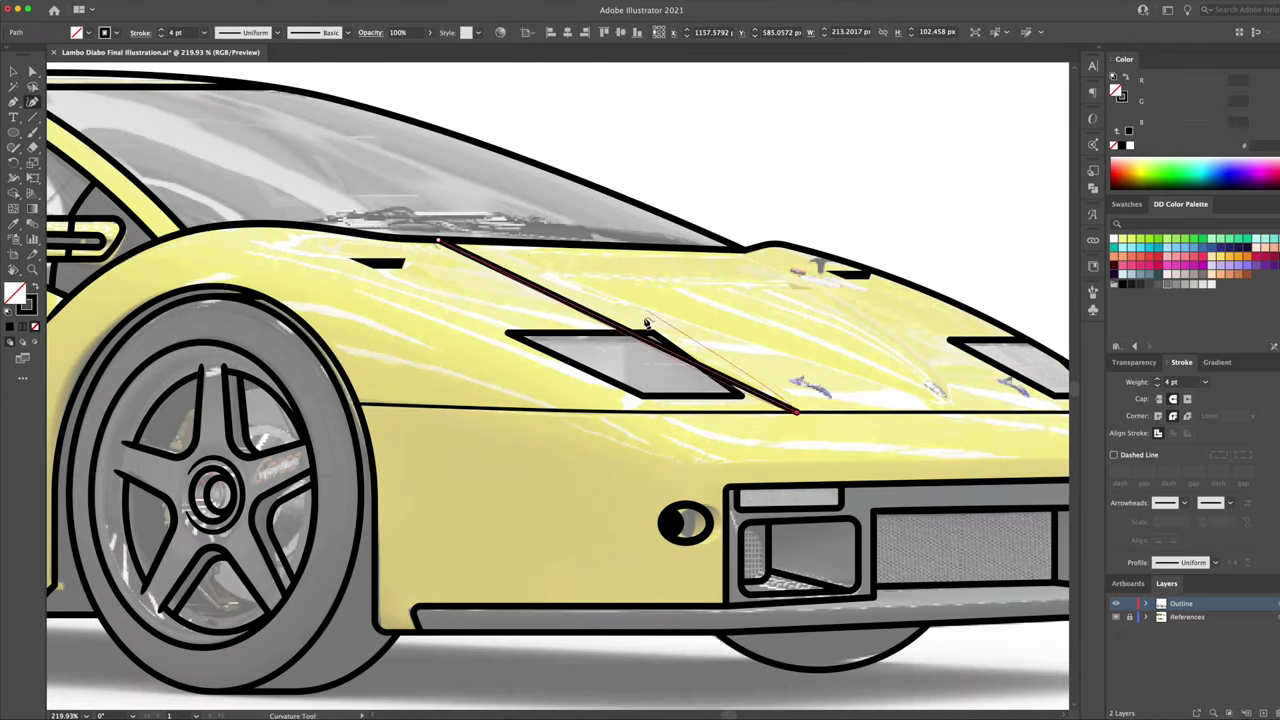
mouse_move(797, 411)
left_mouse_down()
mouse_move(738, 368)
mouse_move(638, 375)
left_mouse_up()
left_click(572, 249)
left_click(868, 374)
left_click(650, 215)
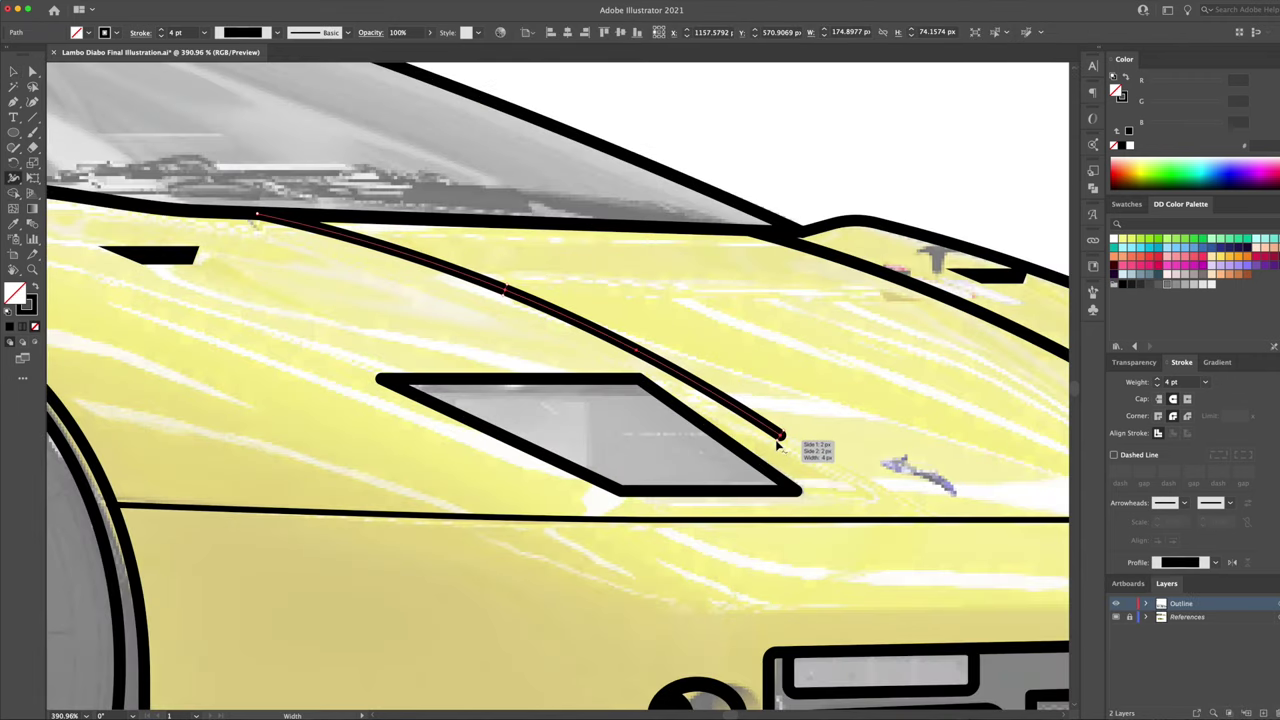
Step: Copy the hood line further along and select it with the body outline and vent for Shape Builder
scroll(658, 337, "up", 3)
left_click_drag(658, 334, 498, 346)
left_click(471, 342)
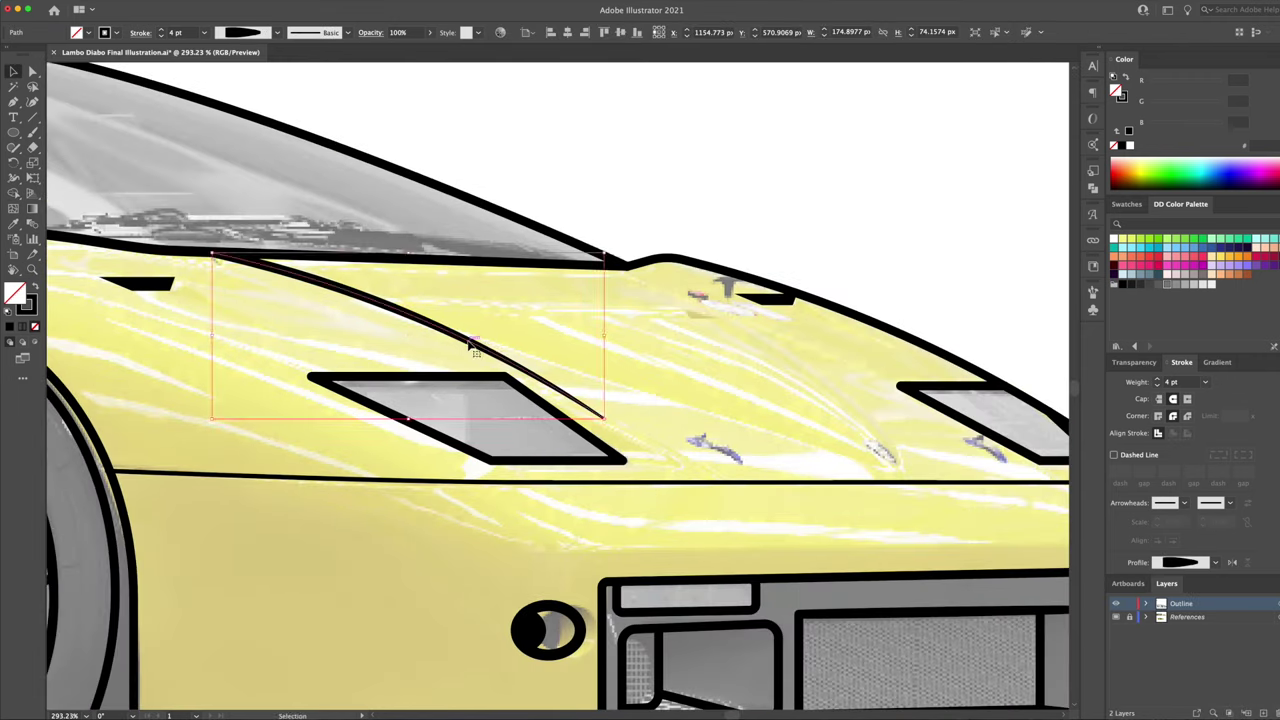
left_click(757, 335, "shift")
left_click(527, 260, "shift")
key("shift+m")
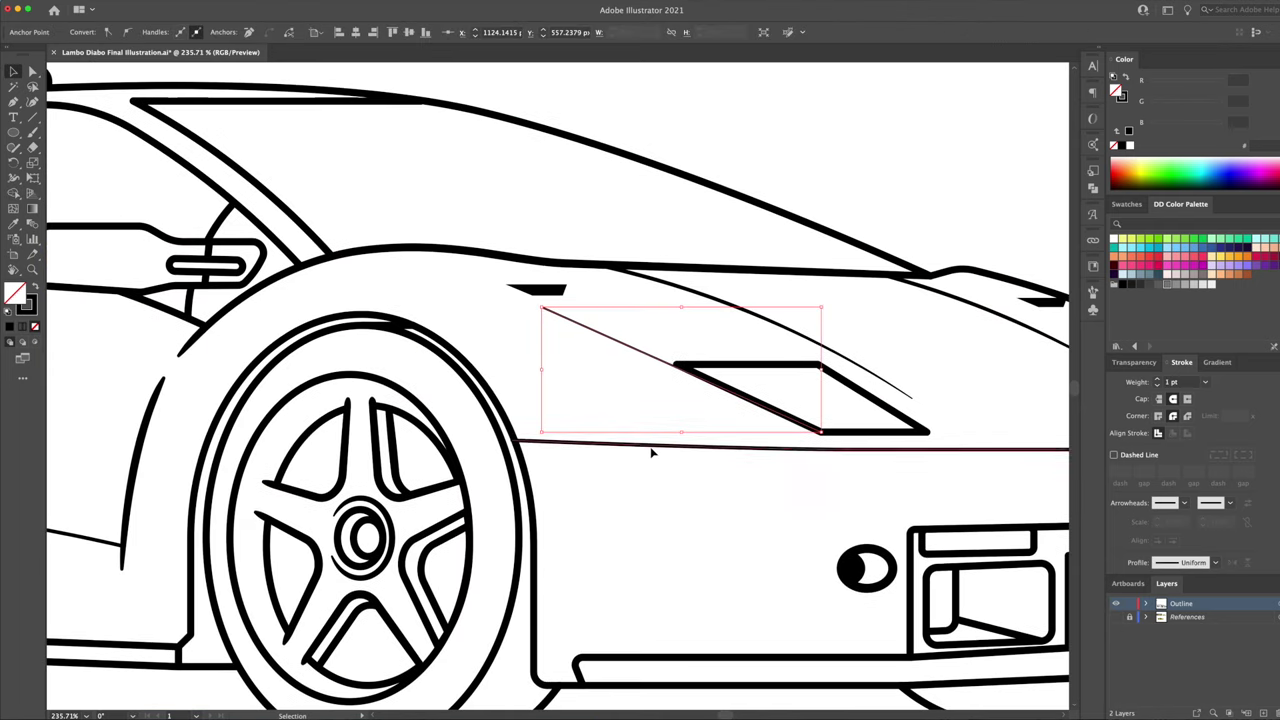
key("shift+grave")
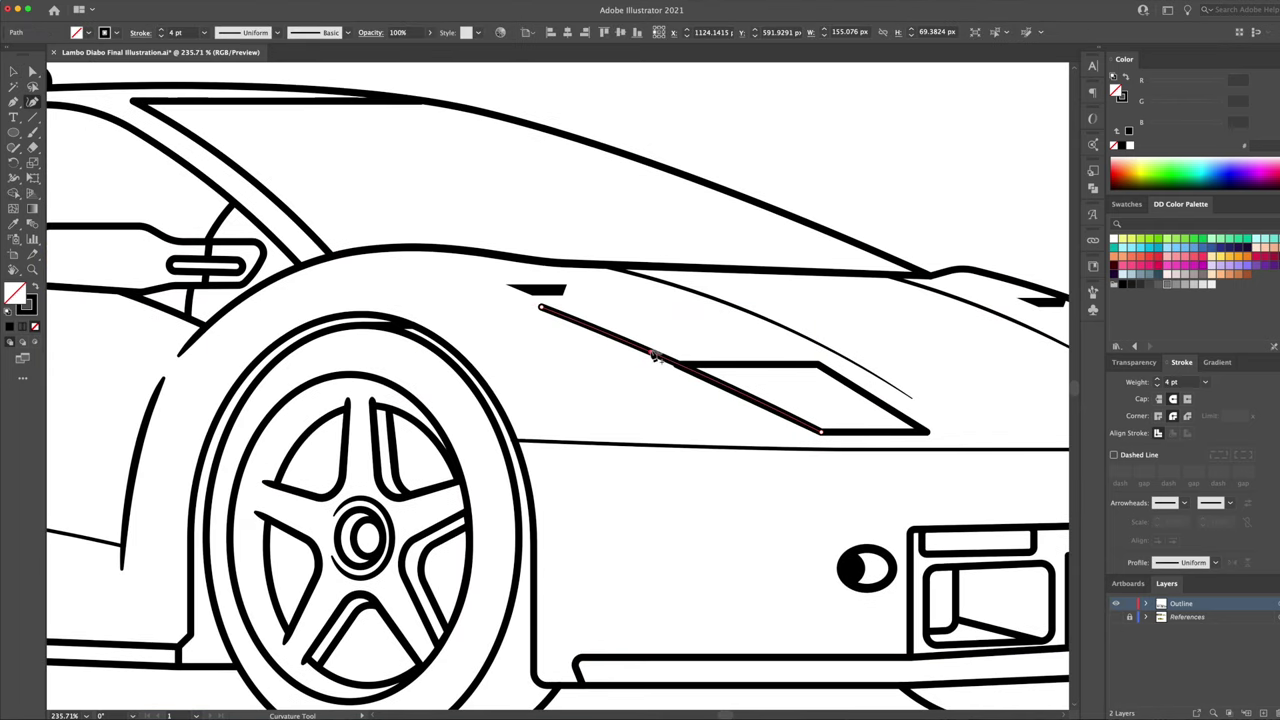
key("v")
left_click(766, 365, "shift")
key("shift+m")
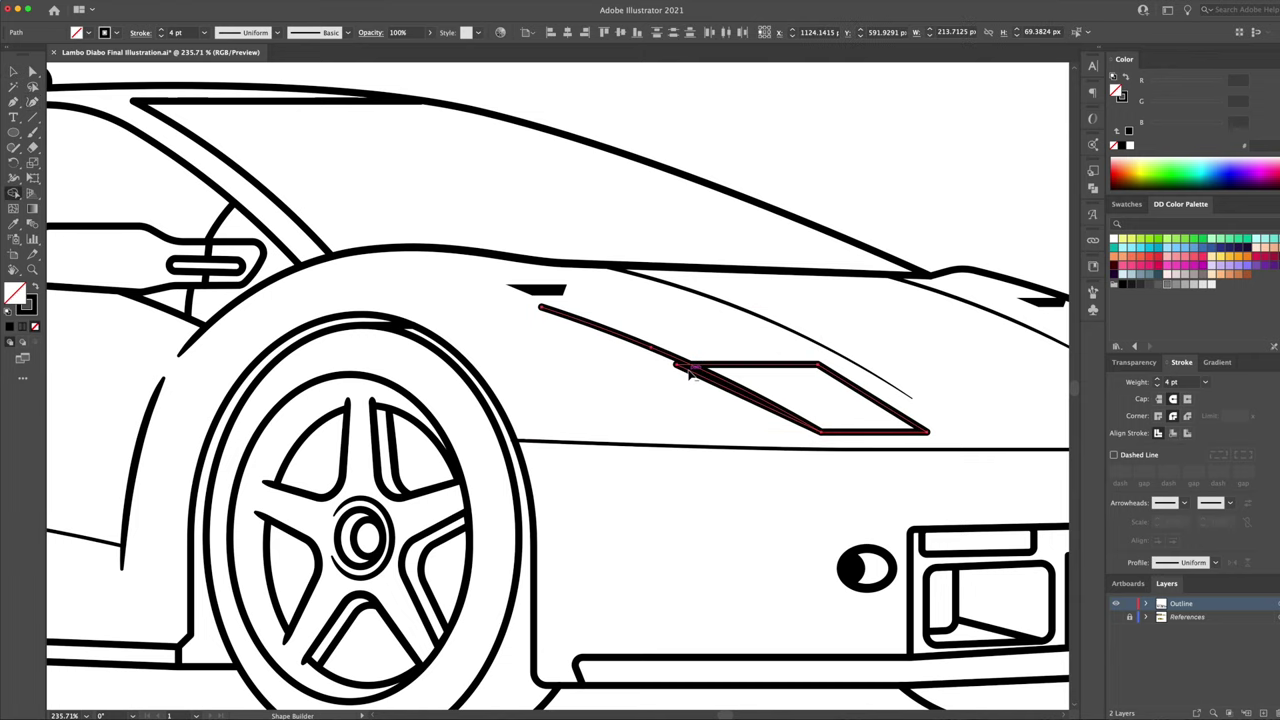
Step: Cut the diagonal line where it meets the vent, delete the excess, and taper its start
key("v")
left_click(687, 369, "shift")
scroll(598, 330, "up", 3)
key("plus")
key("a")
left_click(499, 292)
key("Delete")
key("v")
key("shift+w")
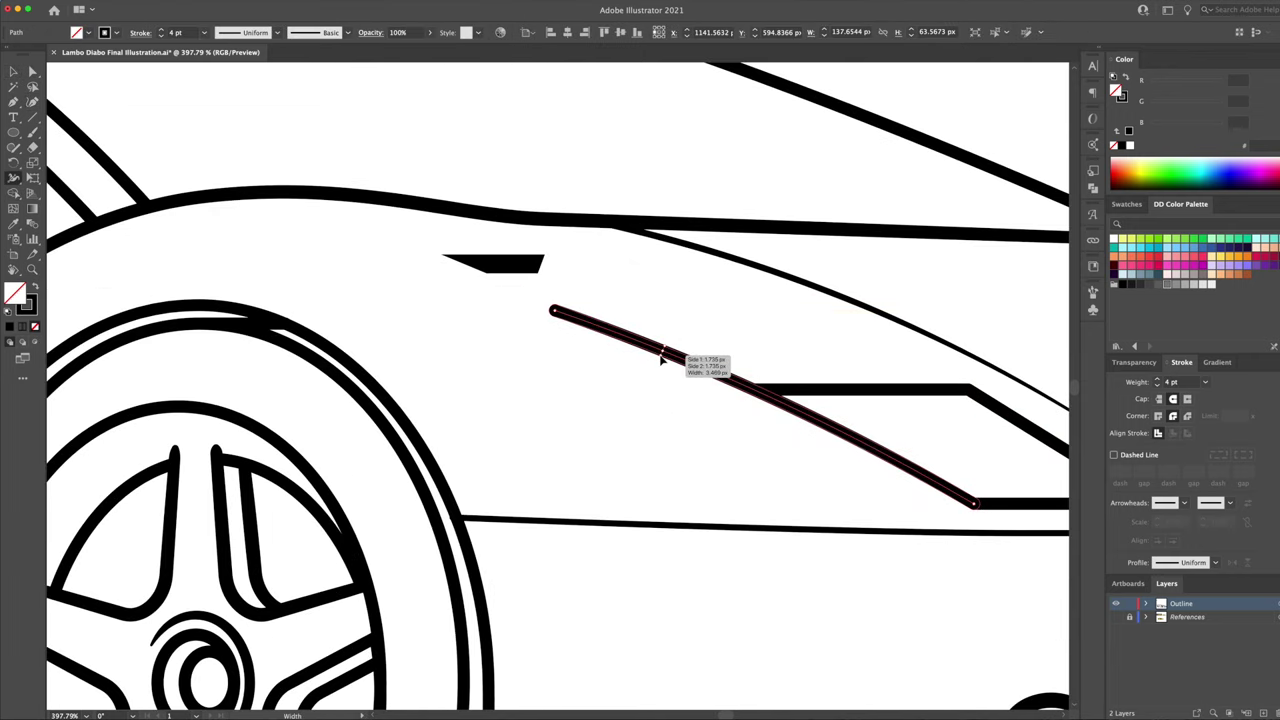
left_click_drag(553, 311, 551, 306)
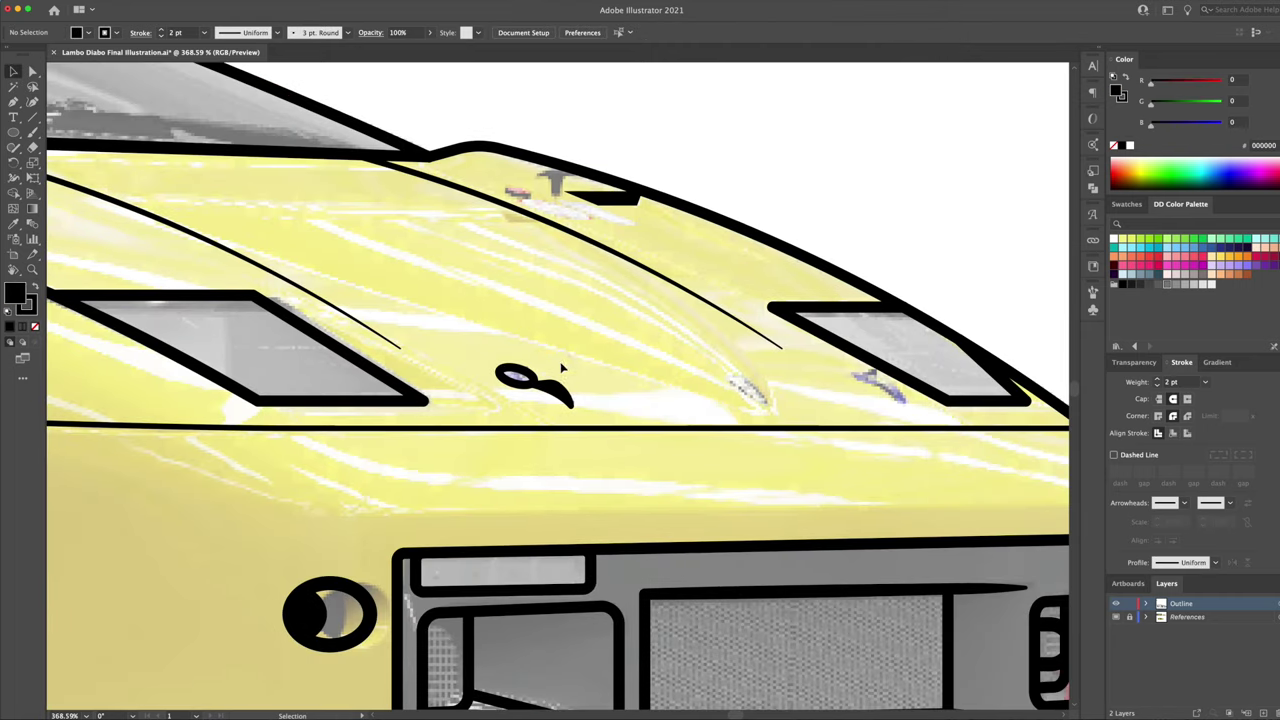
Step: Copy the washer-nozzle shape beside the right vent and draw the sill strip
left_click(560, 385)
left_click_drag(560, 385, 880, 385)
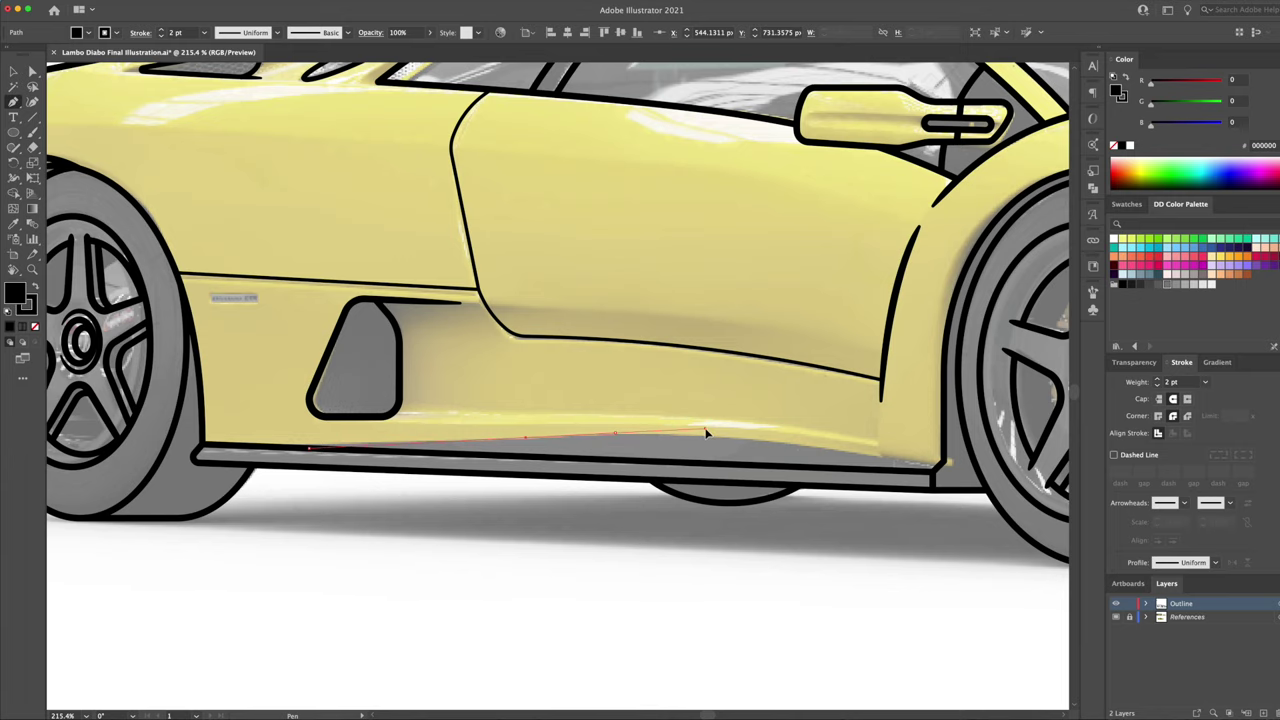
left_click(705, 432)
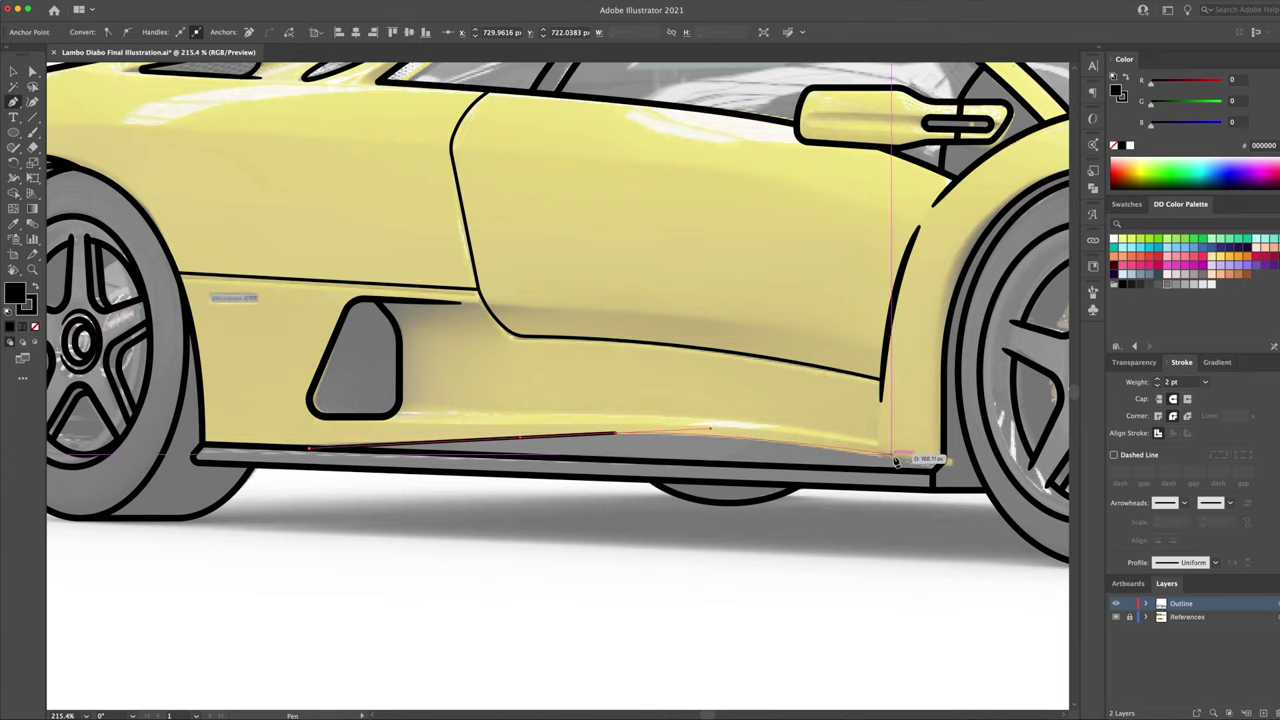
left_click(930, 468)
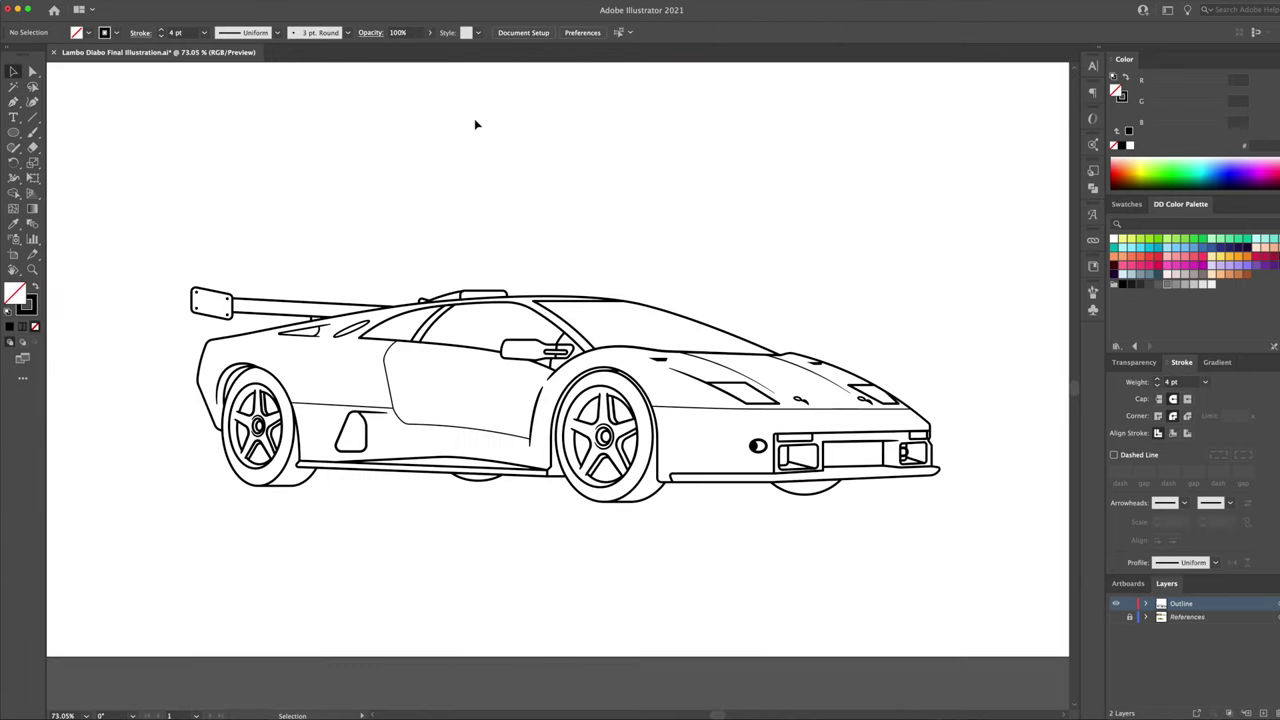
Step: Save the file and name a new layer Color
key("super+s")
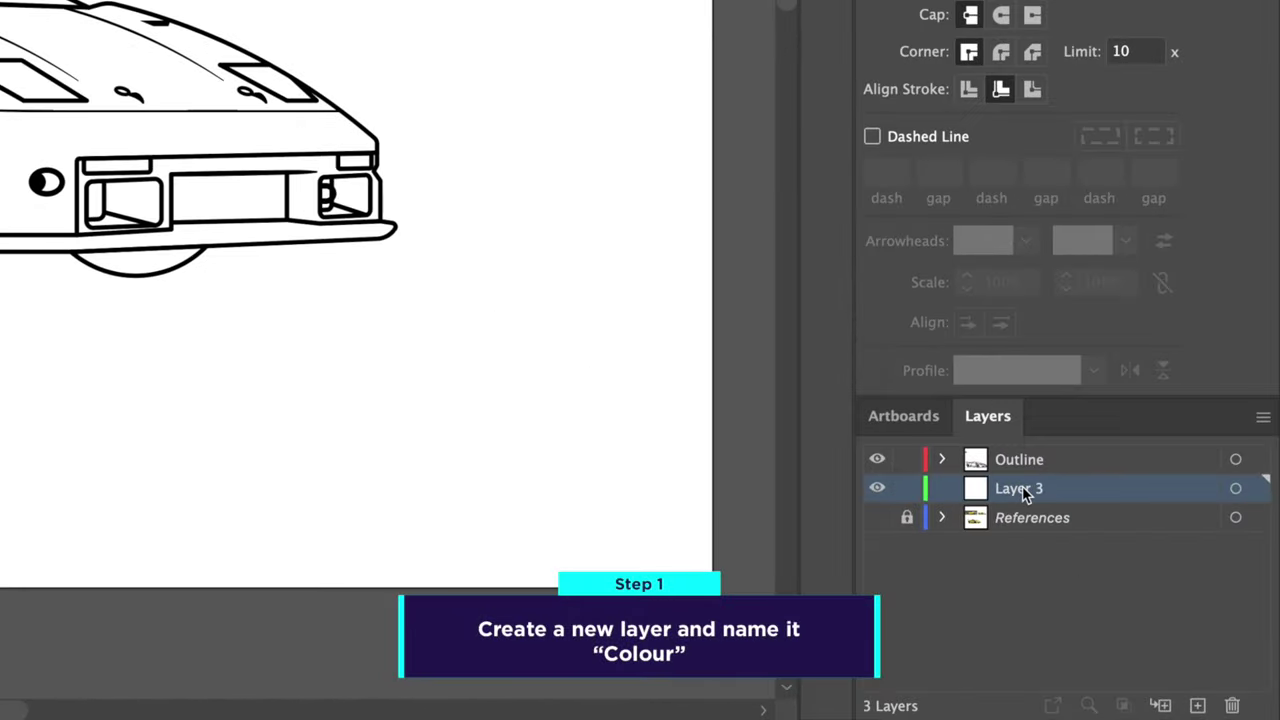
type("Colo")
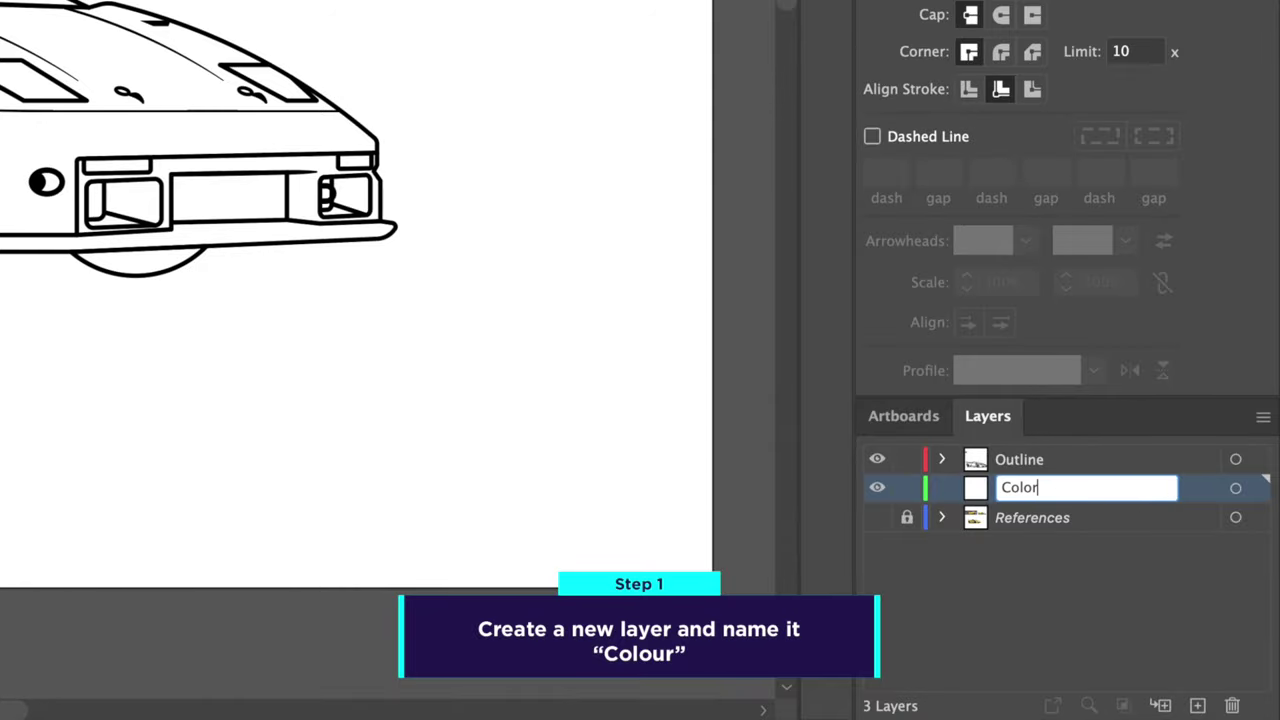
type("r")
key("Return")
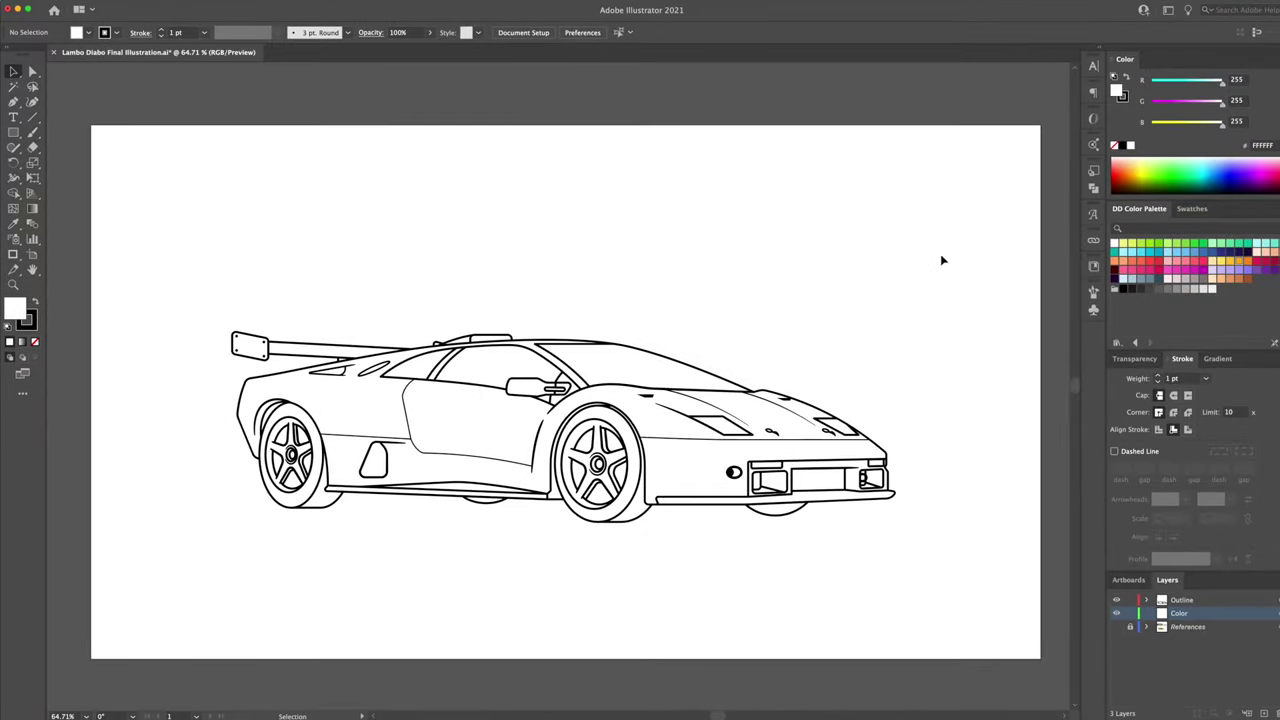
Step: Copy the entire car outline onto the Color layer, then hide and lock the Outline layer
left_click_drag(943, 258, 411, 560)
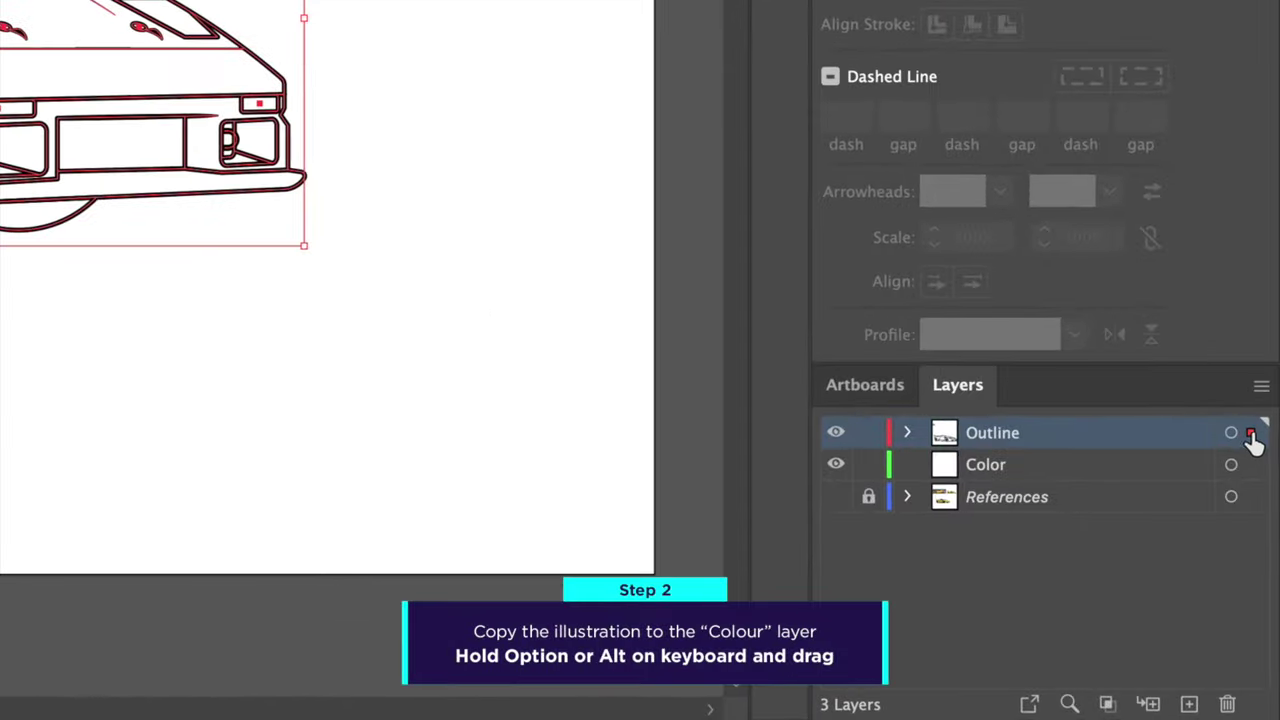
left_click_drag(1253, 470, 1252, 465)
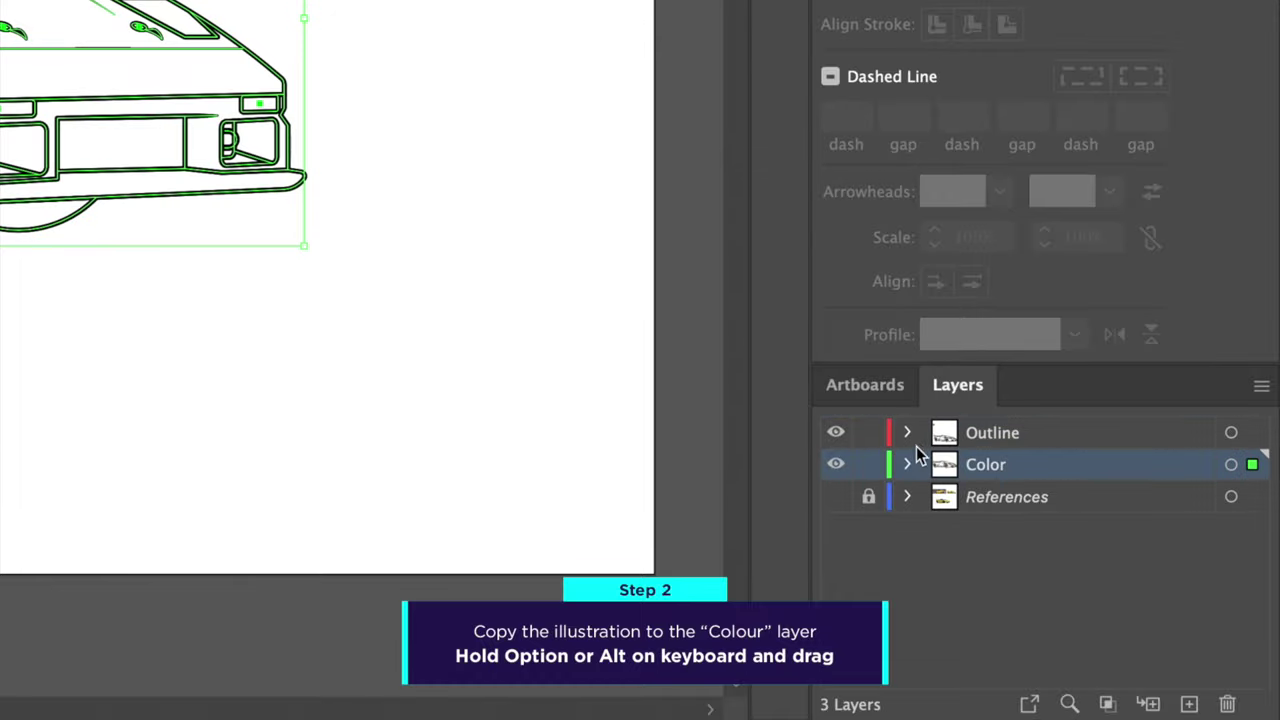
left_click(835, 432)
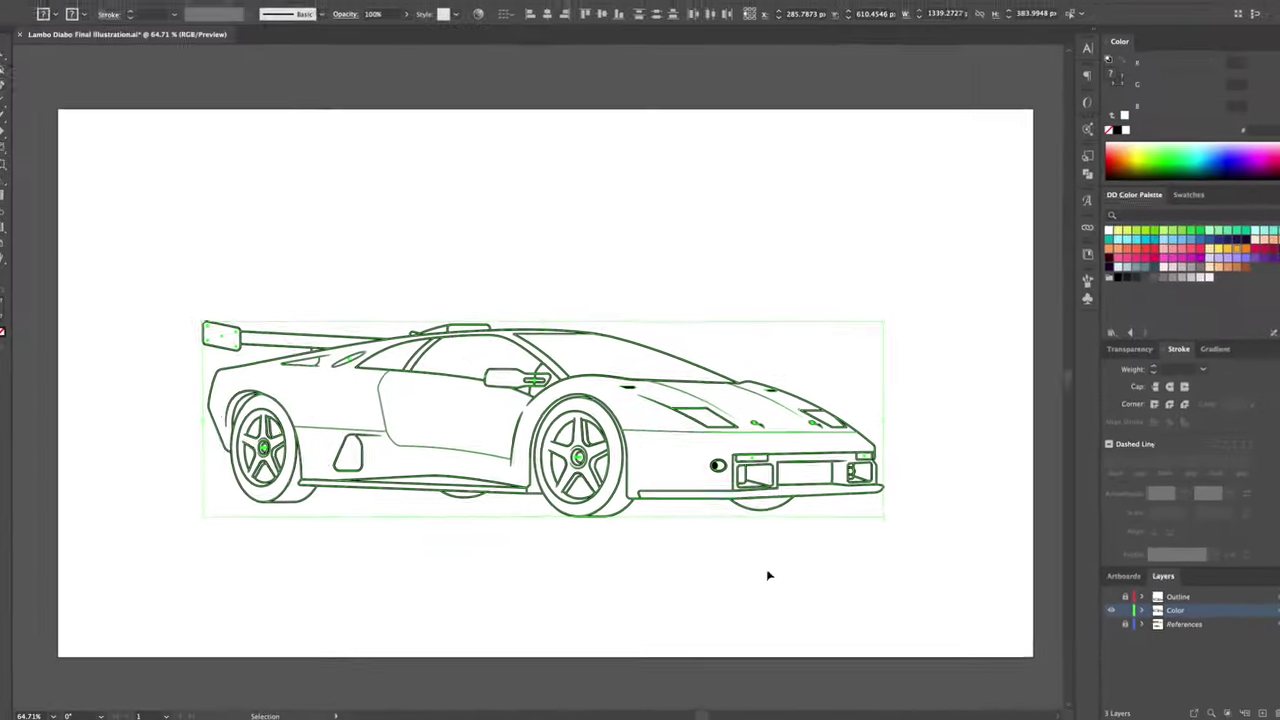
left_click(766, 577)
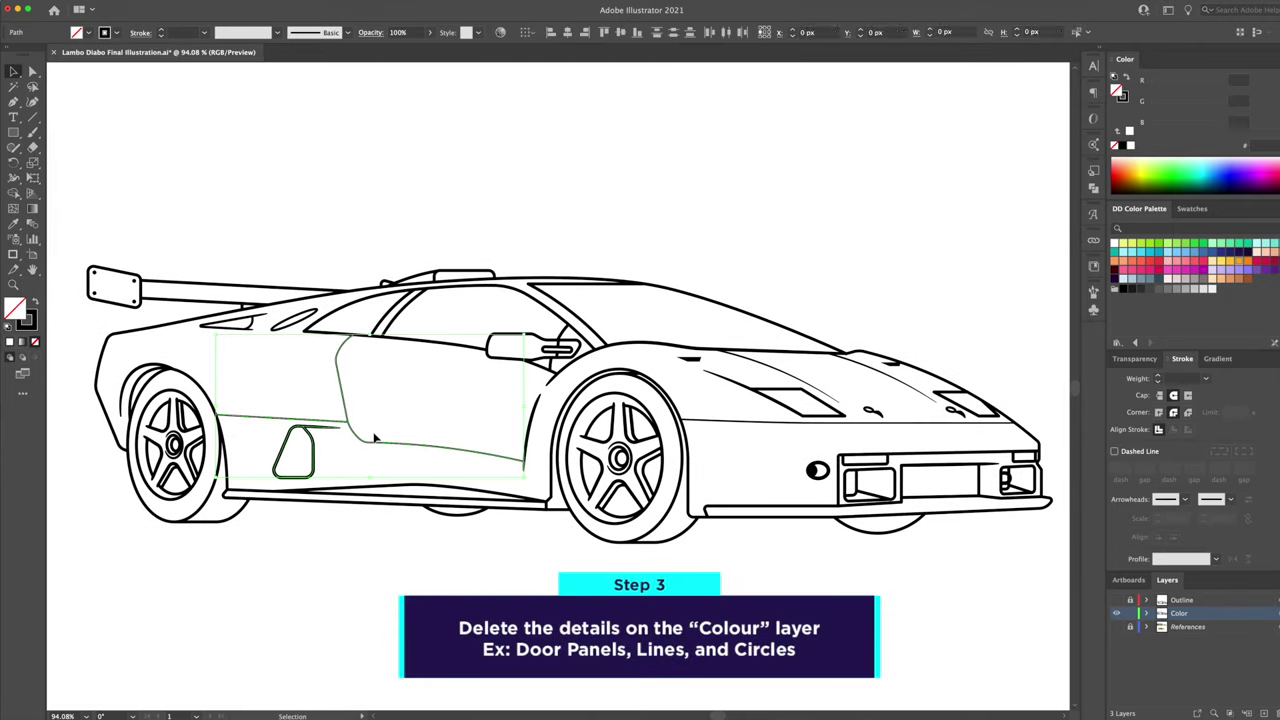
Step: Delete the small detail strokes from the Color copy and select all the car's paths
key("Delete")
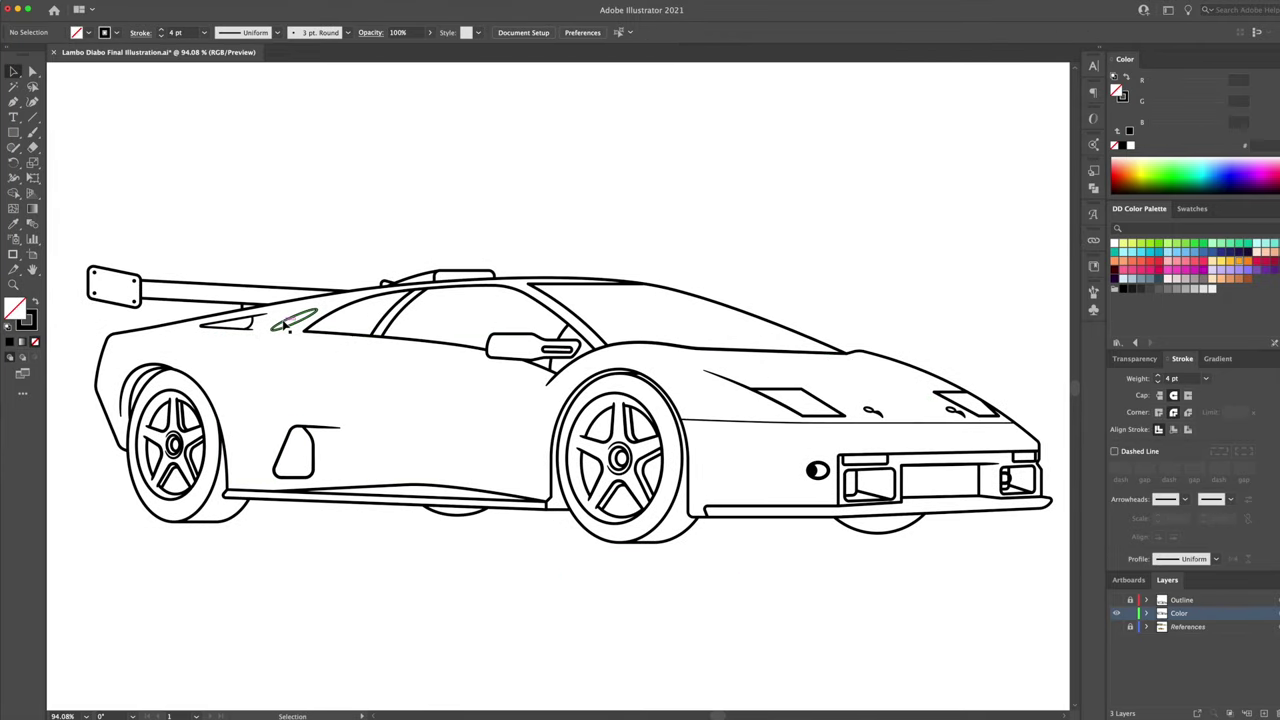
key("shift+x")
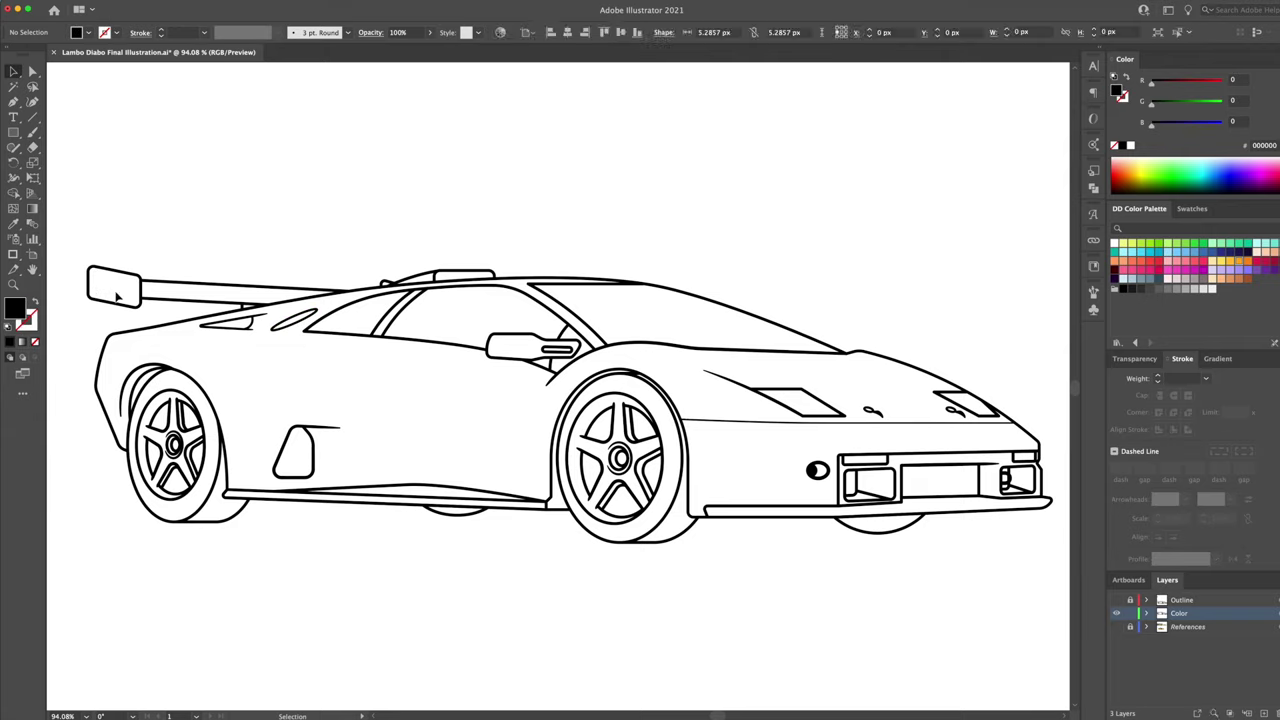
key("shift+x")
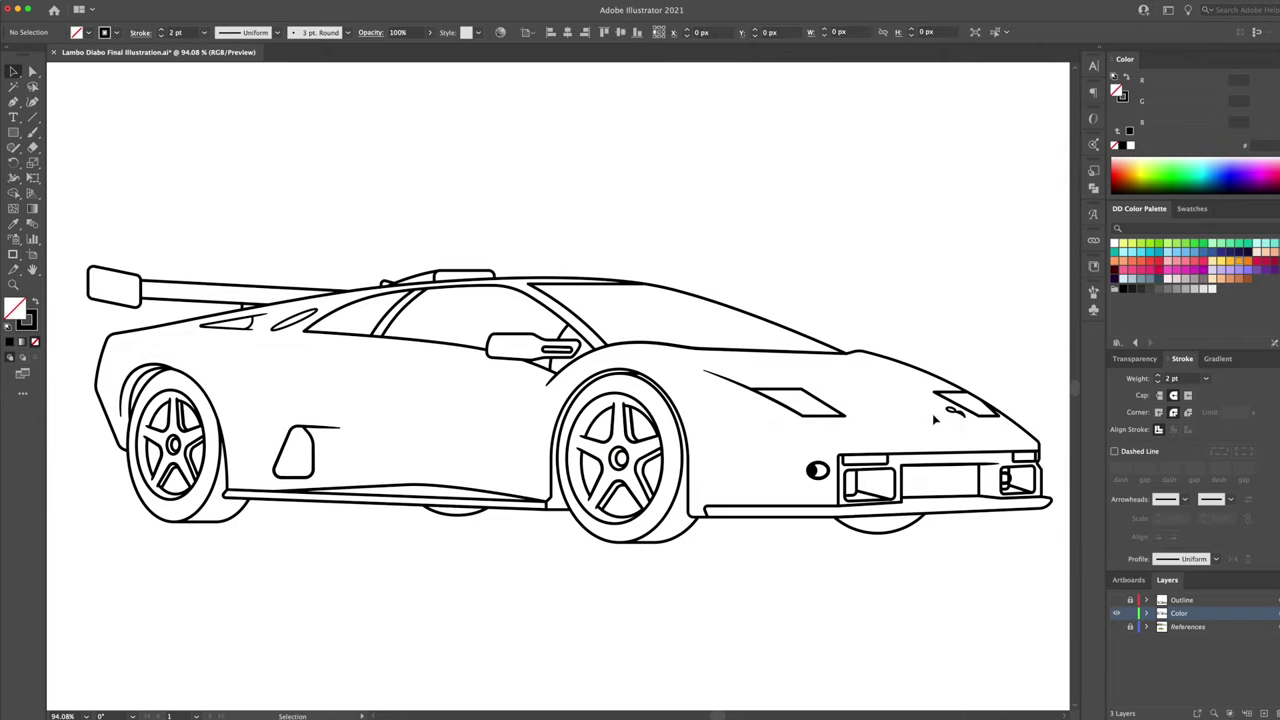
left_click(888, 499)
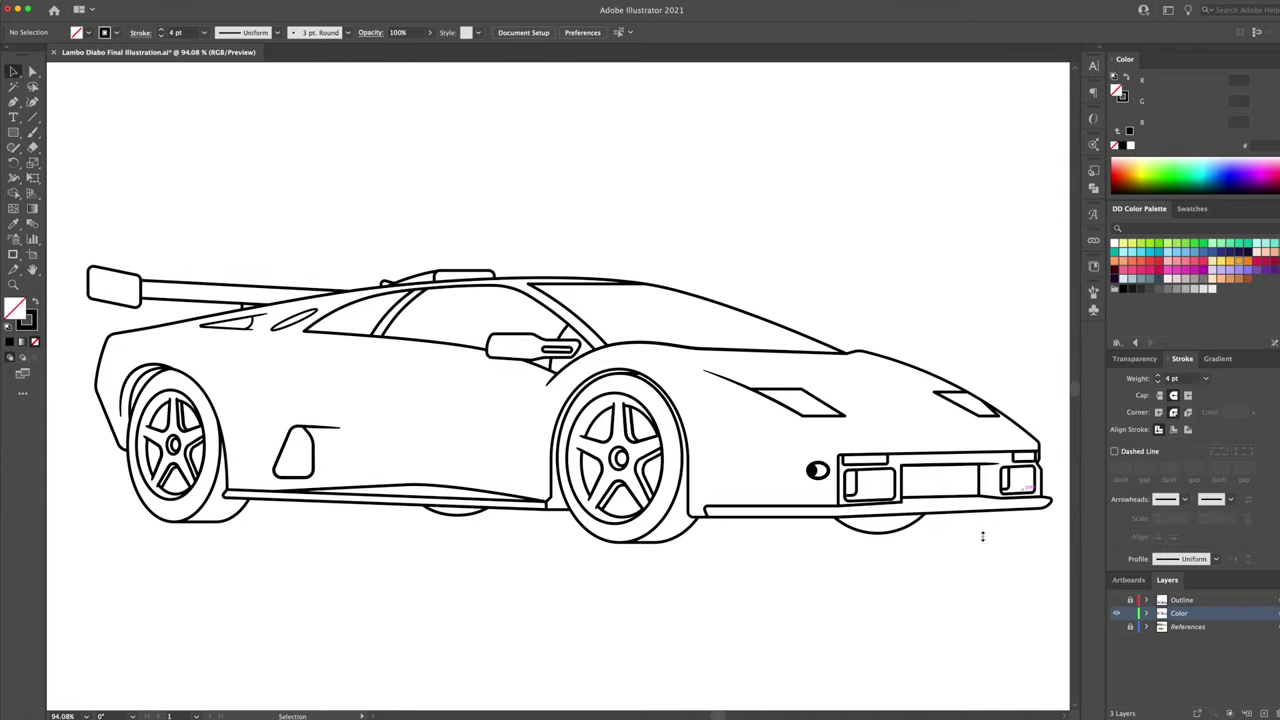
key("ctrl+a")
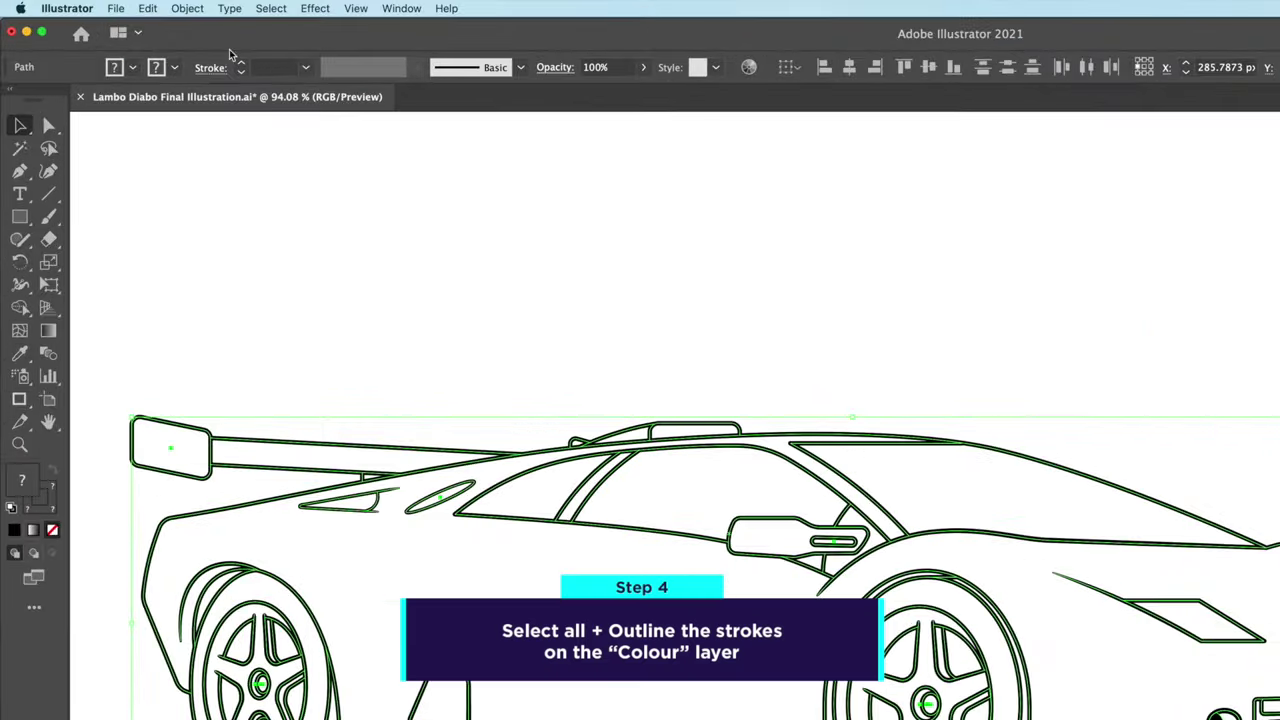
Step: Apply Object > Path > Outline Stroke to all paths, then unite them with Pathfinder
left_click(188, 9)
mouse_move(191, 347)
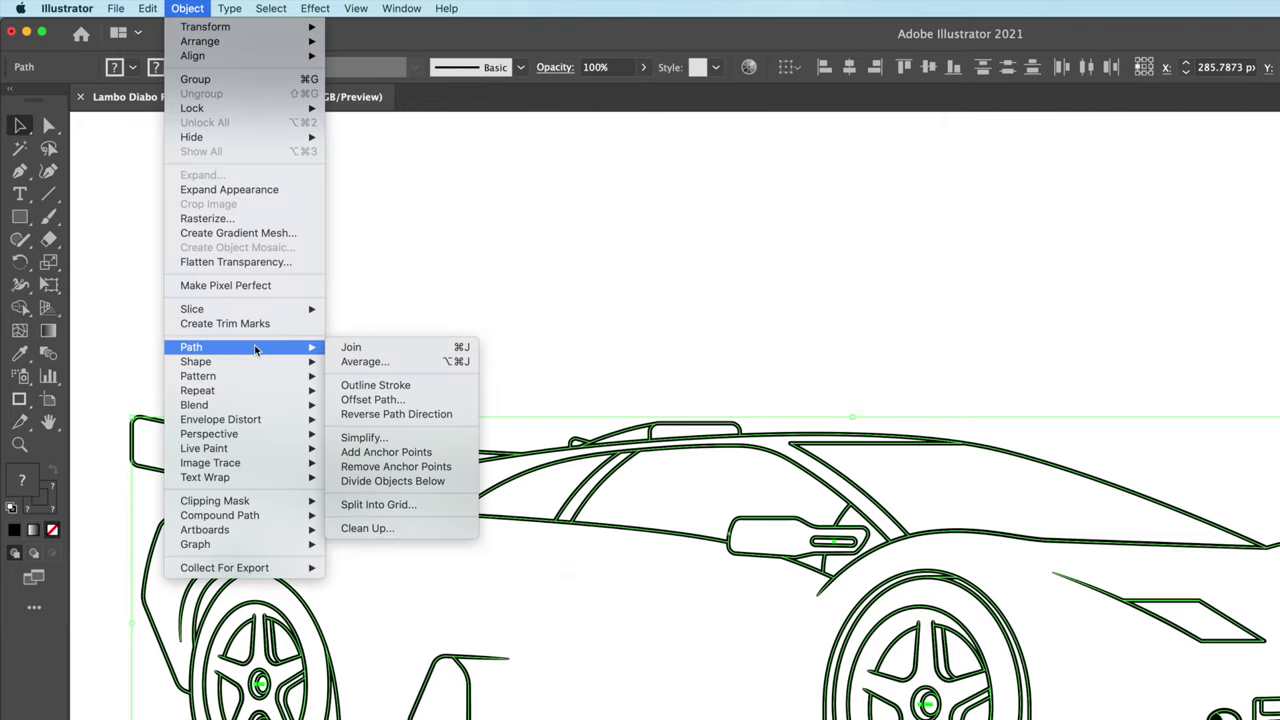
left_click(397, 390)
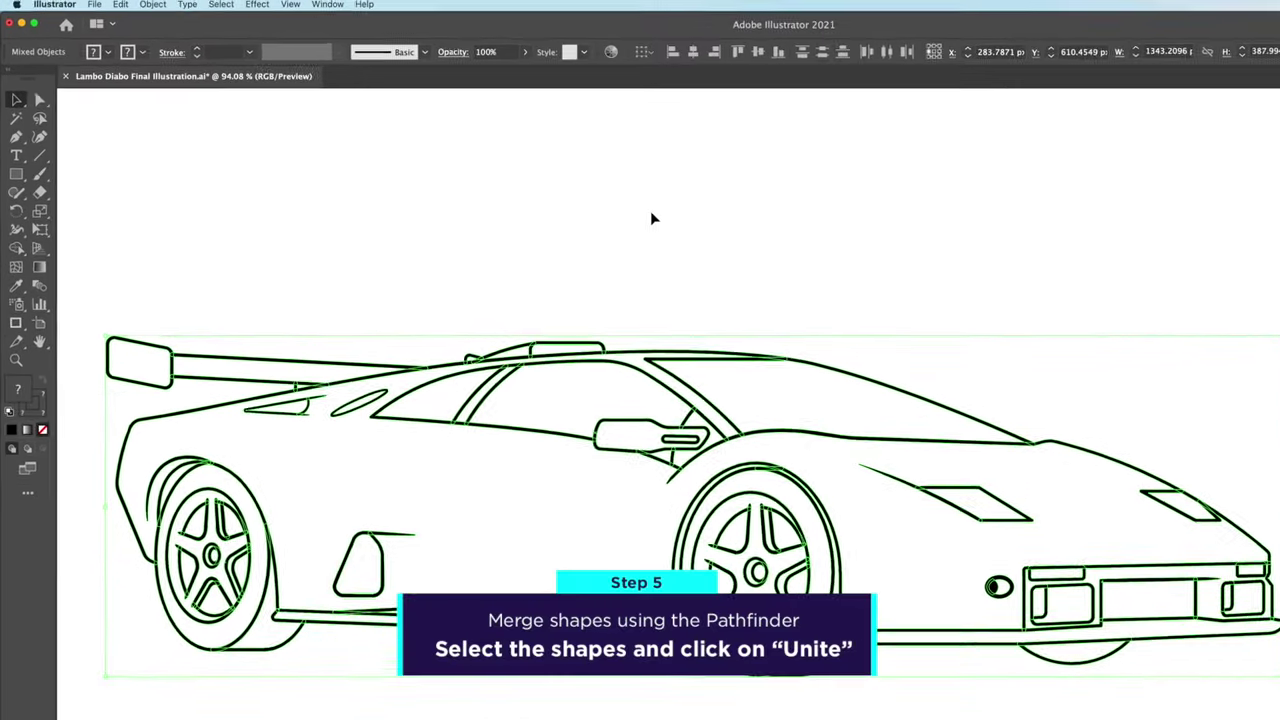
left_click(343, 7)
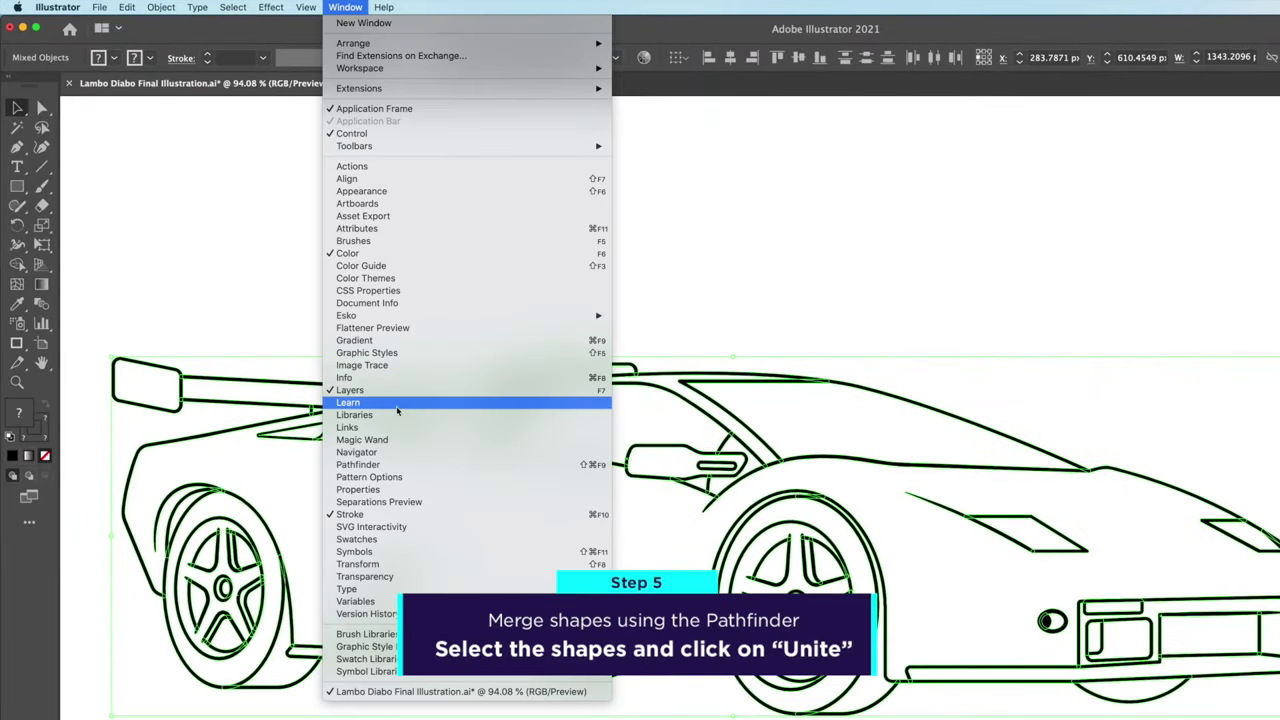
left_click(360, 465)
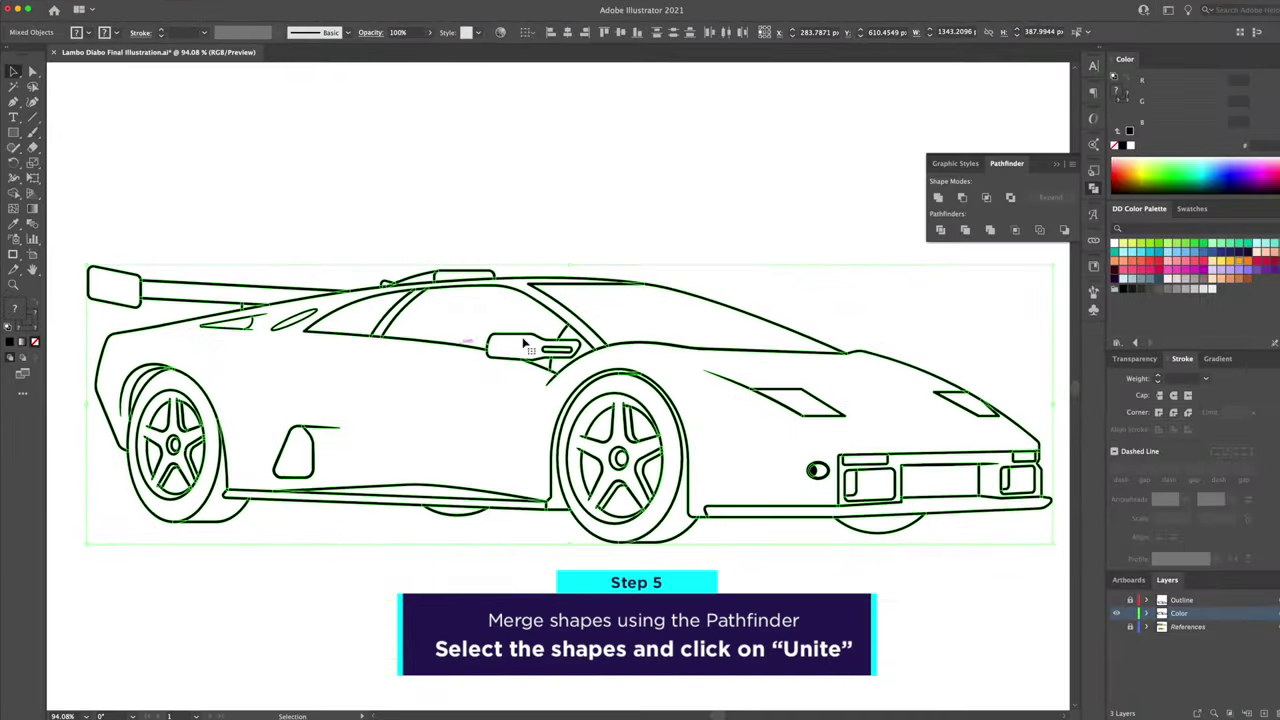
left_click(938, 197)
left_click(116, 0)
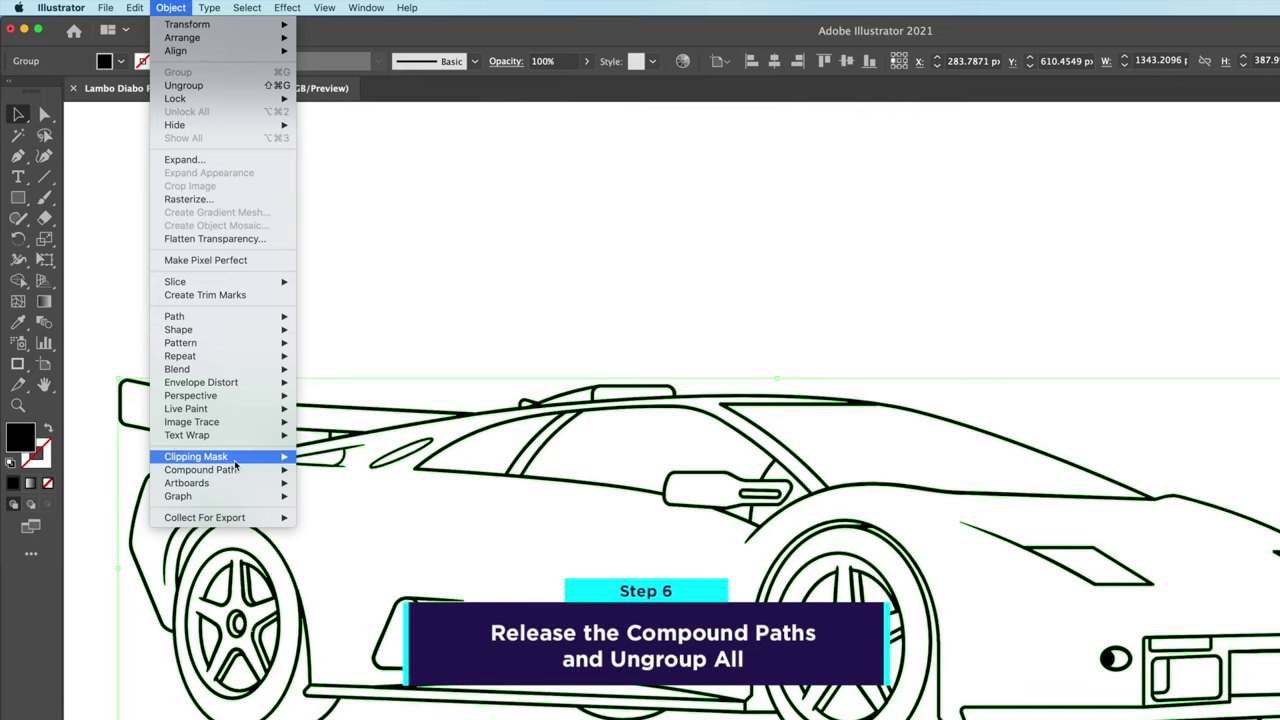
mouse_move(185, 429)
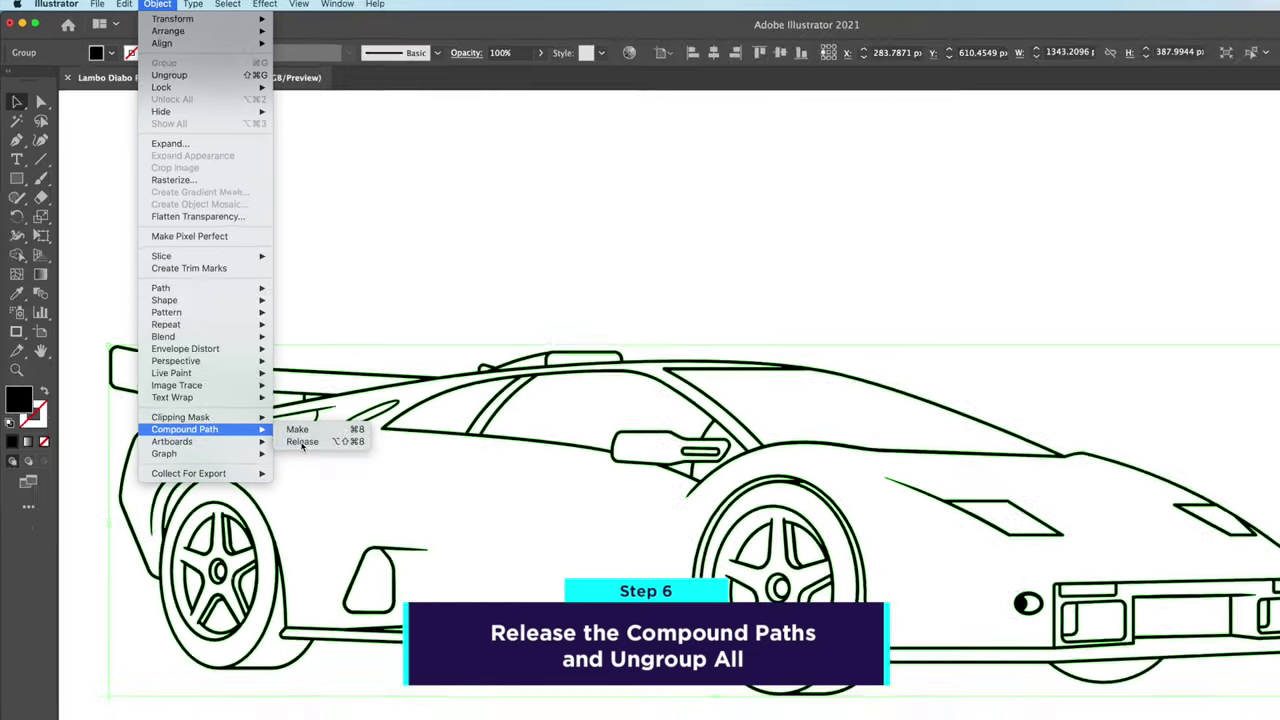
Step: Release the compound paths and ungroup the car into separate shapes
left_click(327, 483)
left_click(287, 192)
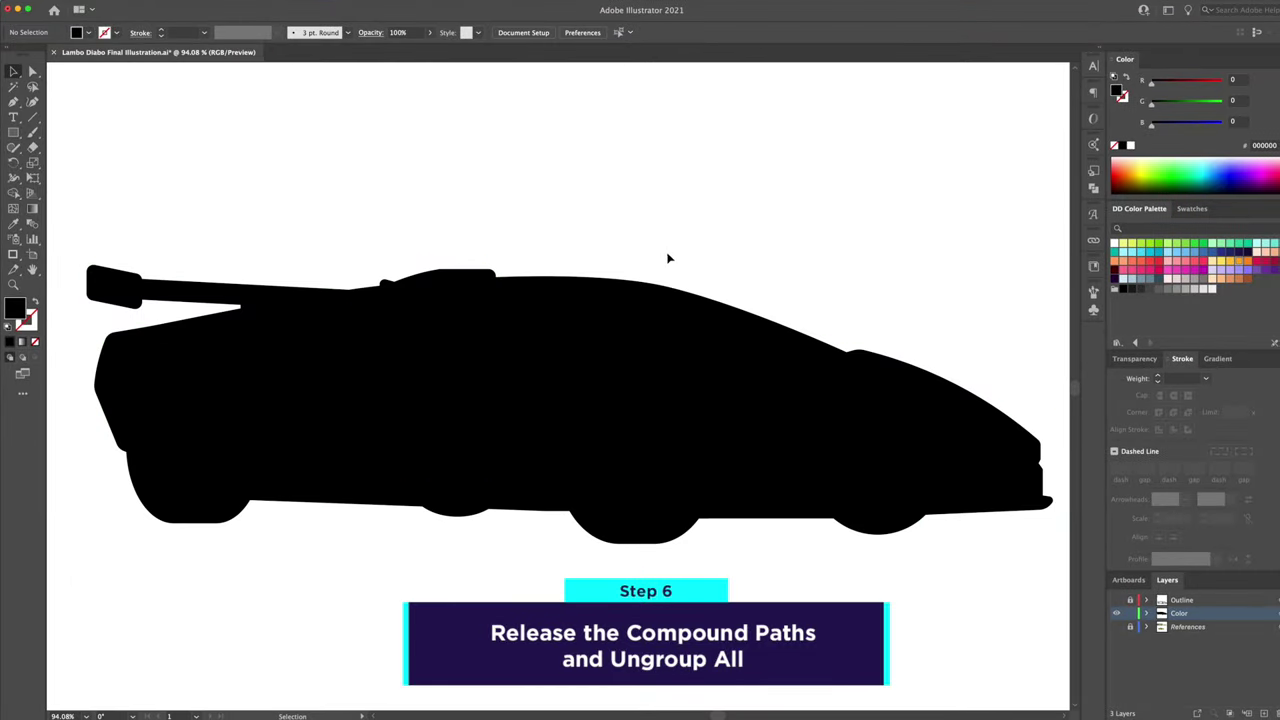
left_click(712, 300)
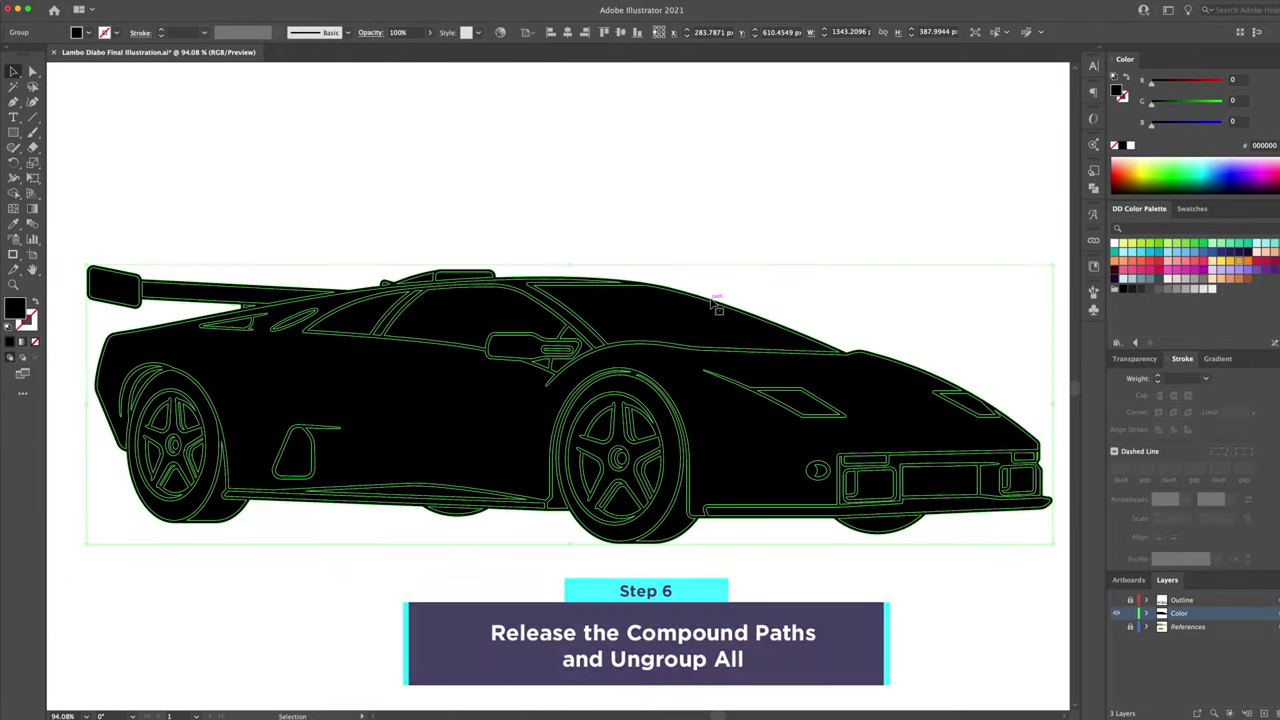
right_click(712, 300)
left_click(735, 384)
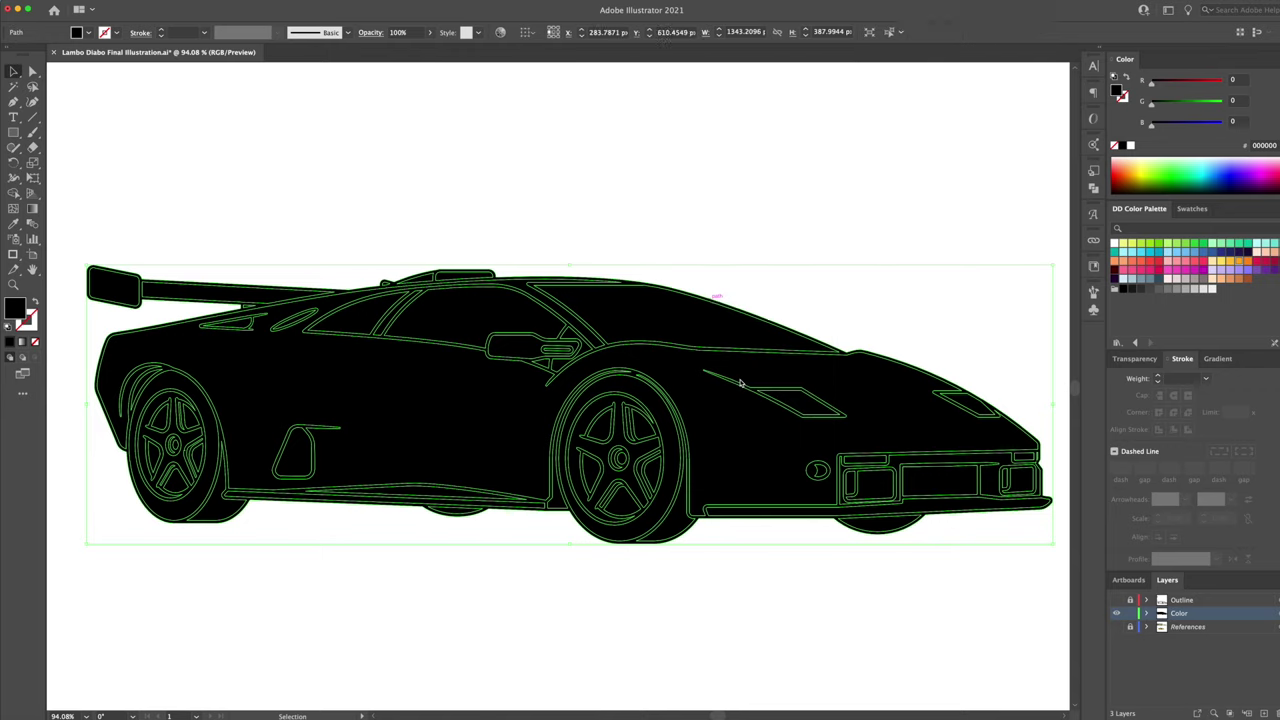
left_click(786, 271)
Step: Delete the outer silhouette, fill every shape orange FFAD1D, and show the Outline layer
left_click(760, 320)
key("Delete")
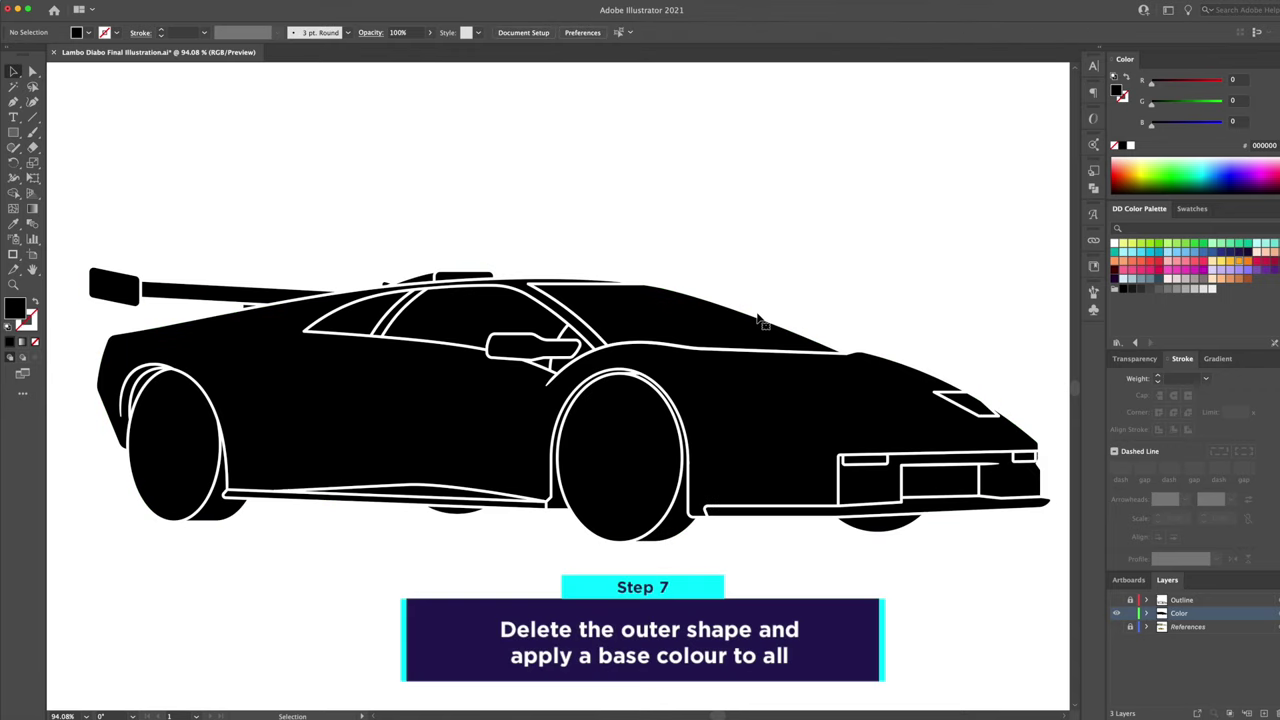
key("ctrl+a")
left_click(1238, 264)
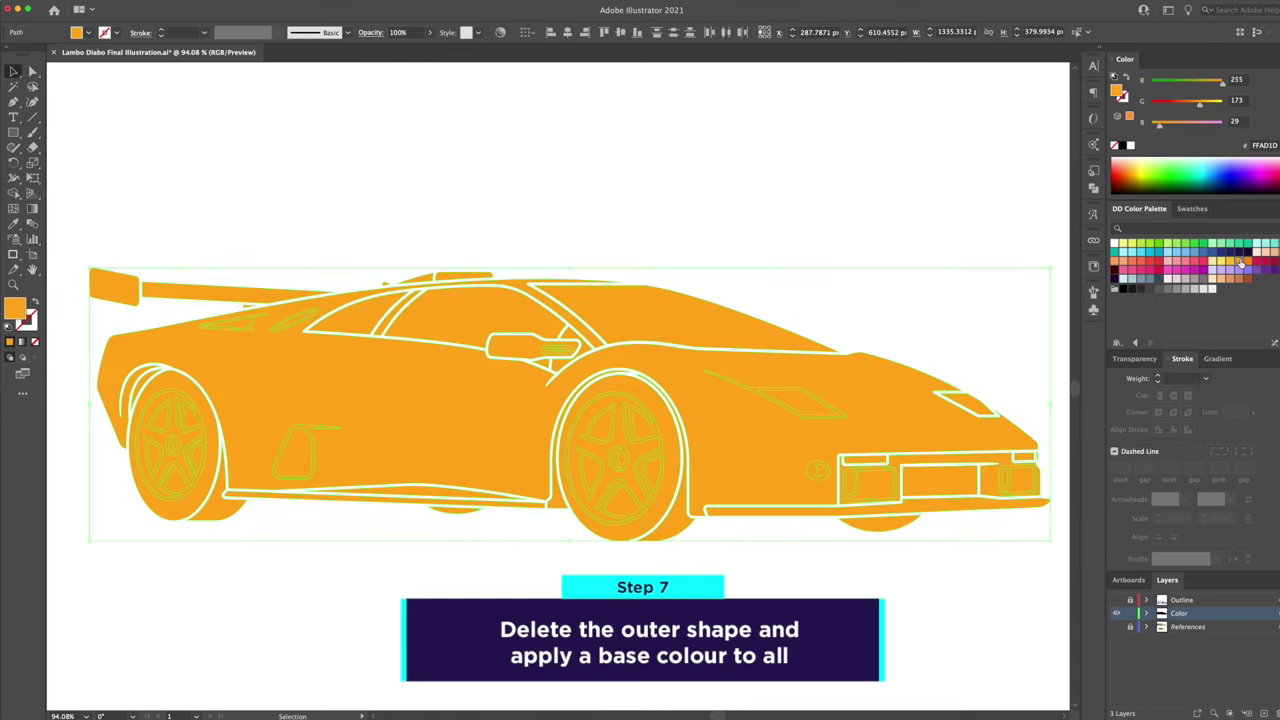
left_click(909, 219)
left_click(1118, 599)
scroll(730, 584, "down", 1)
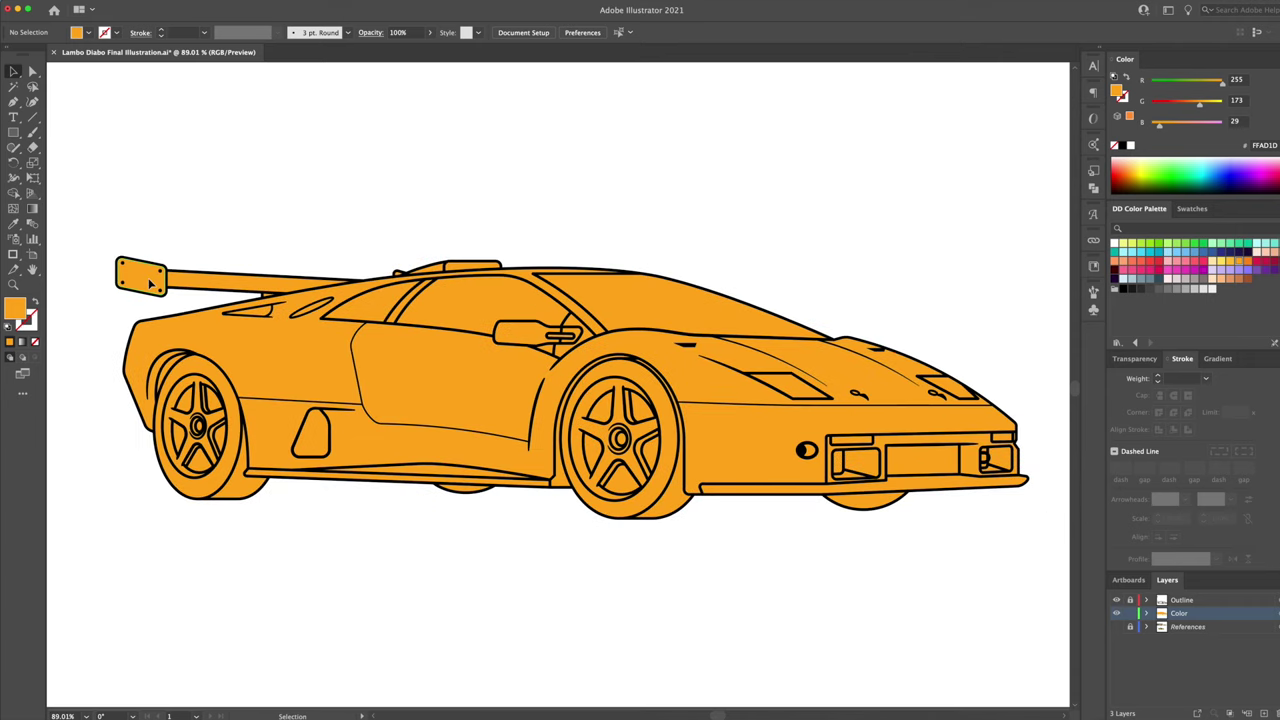
left_click(301, 297)
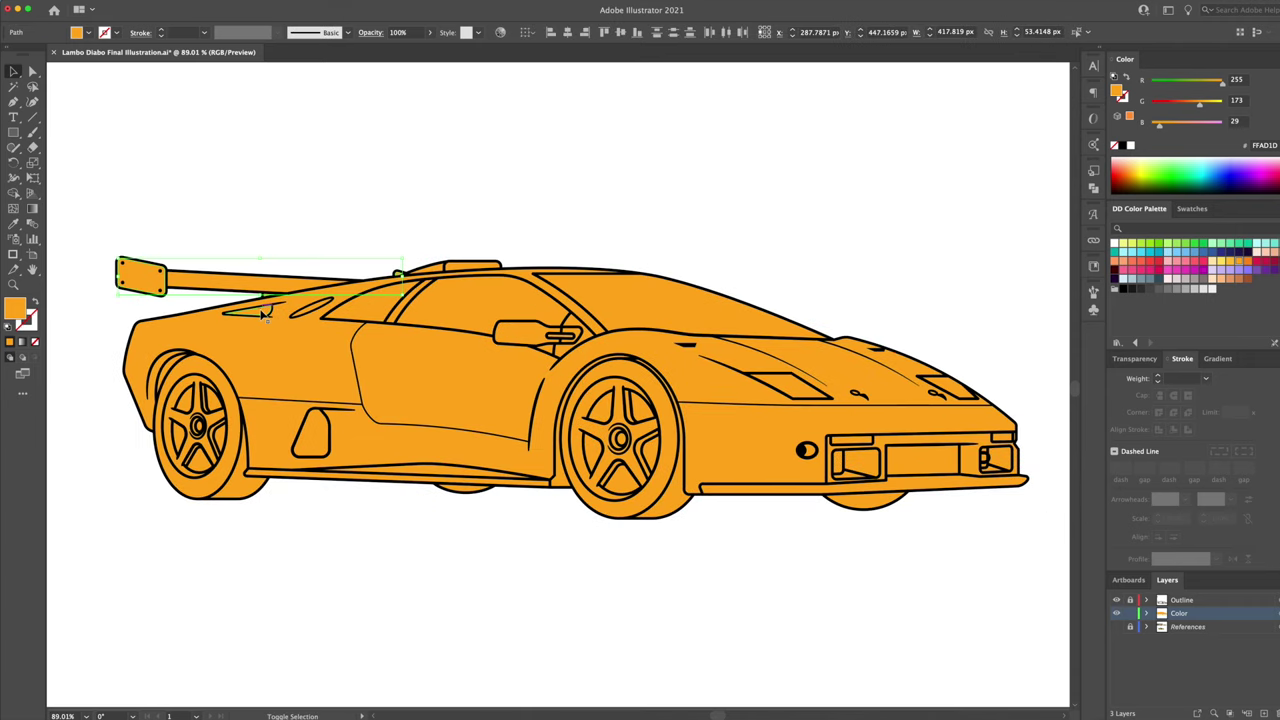
left_click(262, 315, "shift")
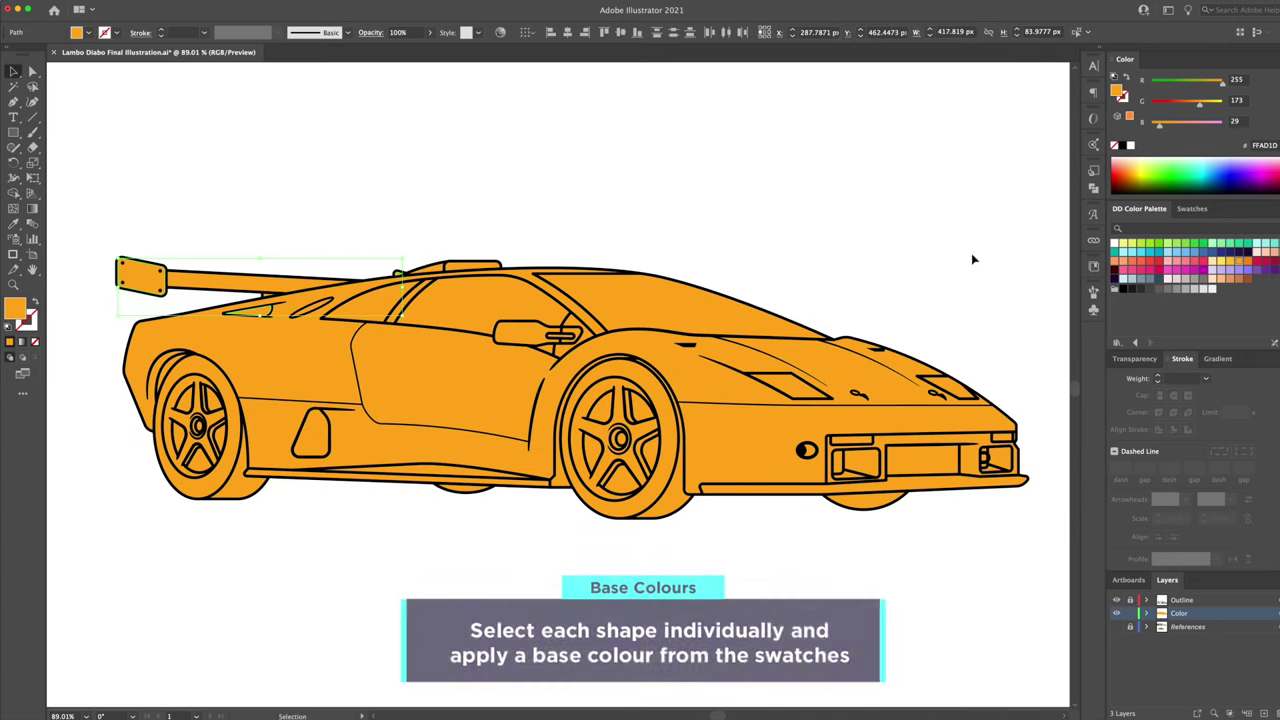
Step: Fill the spoiler, side air intake and front grille dark grey
left_click(1149, 290)
left_click(307, 422)
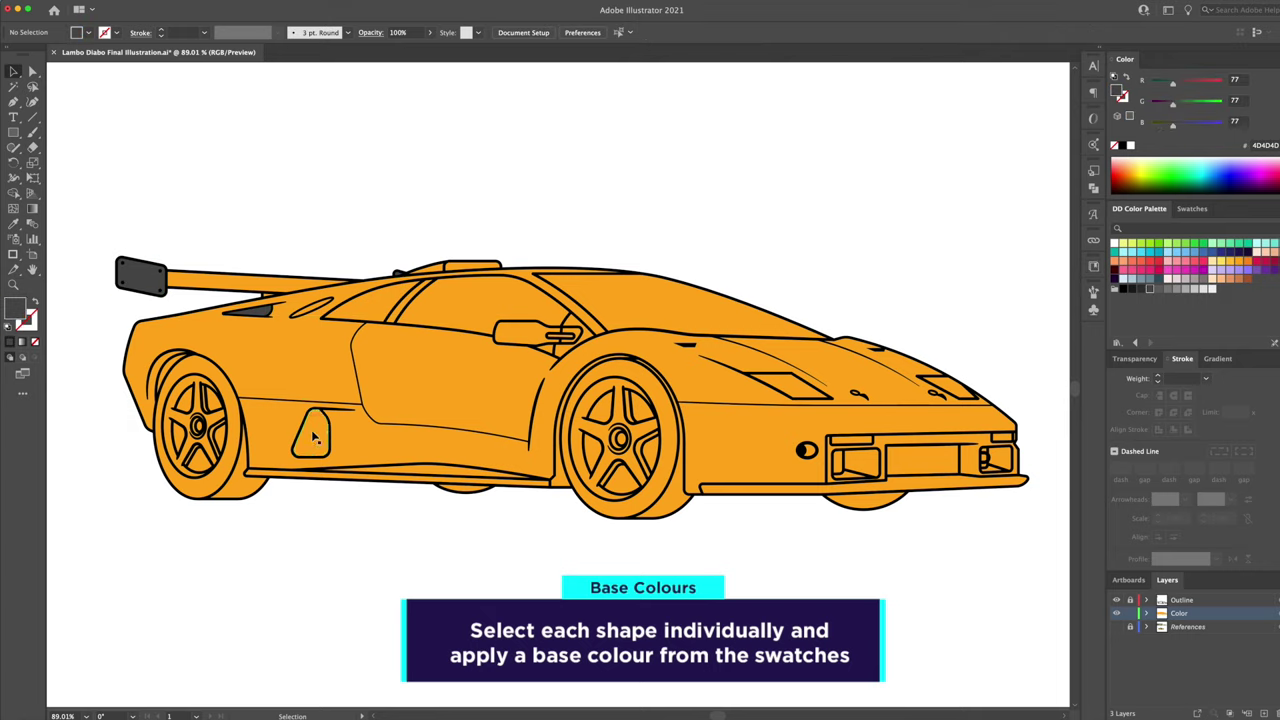
left_click(928, 462, "shift")
left_click(1141, 290)
key("ctrl+shift+a")
left_click(851, 460)
left_click(1133, 290)
Step: Fill both headlight strips and both hood vents light grey
left_click(850, 438)
left_click(1206, 289)
left_click(790, 384)
left_click(945, 384, "shift")
left_click(1206, 289)
key("ctrl+shift+a")
Step: Fill the windows grey and copy dark grey onto the window pillar with the Eyedropper
left_click(657, 301)
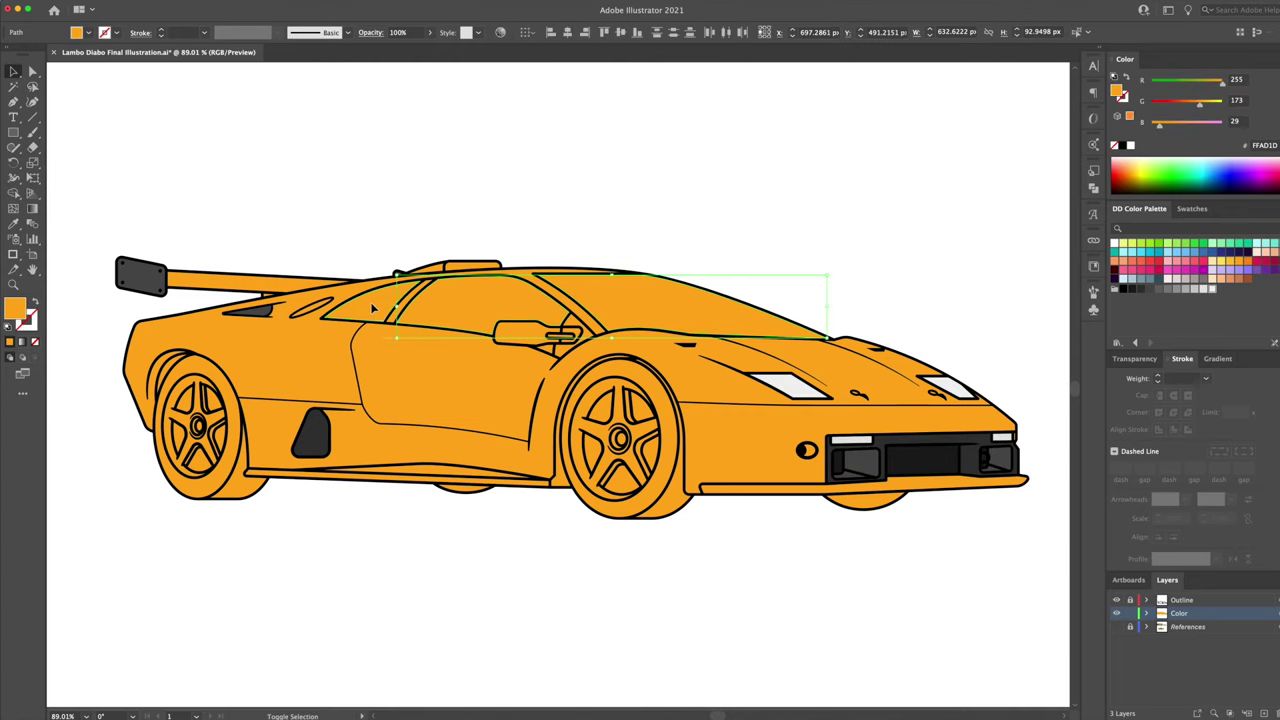
left_click(1147, 290)
left_click(689, 209)
left_click(405, 315)
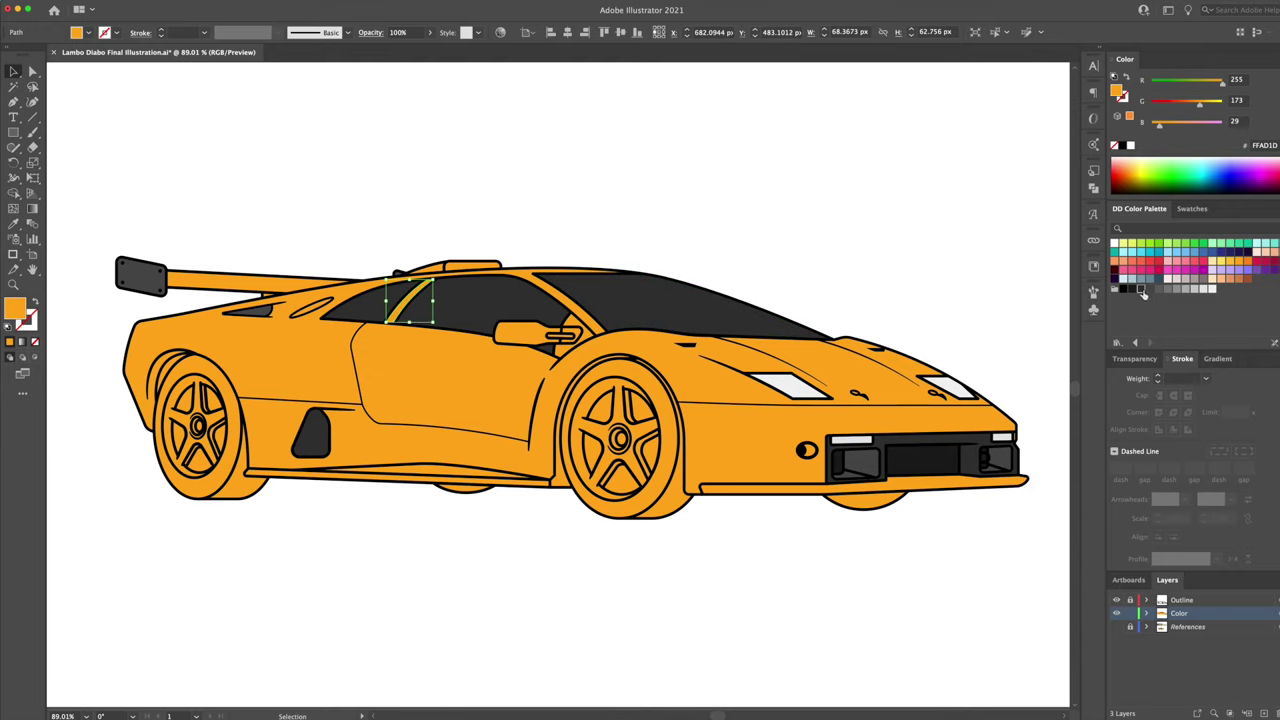
left_click(825, 227)
key("v")
left_click(564, 338)
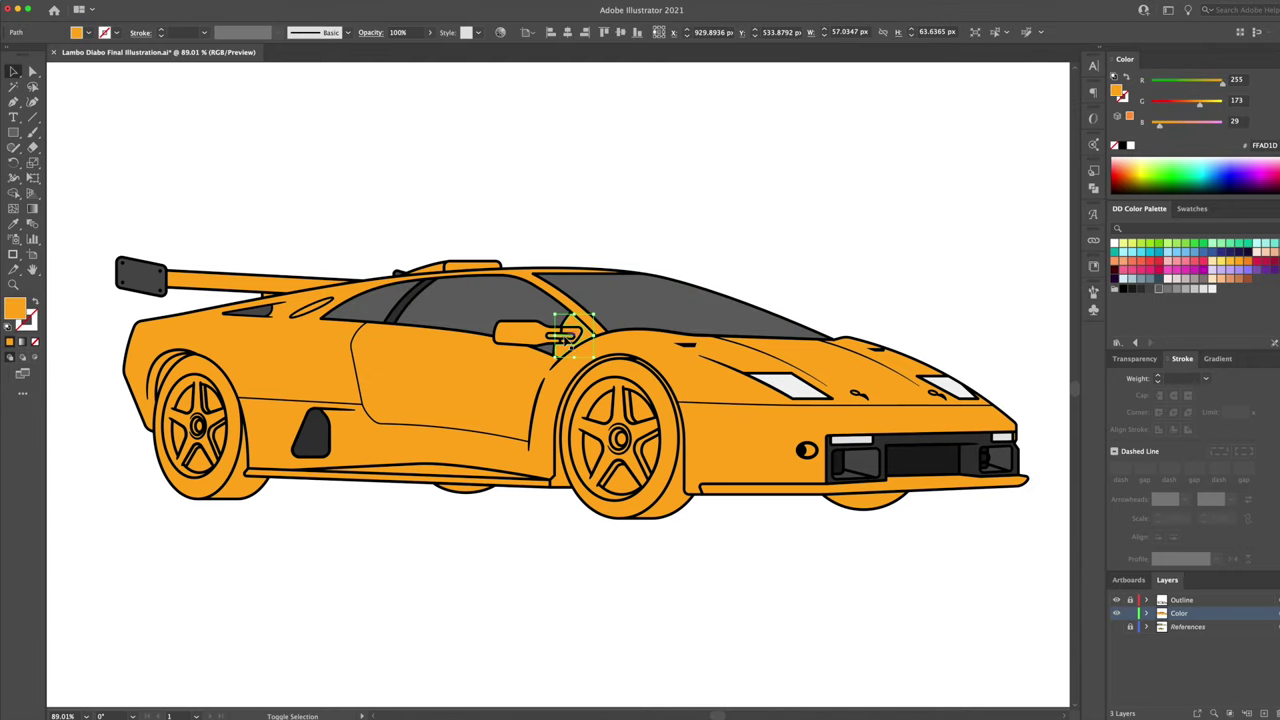
left_click(400, 303)
key("v")
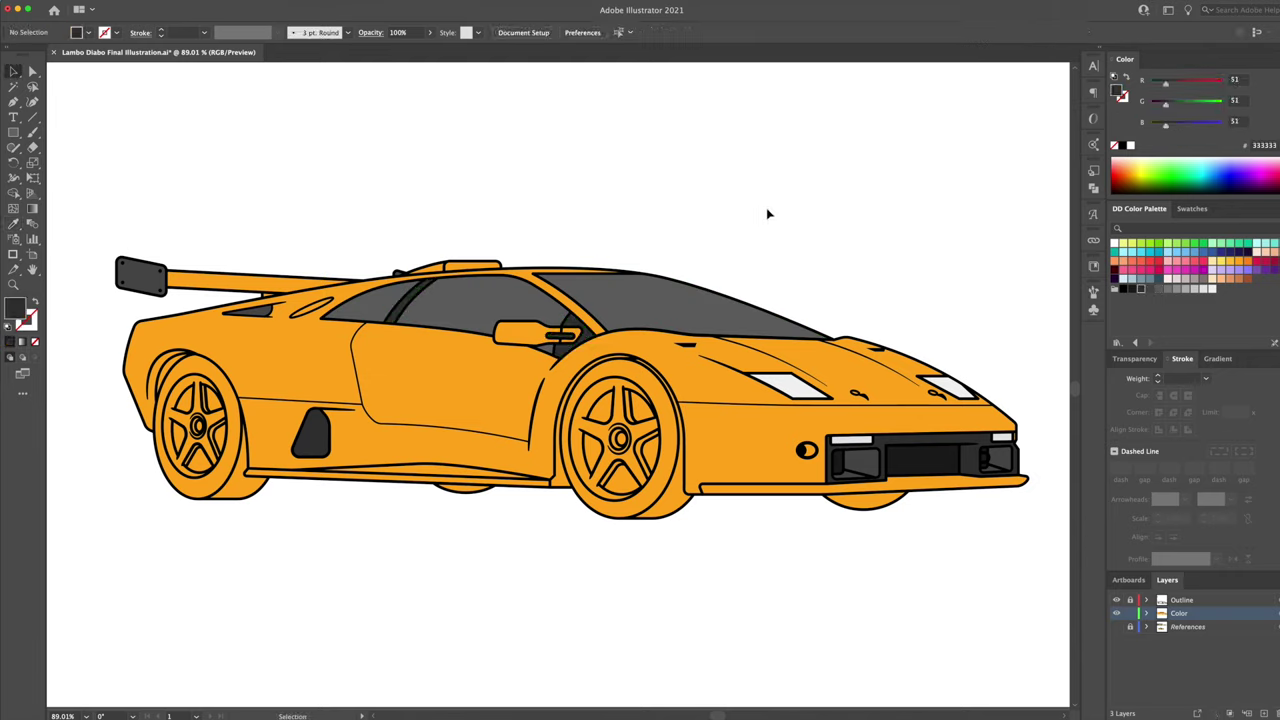
Step: Send the orange body shapes behind the tyres and fill the small stripe white
left_click(307, 428)
key("ctrl+shift+bracketleft")
left_click(823, 509)
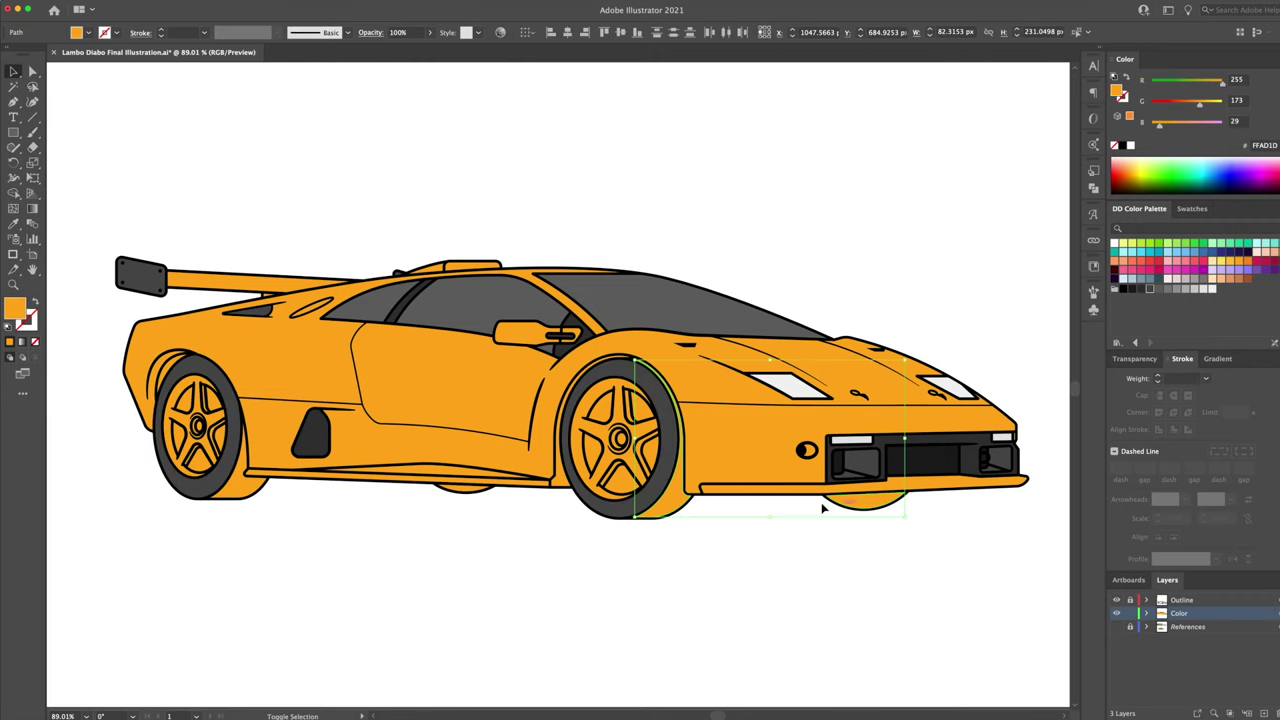
key("ctrl+shift+bracketleft")
left_click(838, 210)
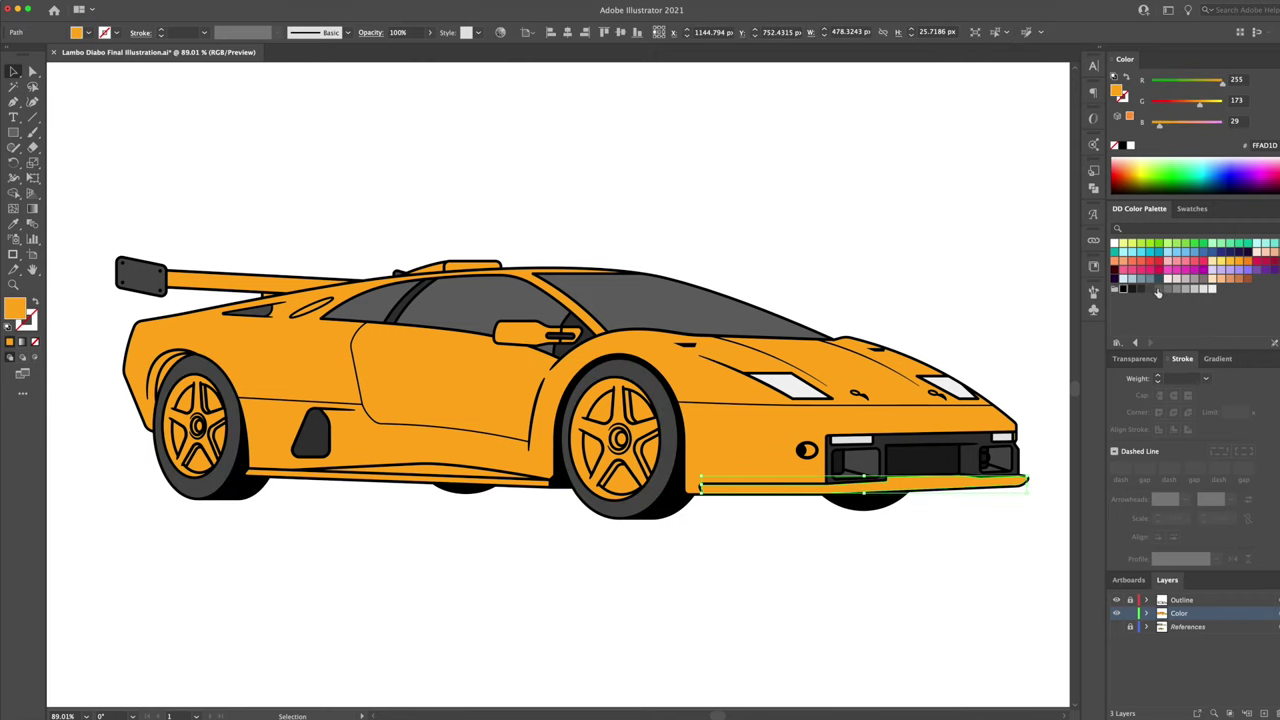
left_click(655, 451)
left_click(357, 534)
left_click(313, 312)
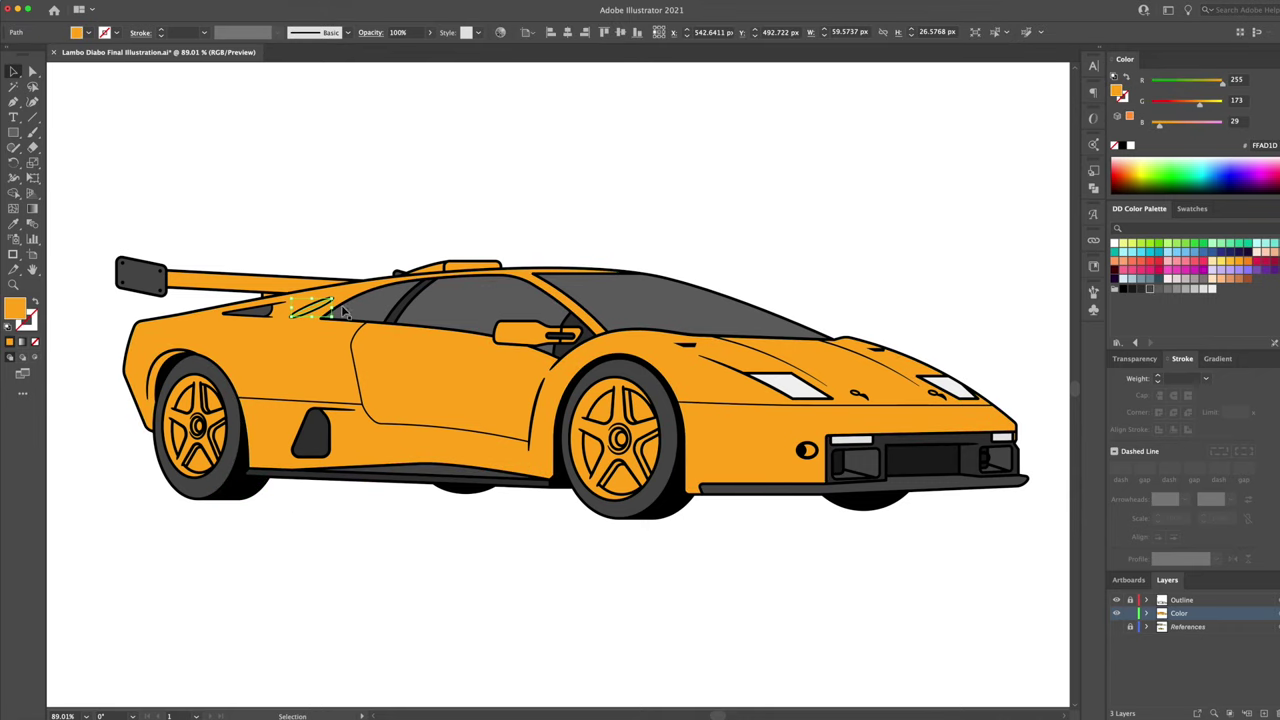
left_click(1213, 290)
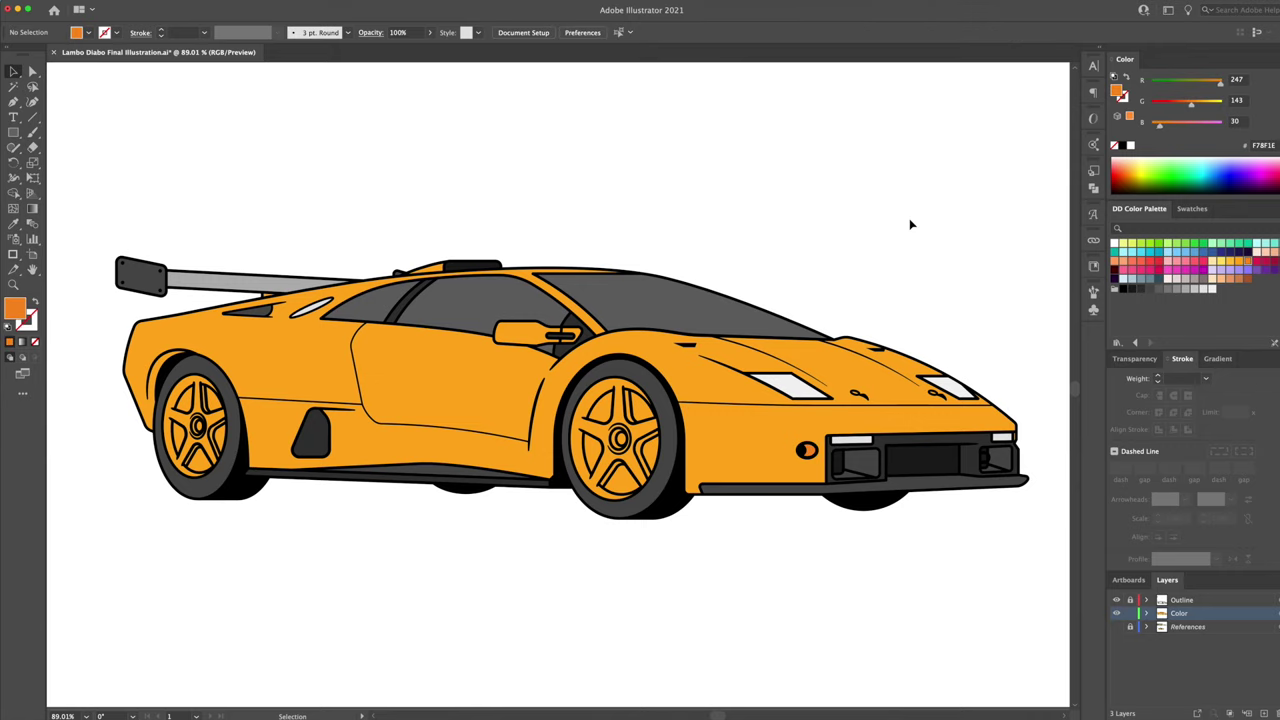
Step: Give the rim accents dark grey and all matching wheel rims light grey CCCCCC
scroll(661, 474, "up", 5)
left_click(600, 320)
key("i")
left_click(688, 535)
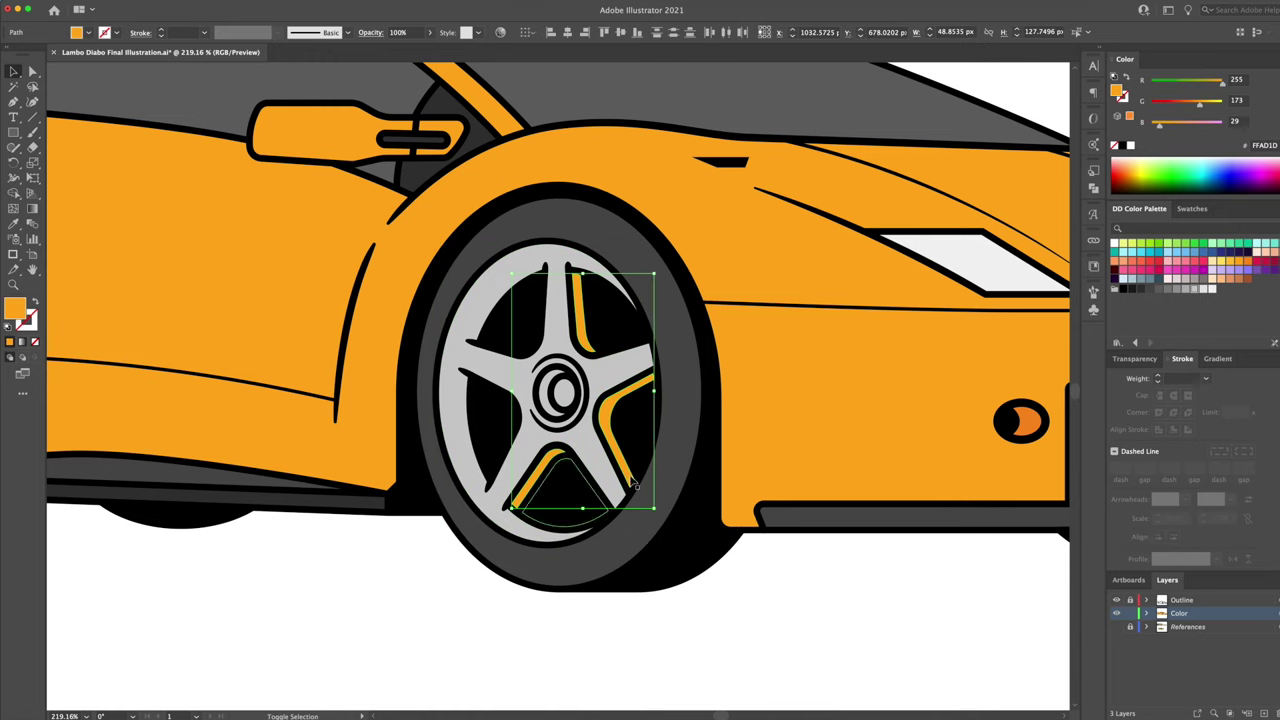
left_click(592, 462)
right_click(706, 517)
left_click(857, 688)
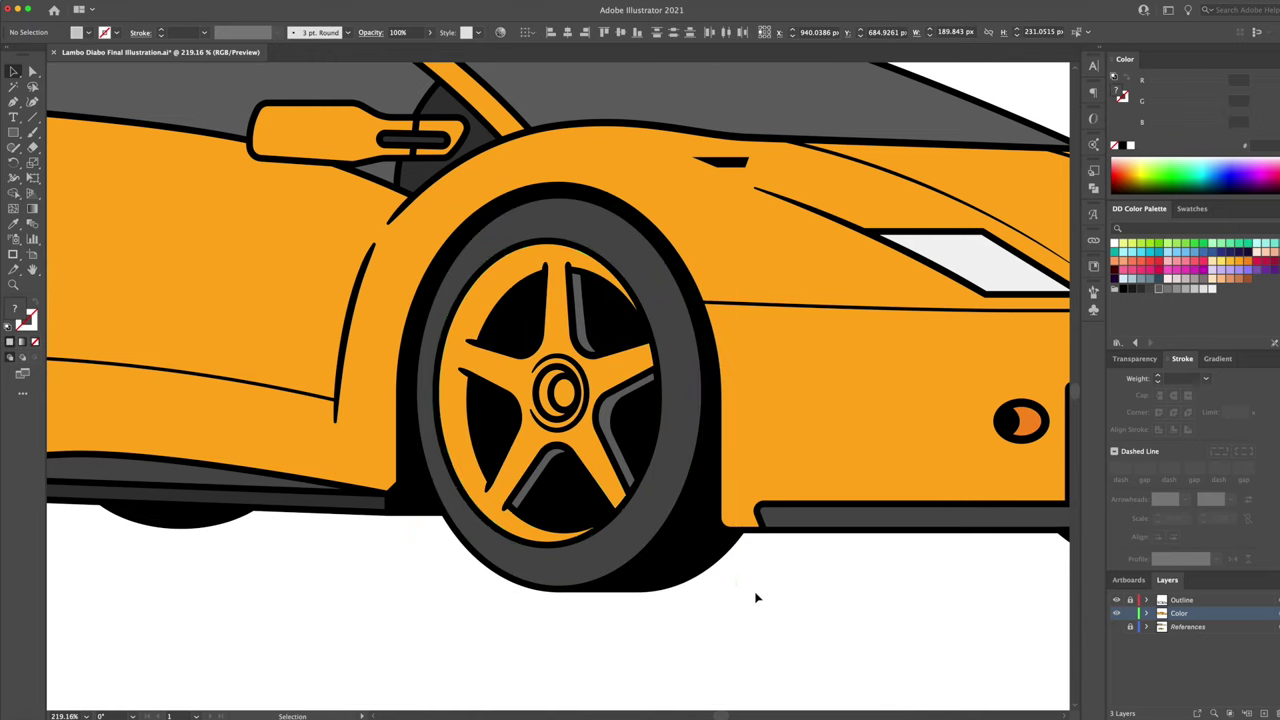
left_click(563, 393)
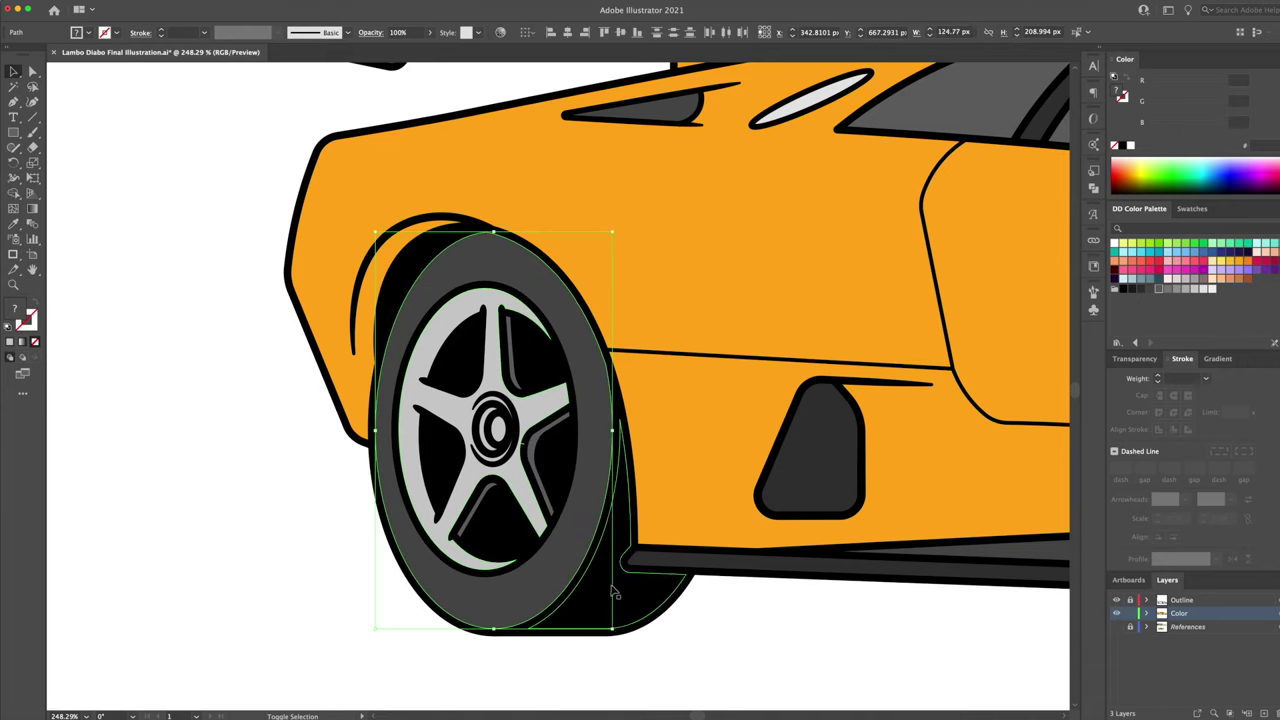
left_click(486, 440)
type("Shadow")
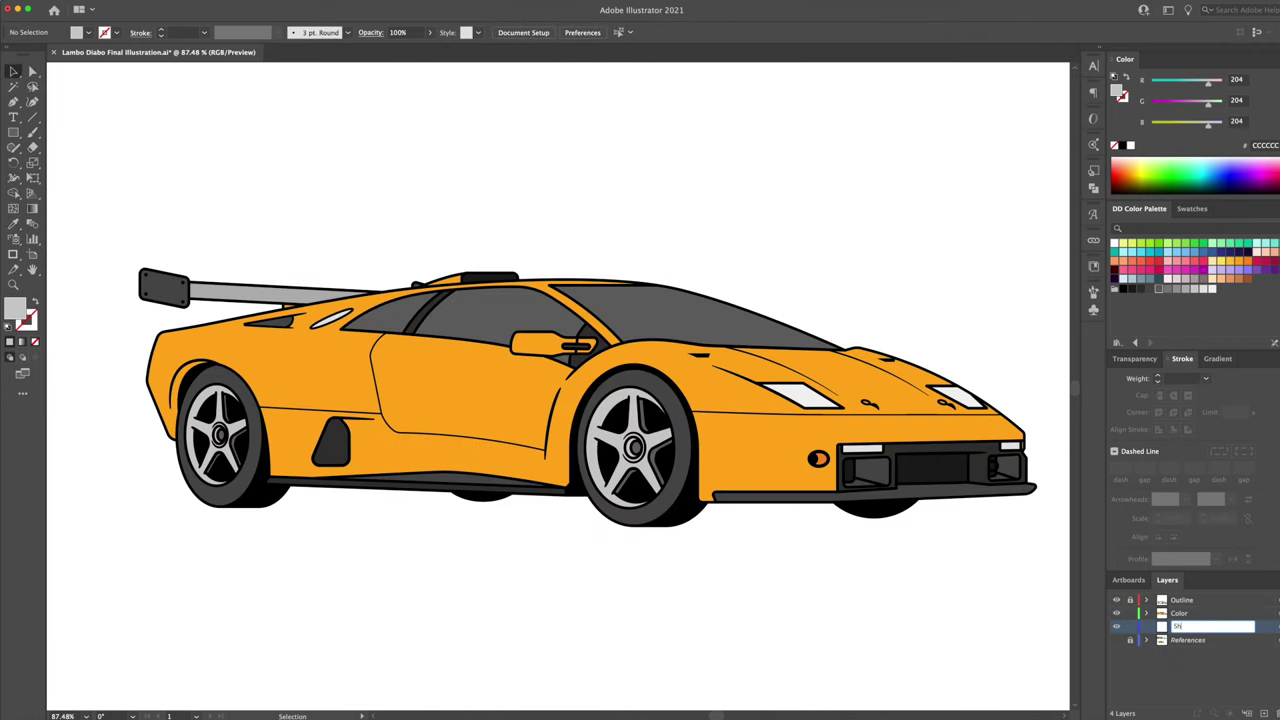
Step: Draw a wide black shadow ellipse under the car's tyres
left_click_drag(13, 131, 70, 163)
left_click_drag(172, 496, 1014, 537)
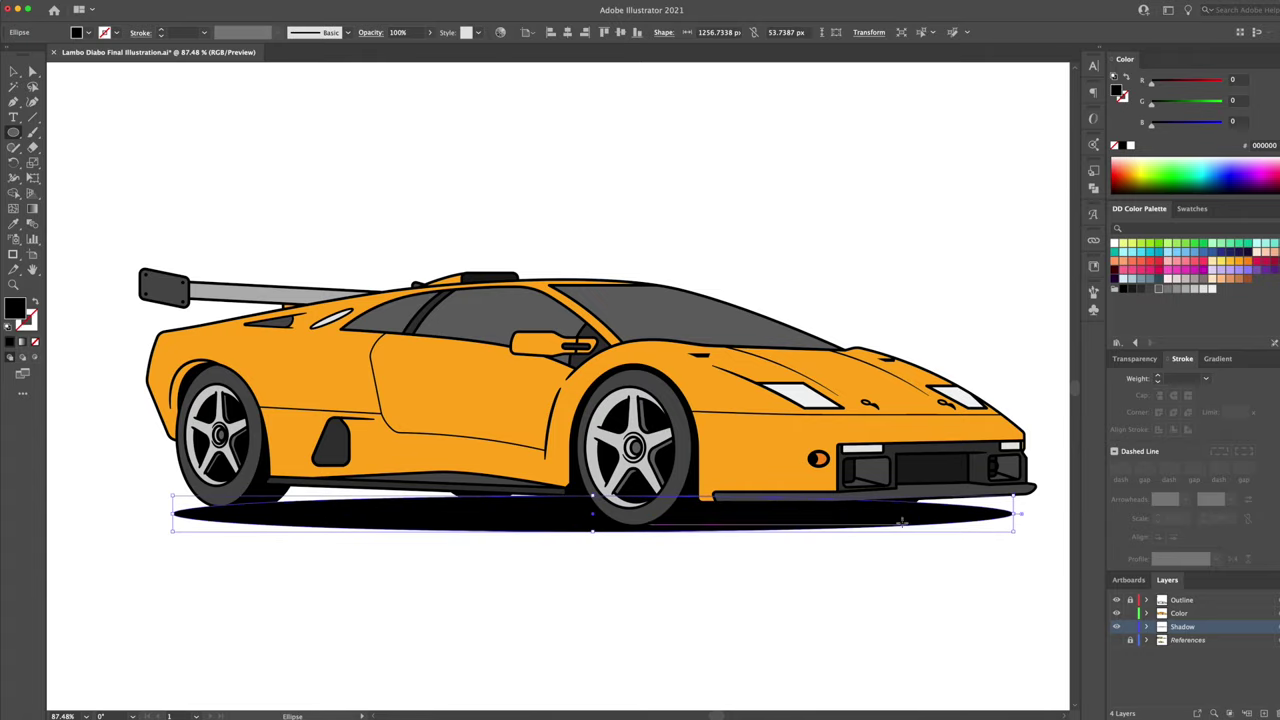
key("v")
left_click_drag(415, 526, 409, 517)
left_click(479, 587)
Step: Change the car's body shapes to the darker orange F78F1E
left_click(445, 460)
scroll(430, 524, "down", 2)
left_click(1247, 266)
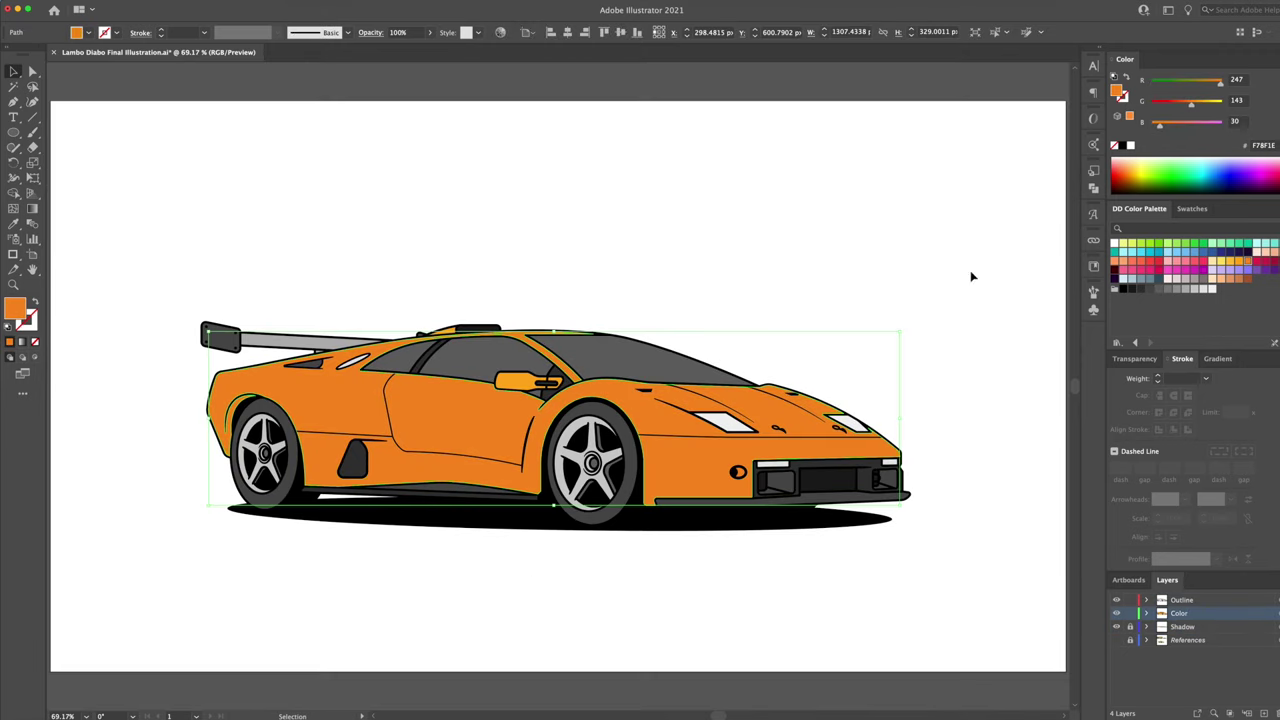
scroll(436, 325, "up", 3)
left_click(597, 220)
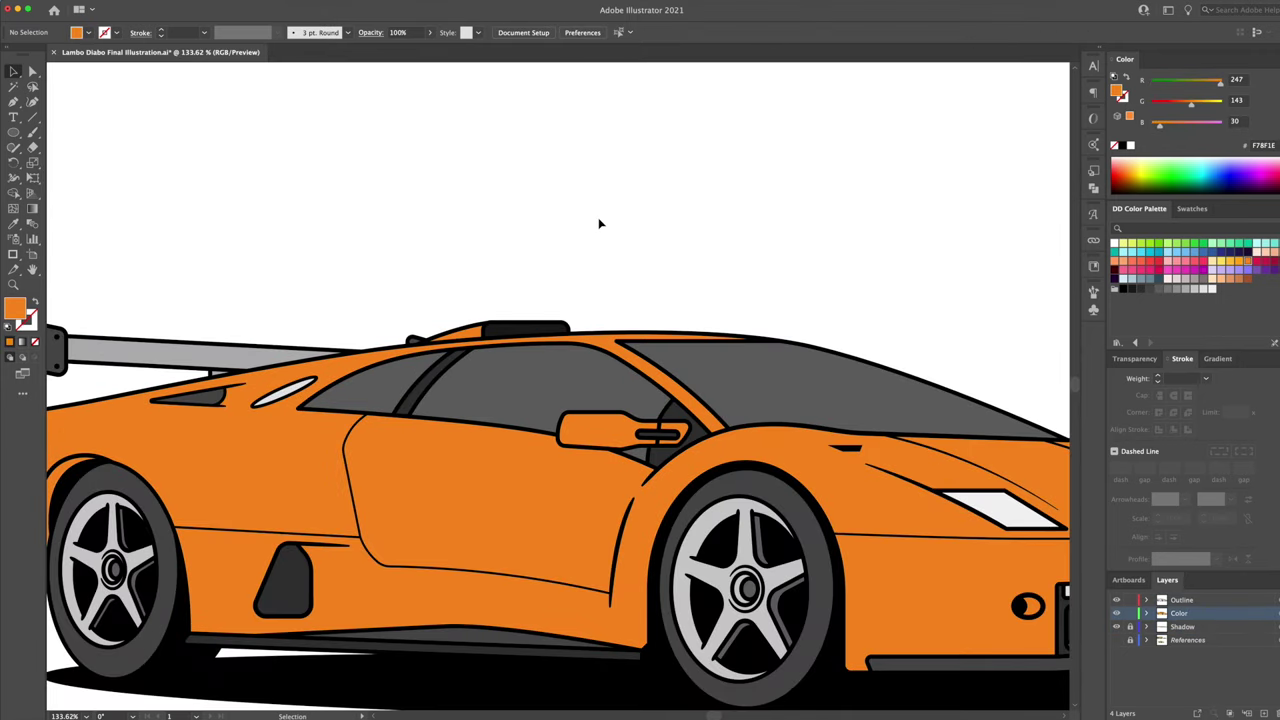
scroll(677, 226, "down", 3)
scroll(723, 334, "up", 4)
left_click(699, 338)
left_click(385, 338, "shift")
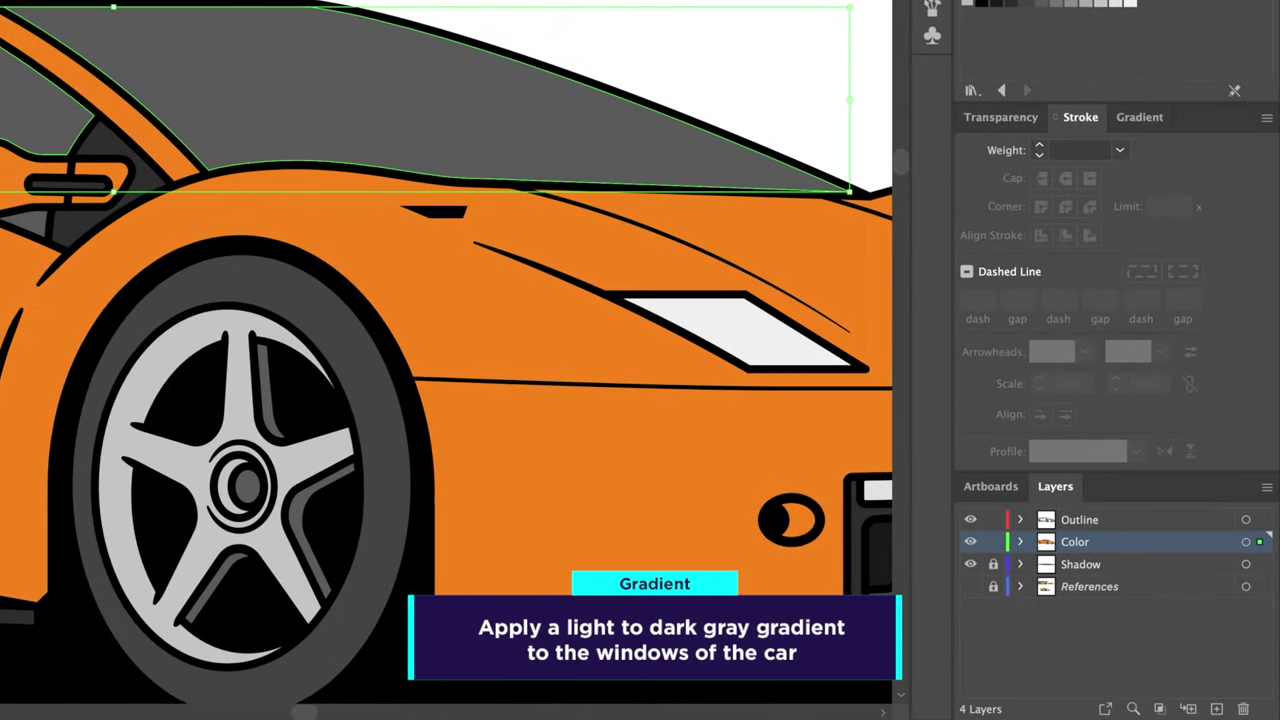
Step: Apply a light-to-dark grey gradient to the windshield, running top to bottom
left_click(1140, 117)
left_click(976, 160)
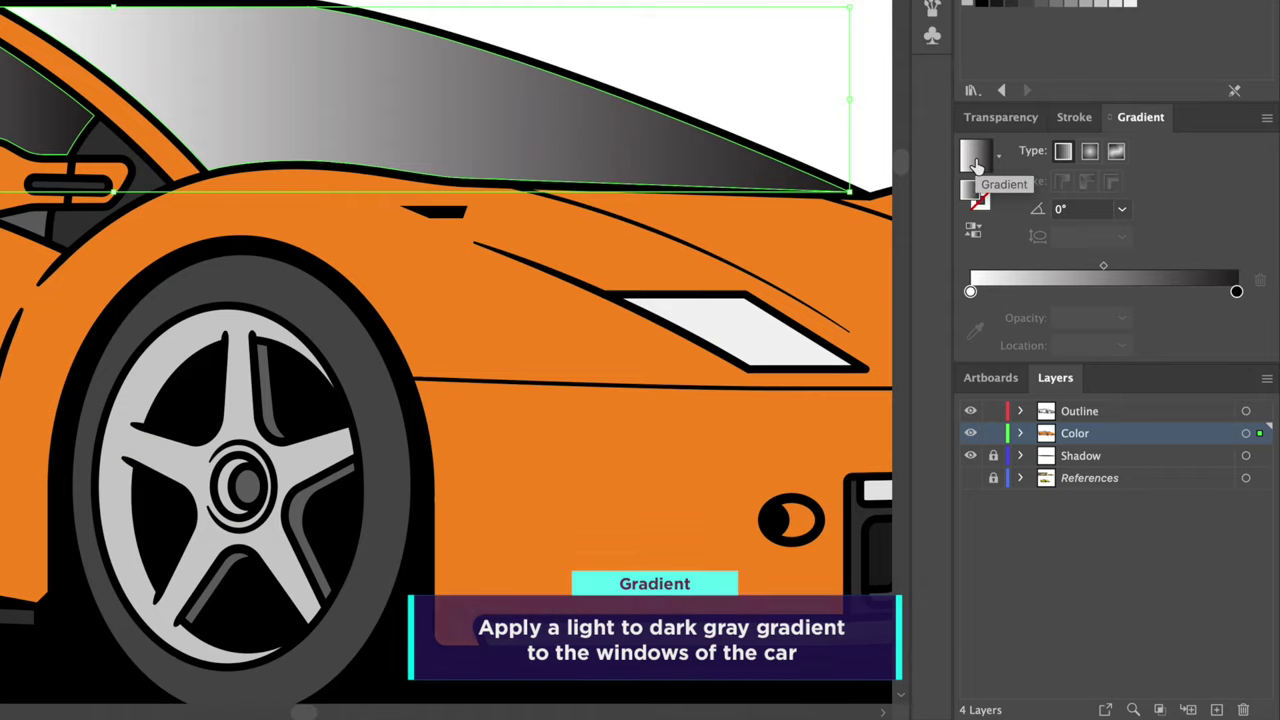
left_click(1237, 291)
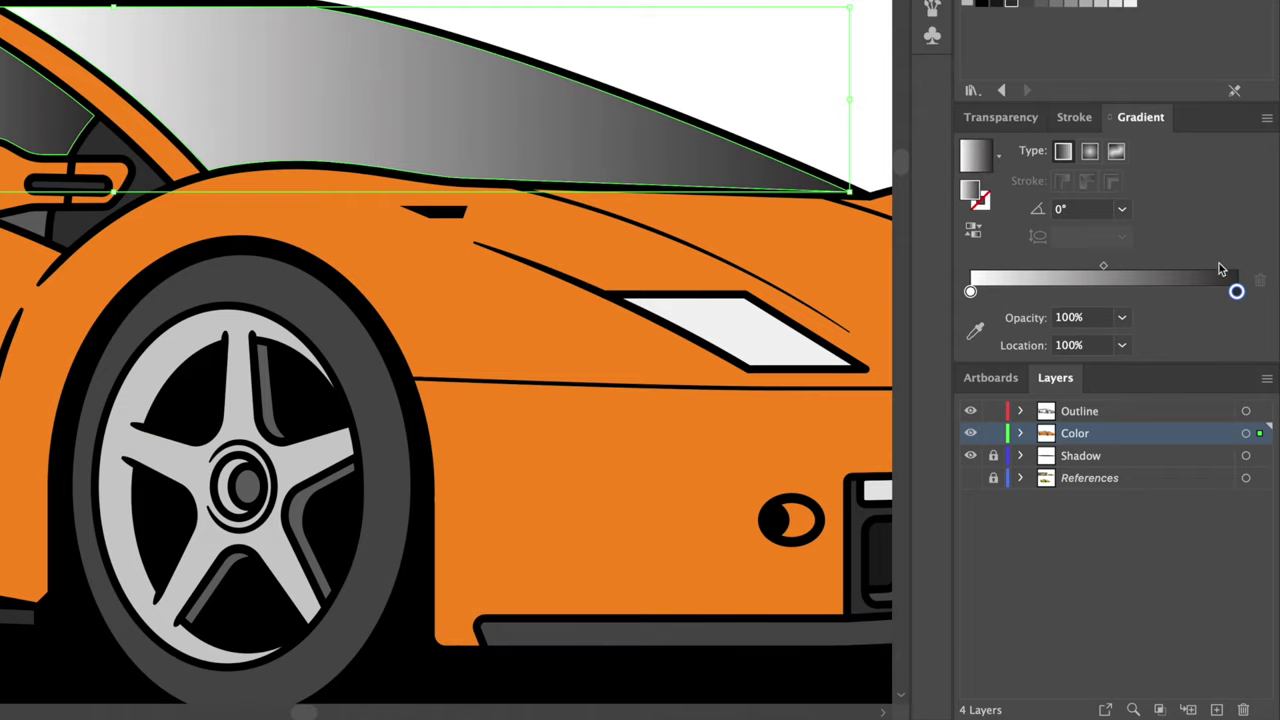
left_click(970, 291)
left_click_drag(705, 241, 717, 372)
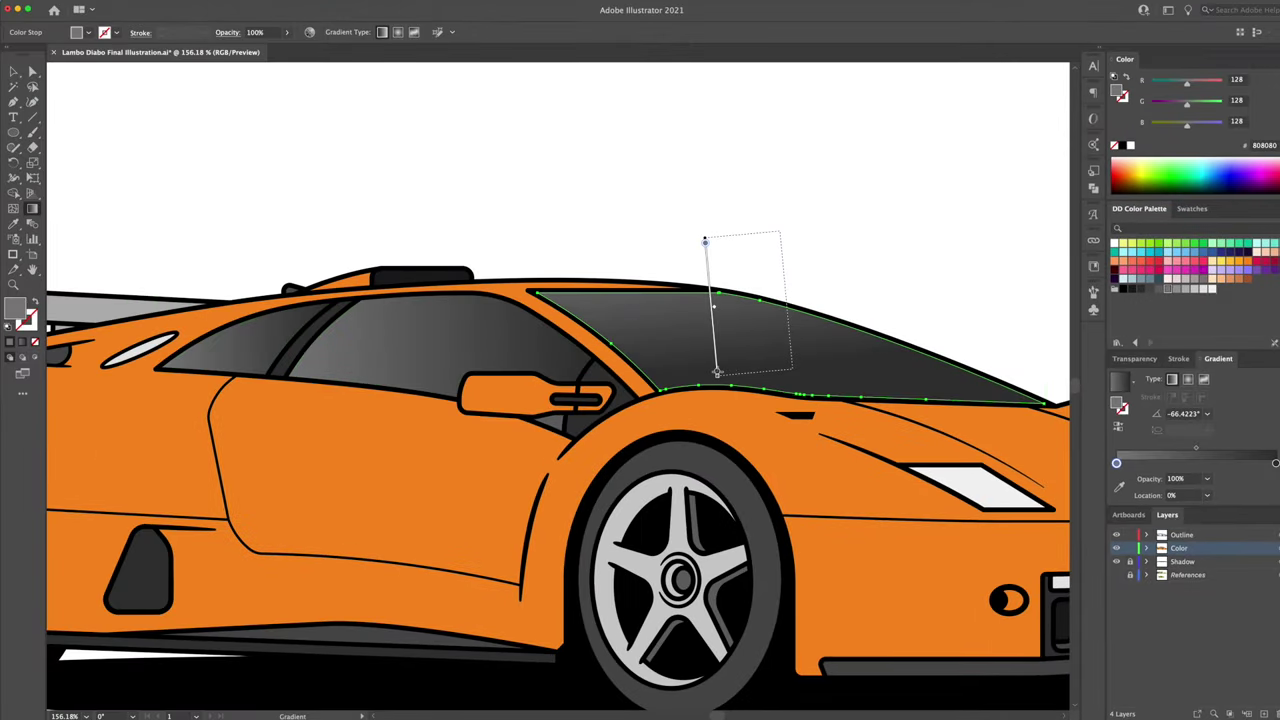
Step: Run the side window gradient vertically and copy it onto the rear quarter window
left_click(459, 335)
left_click_drag(434, 229, 434, 396)
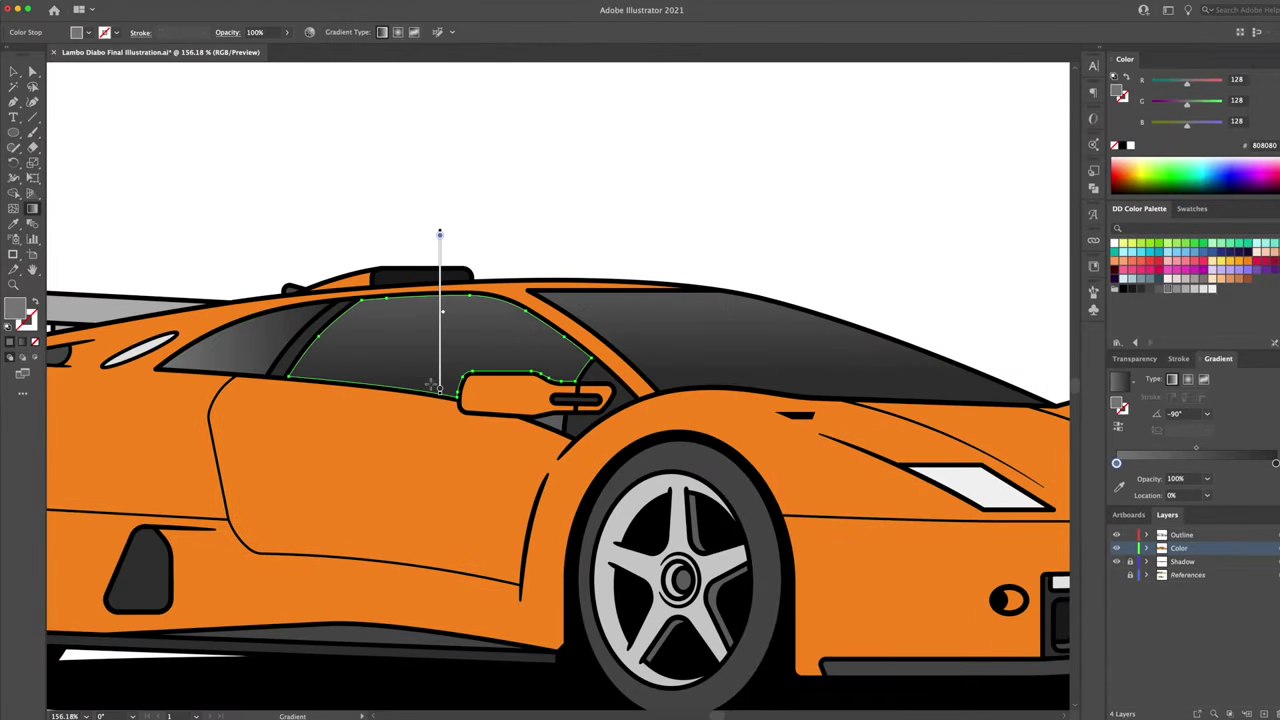
key("i")
left_click(240, 345, "super")
left_click(420, 340)
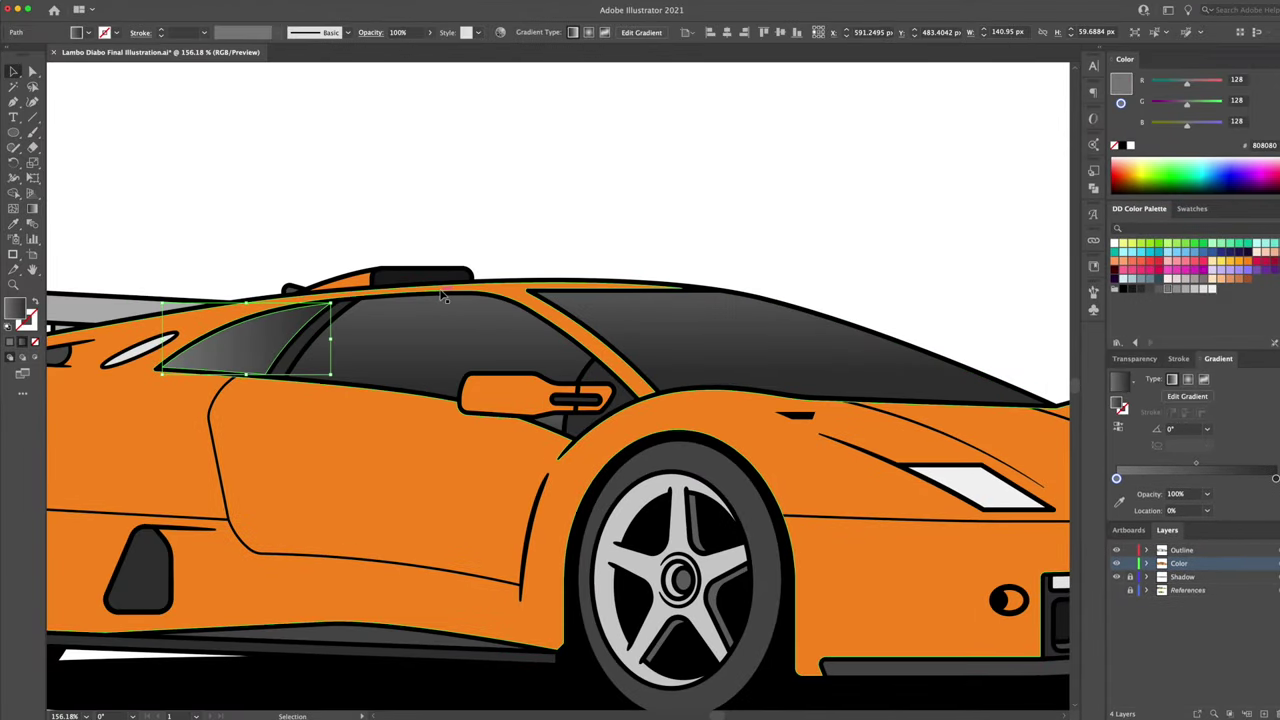
key("g")
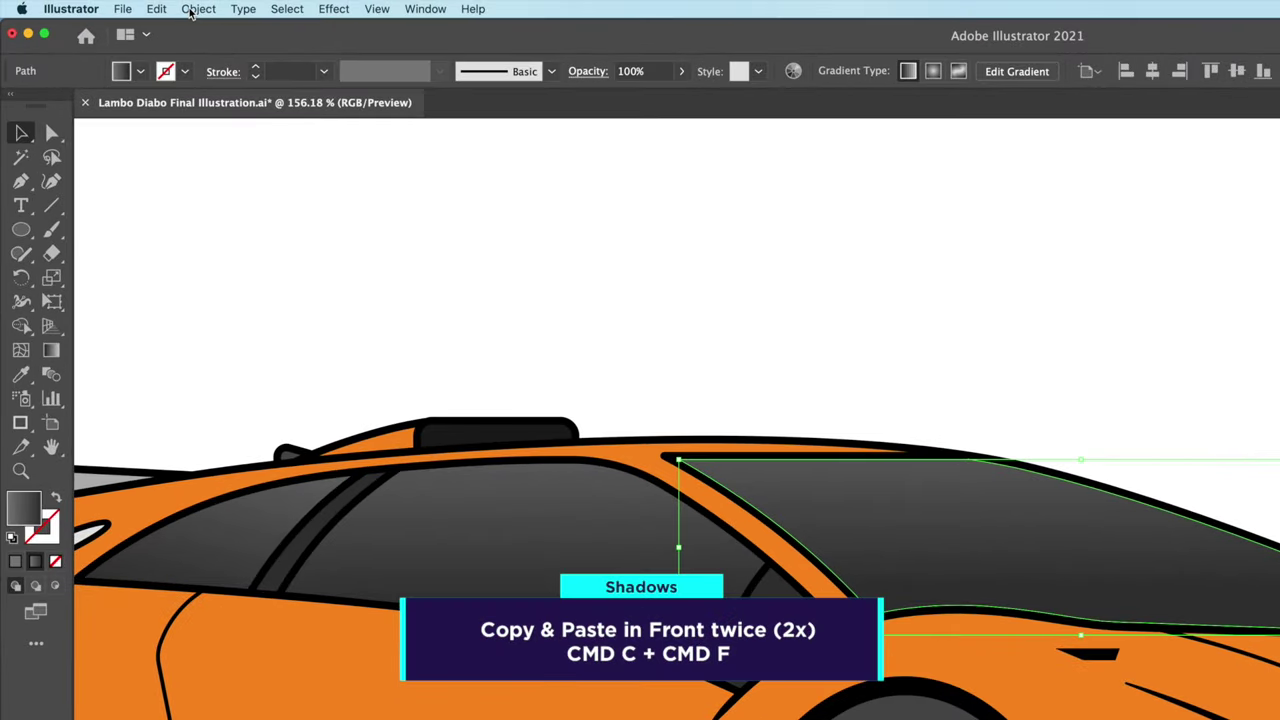
left_click(191, 13)
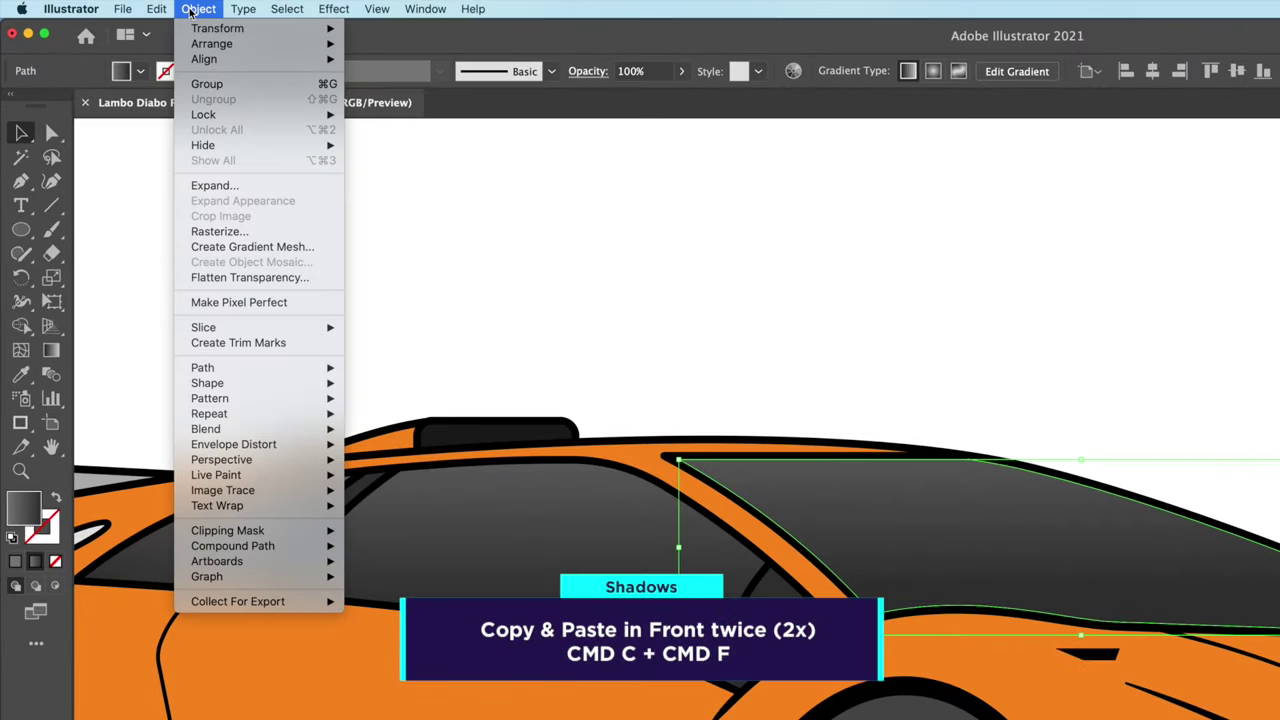
Step: Duplicate the windshield twice in front, nudge the top copy down, and merge a top shadow band
left_click(170, 84)
left_click(160, 10)
left_click(194, 116)
left_click(157, 9)
left_click(196, 115)
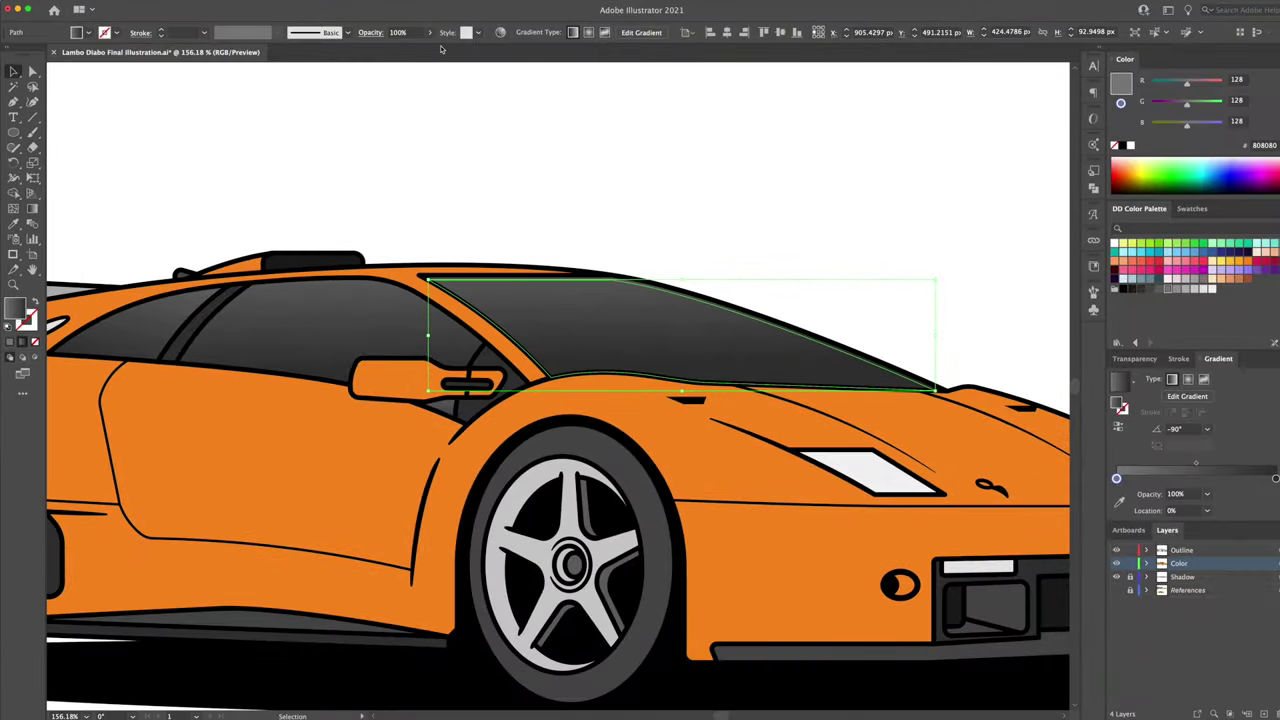
key("Down")
key("Down")
key("Down")
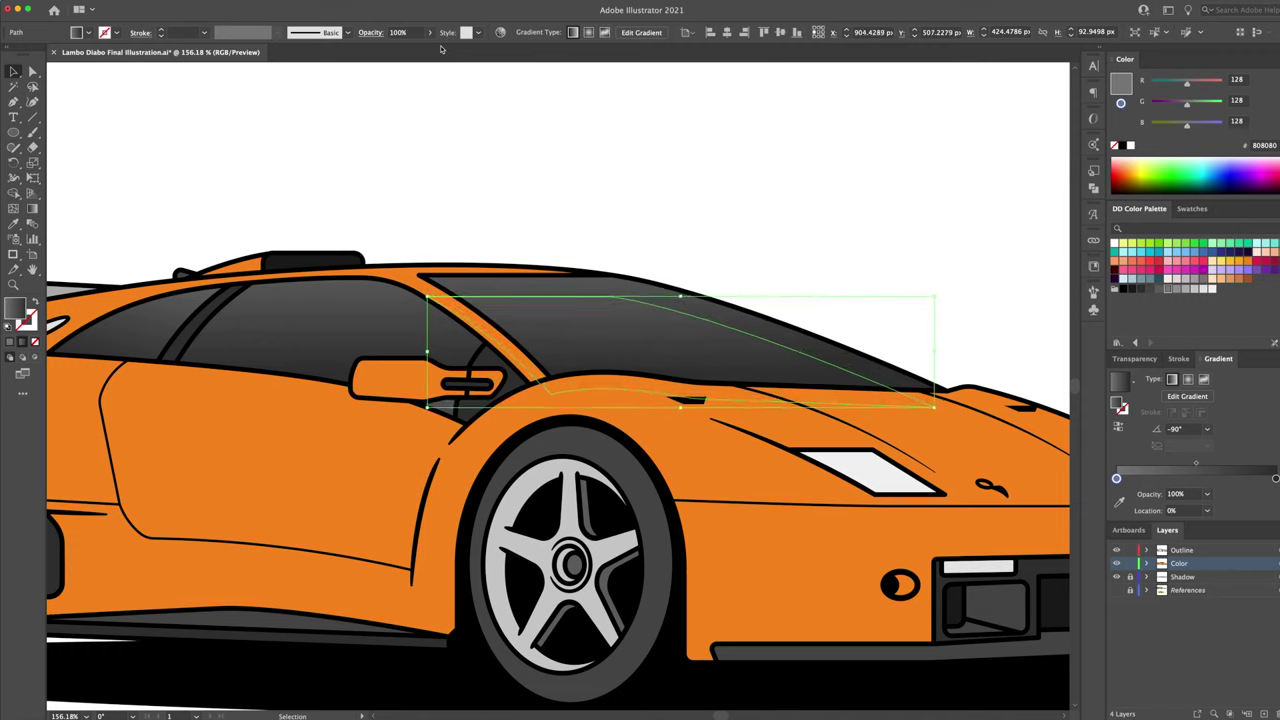
left_click(604, 279, "shift")
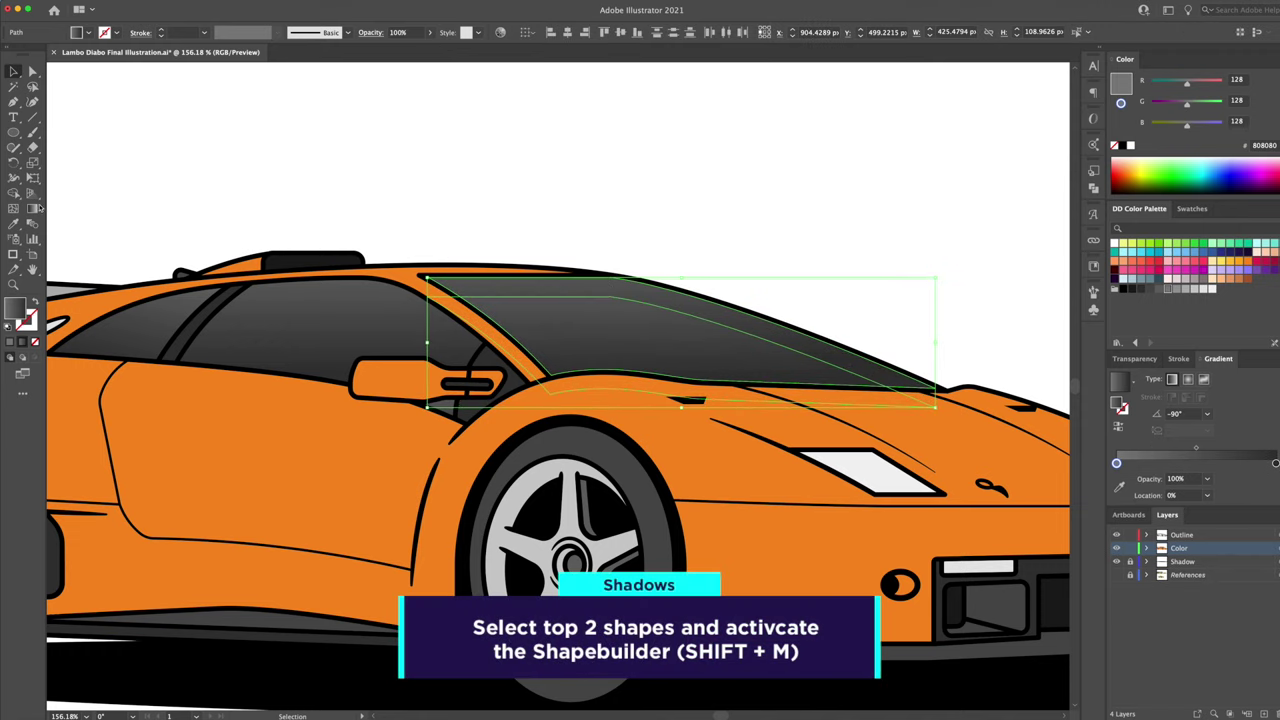
left_click_drag(600, 290, 613, 337)
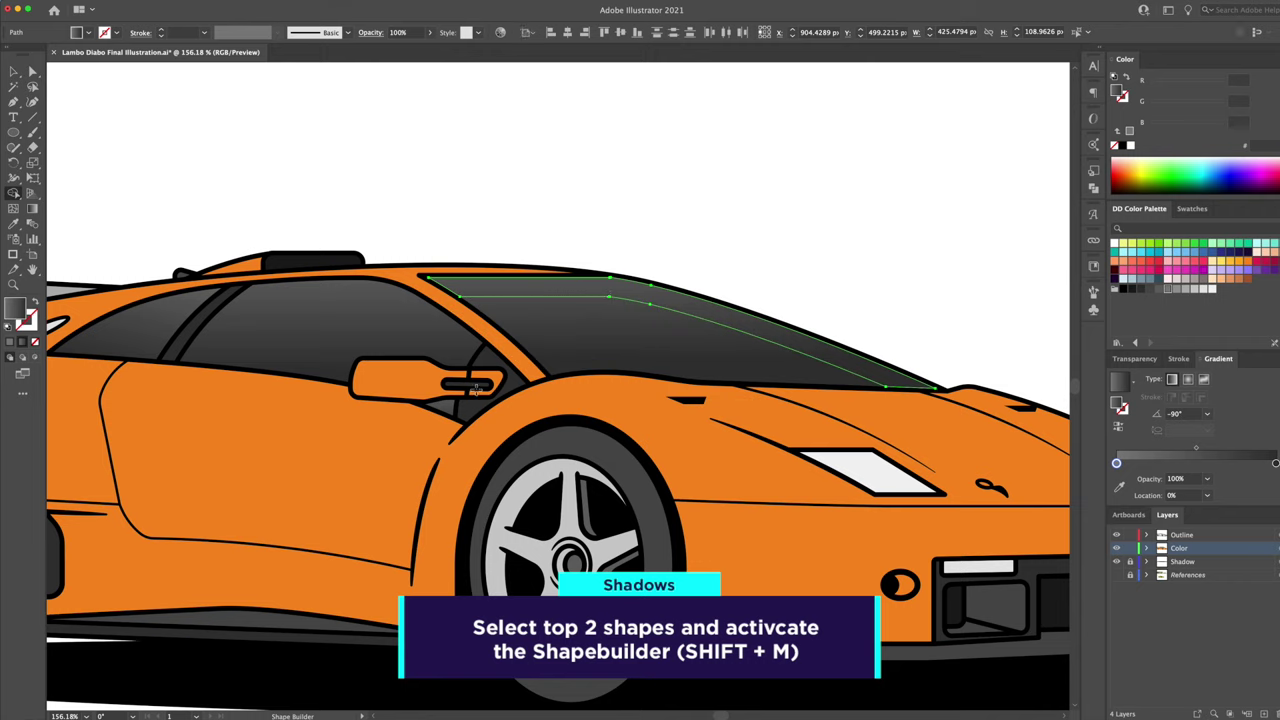
key("v")
left_click(663, 226)
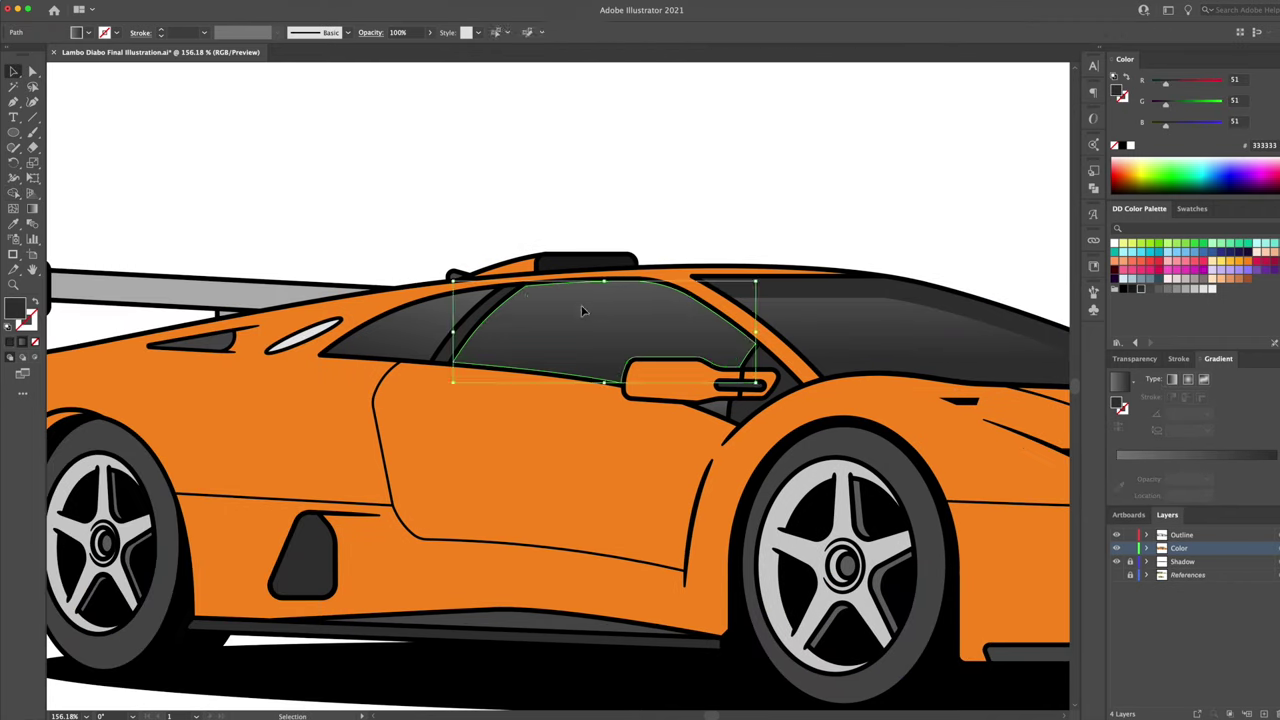
Step: Build matching dark shadow bands on the side window and rear quarter window with Shape Builder
left_click(660, 372, "shift")
key("shift+m")
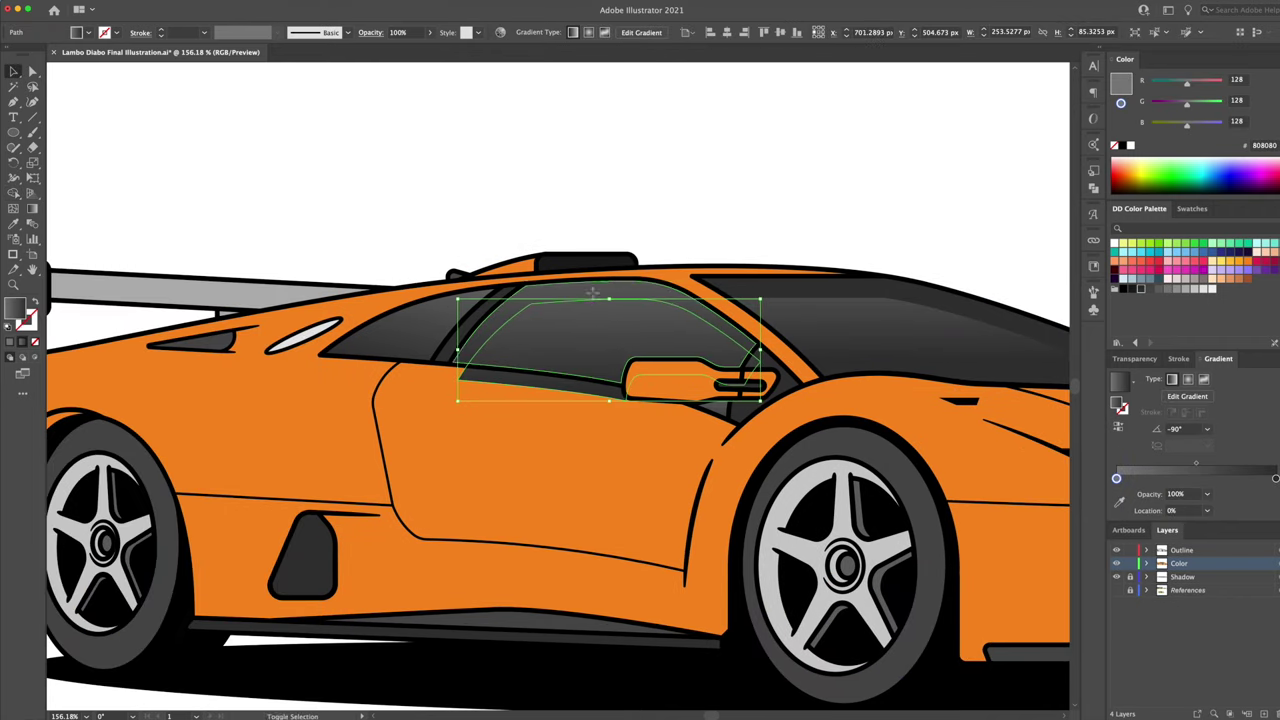
left_click(618, 325)
key("v")
left_click(440, 322)
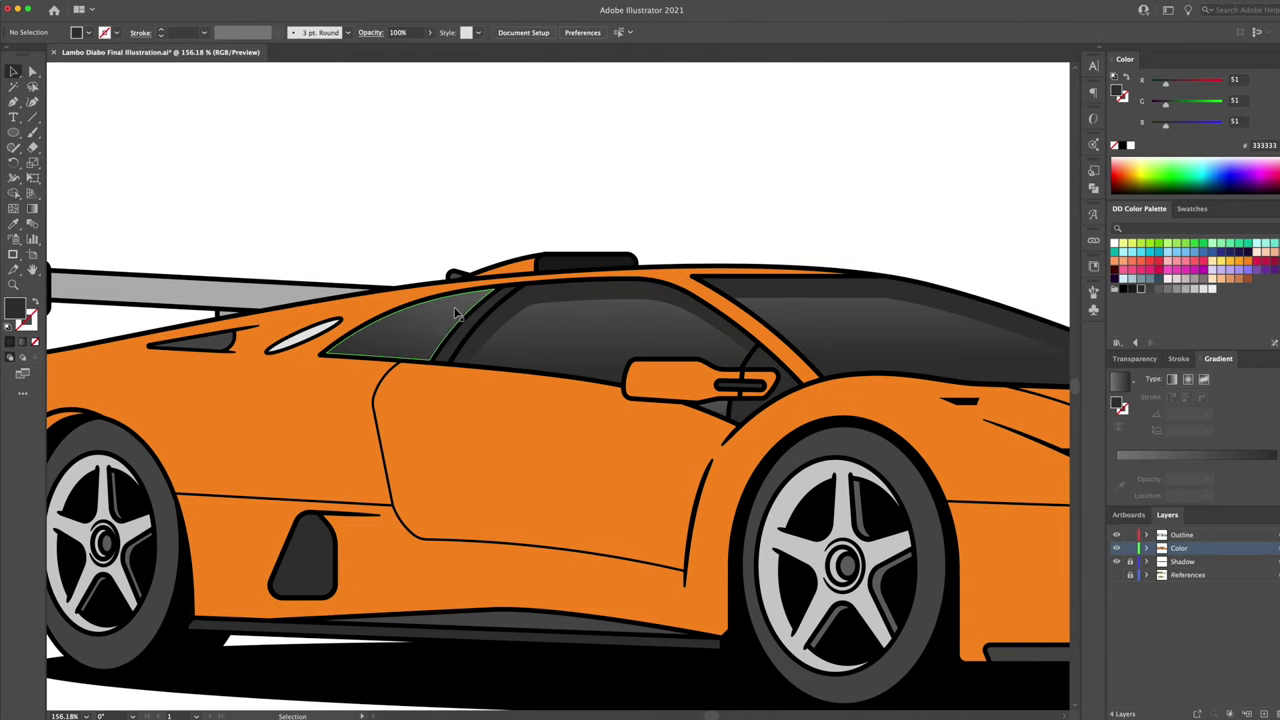
key("shift+m")
left_click(438, 314)
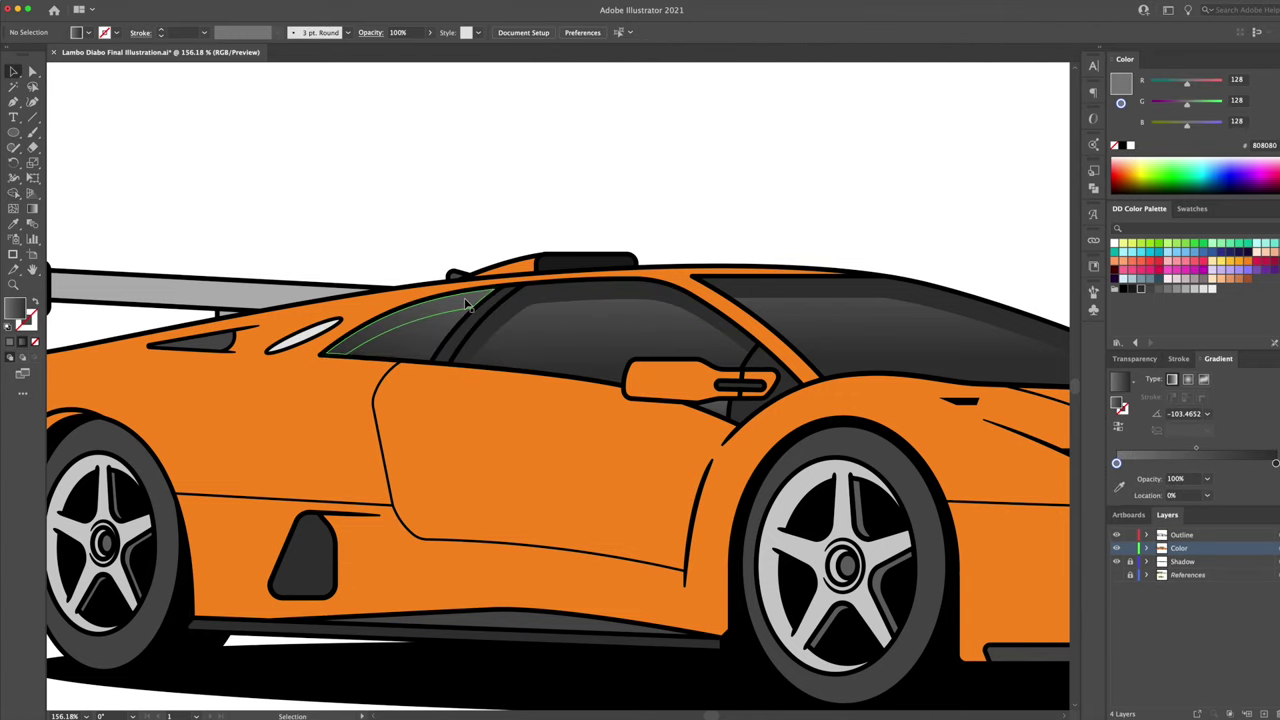
key("v")
scroll(737, 189, "down", 5)
scroll(617, 257, "up", 5)
scroll(462, 280, "up", 3)
left_click(462, 280)
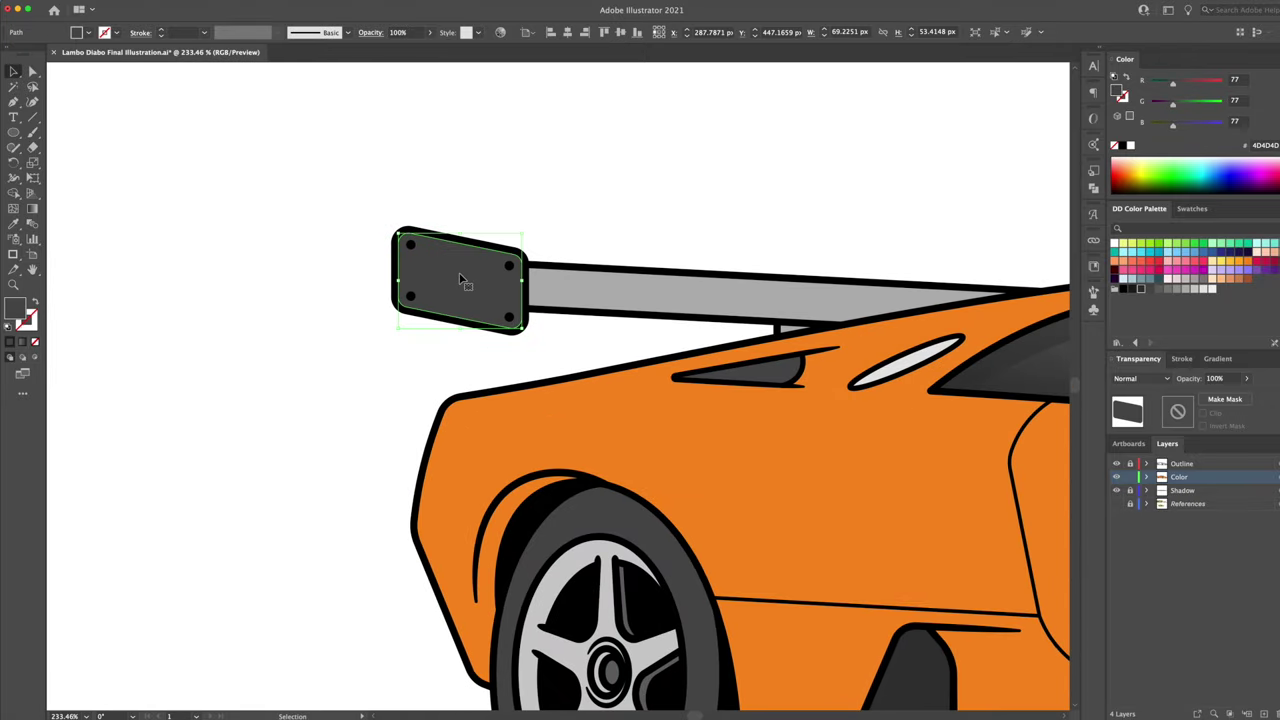
Step: Darken the end plate's top strip, merge the plate shapes, and fill its lower part light grey
left_click(462, 258)
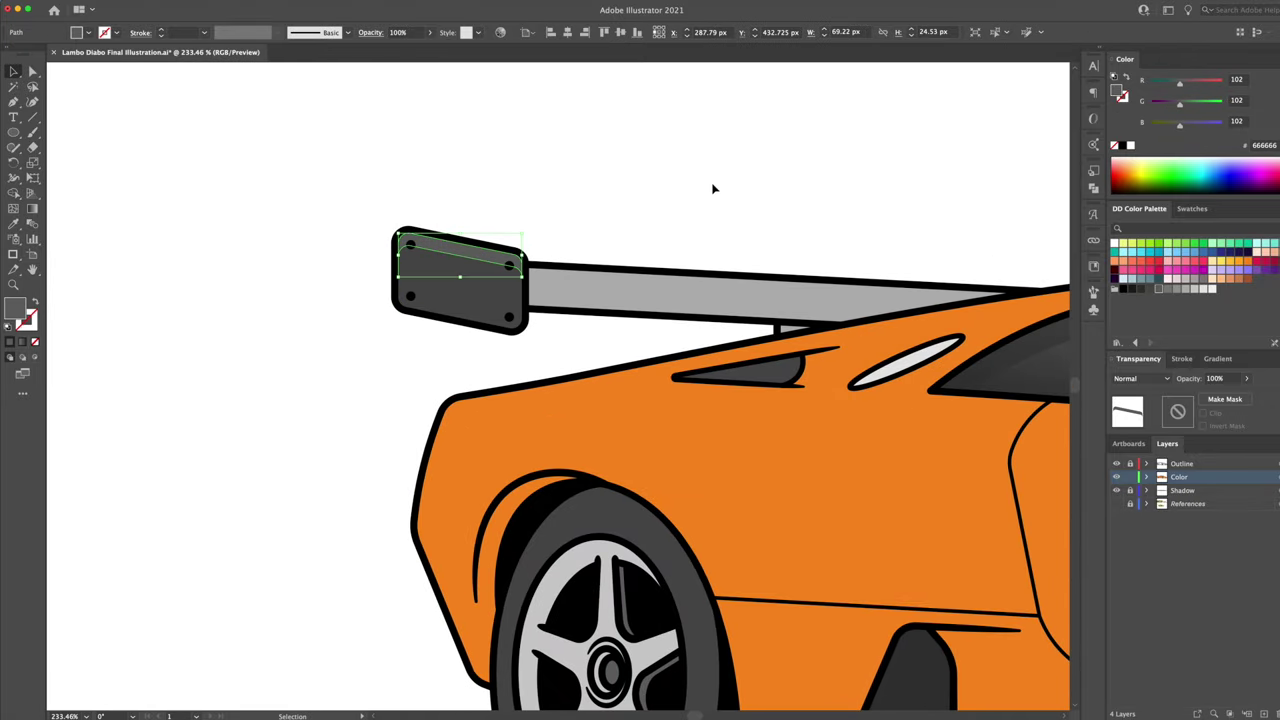
left_click(1135, 292)
left_click(460, 290, "shift")
key("shift+m")
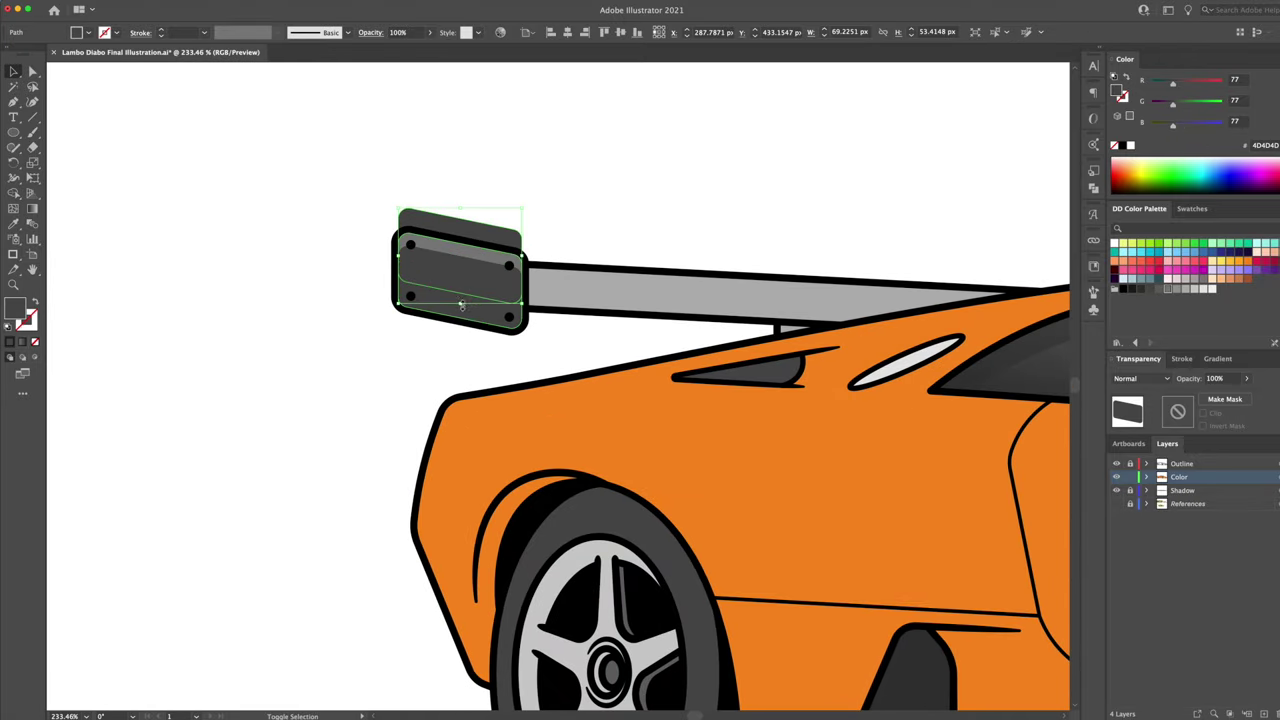
left_click(490, 320)
scroll(760, 250, "right", 3)
key("i")
left_click(392, 296)
Step: Split a lighter top strip off the spoiler bar and reshape and darken its lower strip
scroll(392, 296, "right", 3)
left_click(543, 271)
key("shift+m")
left_click(570, 272)
key("a")
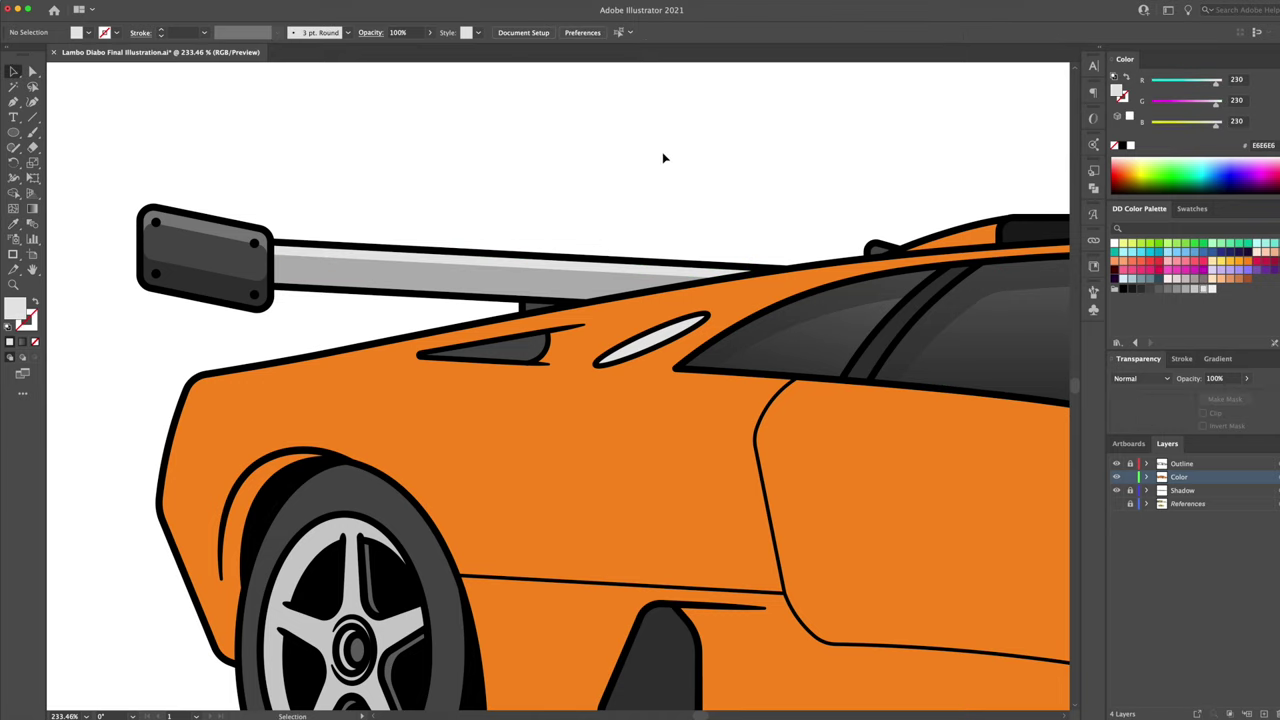
left_click(544, 290)
left_click_drag(544, 290, 563, 286)
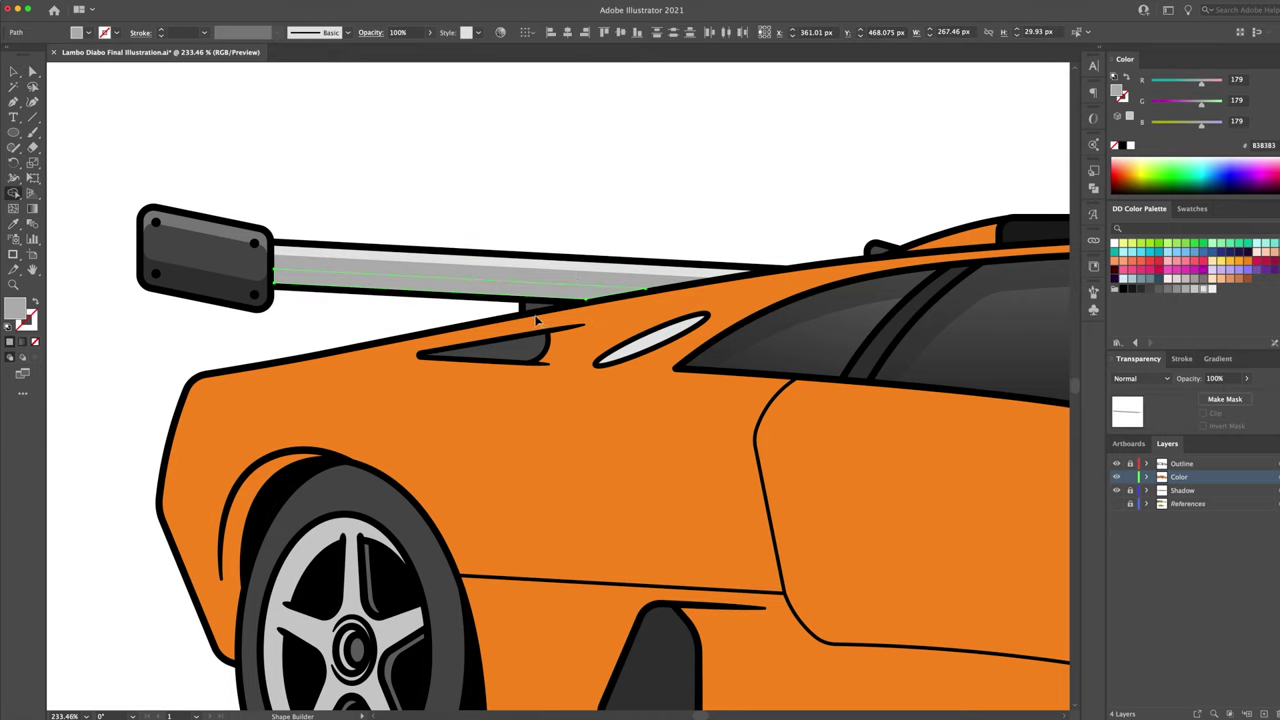
key("v")
left_click(1173, 290)
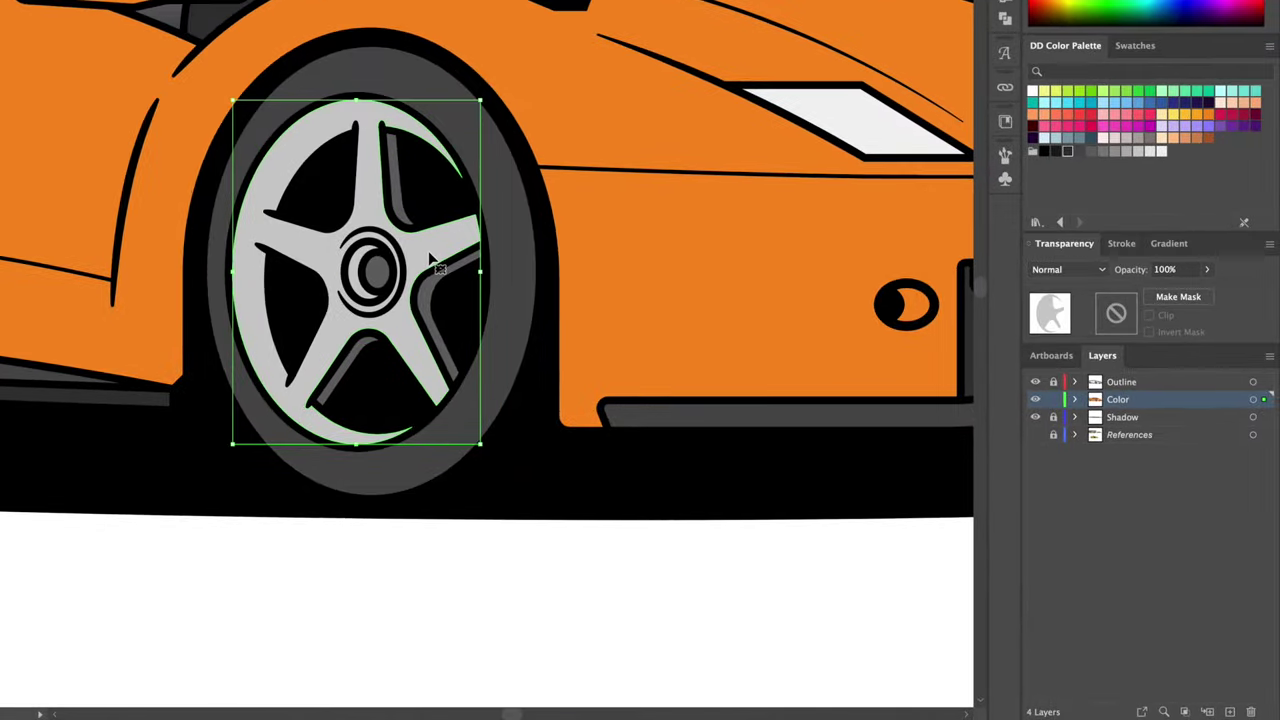
Step: Give the front wheel rim a light grey linear gradient running horizontally across the hub
left_click(1168, 244)
left_click(1041, 277)
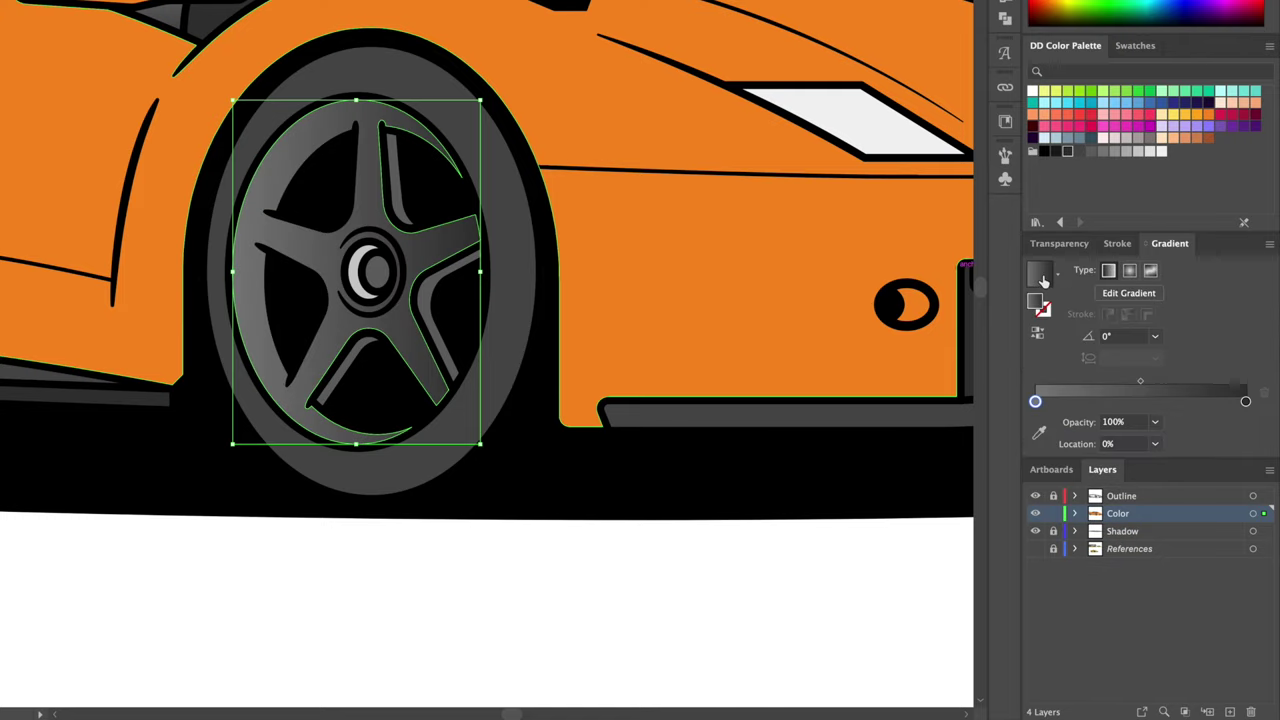
left_click_drag(1245, 403, 1245, 401)
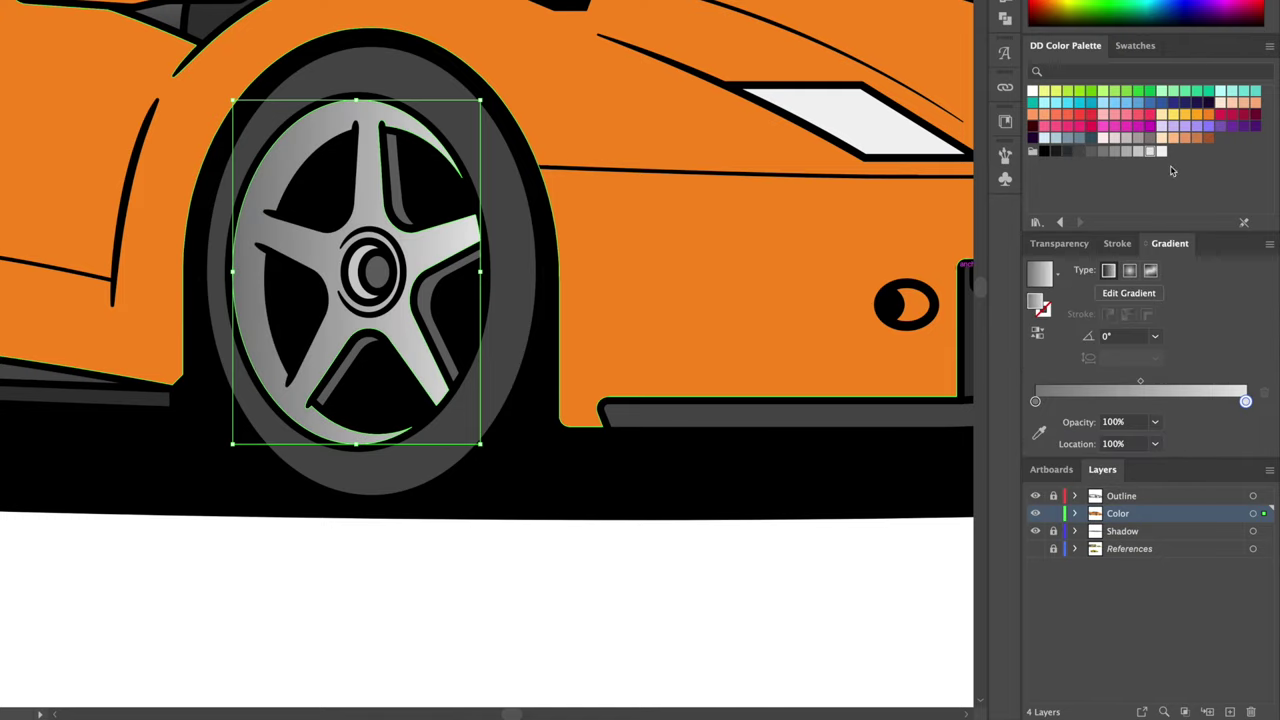
left_click_drag(1127, 155, 1035, 402)
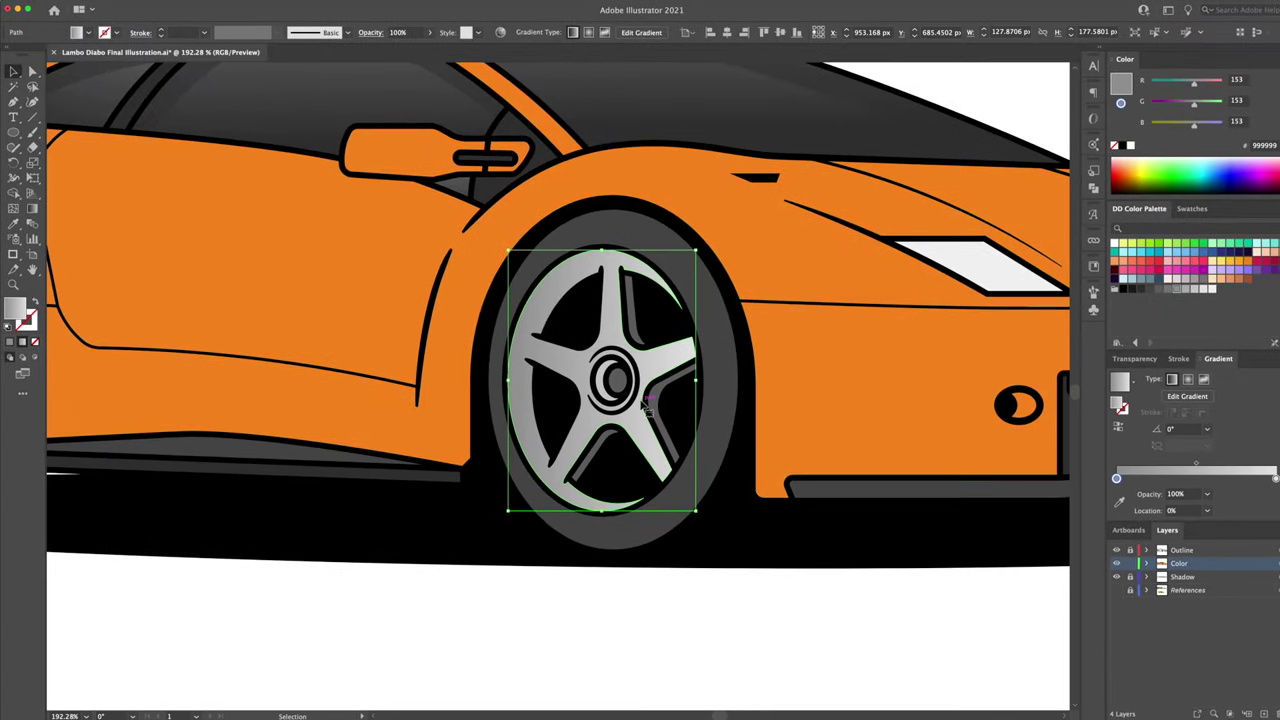
key("g")
left_click_drag(493, 391, 657, 400)
left_click_drag(573, 407, 700, 407)
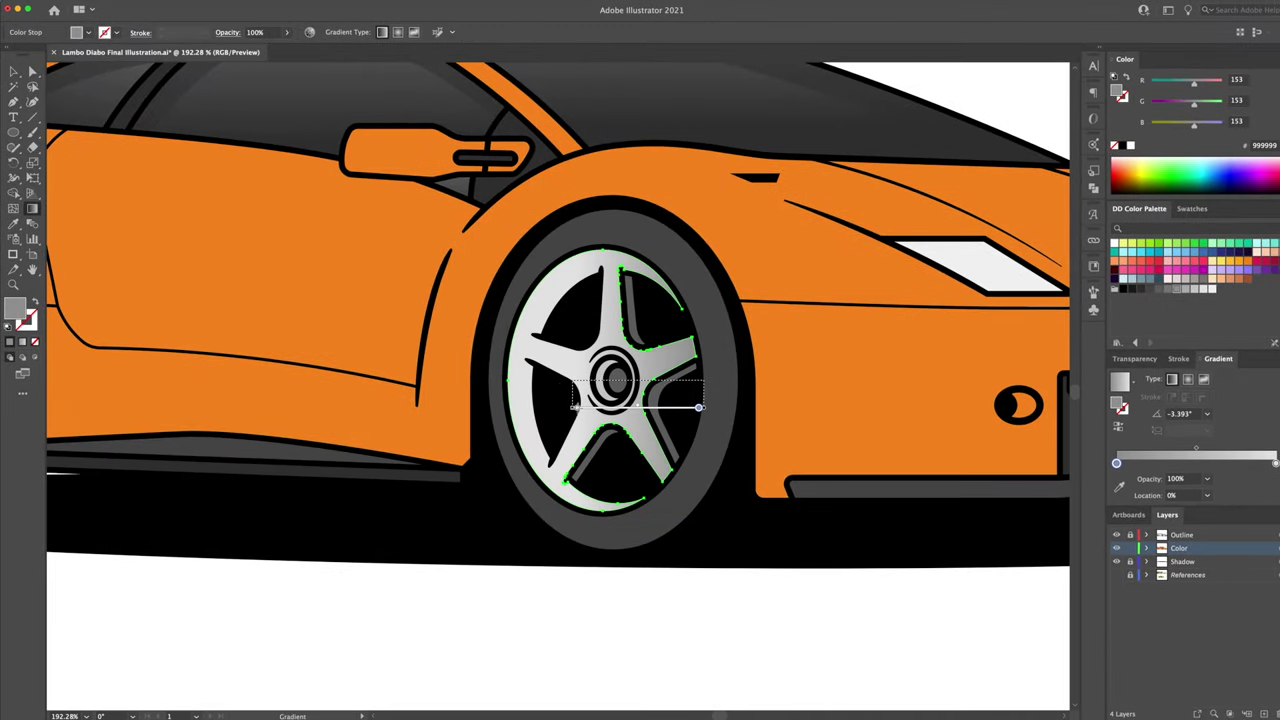
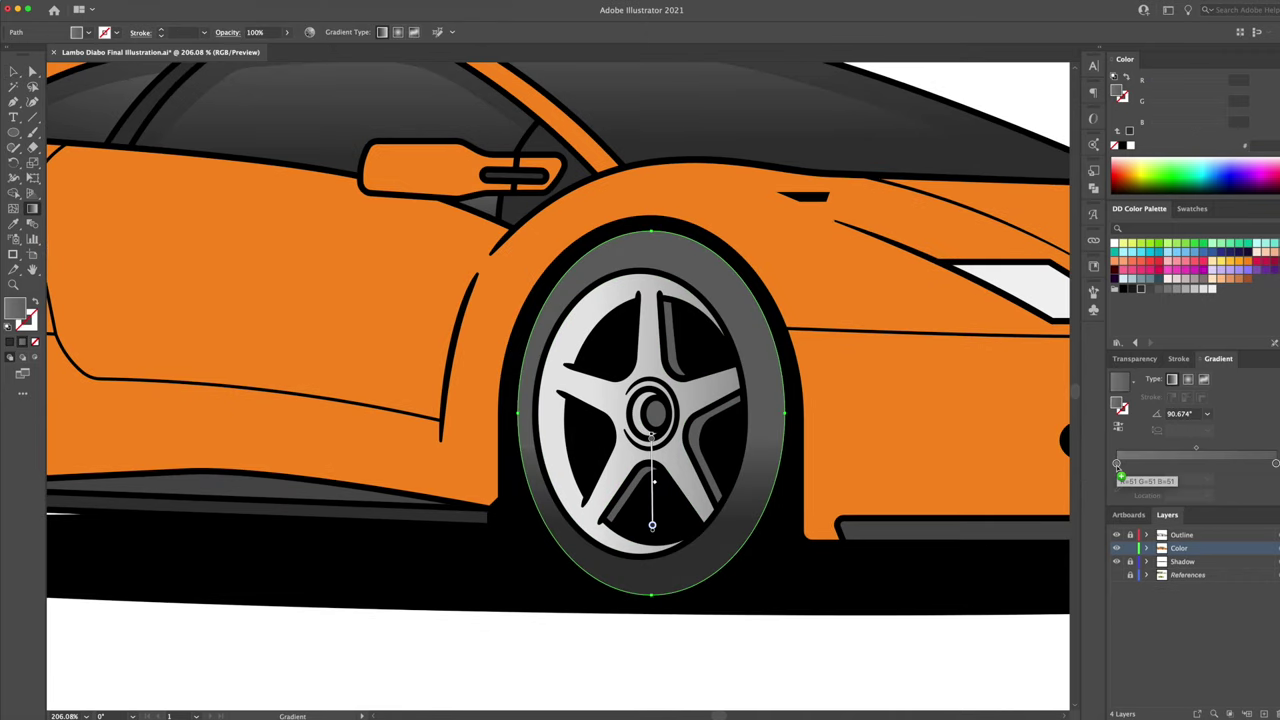
Step: Drag the tire's grey gradient vertically across its lower half, darker at the top
left_click(1117, 463)
left_click_drag(650, 282, 651, 575)
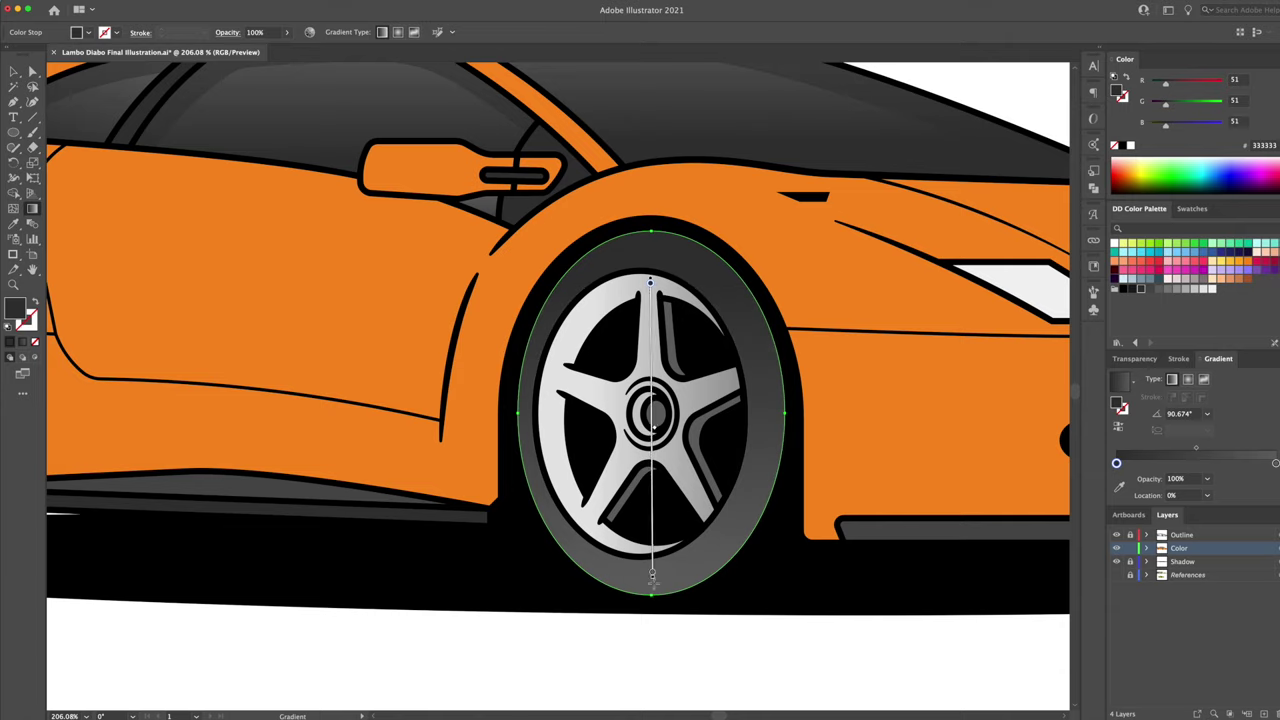
left_click_drag(653, 207, 662, 432)
left_click_drag(651, 297, 656, 452)
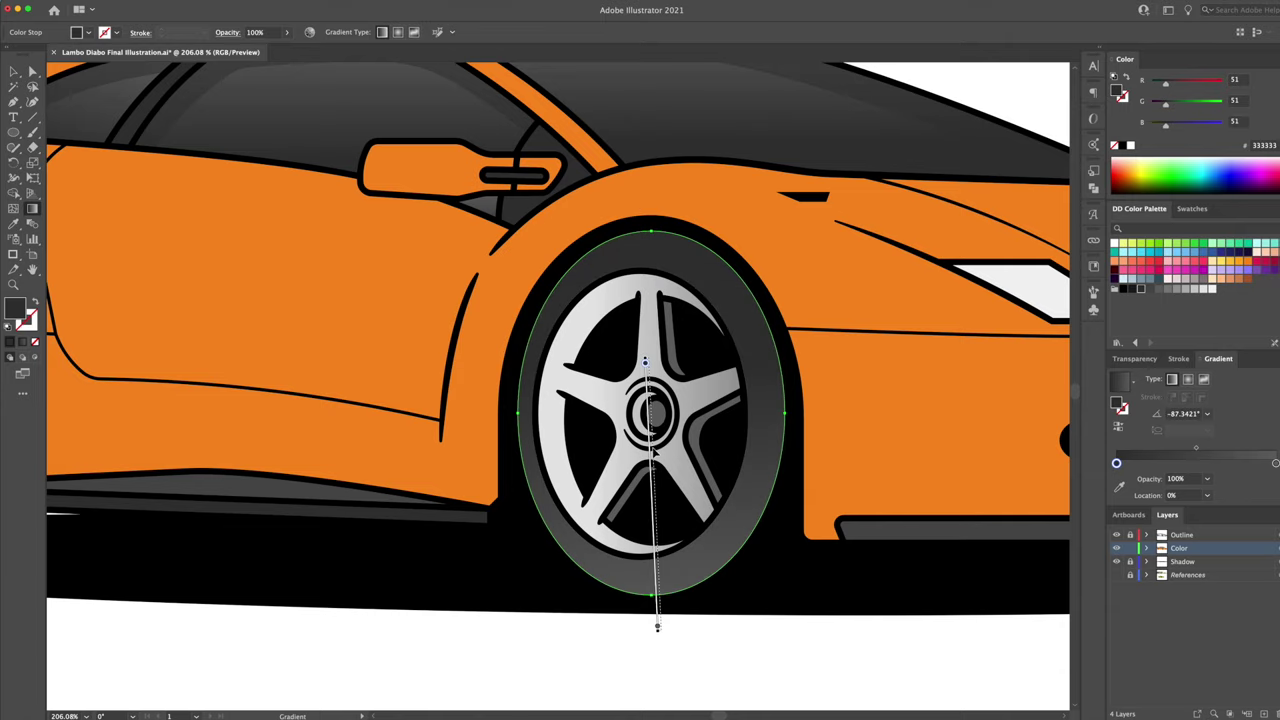
left_click_drag(667, 340, 667, 490)
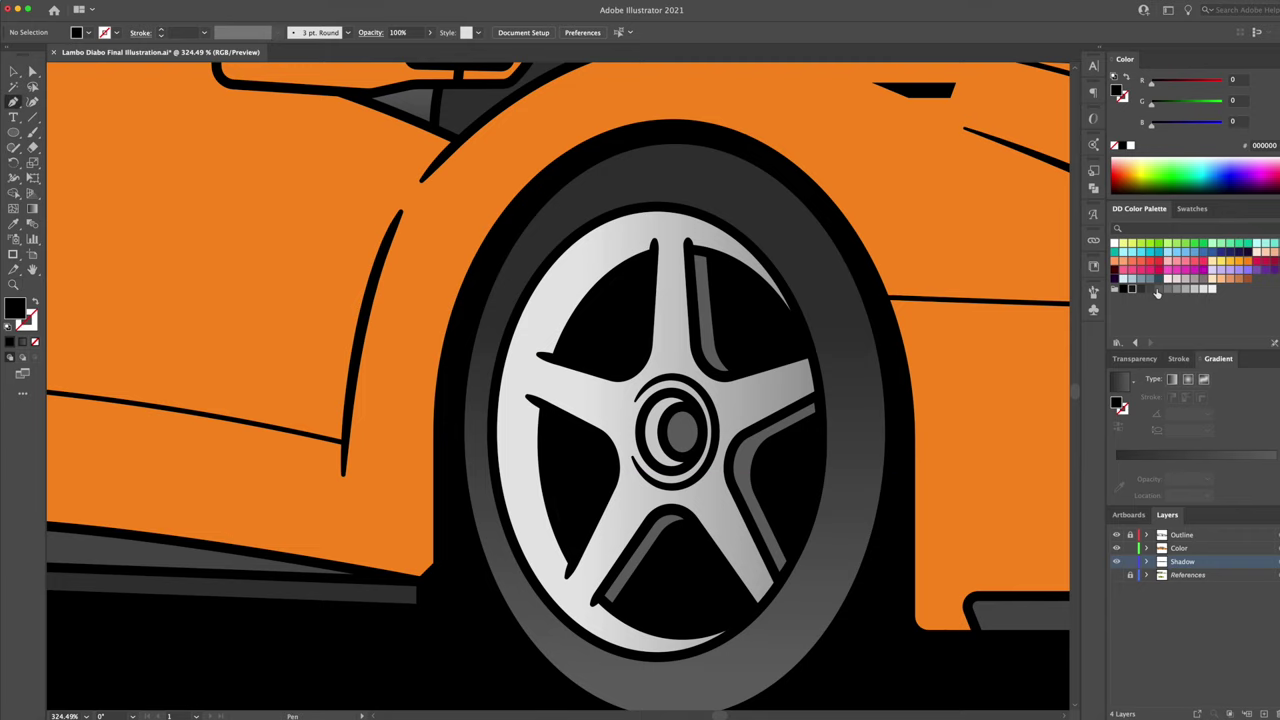
Step: Pen-draw a shadow shape across the upper rim and fill it mid grey
scroll(523, 326, "up", 3)
left_click_drag(510, 352, 545, 362)
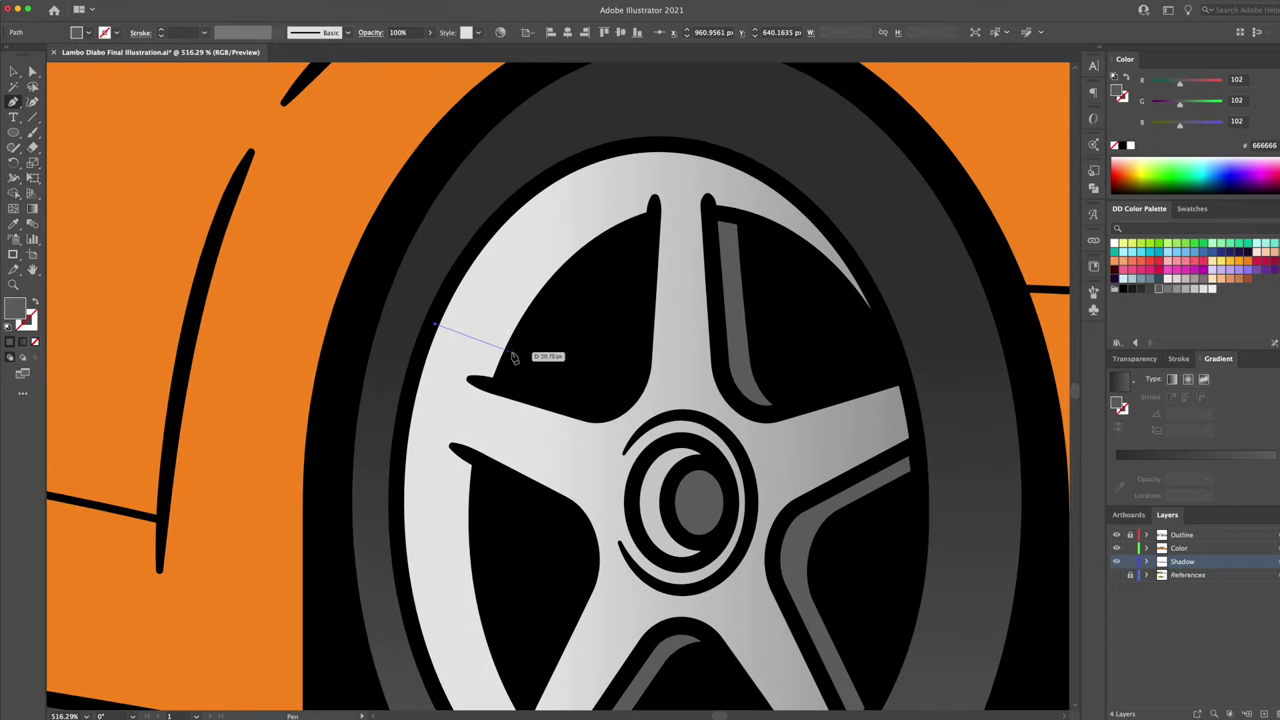
left_click_drag(655, 218, 738, 205)
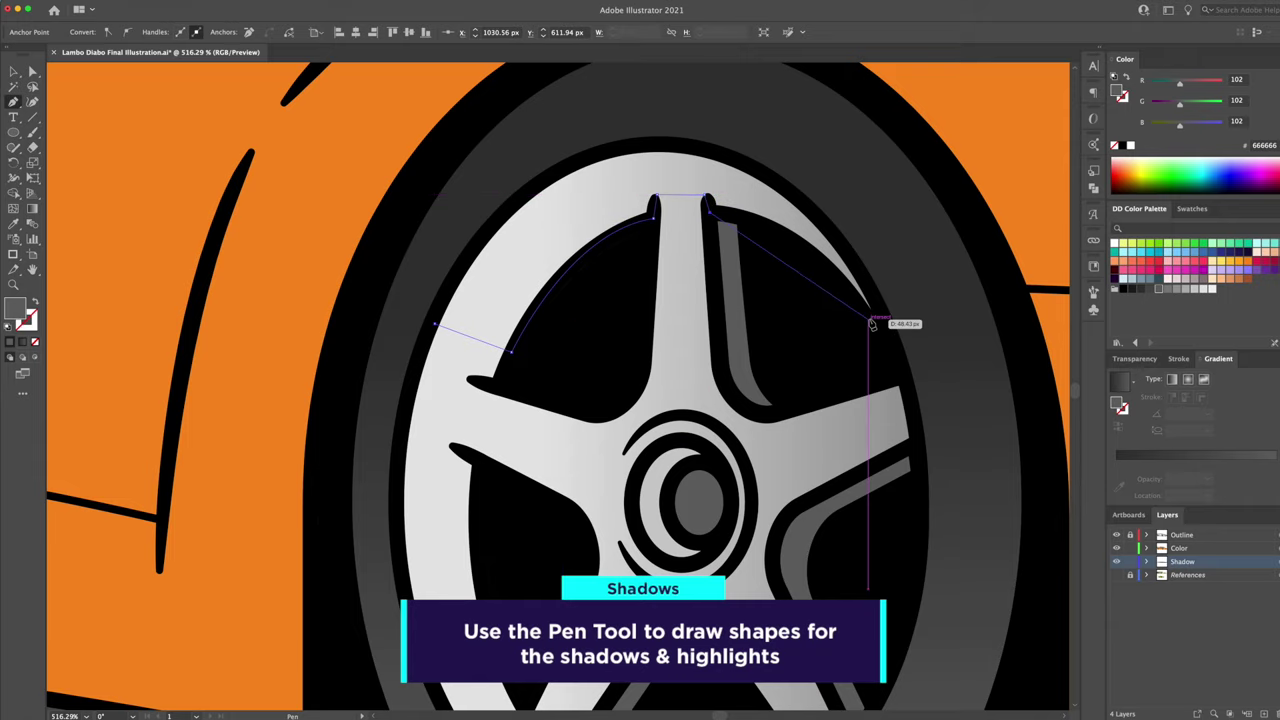
left_click_drag(872, 316, 590, 130)
left_click(510, 352)
key("v")
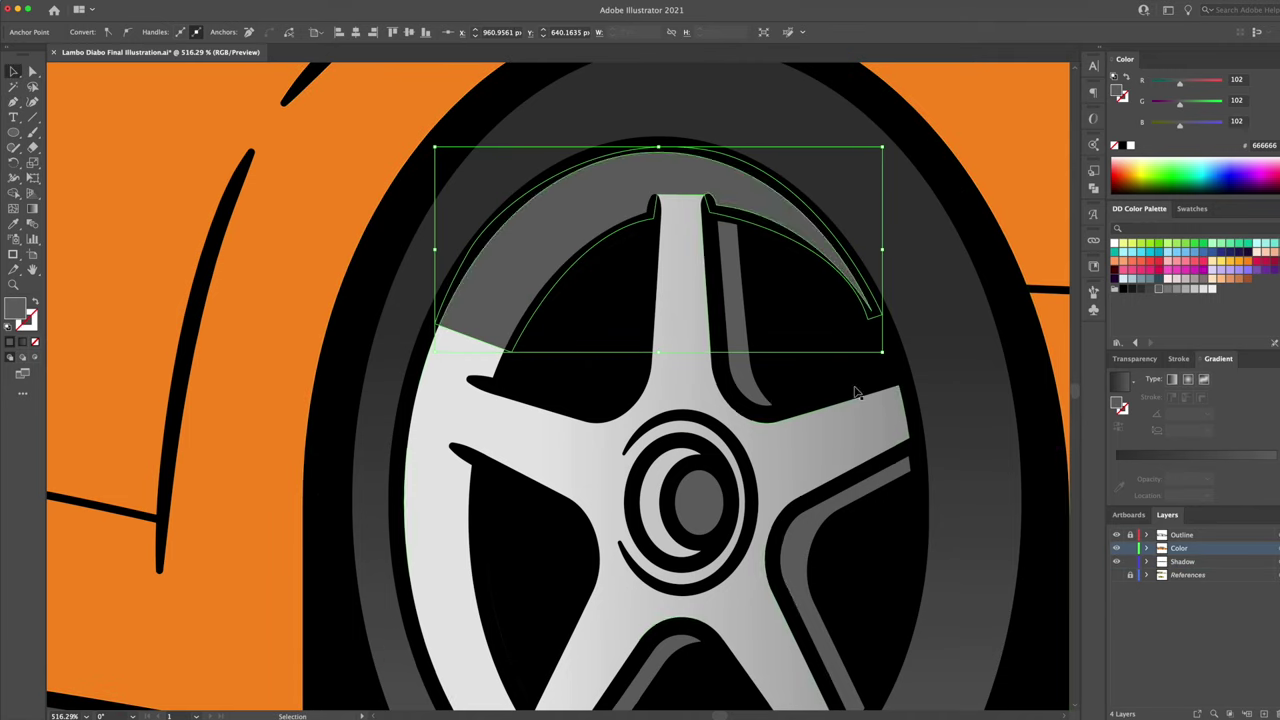
key("a")
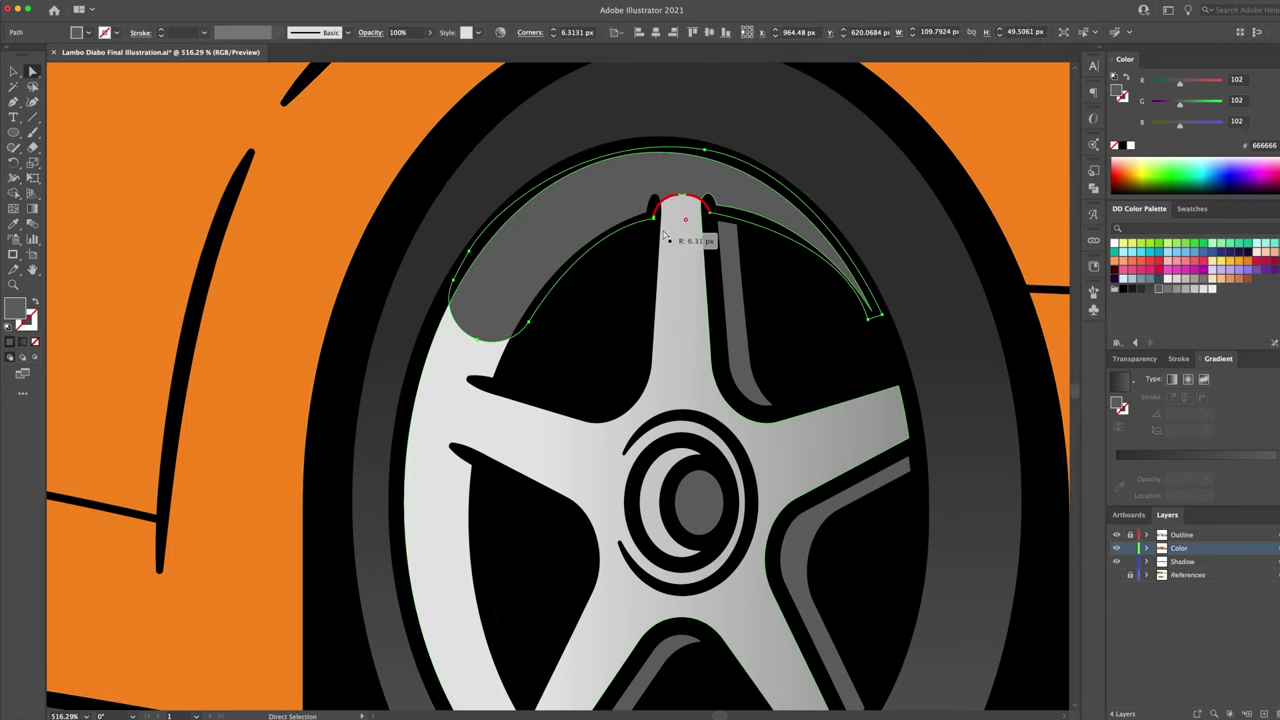
scroll(690, 243, "down", 3)
key("v")
left_click(1178, 290)
Step: Draw a crescent highlight along the lower rim and fill it white
key("p")
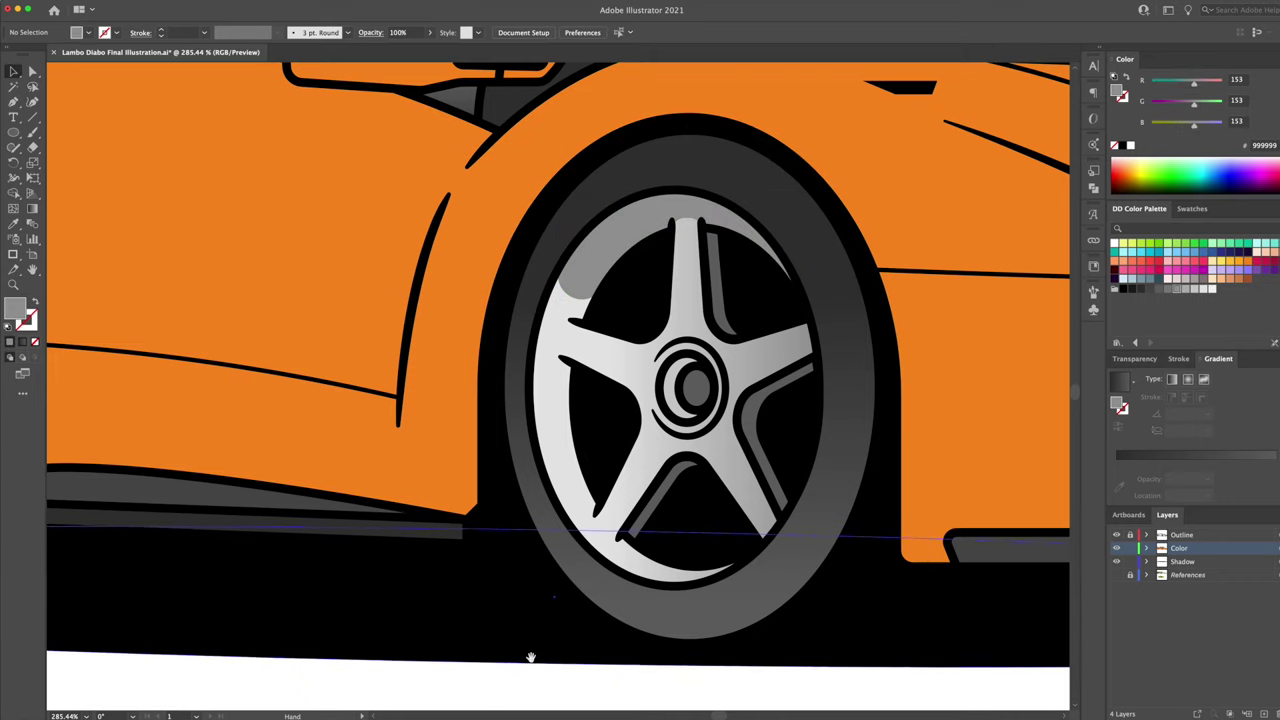
scroll(530, 480, "up", 3)
left_click(472, 472)
left_click(533, 451)
left_click(590, 563)
left_click_drag(797, 593, 910, 530)
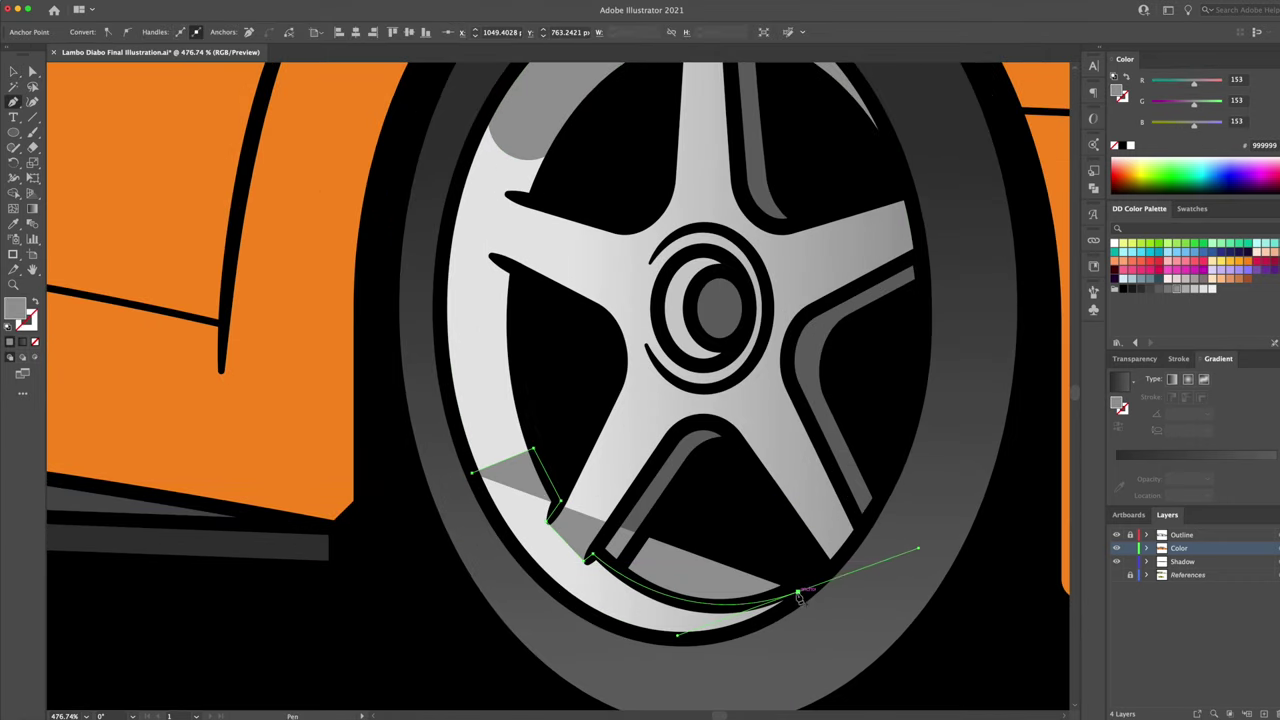
left_click_drag(627, 631, 510, 604)
left_click(474, 477)
key("v")
left_click(1208, 289)
Step: Add thin white ellipse glints on the spokes, rotating copies to match each spoke
scroll(650, 300, "down", 2)
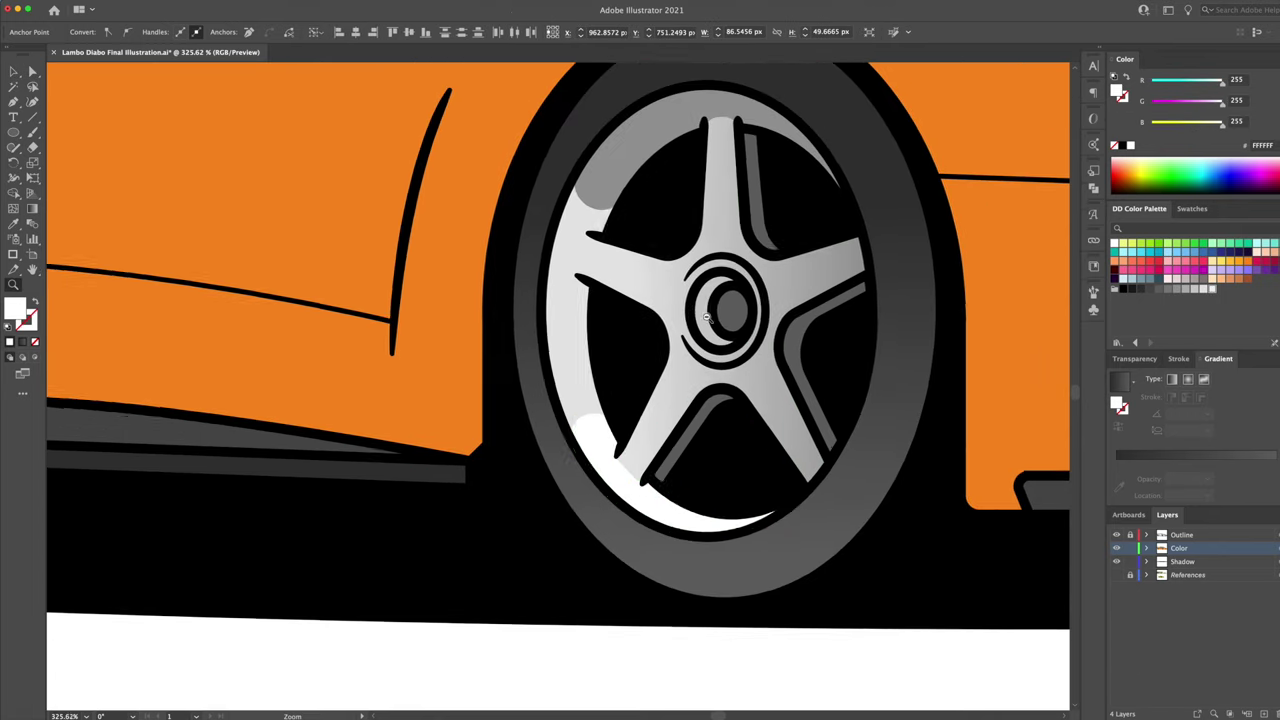
key("l")
mouse_move(638, 237)
left_mouse_down()
mouse_move(651, 298)
mouse_move(655, 285)
left_mouse_up()
key("v")
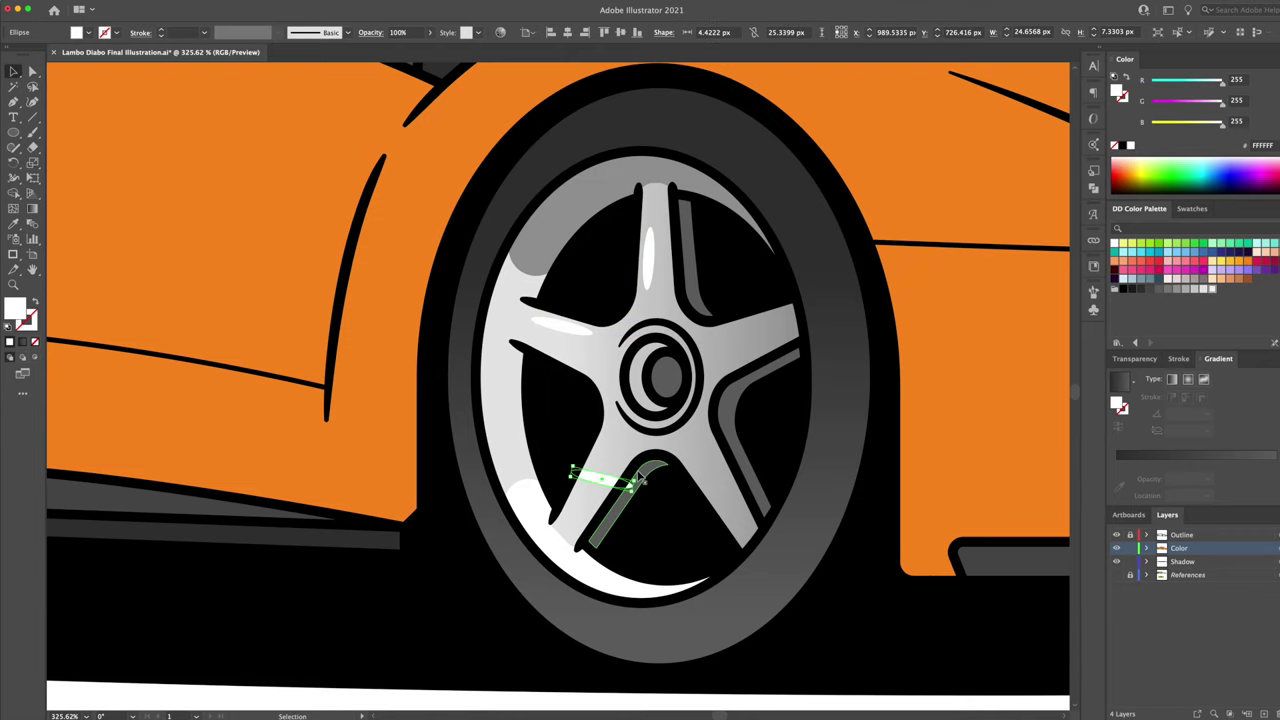
mouse_move(640, 478)
left_mouse_down()
mouse_move(613, 447)
mouse_move(712, 478)
mouse_move(748, 345)
mouse_move(793, 316)
left_mouse_up()
key("r")
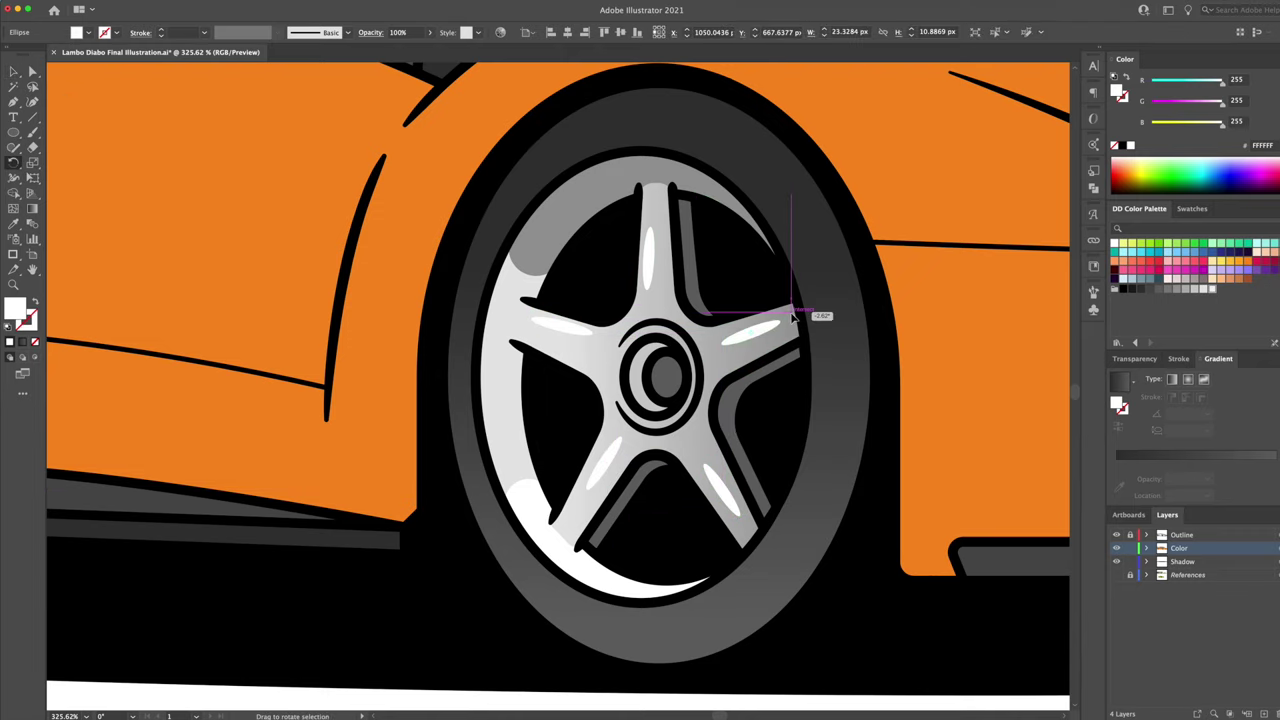
key("v")
left_click(558, 328)
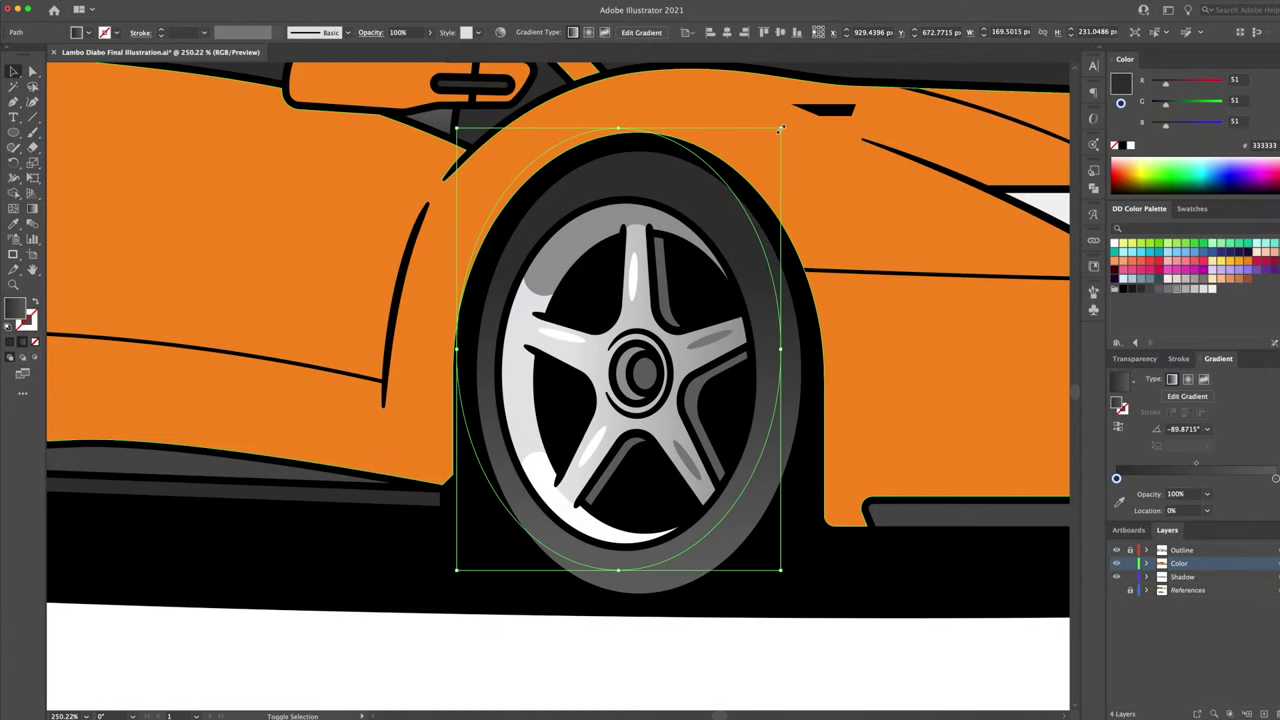
Step: Select the door and front fender lines and move them from Outline to the Color layer
left_click_drag(781, 129, 768, 148)
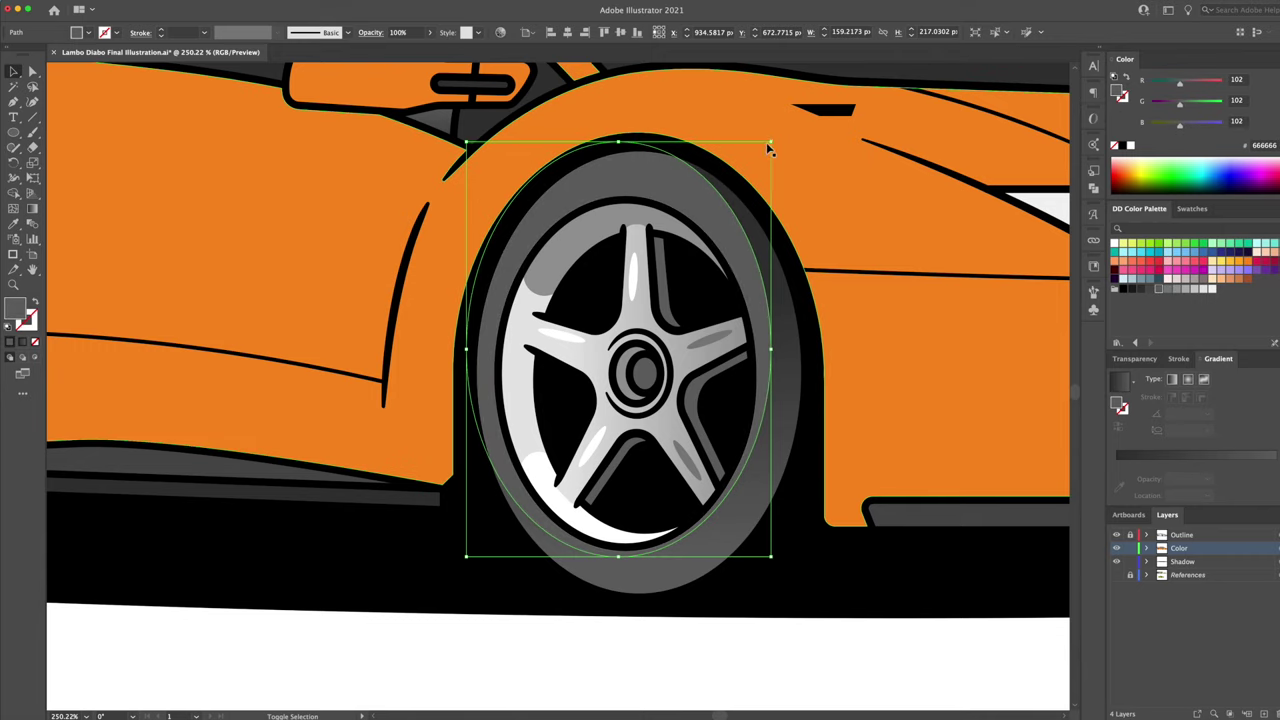
left_click(638, 234)
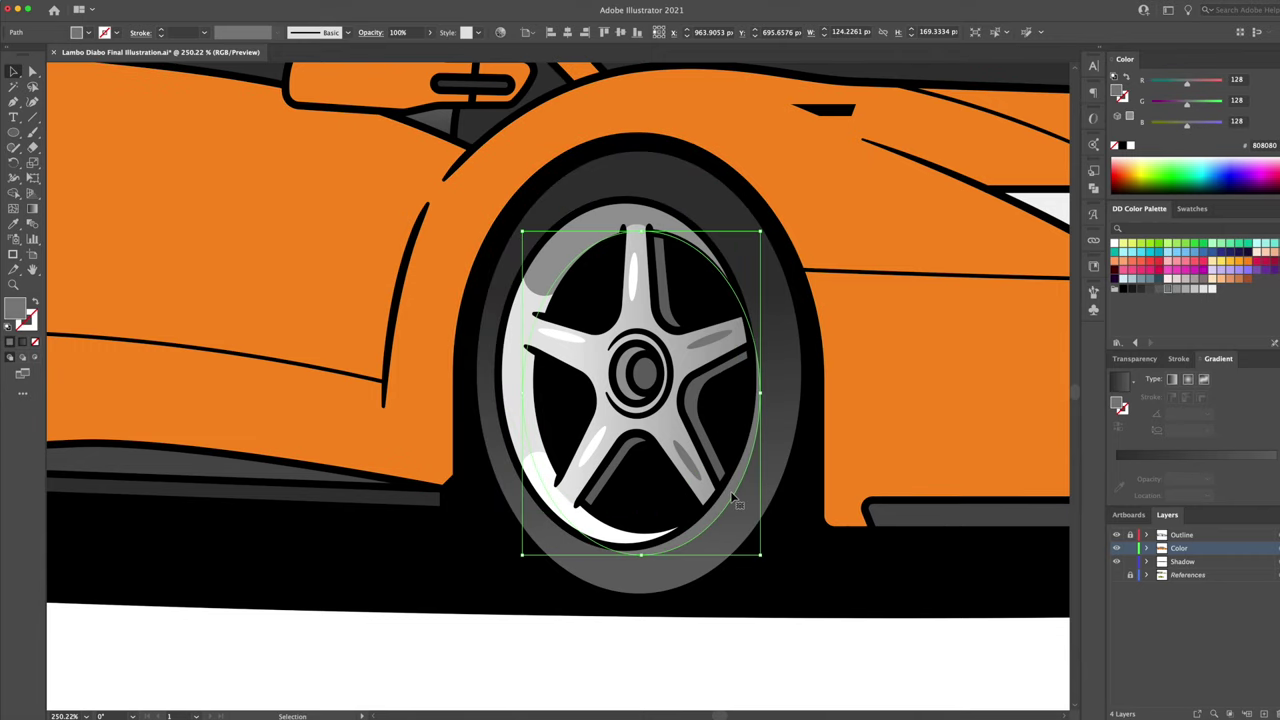
left_click(820, 514)
scroll(820, 514, "down", 3)
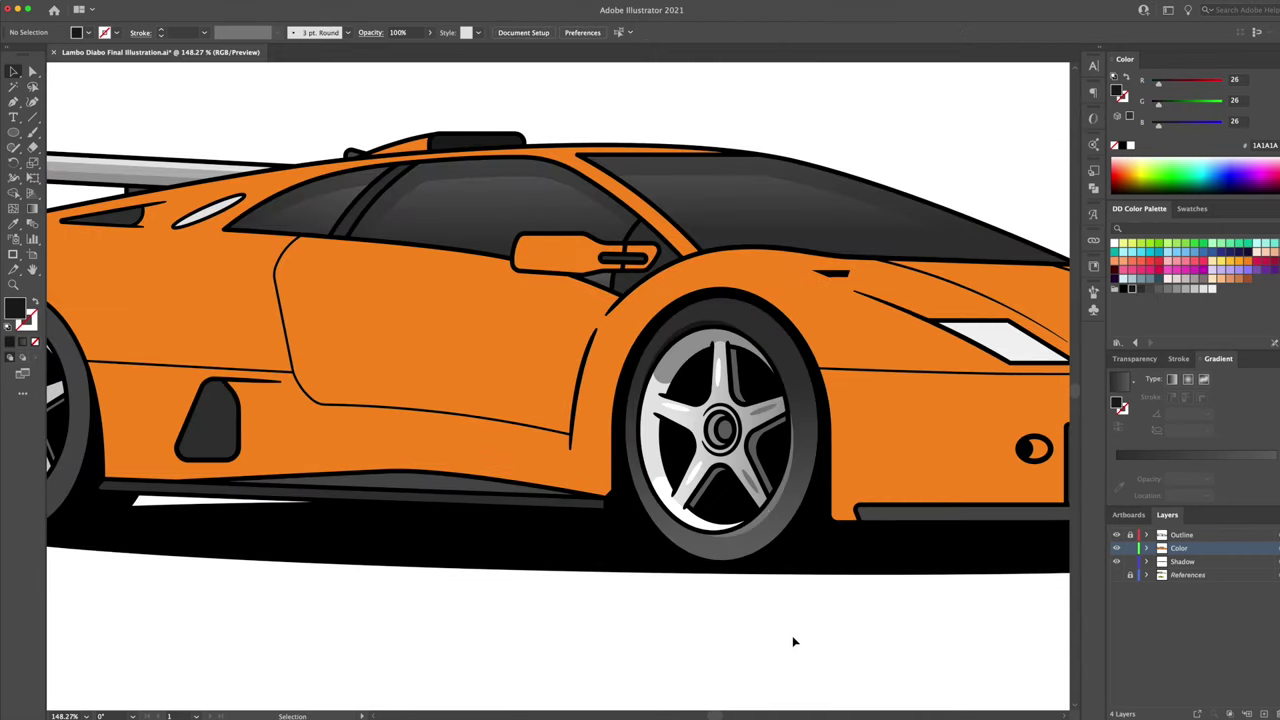
scroll(800, 630, "down", 2)
scroll(806, 623, "down", 1)
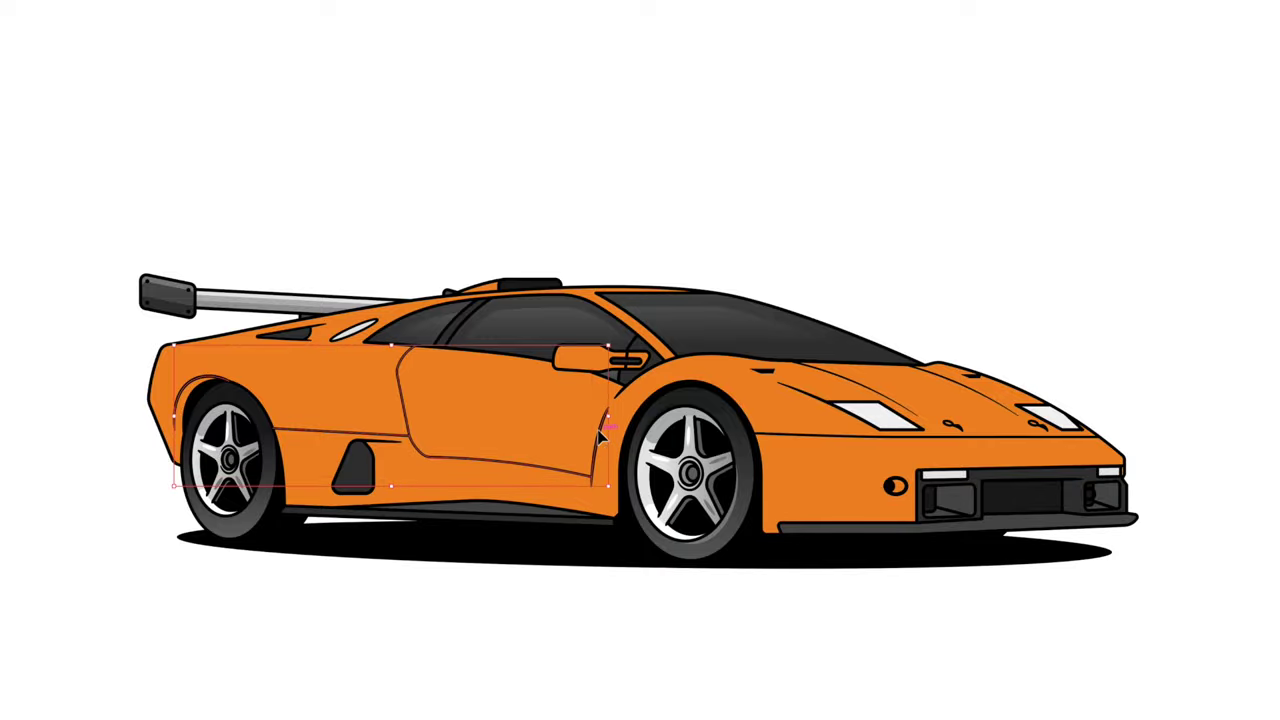
left_click(836, 440, "shift")
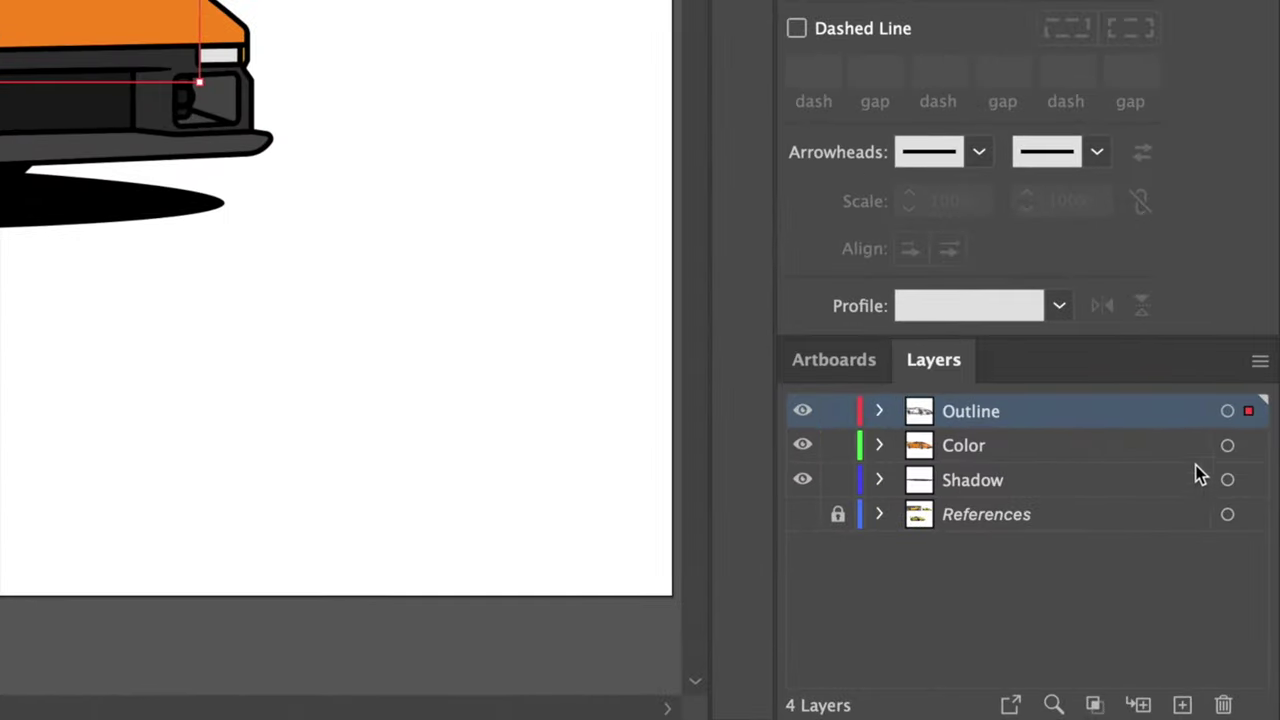
left_click_drag(1250, 448, 1250, 448)
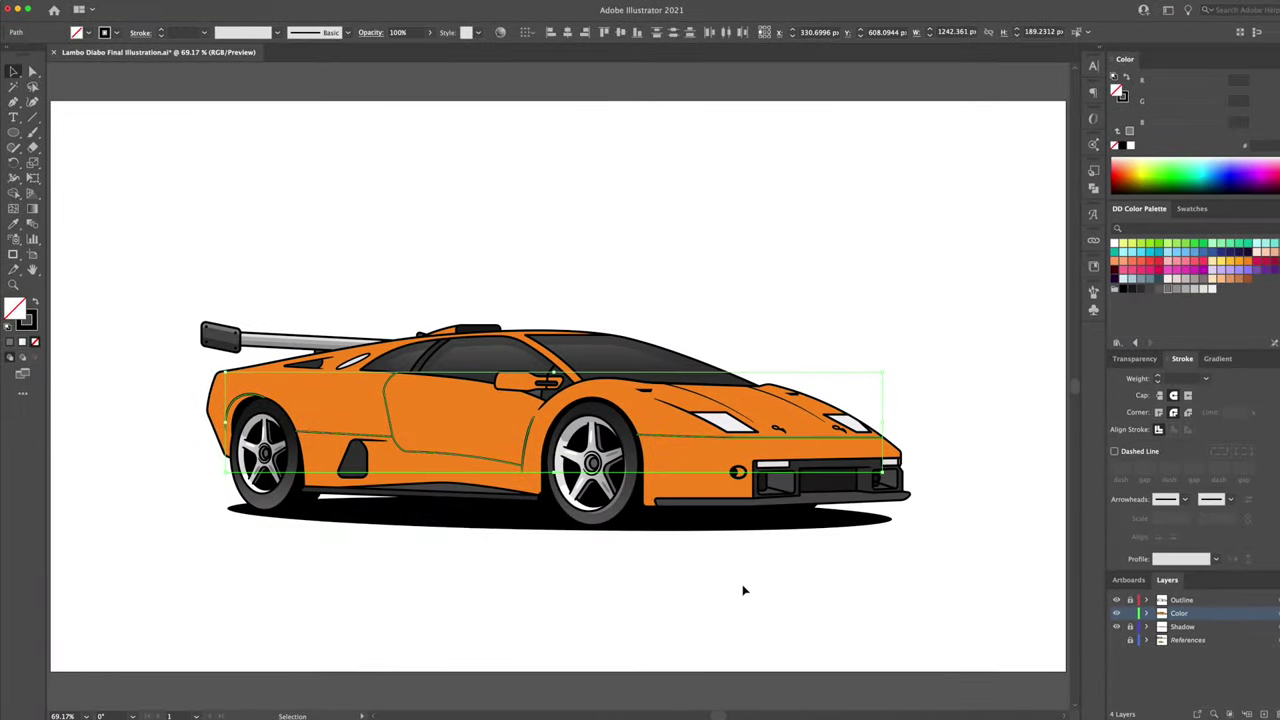
left_click(743, 590)
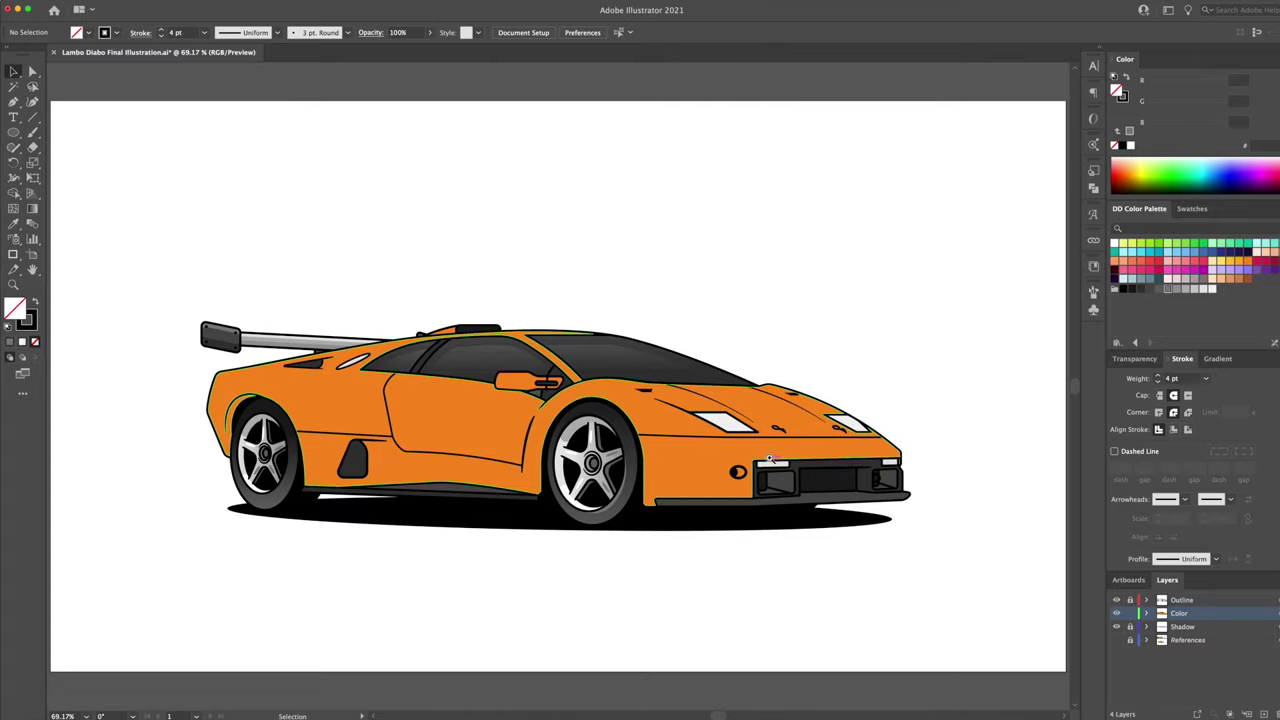
key("z")
left_click_drag(819, 438, 914, 437)
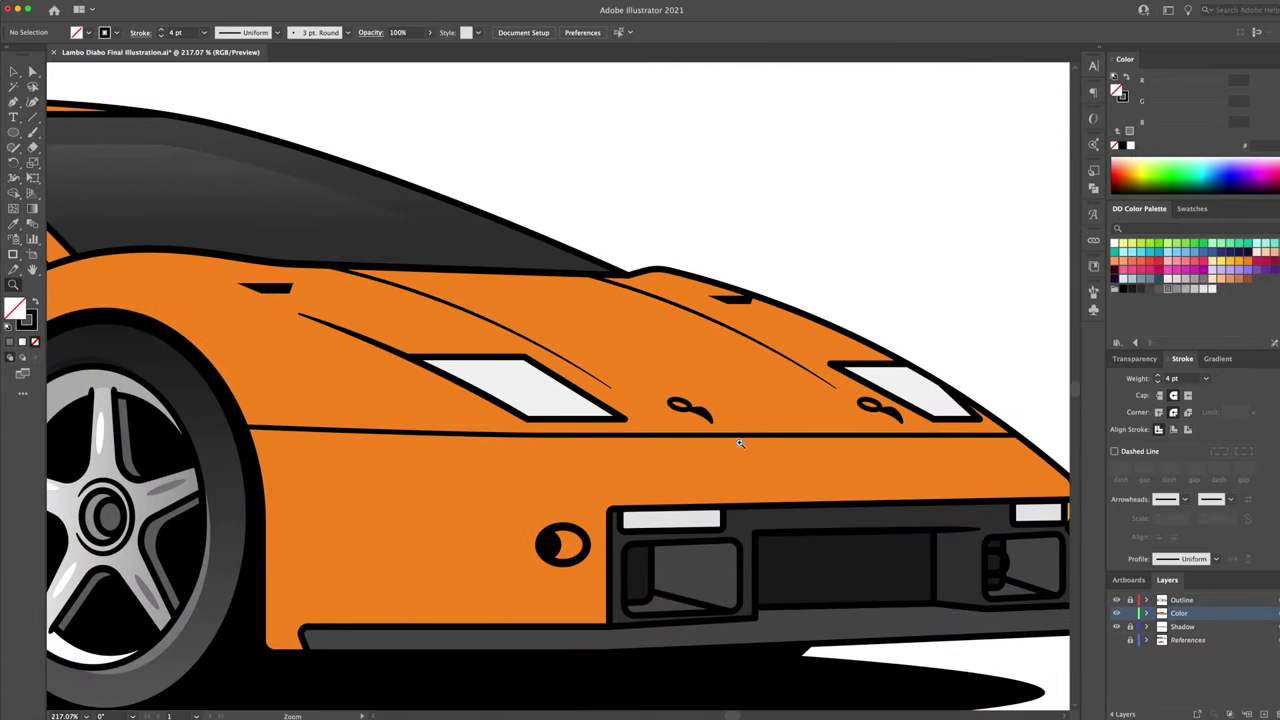
Step: Paste a copy of the hood body line, outline its stroke, nudge it down and fill it white
key("v")
left_click(740, 433)
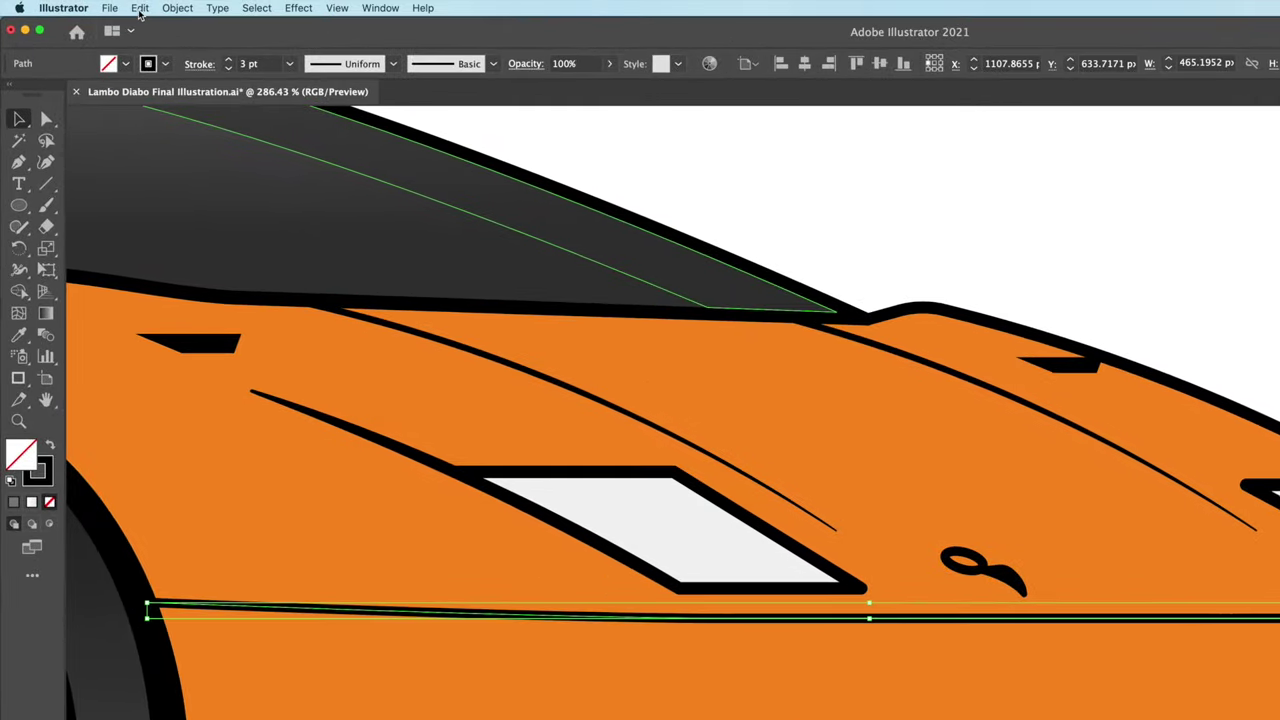
left_click(140, 8)
left_click(152, 75)
left_click(140, 8)
left_click(172, 129)
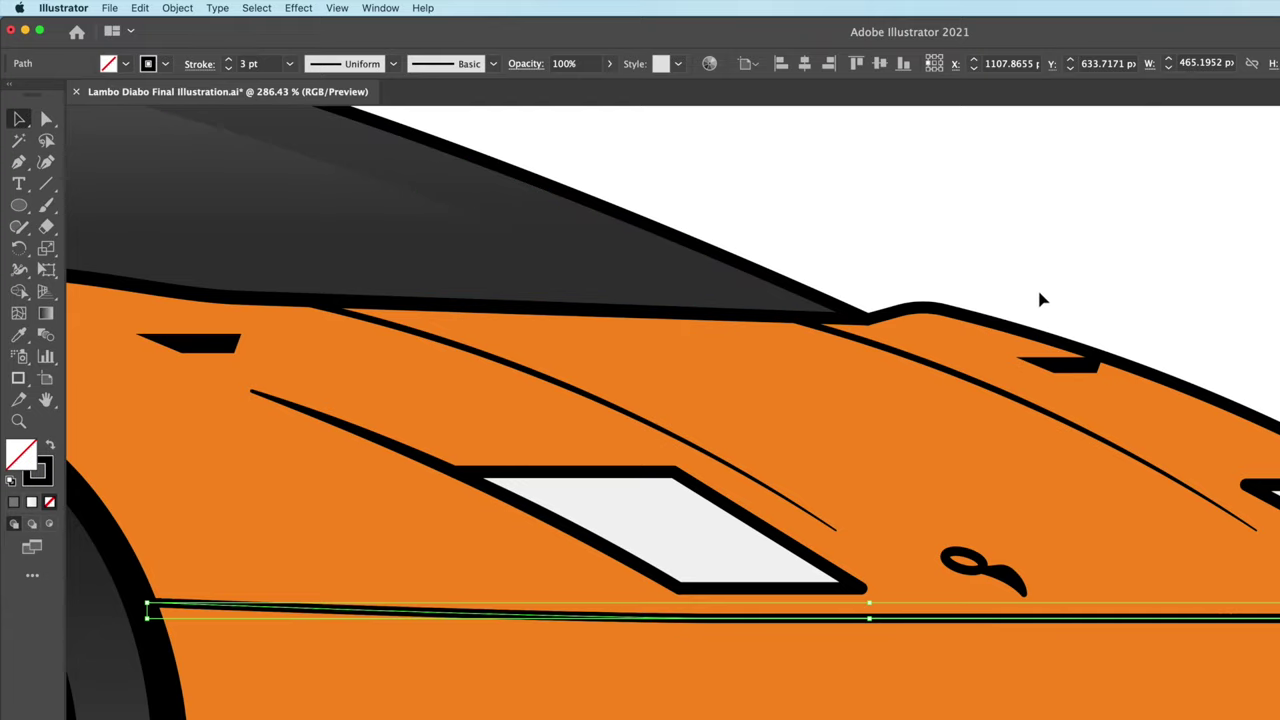
left_click(177, 8)
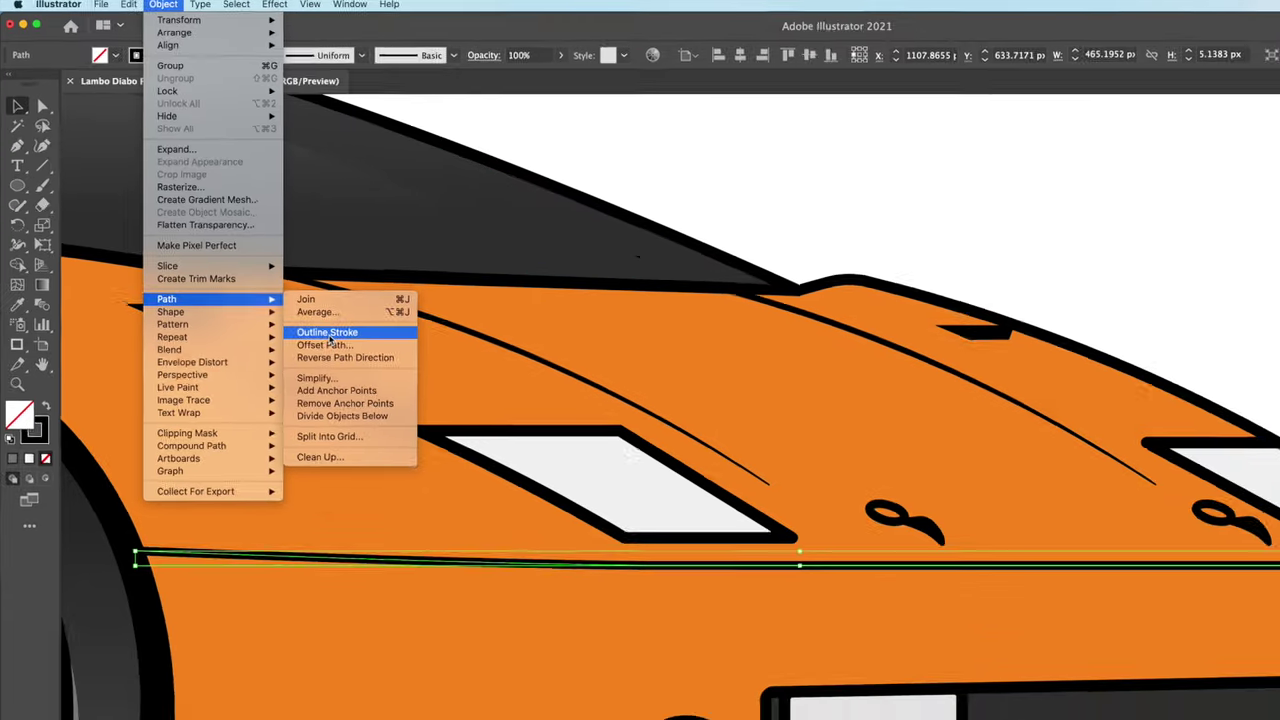
left_click(345, 346)
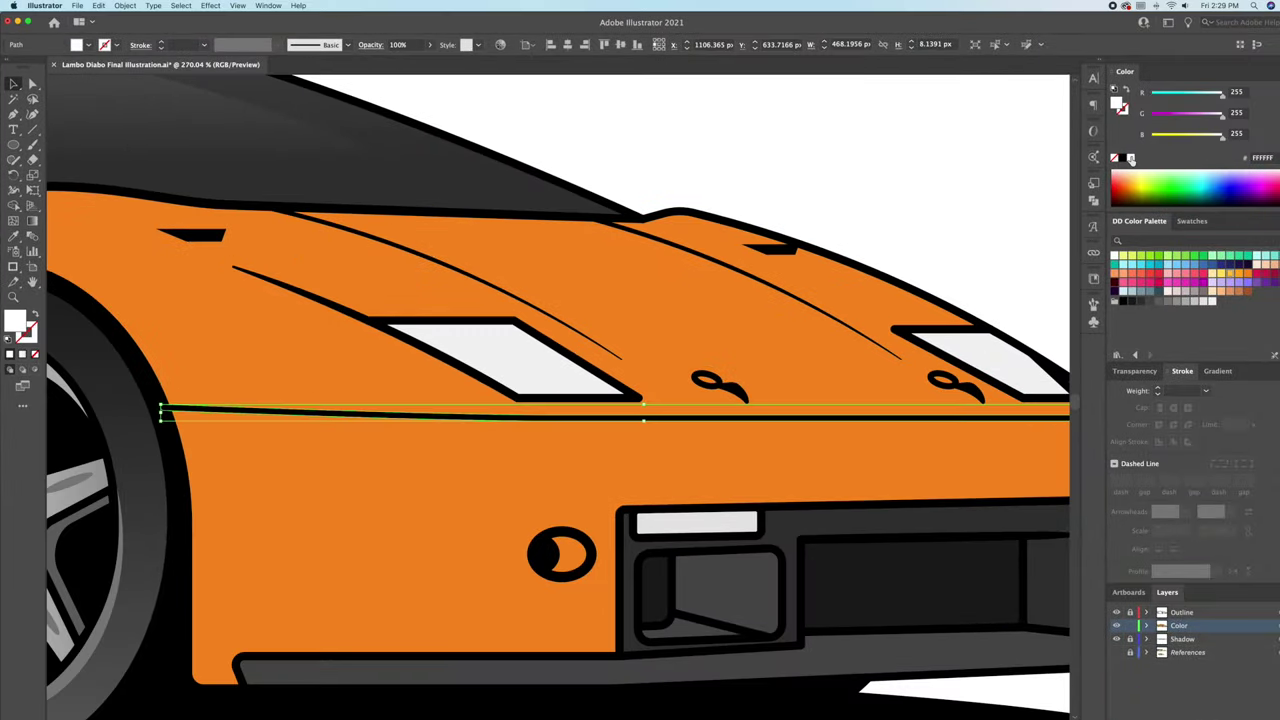
key("Down")
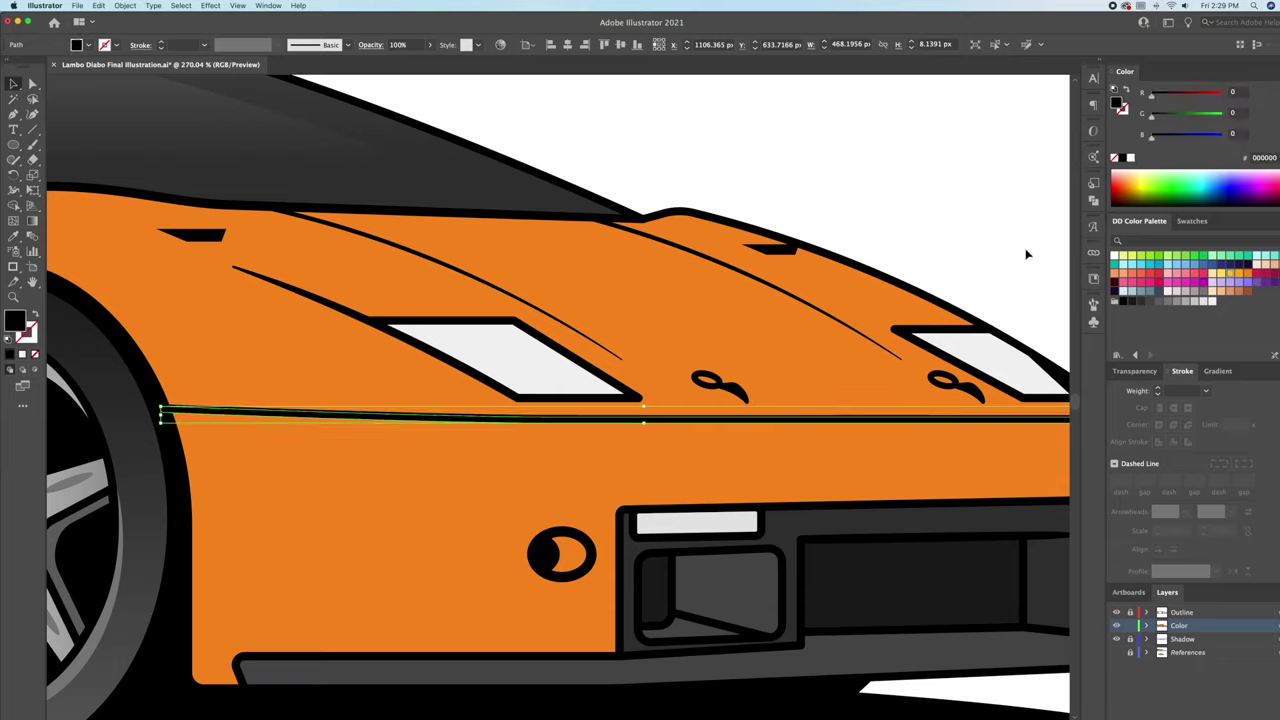
left_click(1131, 159)
Step: Send the white line and then the orange body panel to the back
left_click(924, 161)
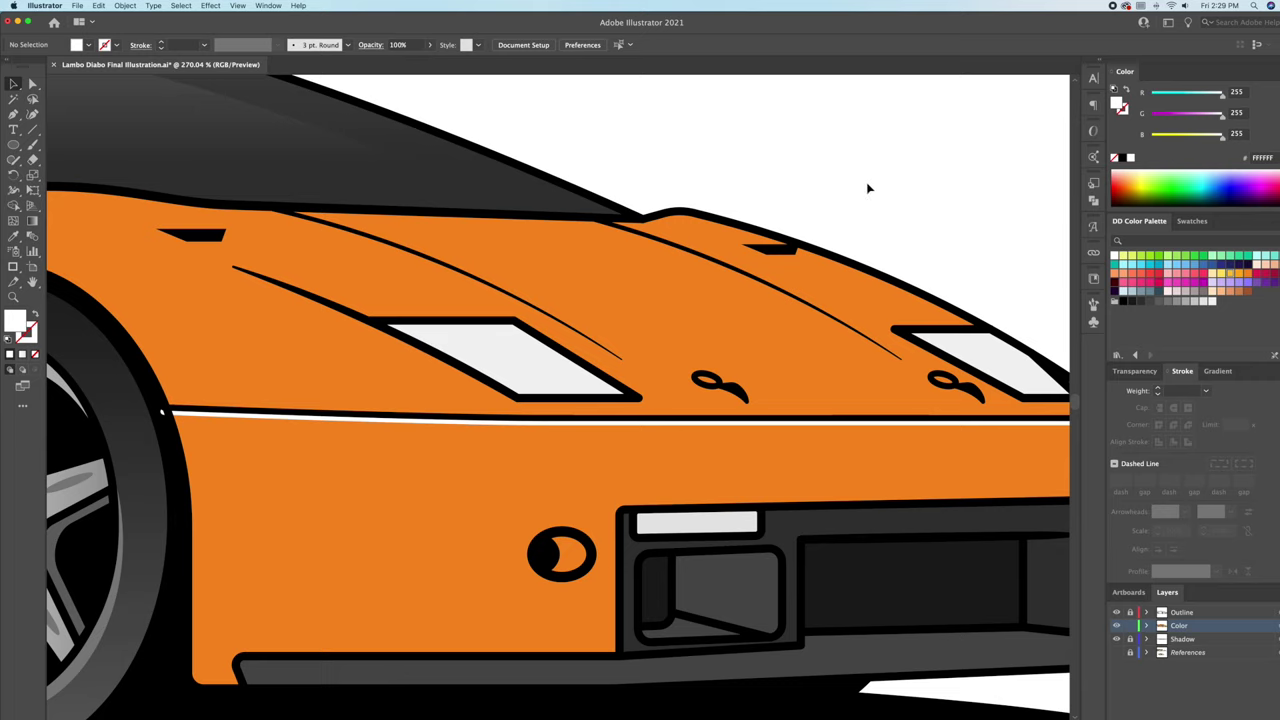
left_click(284, 413)
key("z")
left_click(284, 420)
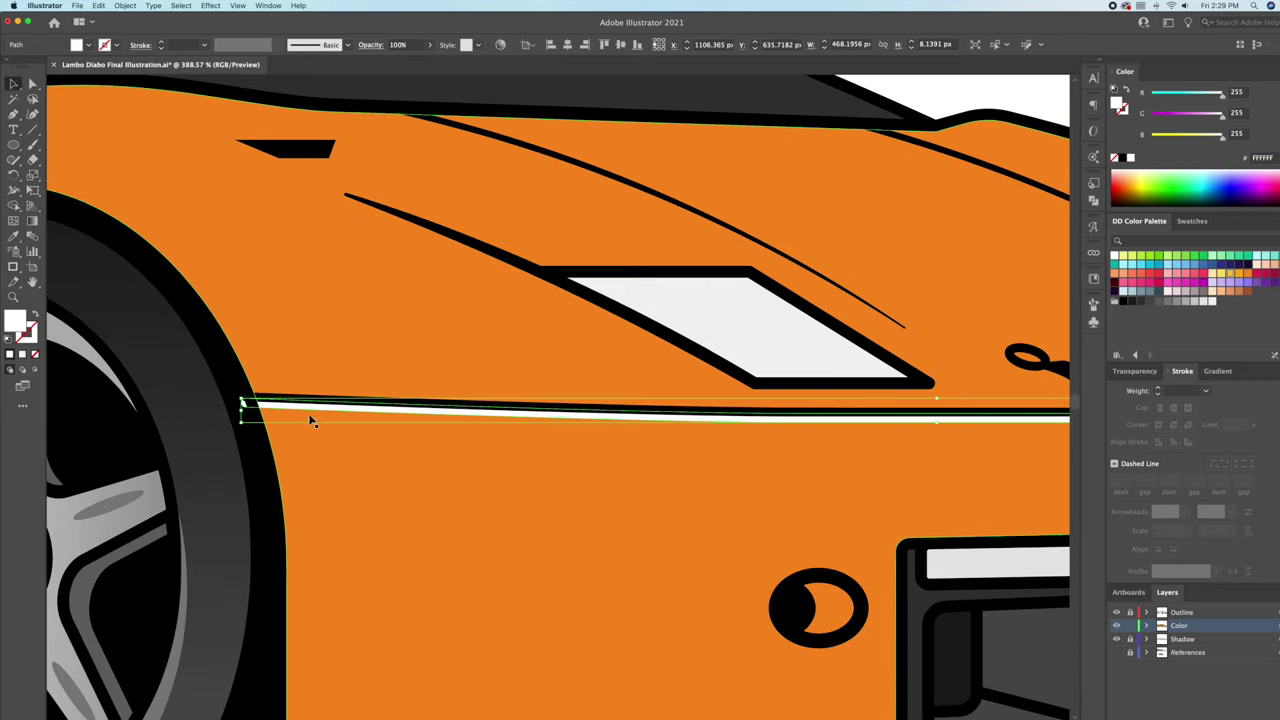
right_click(310, 410)
mouse_move(340, 588)
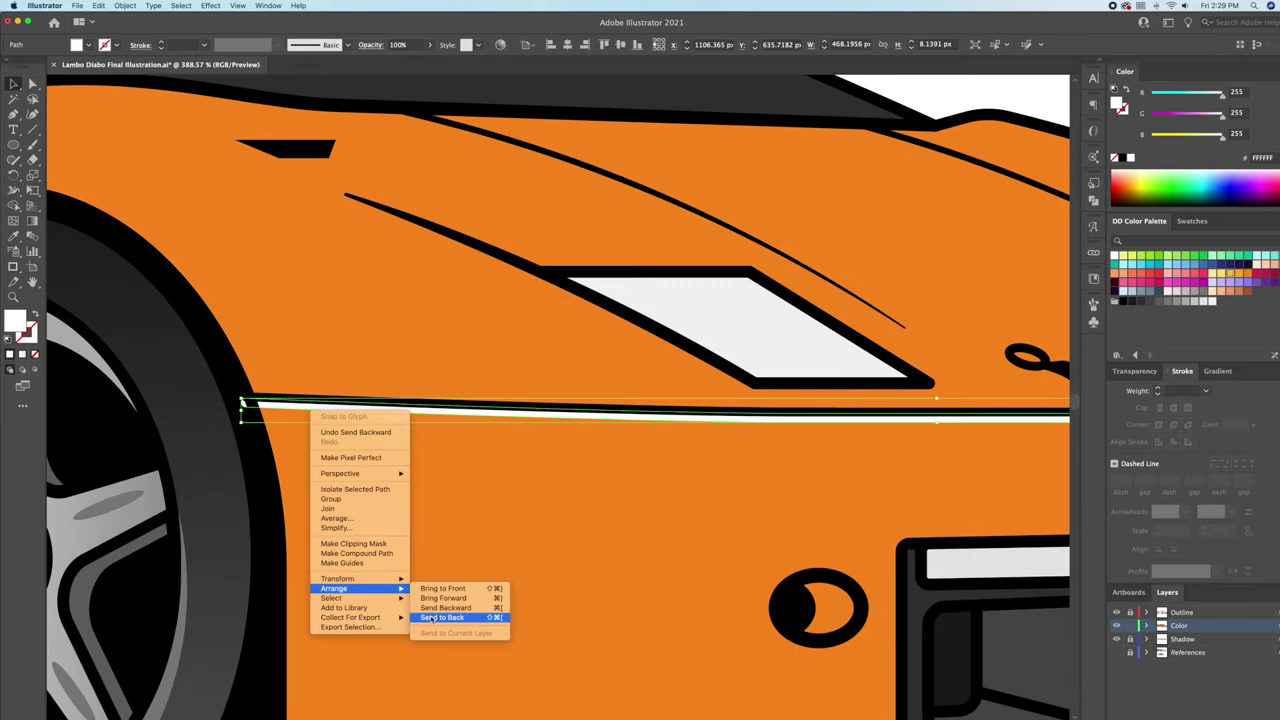
left_click(428, 618)
left_click(418, 598)
right_click(420, 586)
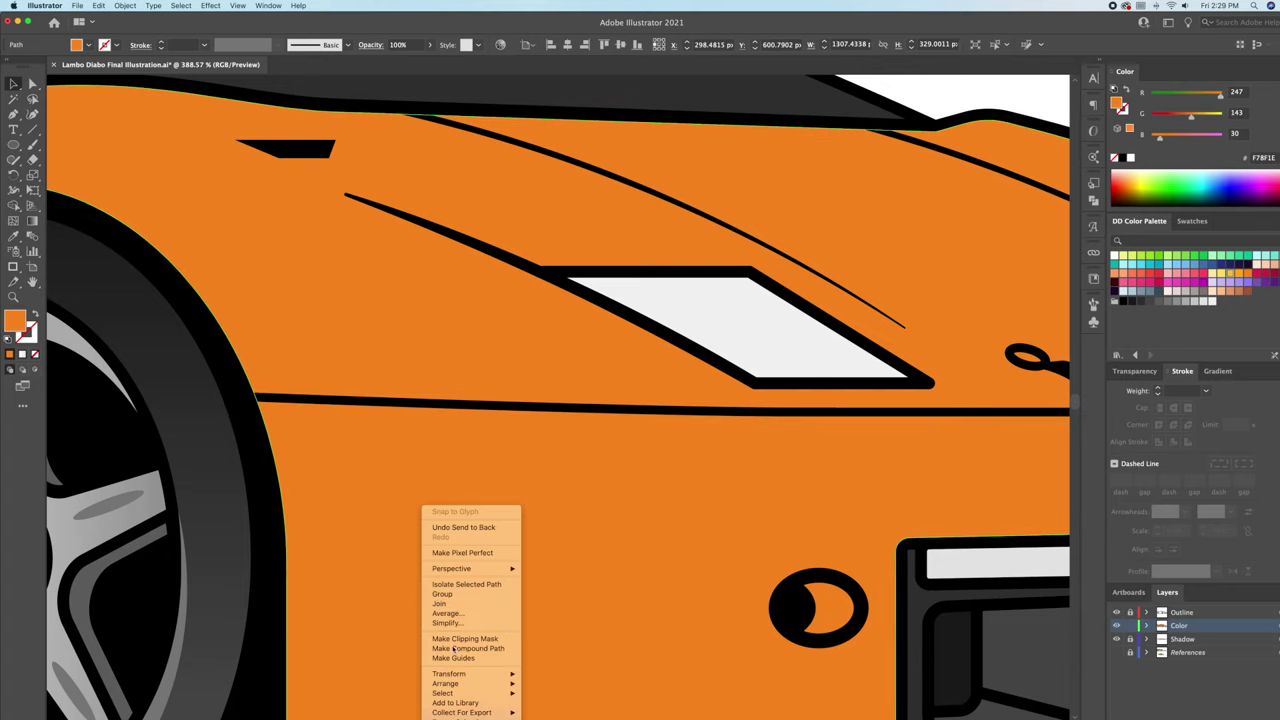
left_click(554, 707)
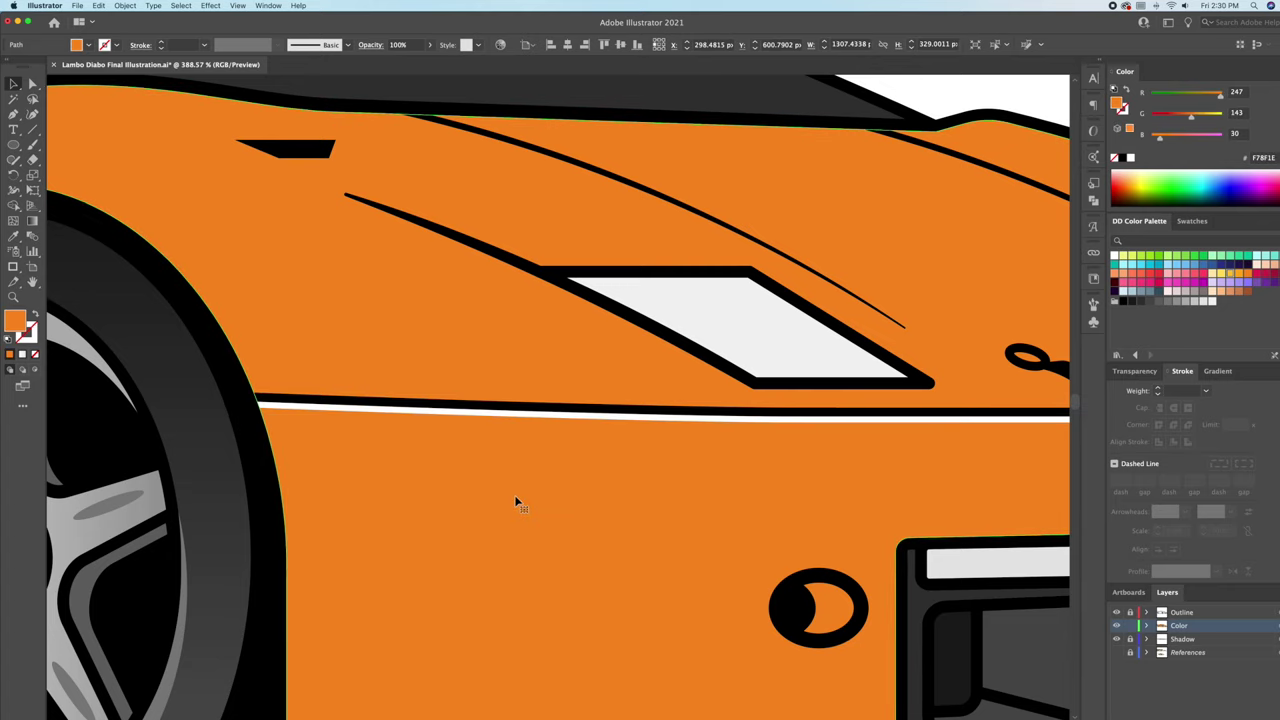
Step: Set the white hood crease highlight's opacity to 70%
key("z")
mouse_move(515, 500)
left_mouse_down()
mouse_move(397, 484)
mouse_move(809, 244)
left_mouse_up()
left_click(809, 244)
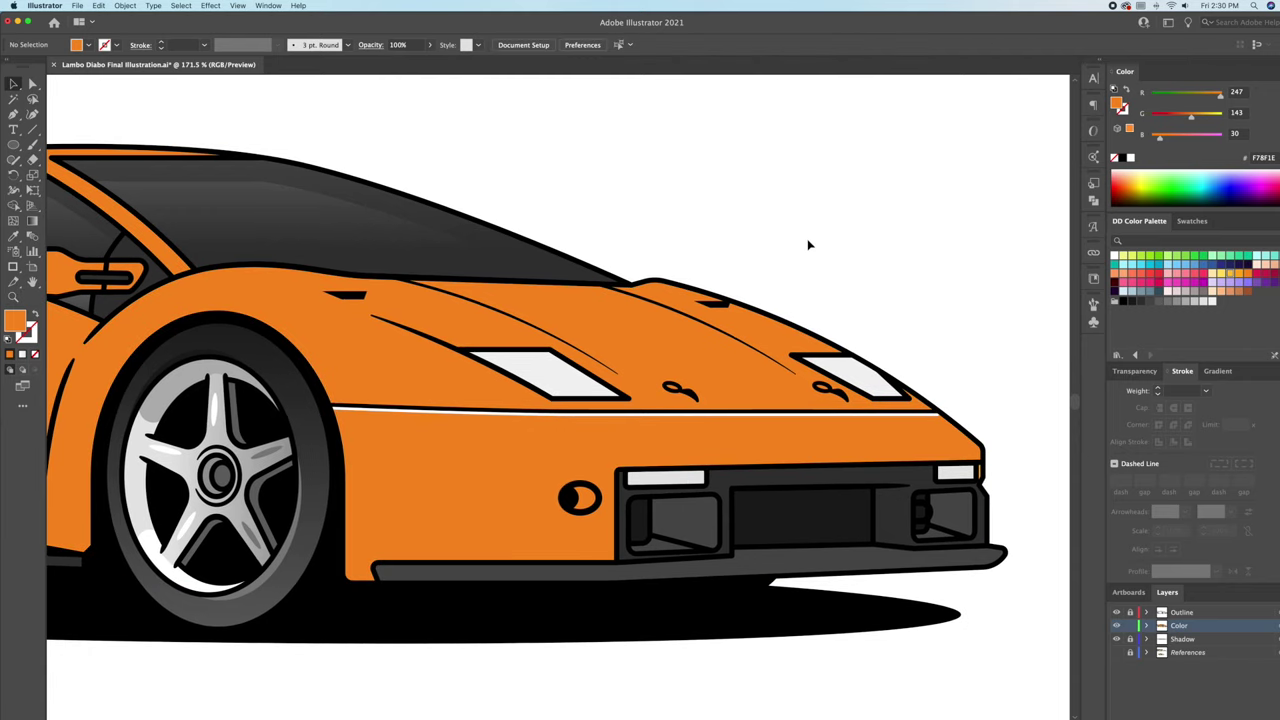
key("z")
left_click_drag(786, 411, 836, 409)
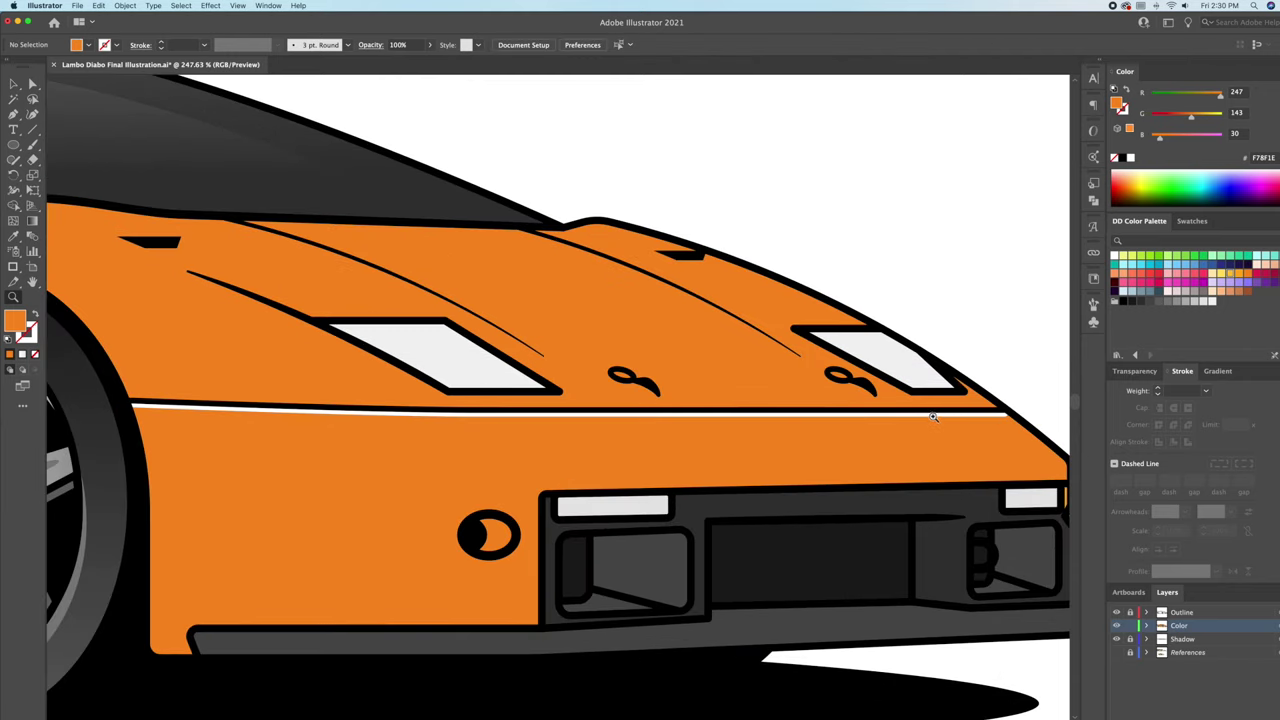
left_click(926, 413)
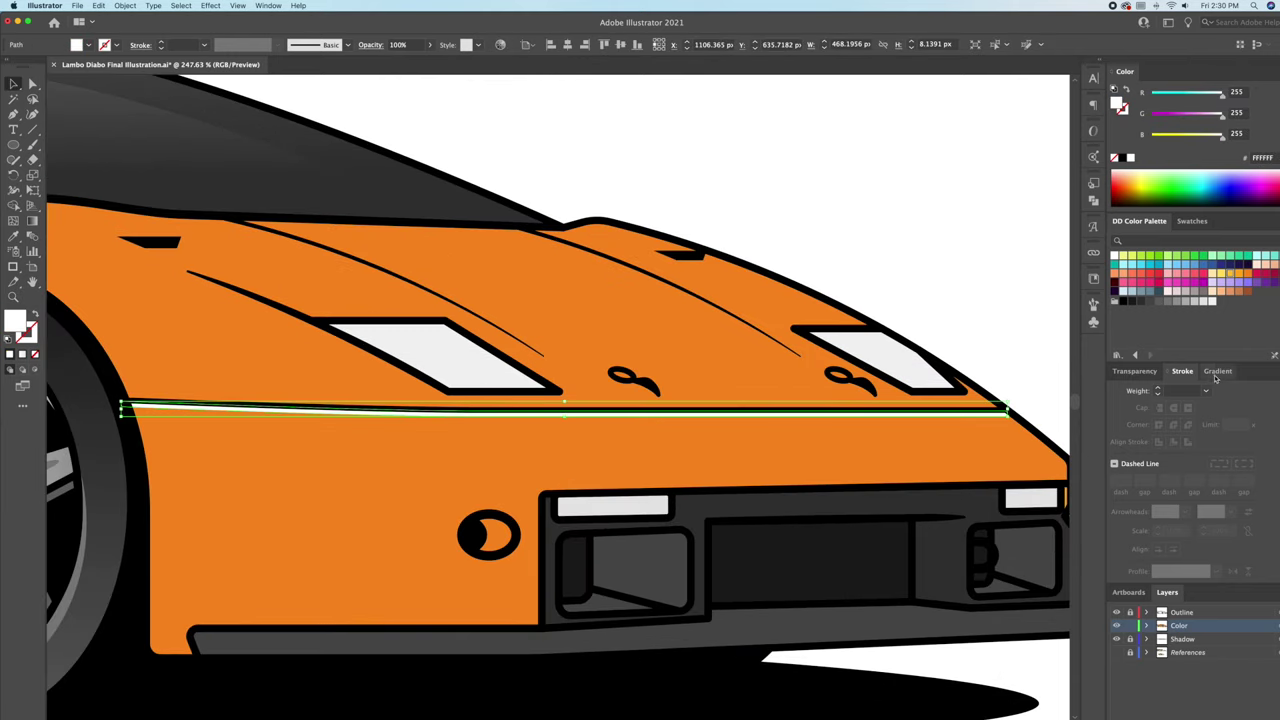
left_click(1137, 372)
type("70")
key("Return")
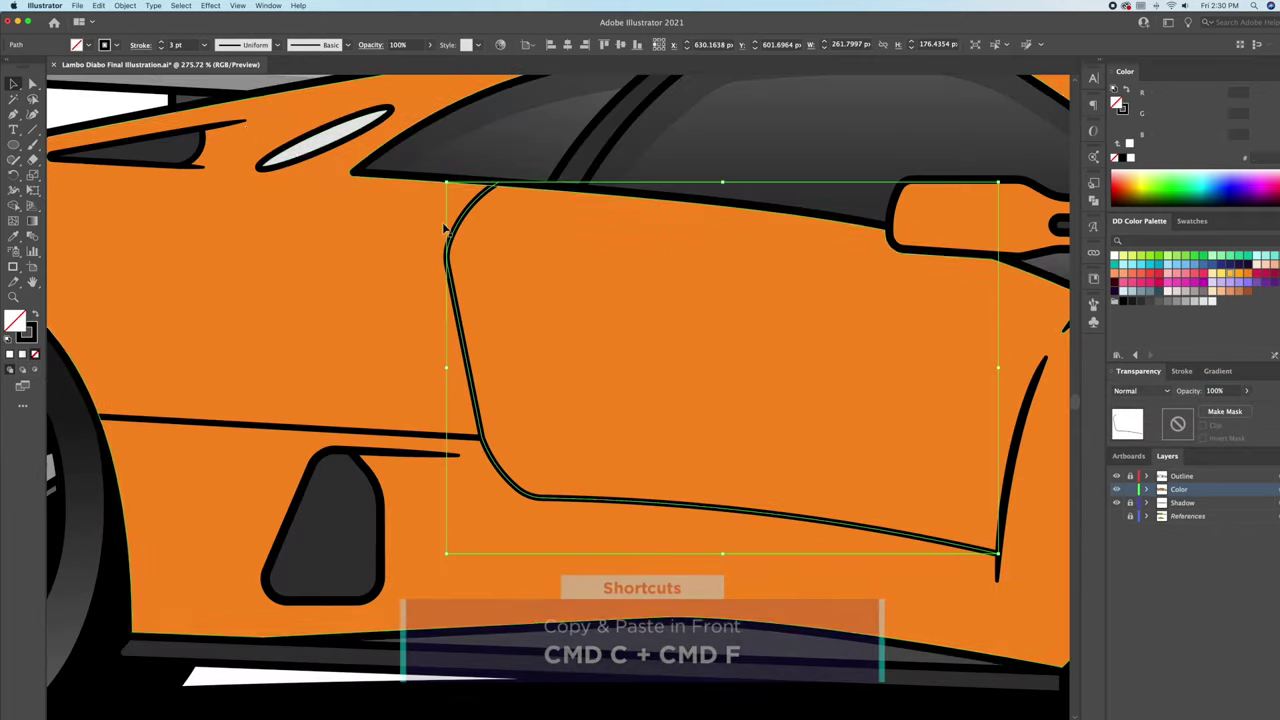
left_click(124, 5)
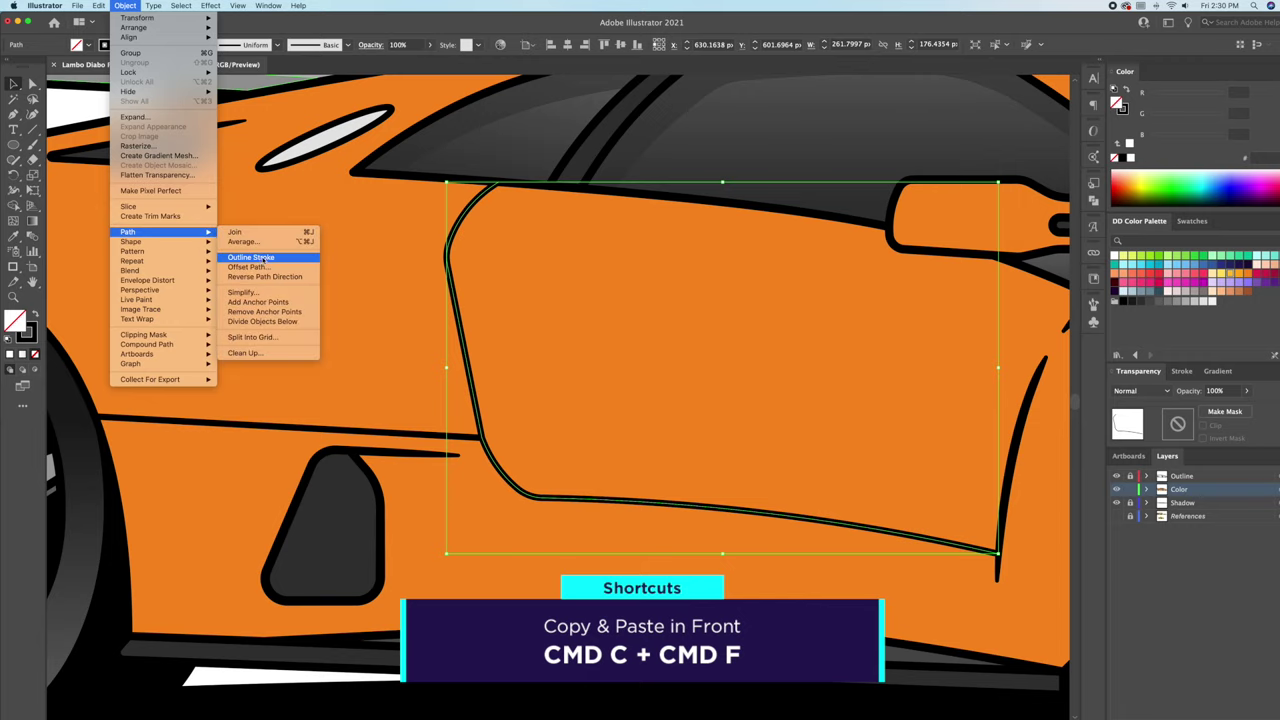
Step: Outline the door outline copy's stroke and apply a smaller Offset Path to it
mouse_move(128, 231)
left_click(330, 252)
left_click(1131, 159)
key("ctrl+z")
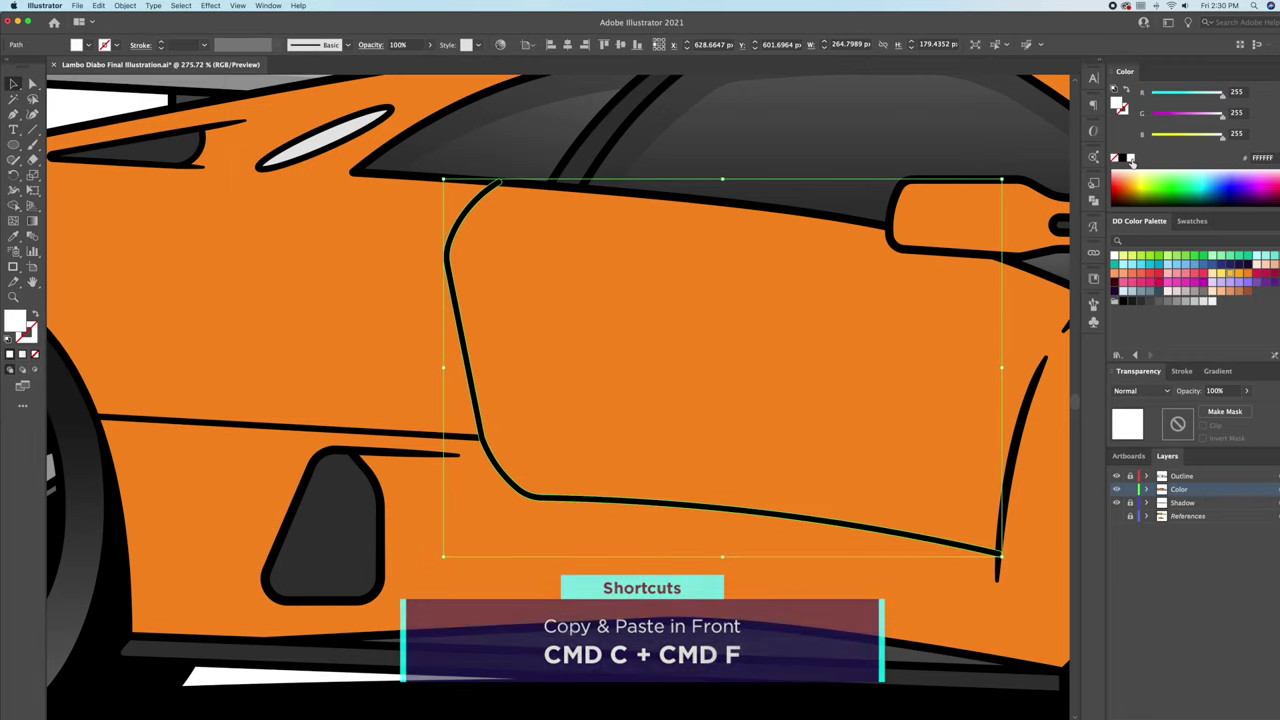
left_click(124, 5)
mouse_move(175, 318)
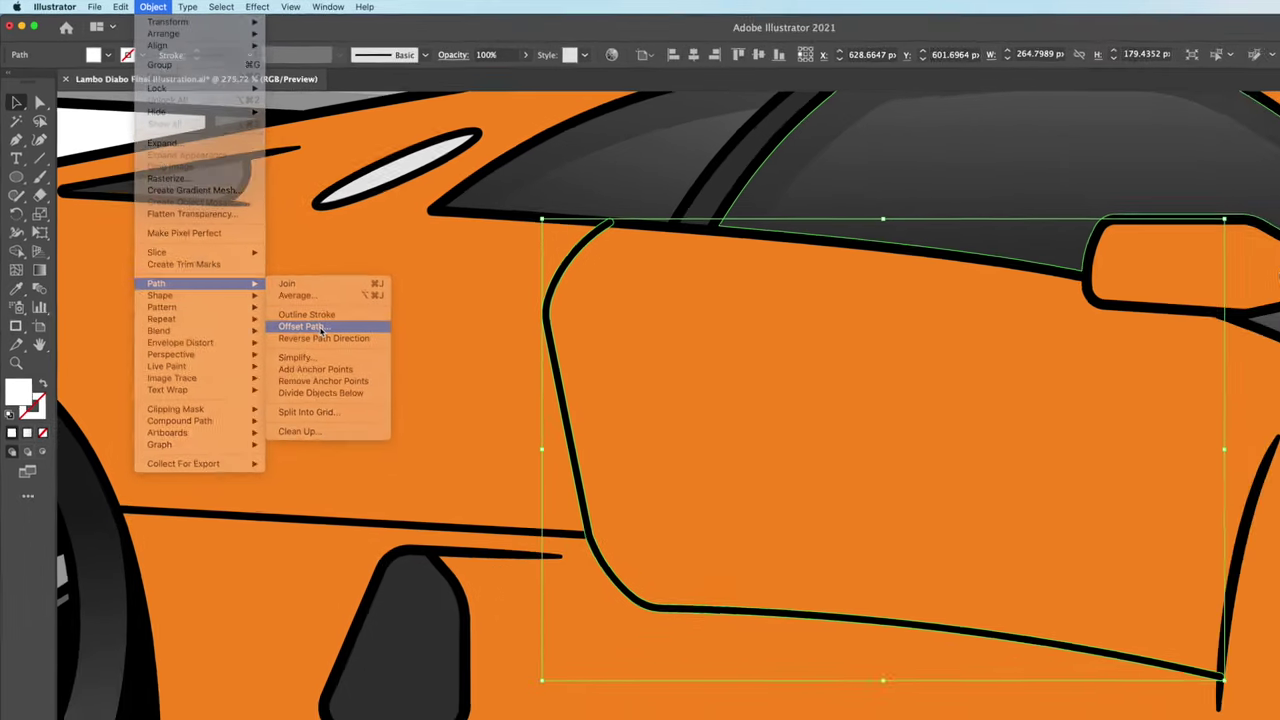
left_click(340, 366)
key("Down")
key("Down")
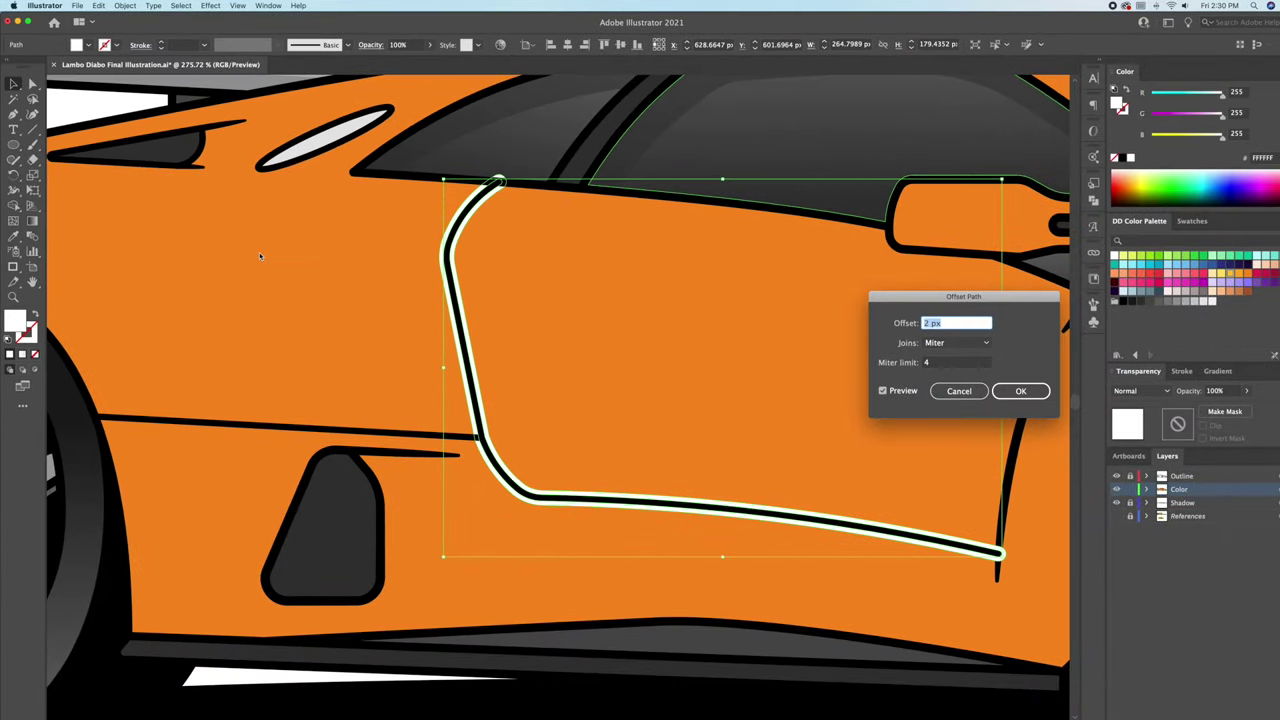
left_click(1034, 391)
Step: Reshape the upper end of the white offset shape in isolation mode
scroll(537, 245, "up", 5)
double_click(537, 245)
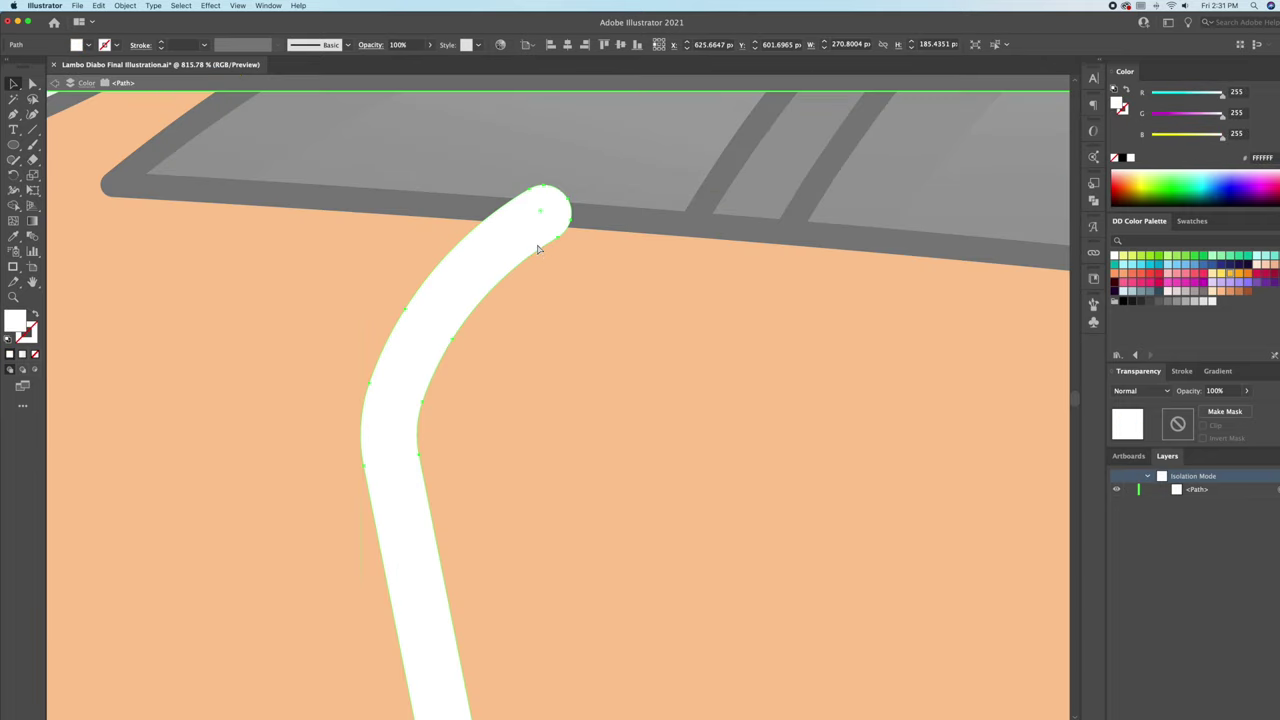
left_click(571, 223)
mouse_move(571, 224)
left_mouse_down()
mouse_move(573, 203)
mouse_move(551, 216)
left_mouse_up()
scroll(558, 240, "down", 5)
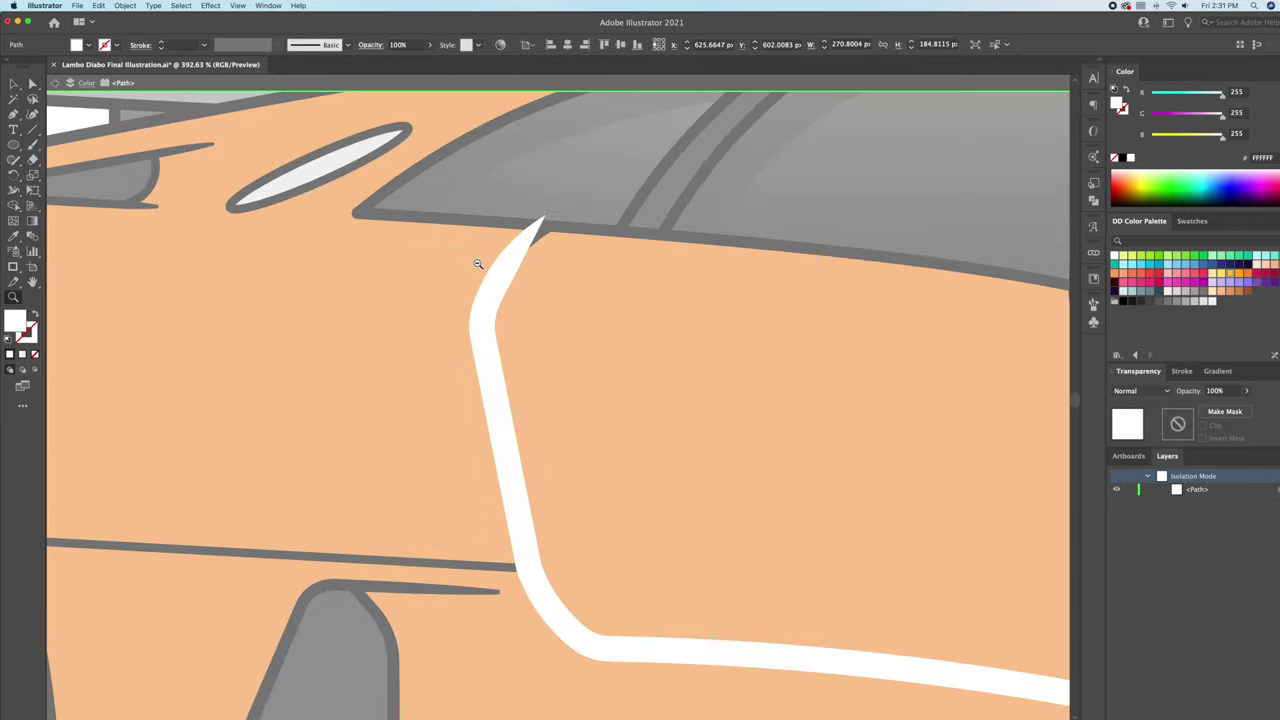
scroll(757, 586, "up", 5)
scroll(777, 500, "up", 3)
Step: Delete the stray thin white path and select the white offset shape
left_click(745, 541)
key("v")
left_click(749, 449)
key("Delete")
left_click(703, 530)
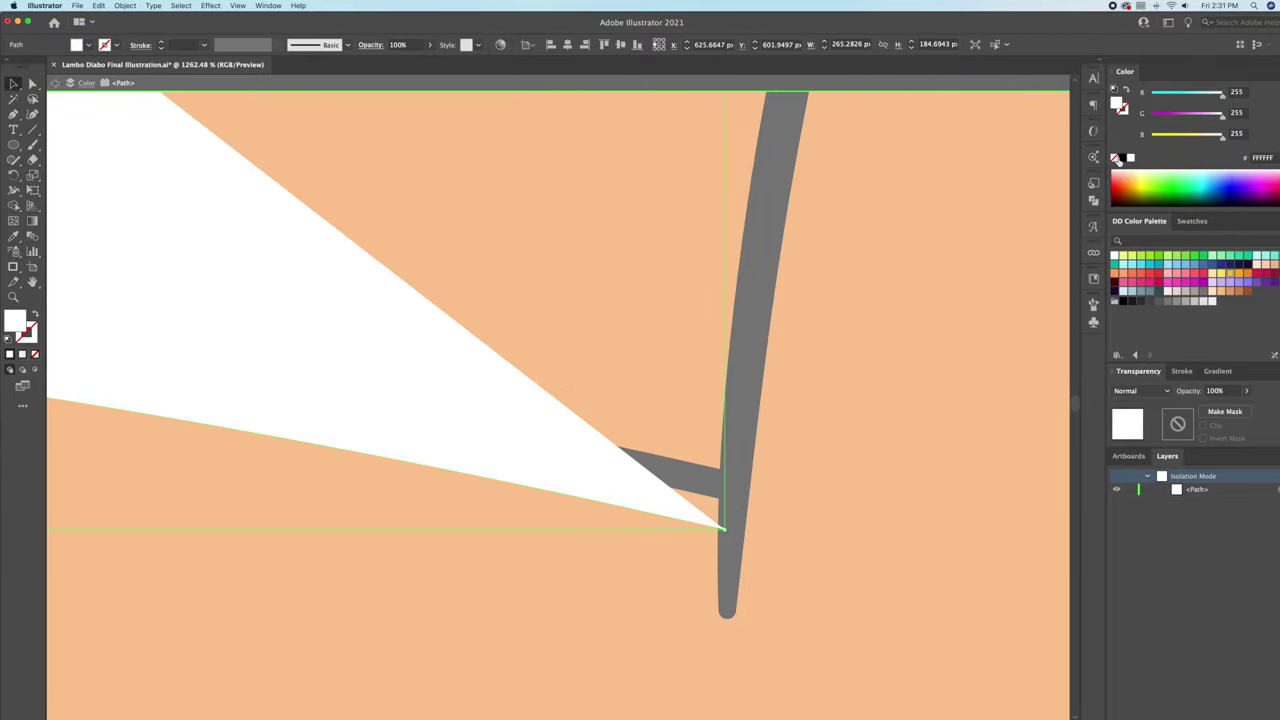
scroll(780, 440, "down", 3)
Step: Pen-draw the white highlight's end along the door curve up to the door line's top
key("p")
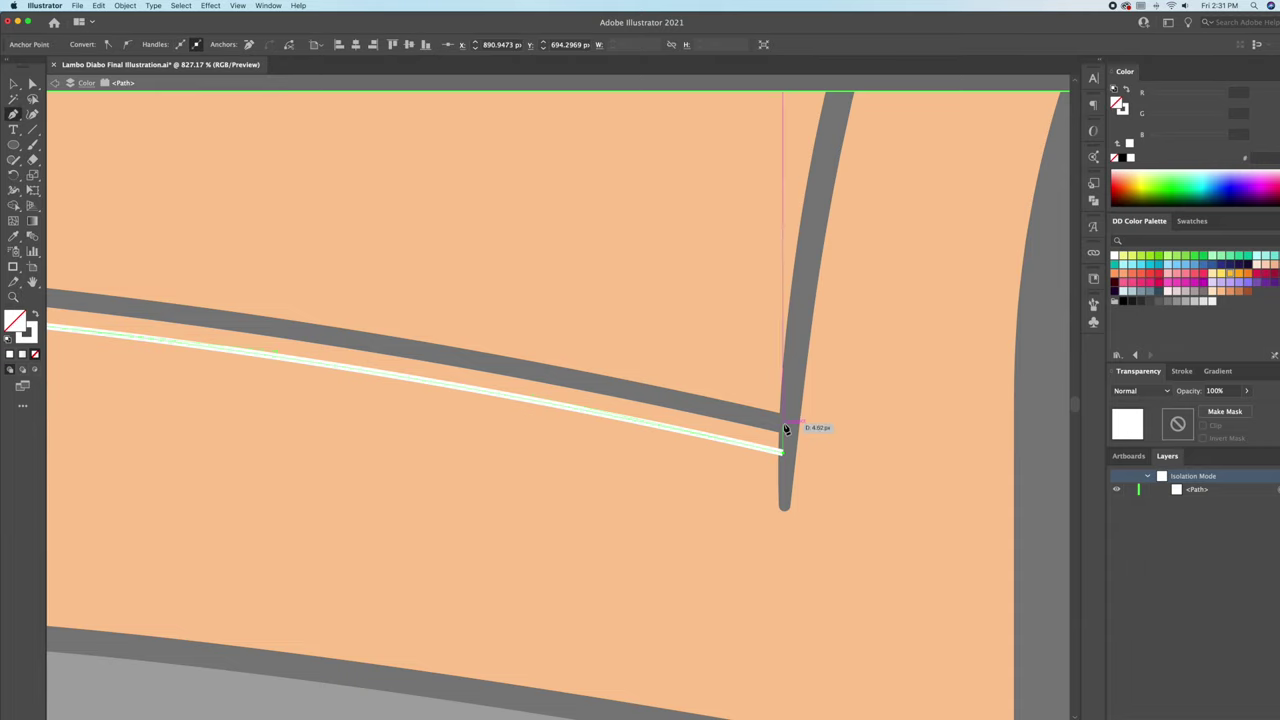
scroll(700, 420, "left", 3)
left_click(480, 368)
left_click_drag(330, 345, 555, 440)
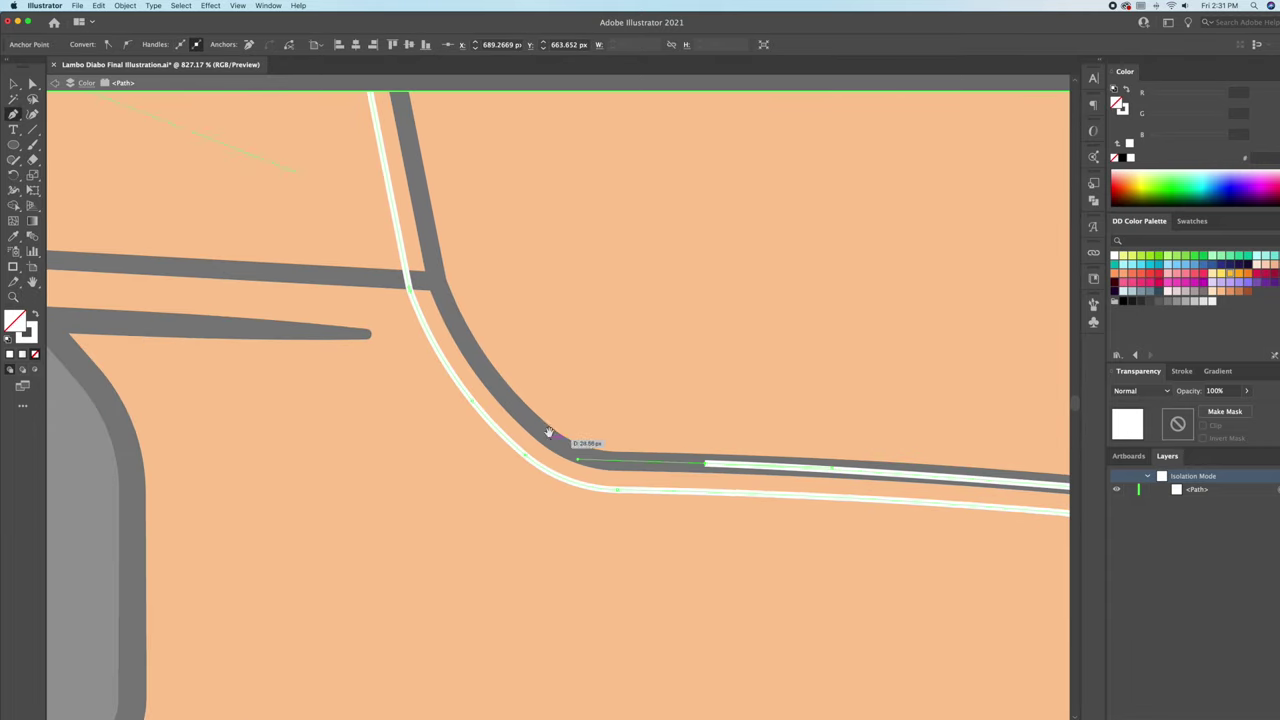
left_click(495, 386)
left_click(434, 249)
scroll(466, 263, "up", 5)
scroll(565, 487, "up", 5)
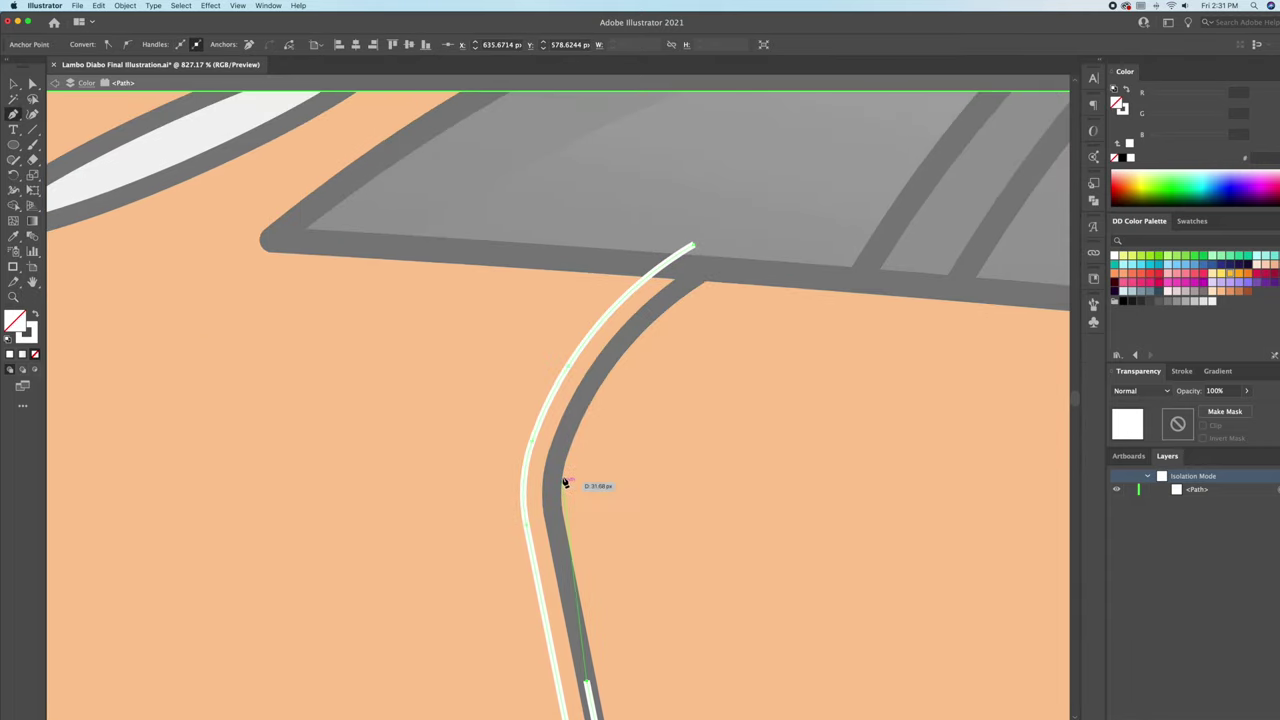
left_click(612, 350)
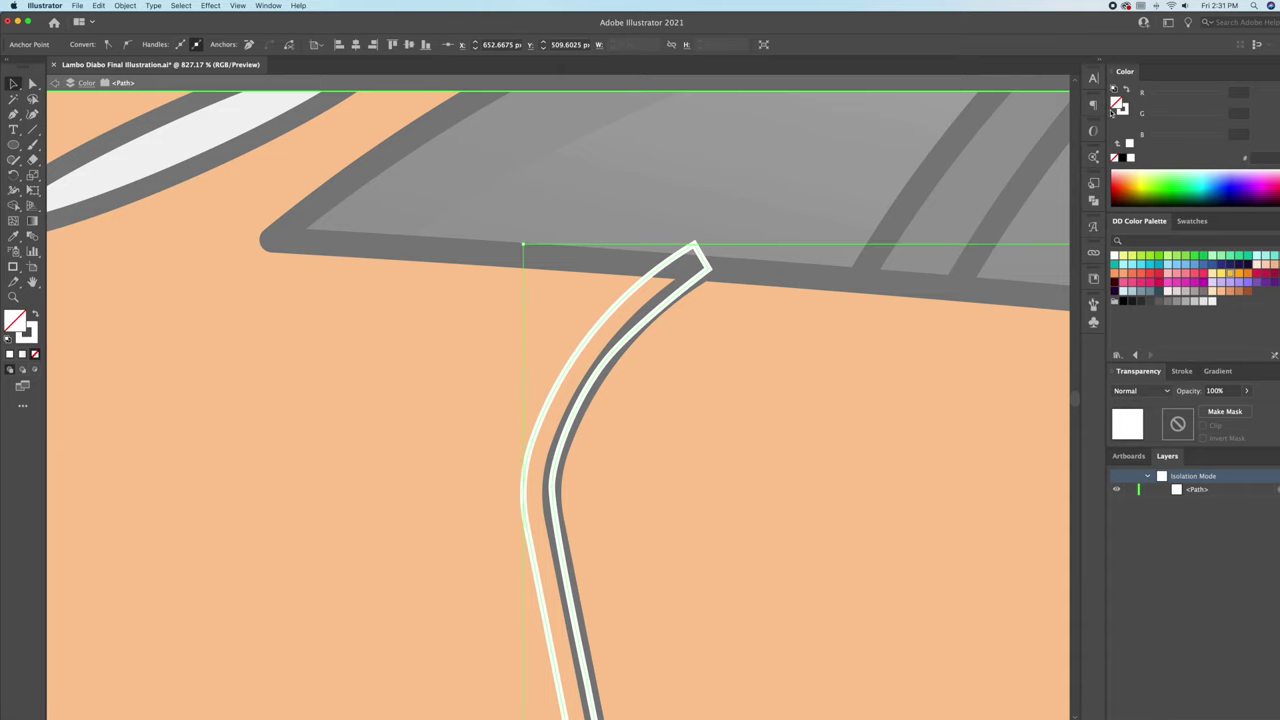
key("shift+x")
Step: Exit isolation mode and send the white door highlight behind the black line
key("Escape")
right_click(718, 400)
left_click(849, 579)
scroll(806, 503, "down", 5)
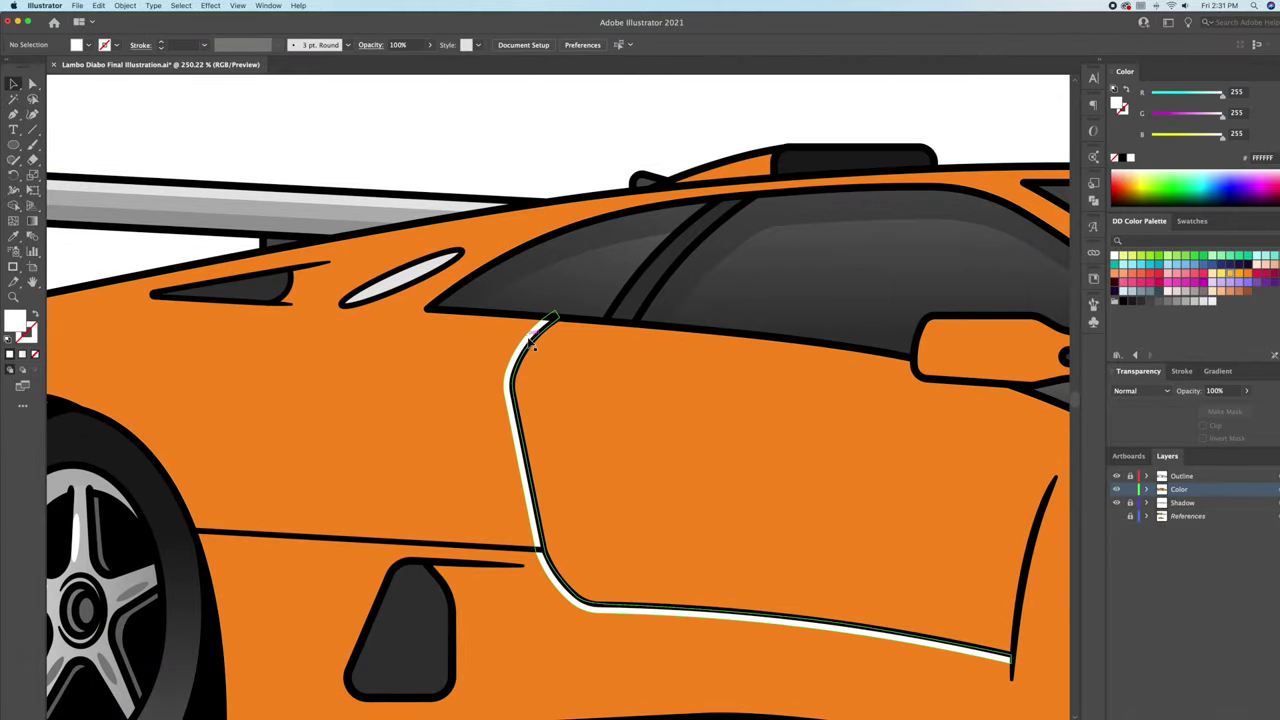
Step: Set the door highlight to 60% opacity and eyedropper its look onto the outlined side crease line
type("0")
key("Return")
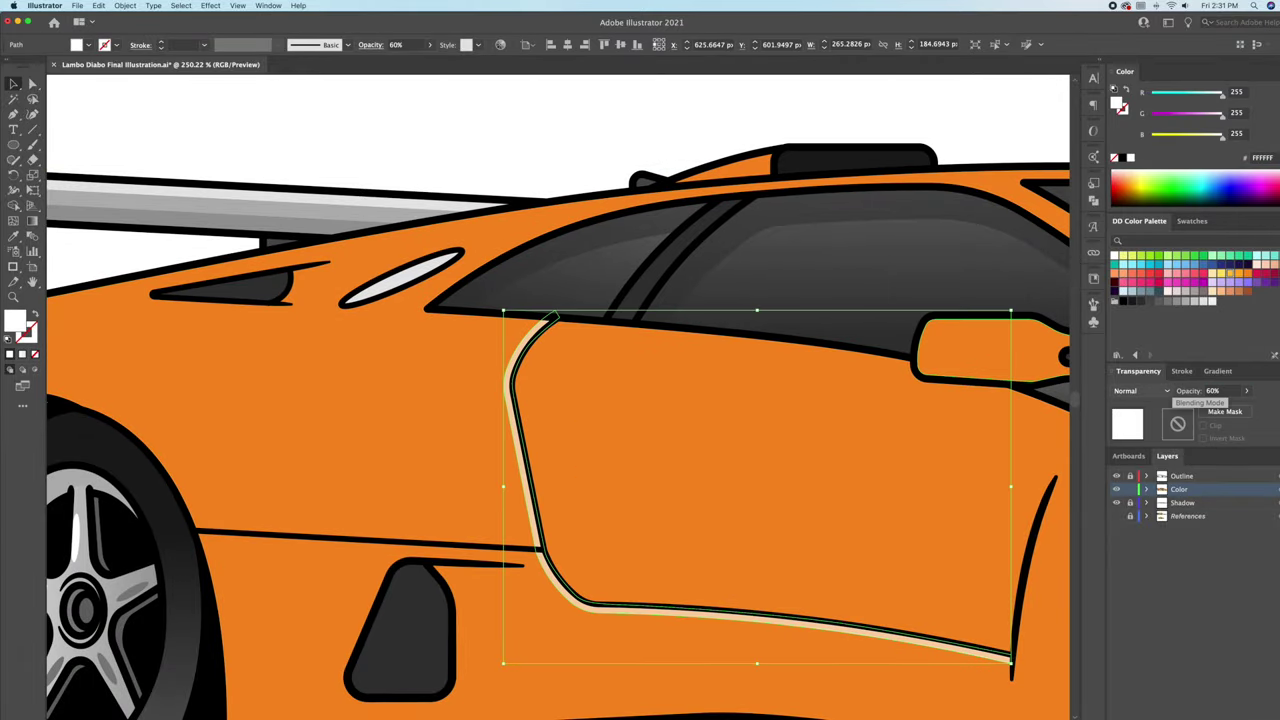
left_click(360, 540)
scroll(360, 540, "up", 3)
left_click(125, 5)
left_click(269, 263)
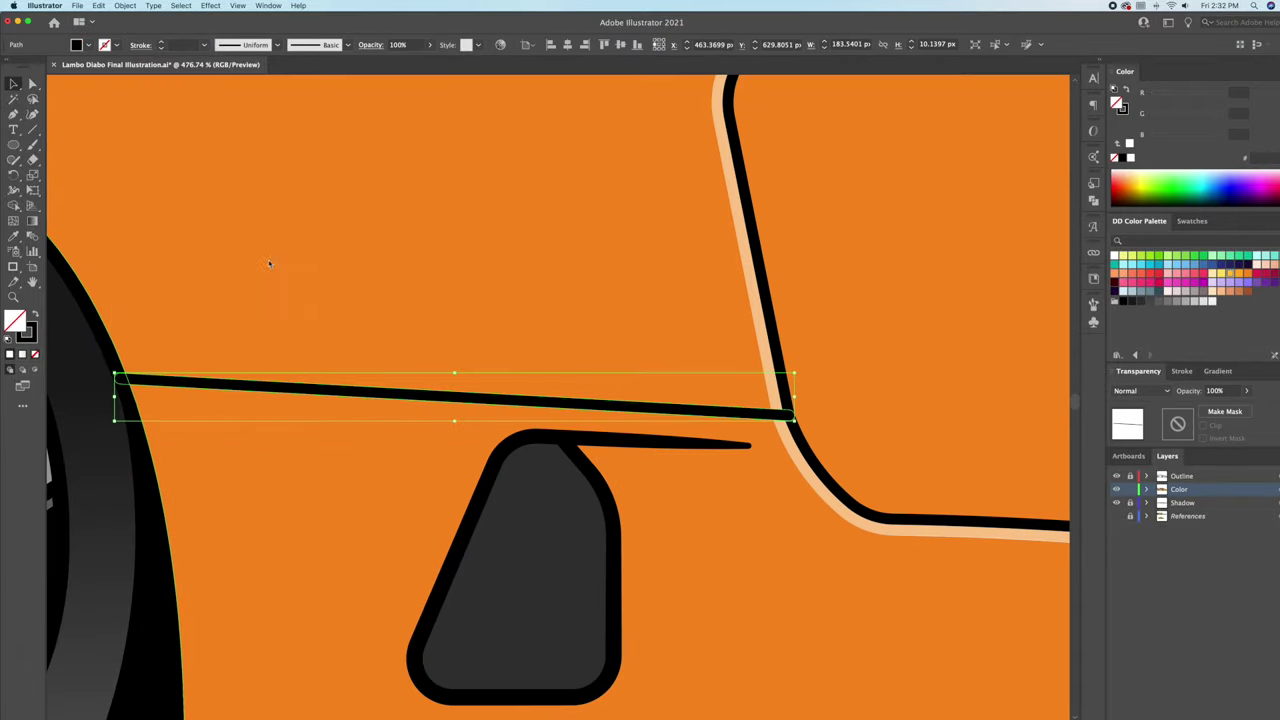
key("i")
left_click(762, 330)
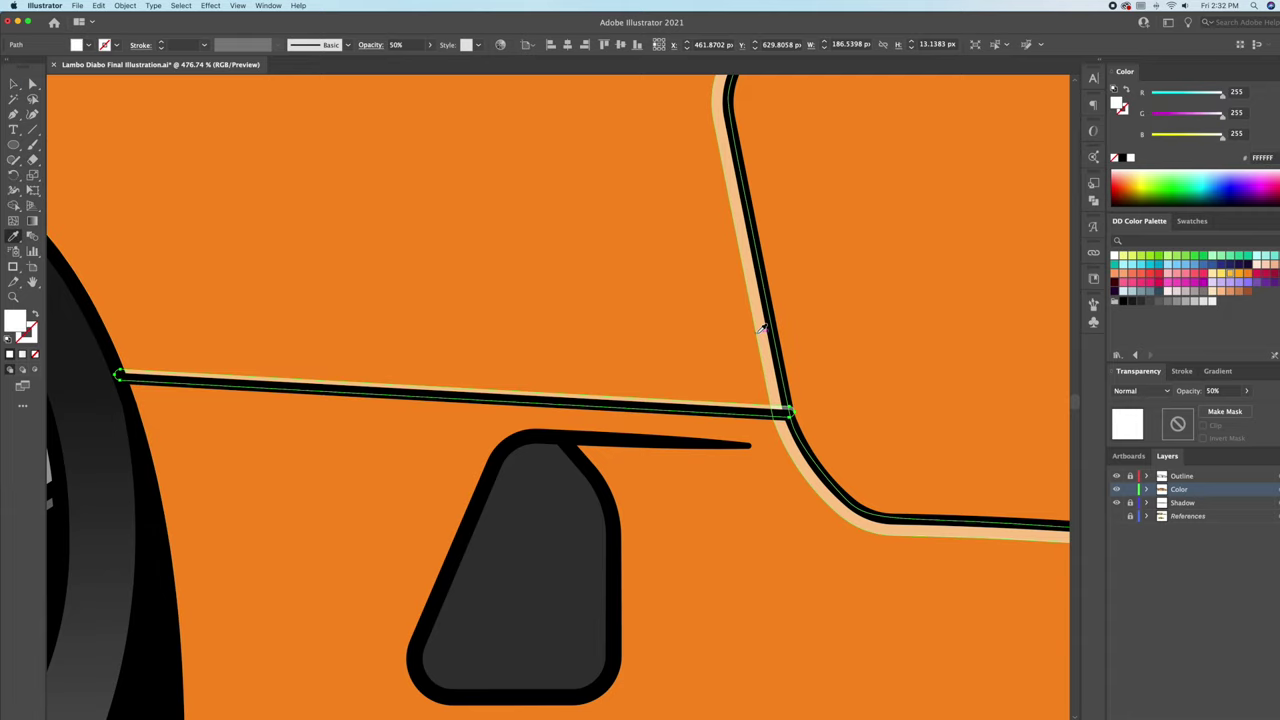
Step: Unite the side-line and door highlights in Pathfinder, then switch to Outline view
key("v")
left_click(763, 329, "shift")
key("ctrl+shift+F9")
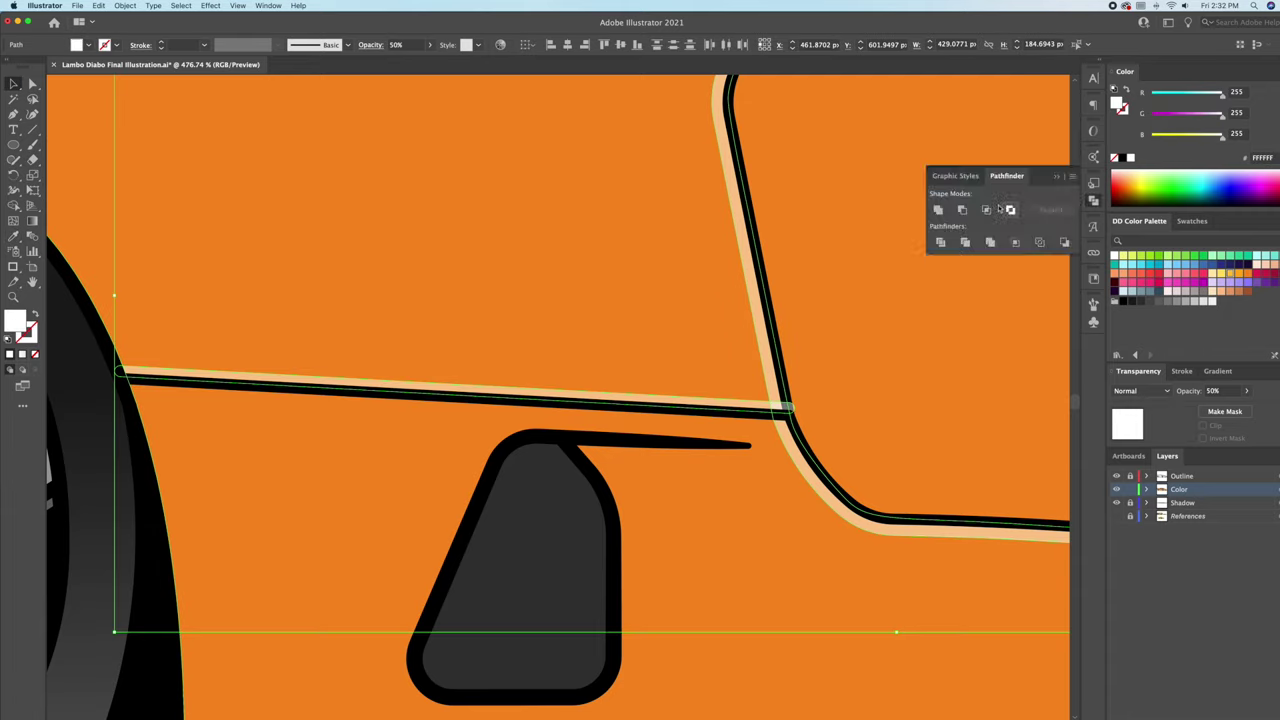
left_click(1000, 209)
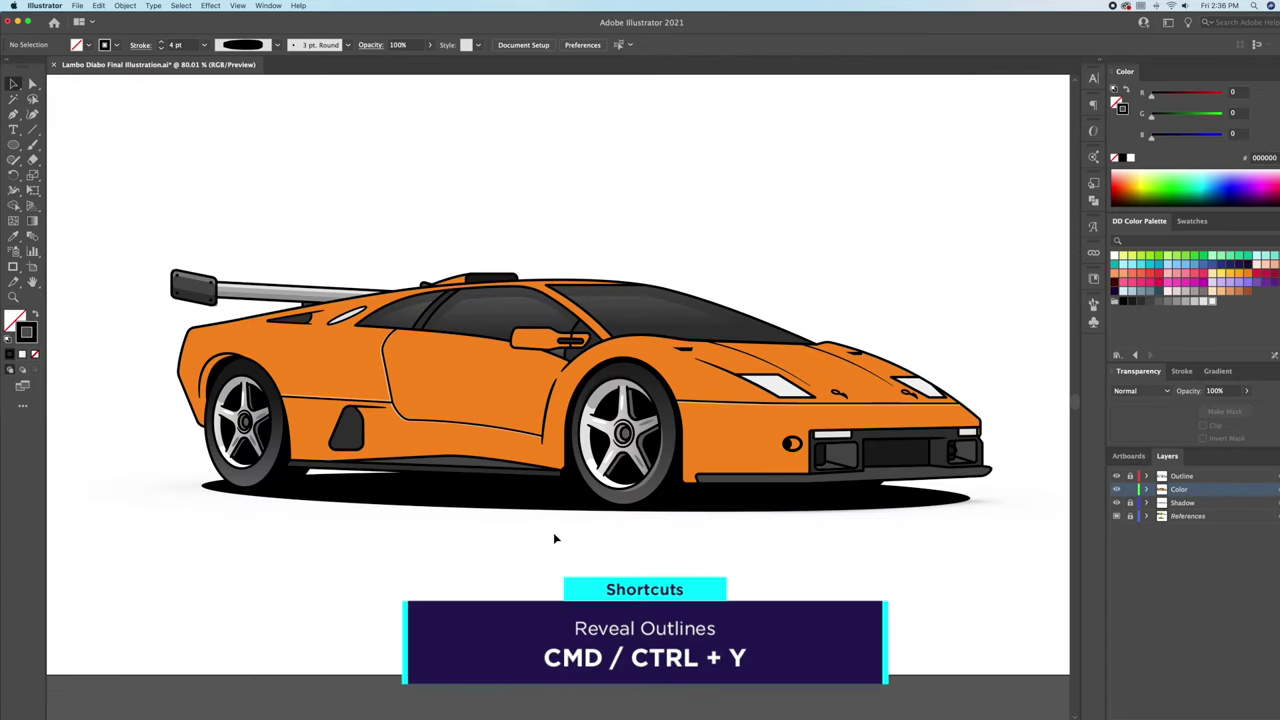
key("ctrl+y")
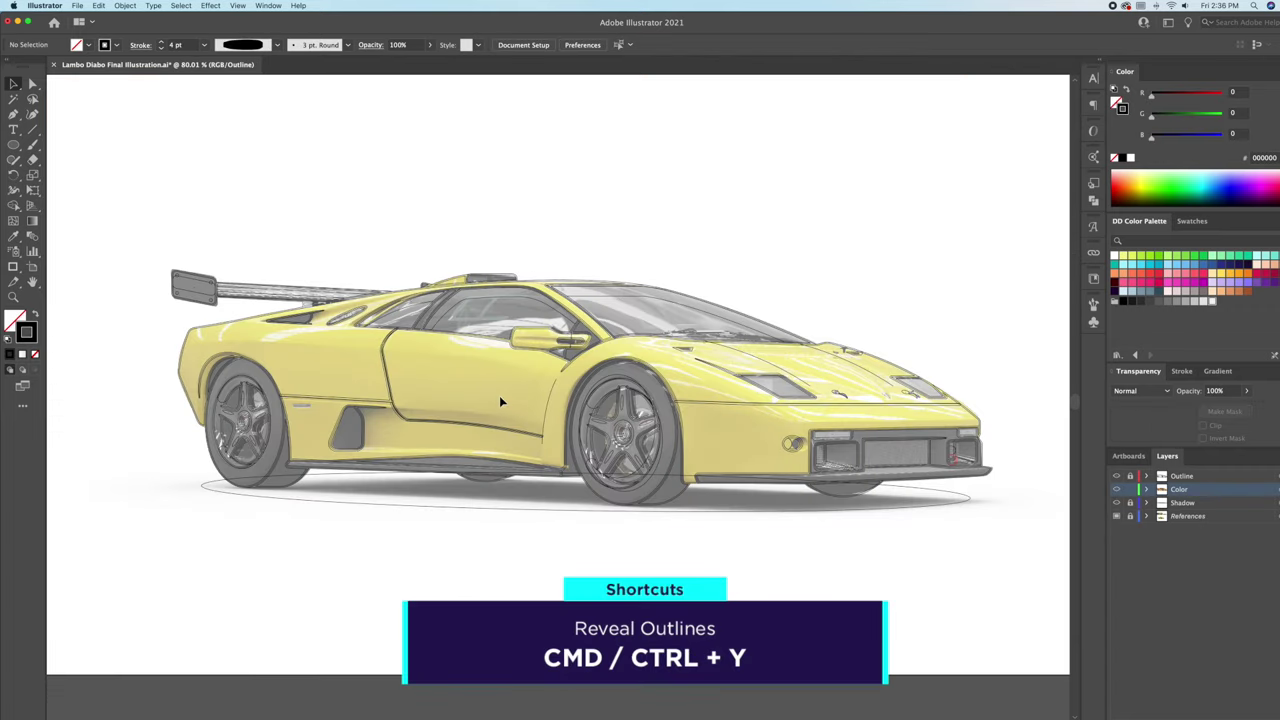
Step: Pen-trace a closed shading outline along the car's lower rear body
left_click_drag(123, 370, 170, 370)
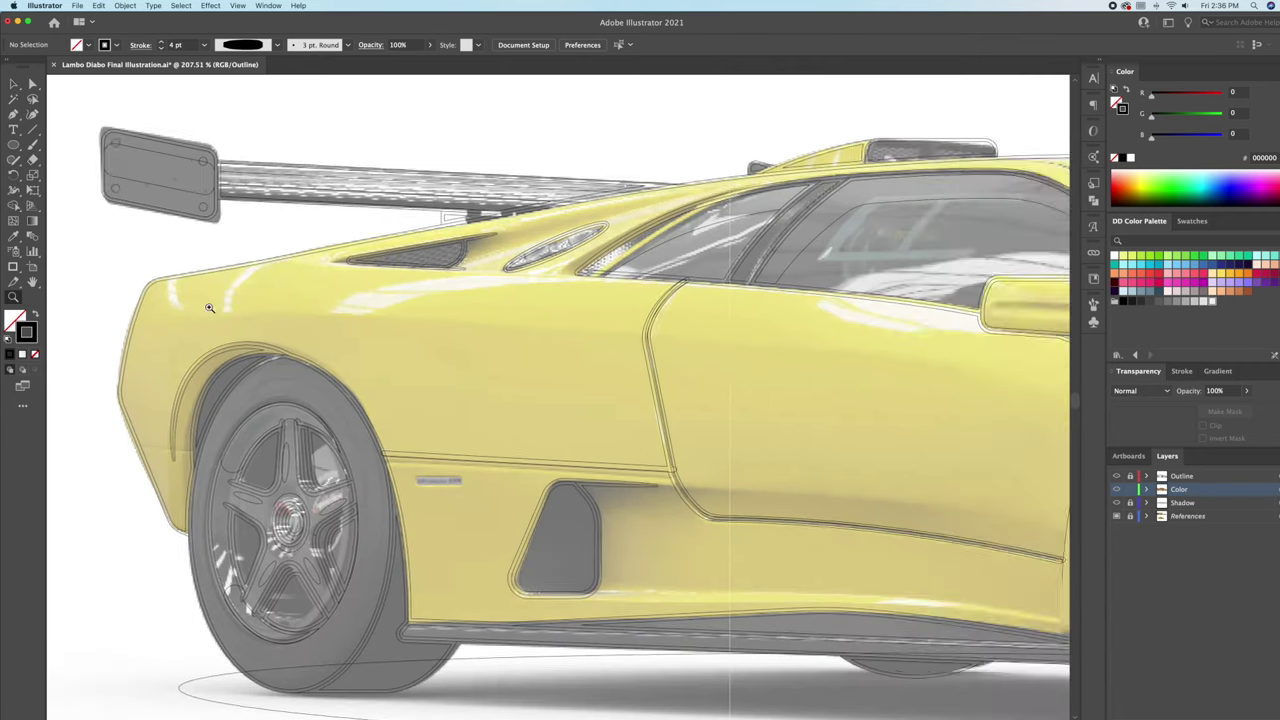
key("p")
scroll(584, 307, "right", 5)
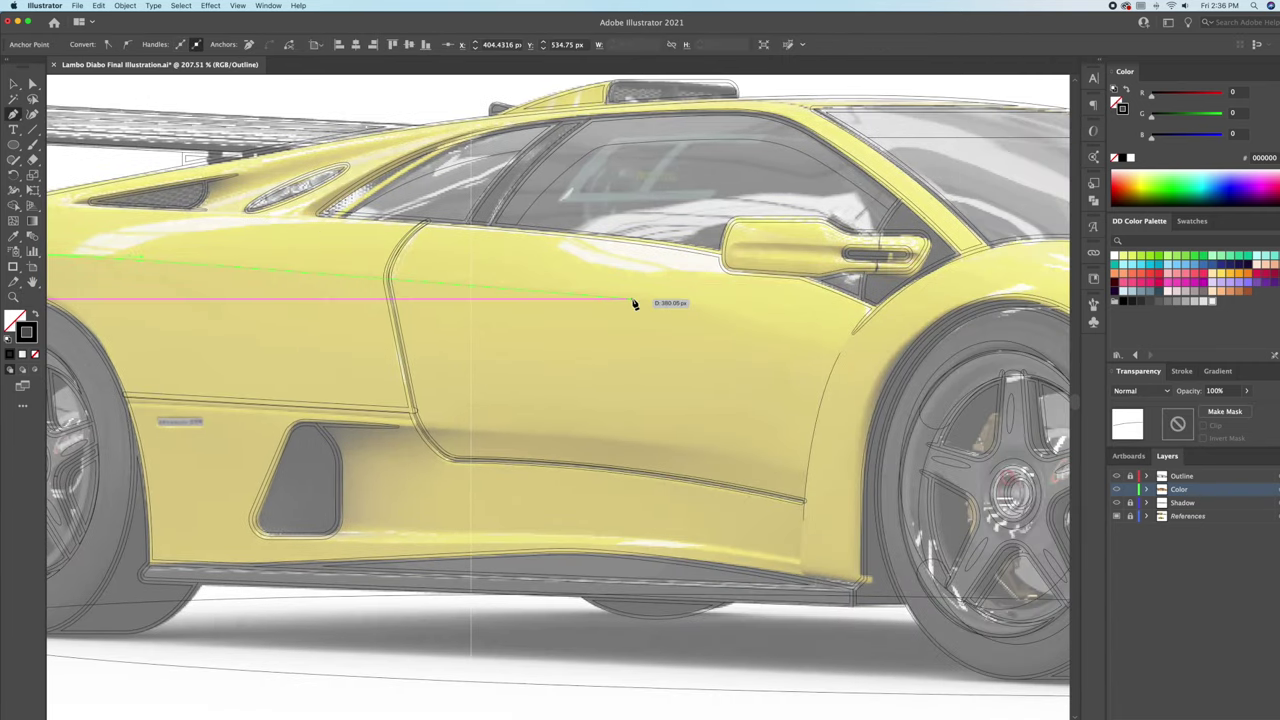
scroll(840, 352, "up", 2)
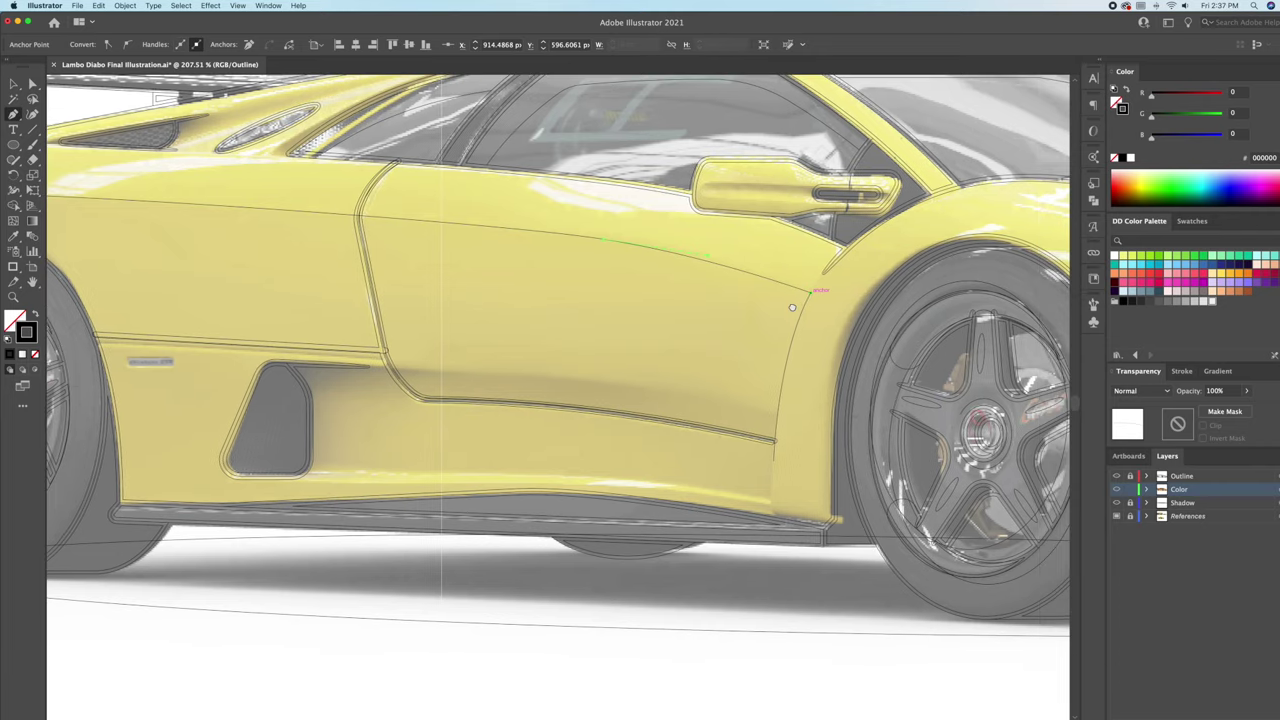
scroll(754, 472, "down", 3)
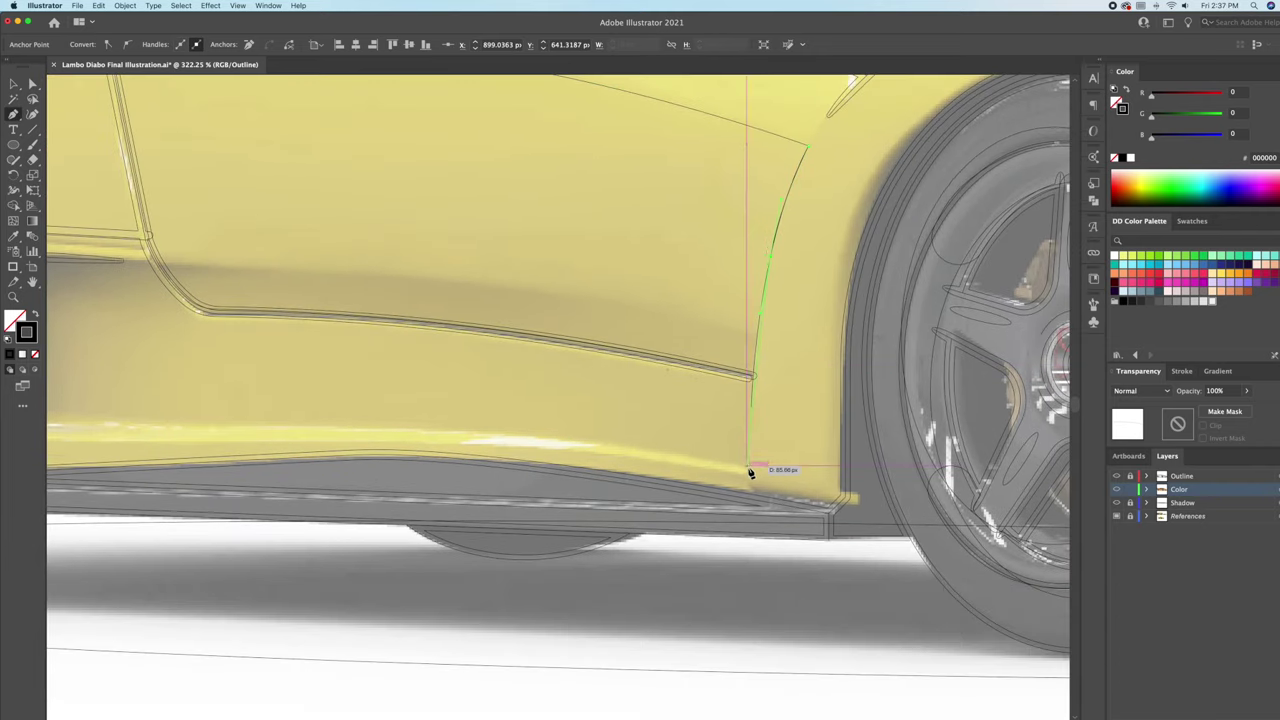
scroll(752, 478, "down", 2)
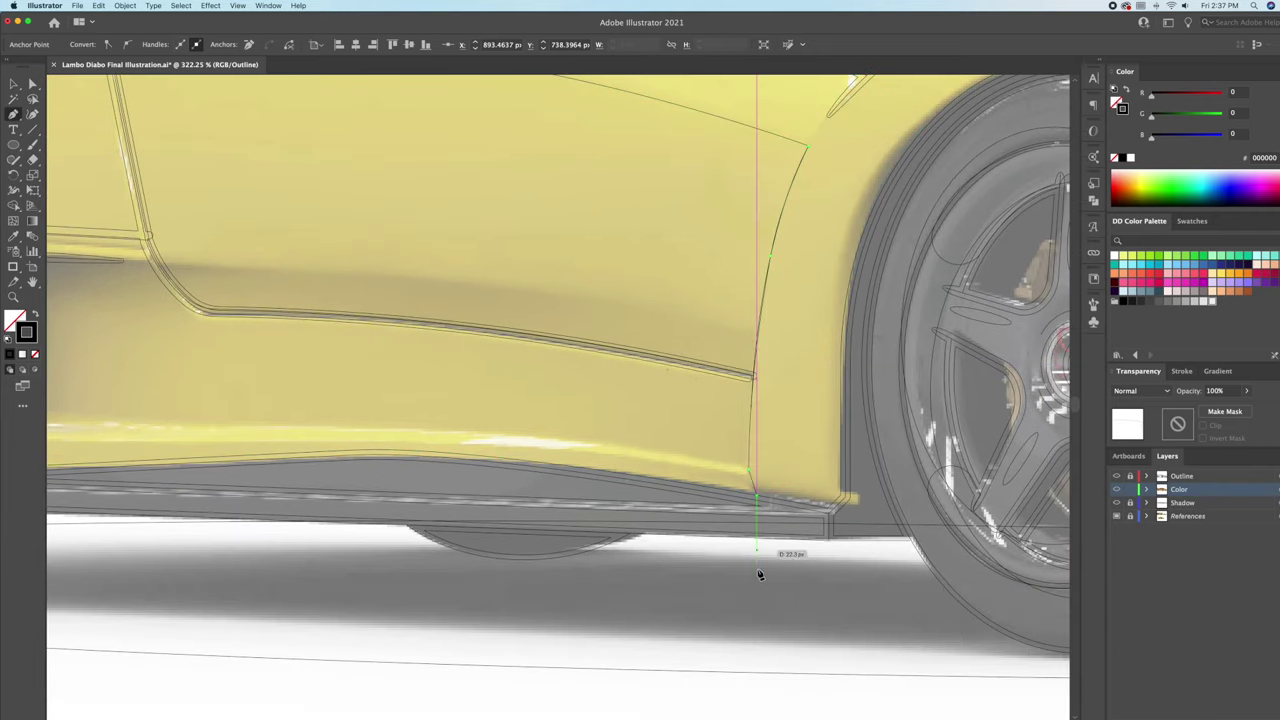
scroll(758, 571, "down", 2)
left_click(240, 584)
left_click(184, 438)
left_click(234, 390)
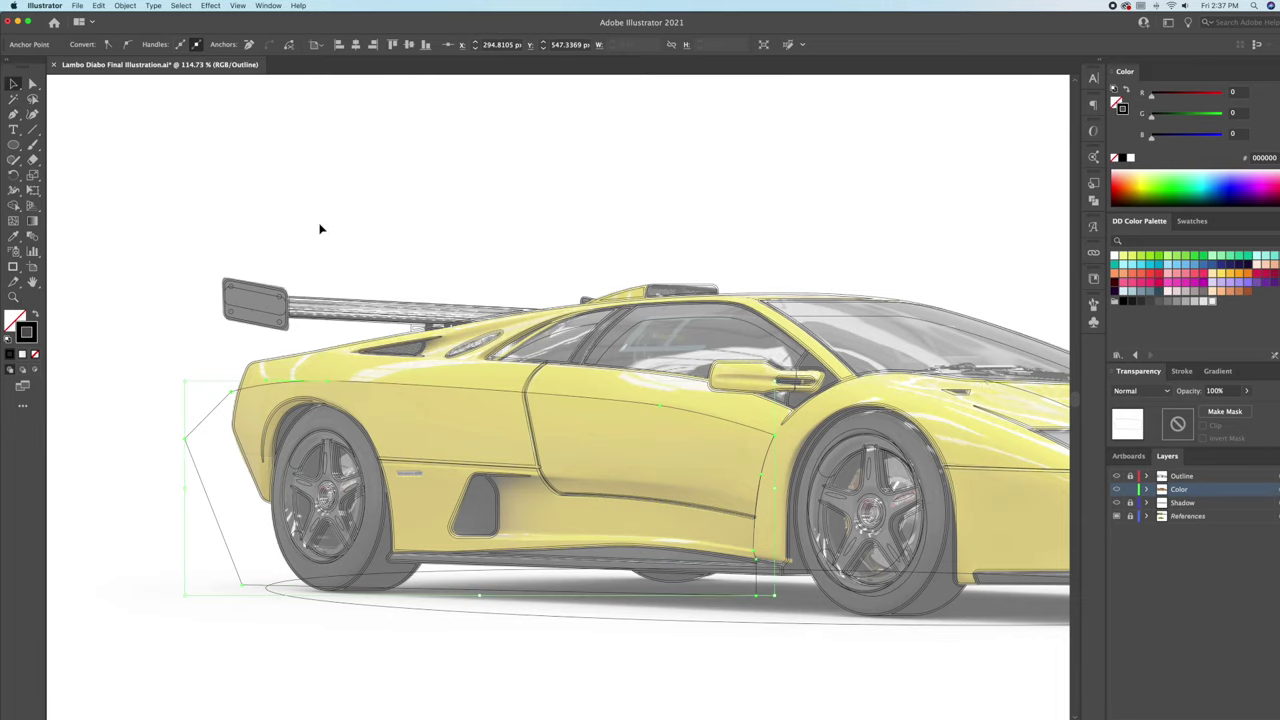
key("v")
left_click(320, 229)
Step: Fill the new shading shape with darker orange F27900 and no stroke
key("ctrl+y")
left_click(375, 385)
key("i")
left_click(440, 372)
key("v")
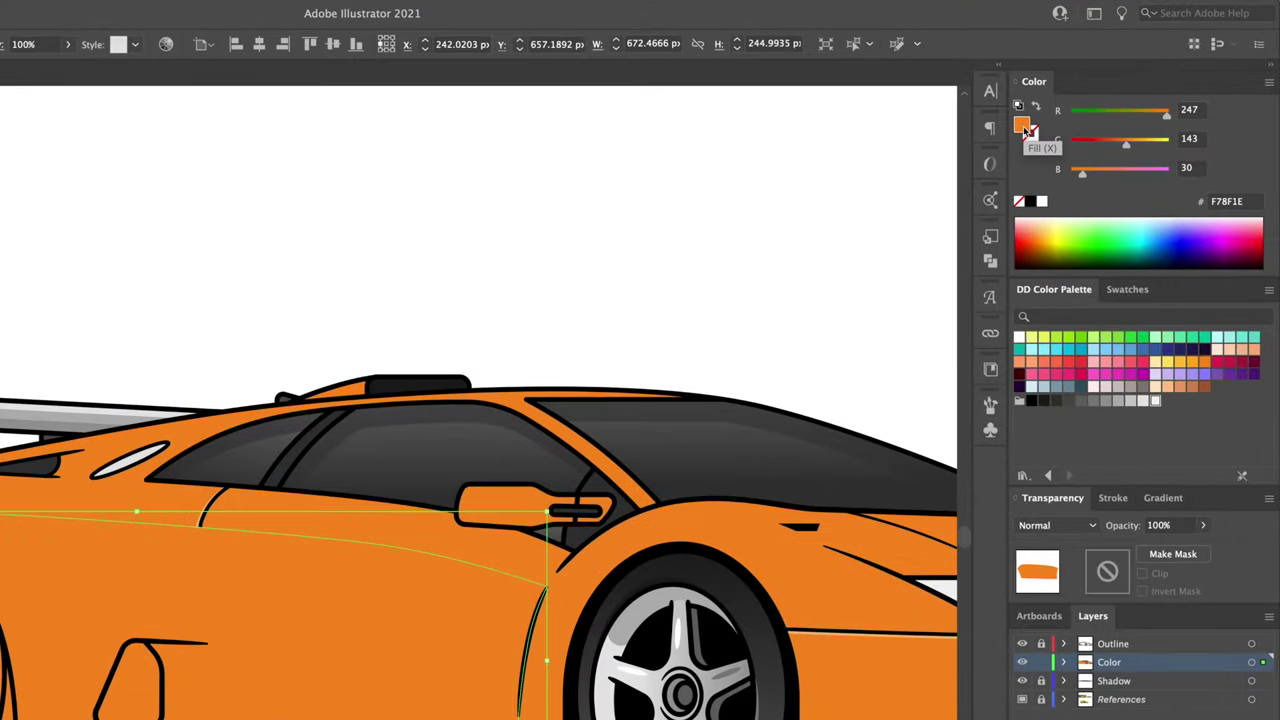
double_click(1027, 131)
type("F27900")
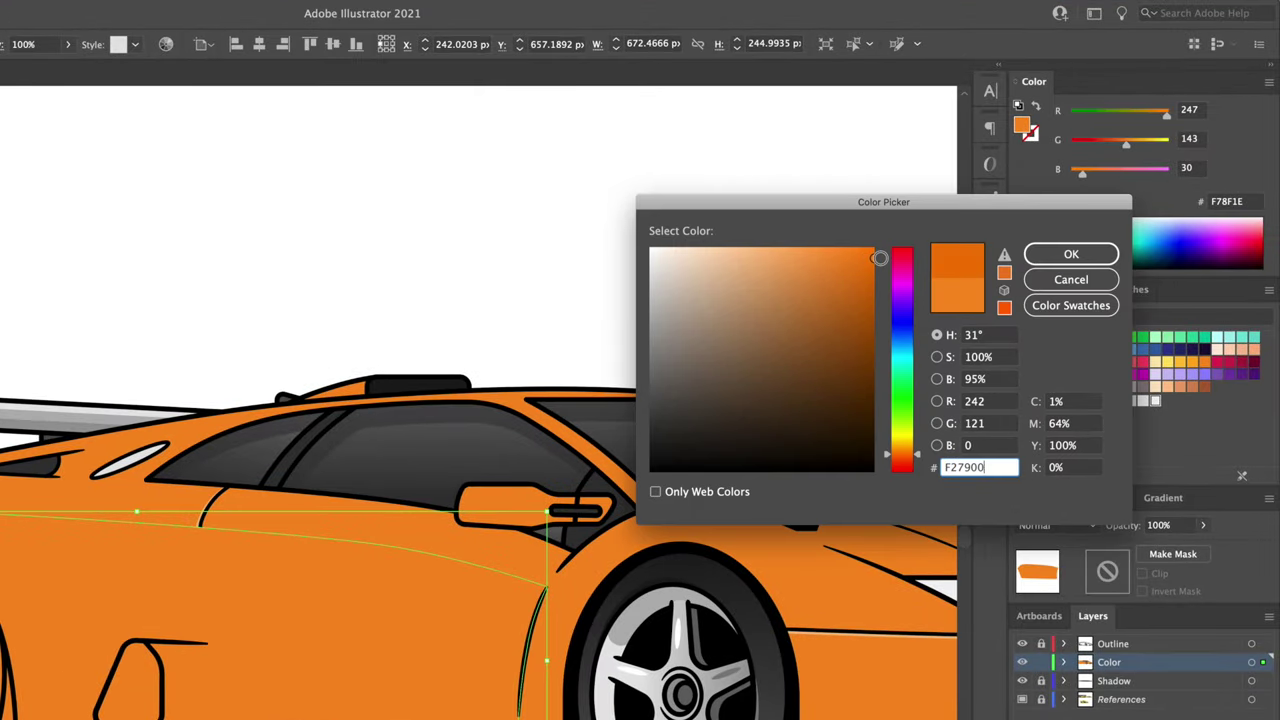
left_click(1070, 255)
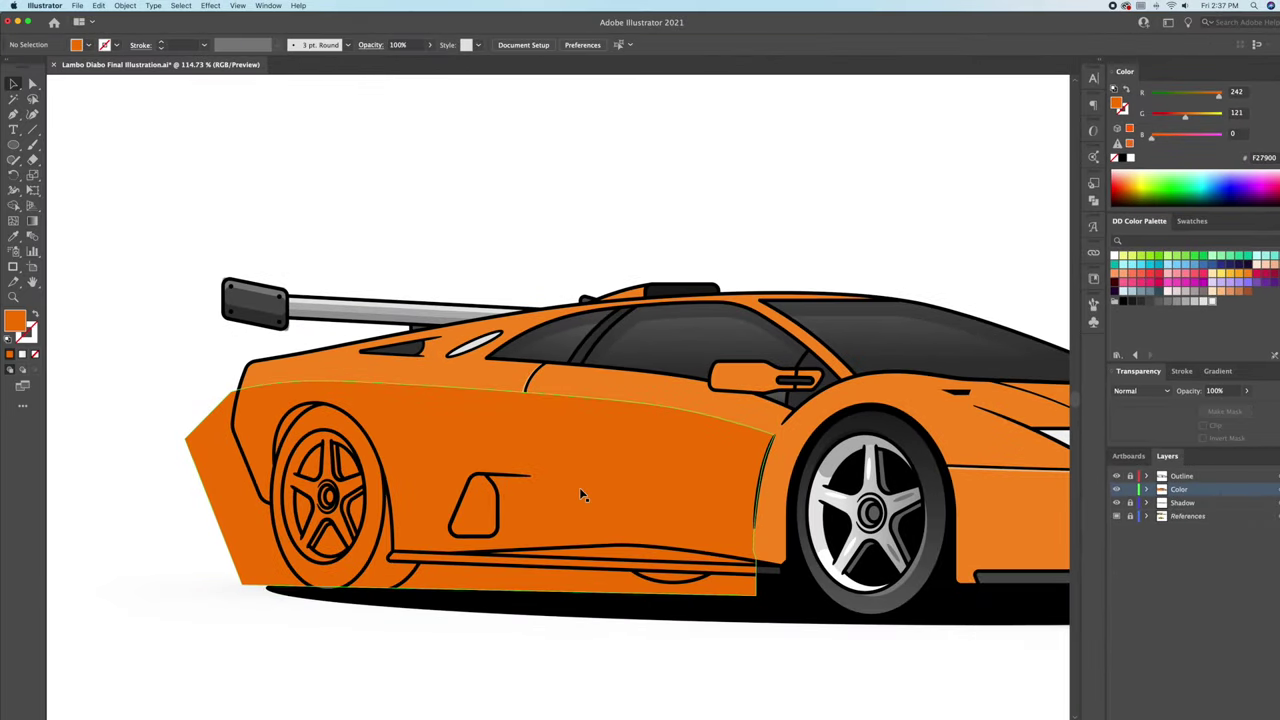
Step: Trim the overhang with Shape Builder, send the shading backward, and return to Outline view
left_click(597, 390, "shift")
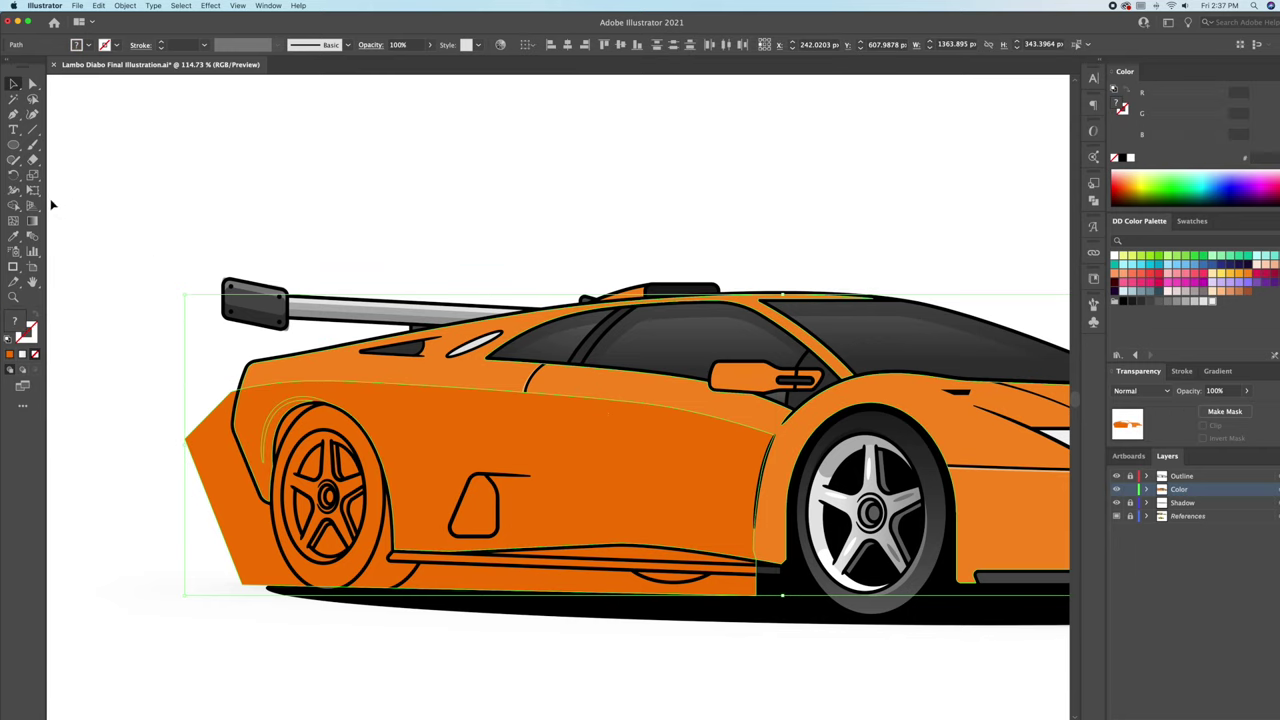
left_click(14, 205)
left_click(228, 463, "alt")
key("v")
right_click(585, 385)
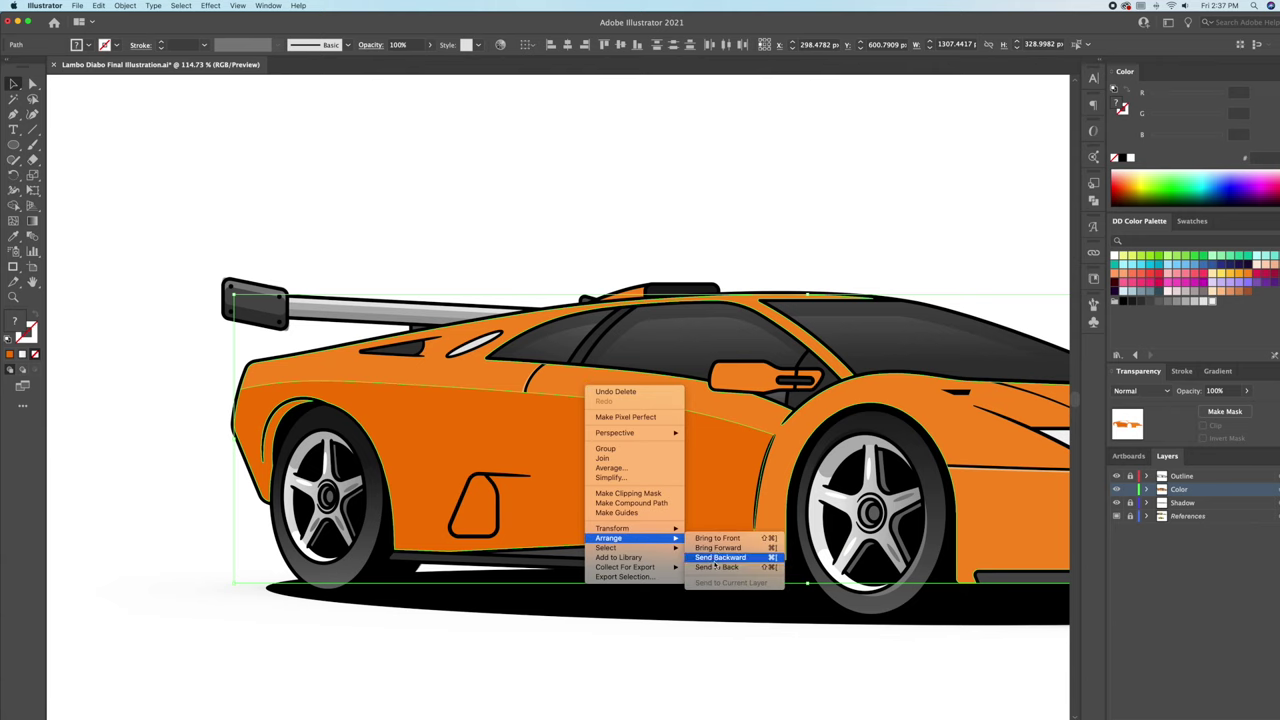
left_click(720, 562)
key("ctrl+0")
key("shift+ctrl+a")
key("ctrl+y")
Step: Pen-draw a curved shading shape around the front fender, bumper and wheel arch
left_click(557, 377)
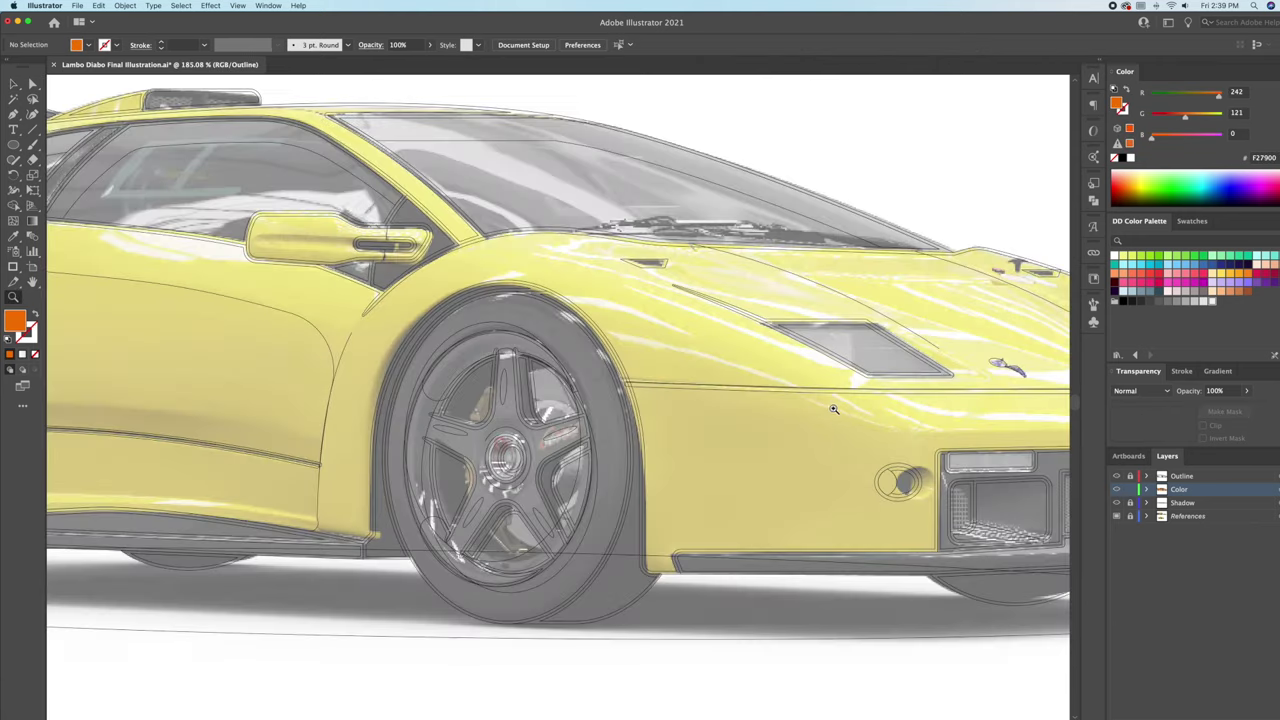
key("p")
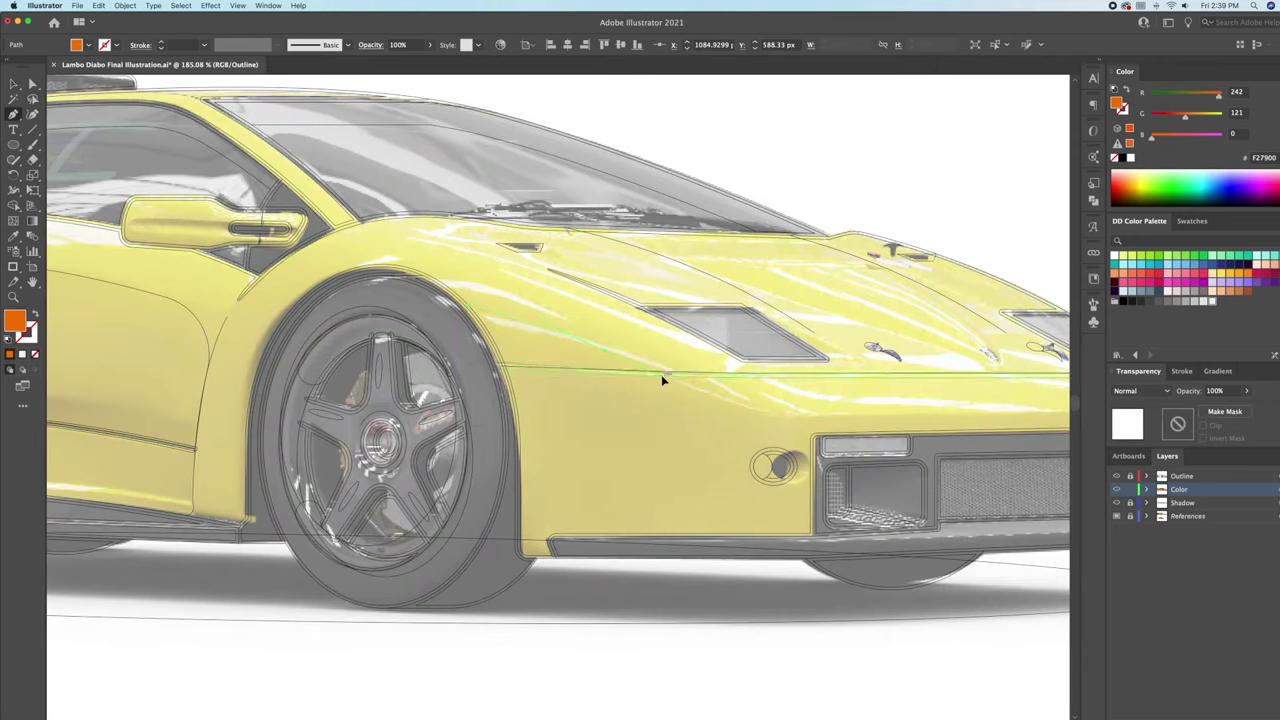
left_click(778, 416)
left_click_drag(794, 417, 511, 417)
left_click(914, 423)
left_click(943, 543)
left_click_drag(723, 600, 863, 505)
left_click(650, 530)
left_click(316, 240)
Step: Round the fender shading's corners and send it behind the bumper detail
key("ctrl+y")
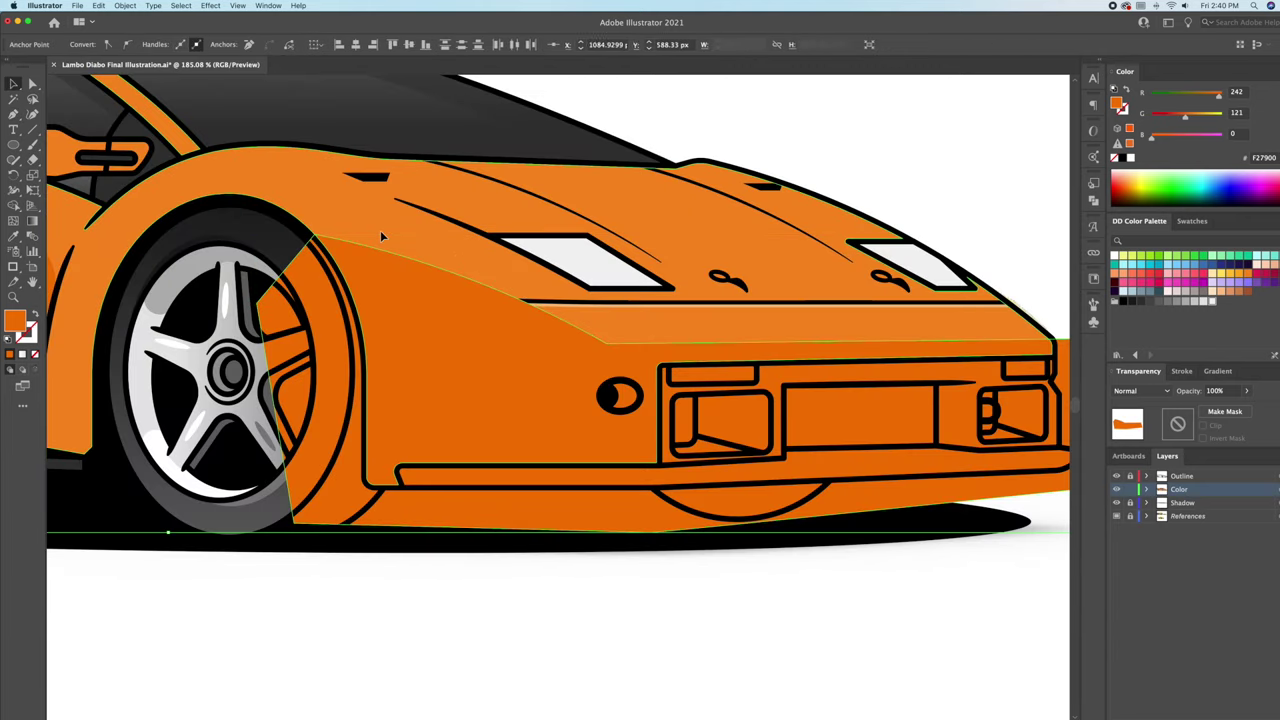
key("a")
left_click_drag(605, 330, 624, 203)
right_click(620, 325)
left_click(770, 537)
Step: Draw a flat oval across the side mirror and colour it orange EF7100
left_click(508, 312)
key("v")
key("l")
left_click_drag(452, 306, 583, 314)
key("v")
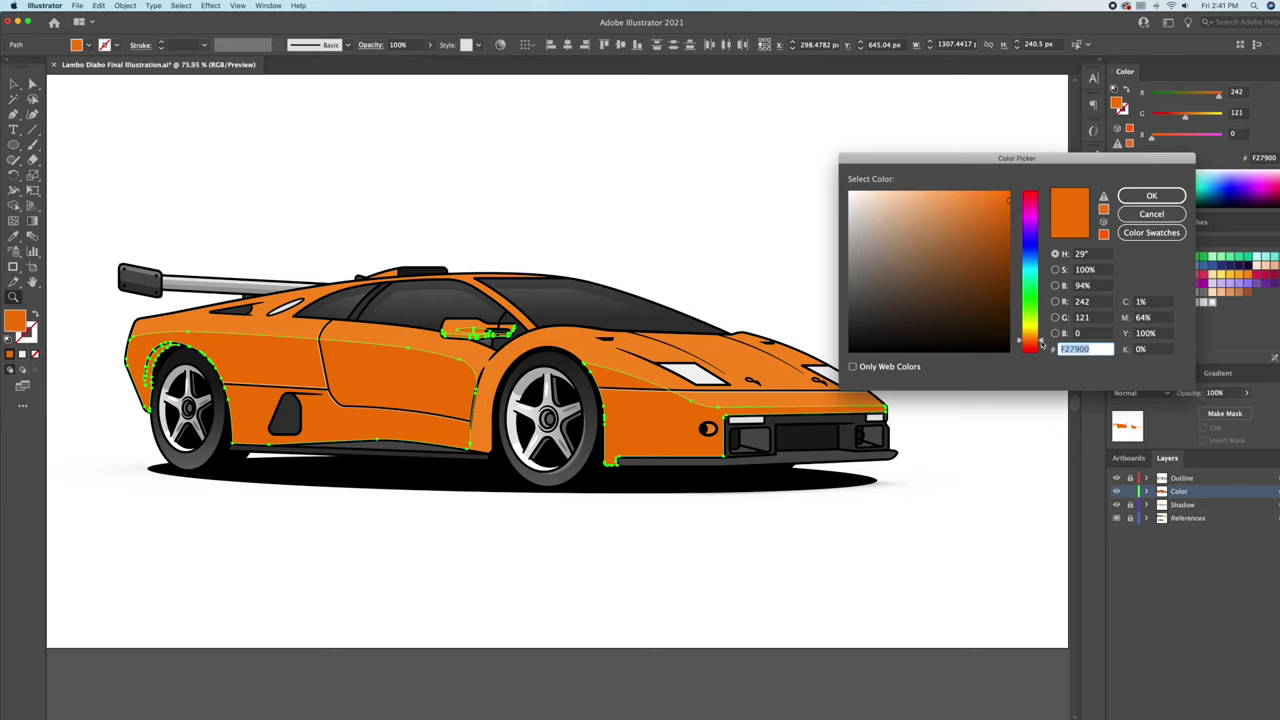
left_click_drag(1041, 343, 1042, 340)
left_click(1151, 195)
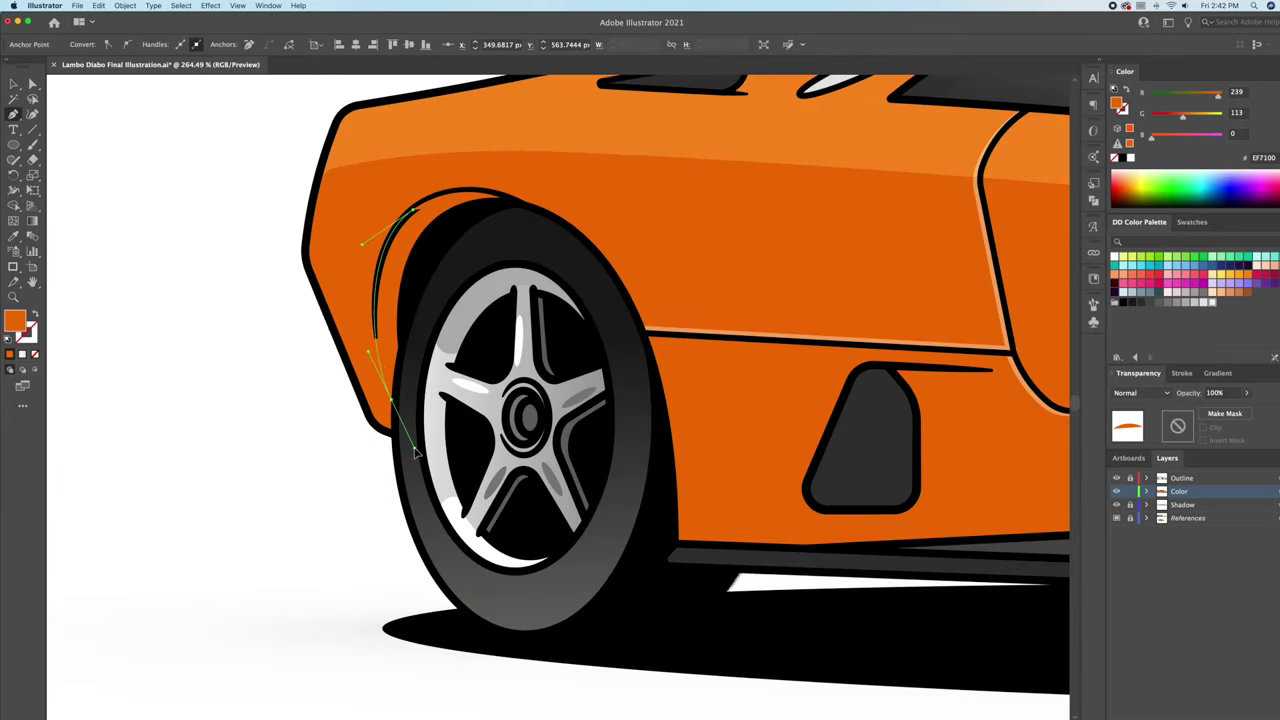
Step: Finish the rear wheel-arch crescent and fill it a darker orange
left_click_drag(511, 202, 420, 243)
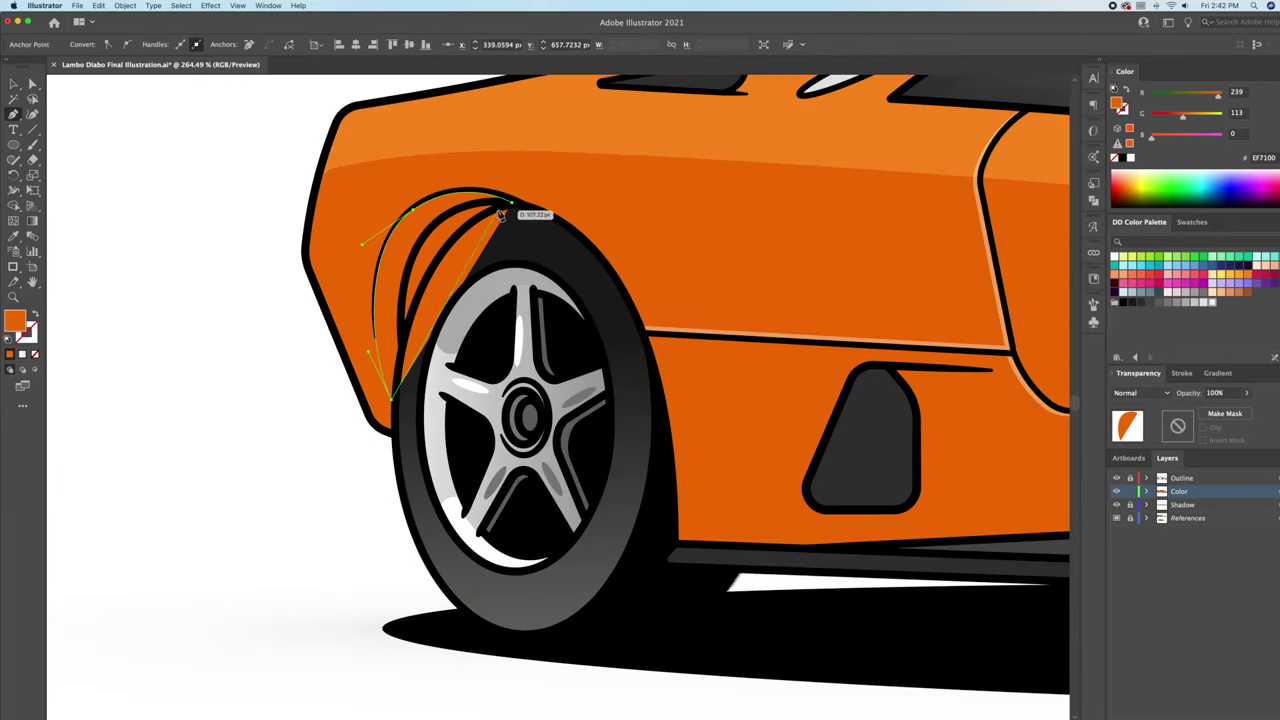
key("v")
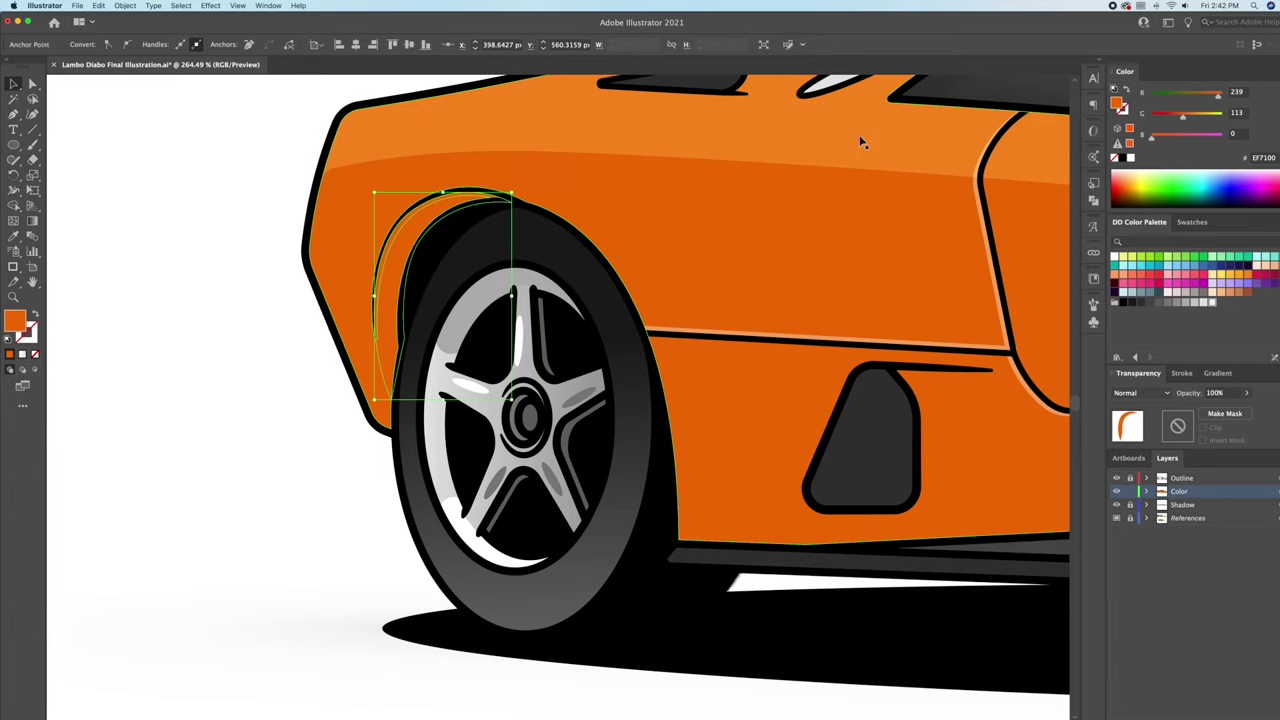
double_click(1117, 101)
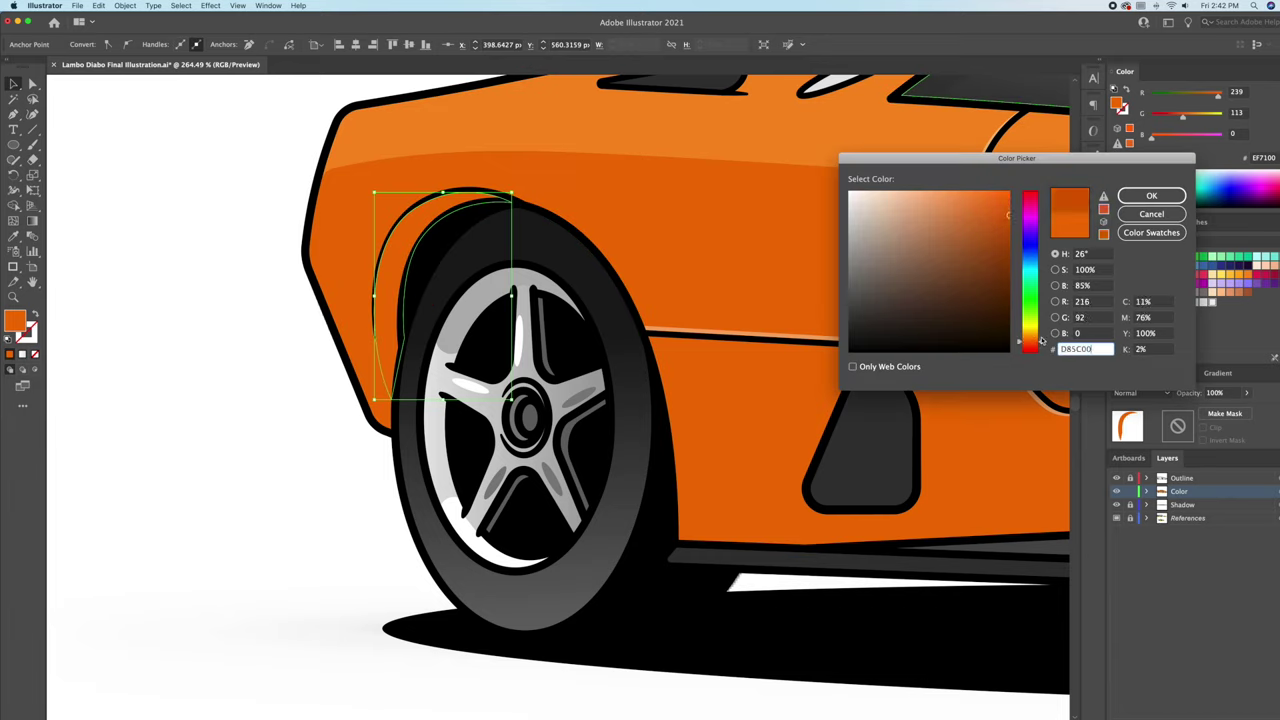
left_click(1170, 195)
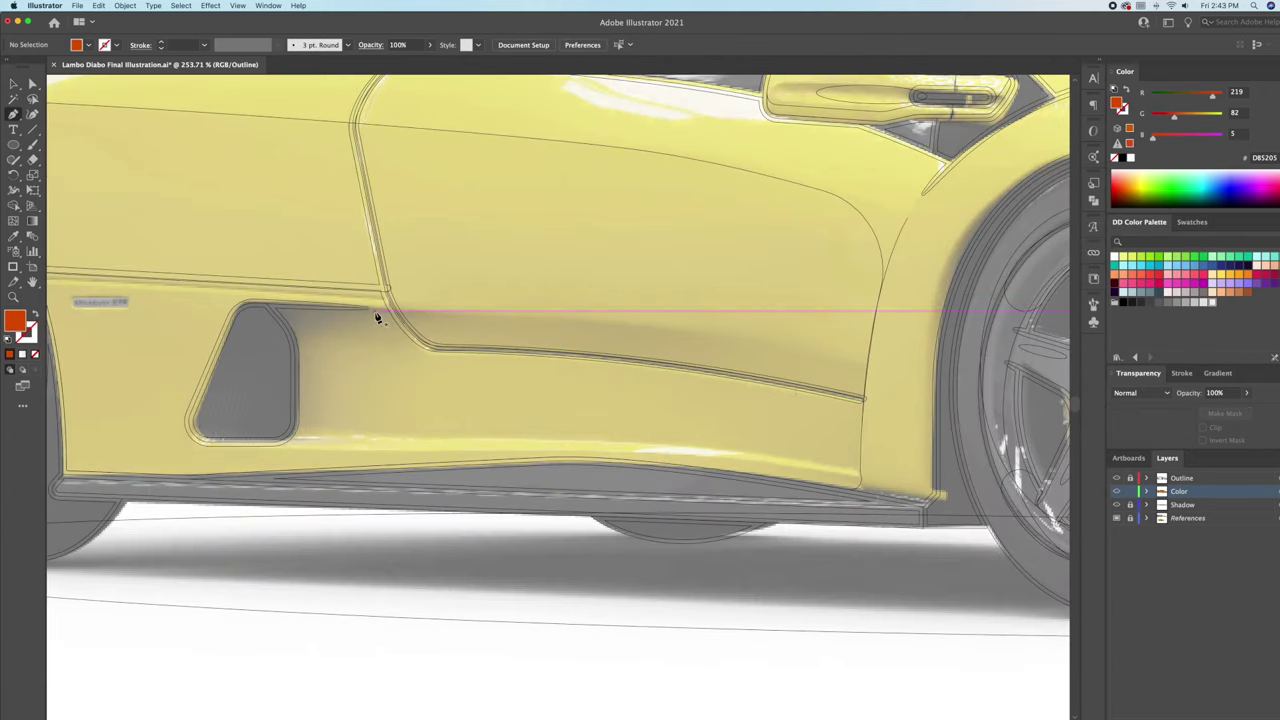
Step: Pen-draw a shading strip along the lower door sill around the side vent
left_click(372, 312)
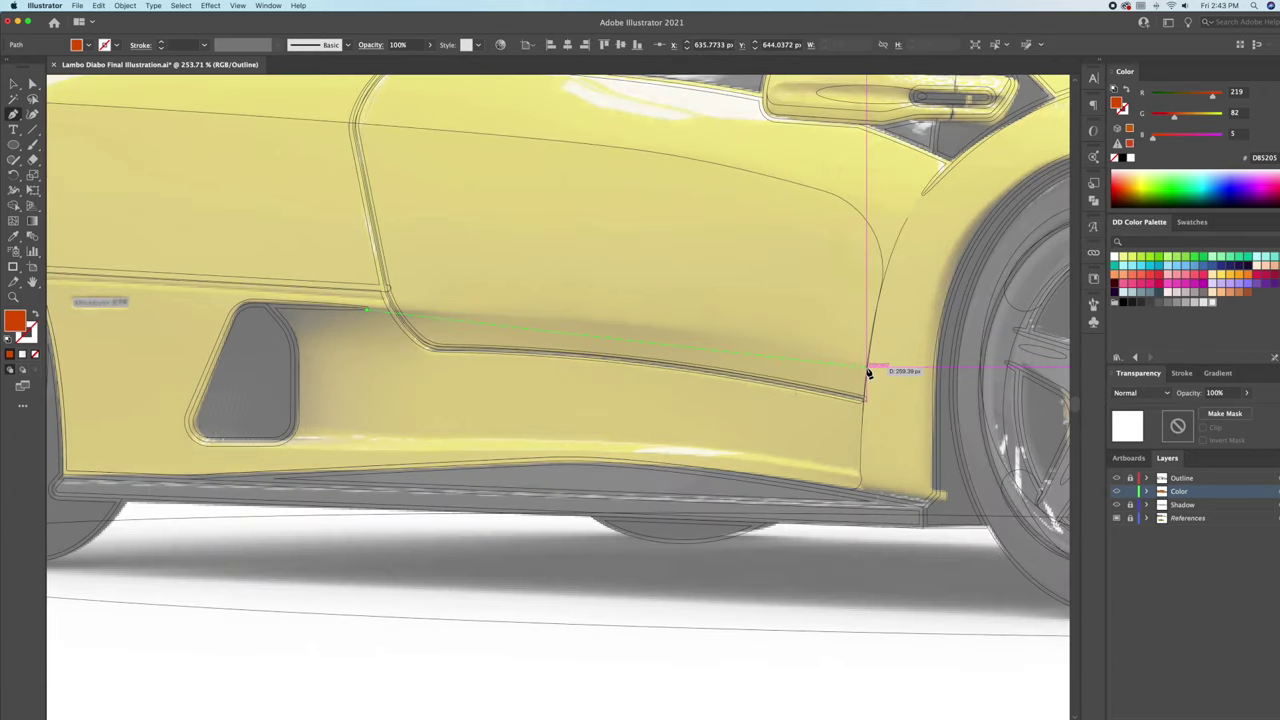
left_click(866, 368)
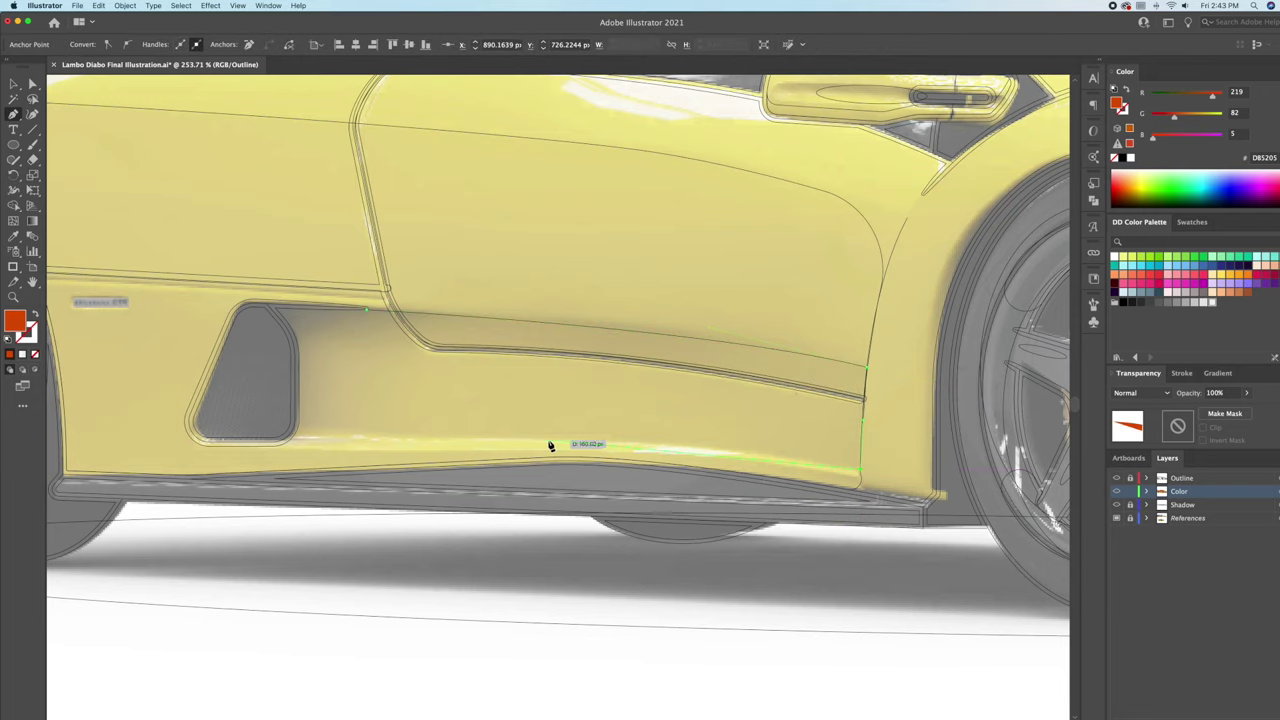
left_click(277, 443)
left_click(239, 367)
left_click(273, 307)
left_click(368, 313)
key("ctrl+y")
key("ctrl+0")
key("v")
Step: Send the sill shading backward and round its bottom-right corner
right_click(537, 266)
left_click(665, 452)
scroll(514, 380, "up", 3)
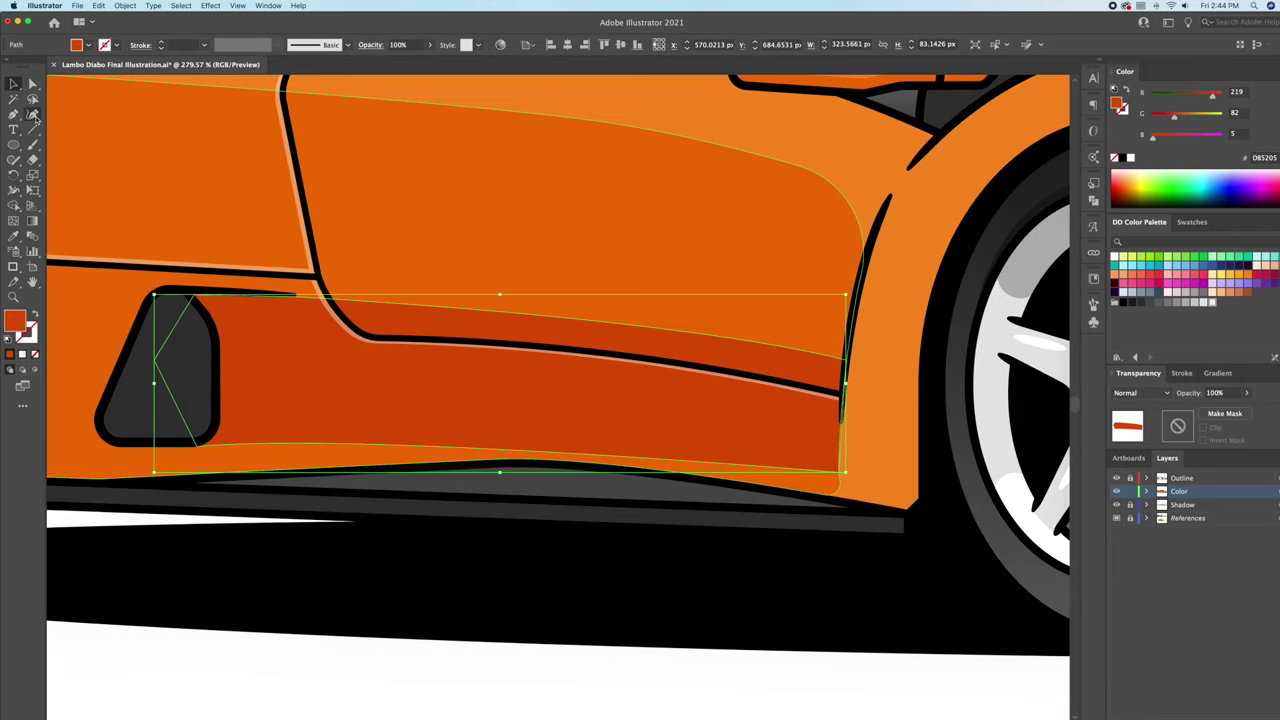
left_click_drag(817, 466, 808, 456)
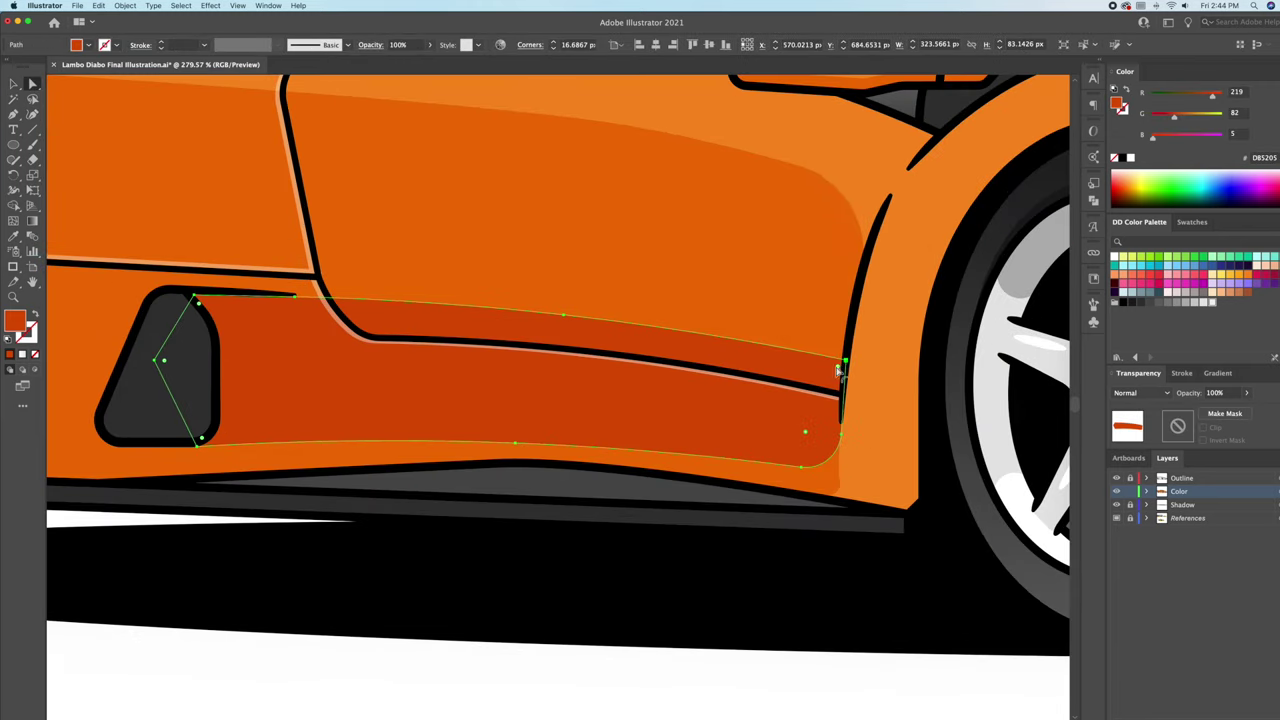
left_click_drag(775, 397, 772, 400)
key("ctrl+0")
scroll(486, 366, "up", 5)
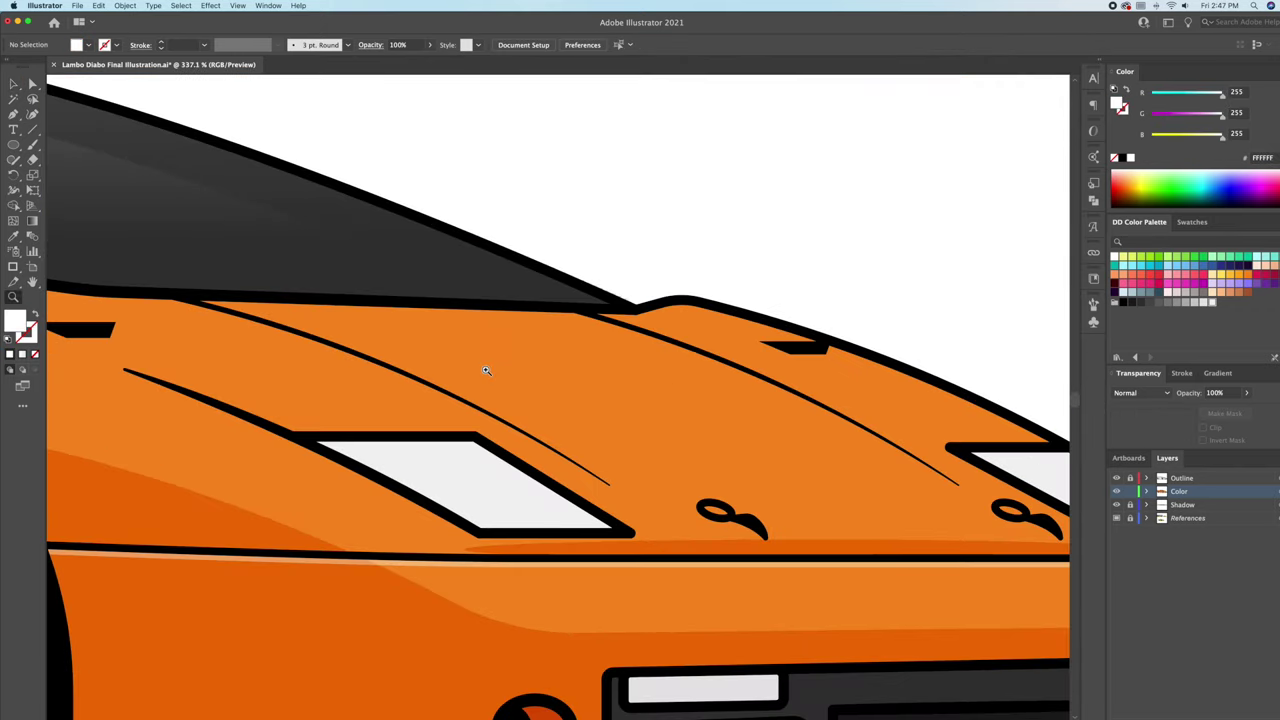
Step: Pen-draw a white hood highlight, adjust its inner corner, and set it to 40% opacity
key("p")
left_click_drag(291, 299, 279, 294)
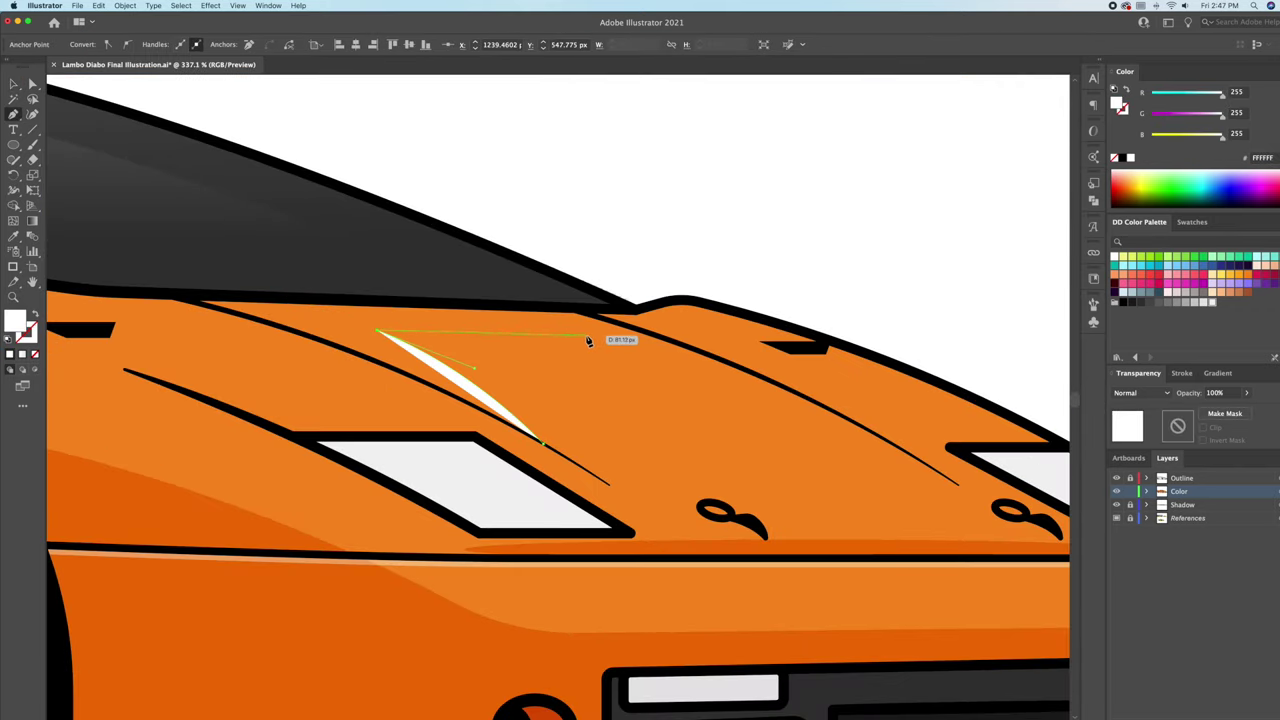
left_click(588, 341)
left_click_drag(937, 470, 1060, 540)
left_click_drag(567, 309, 487, 301)
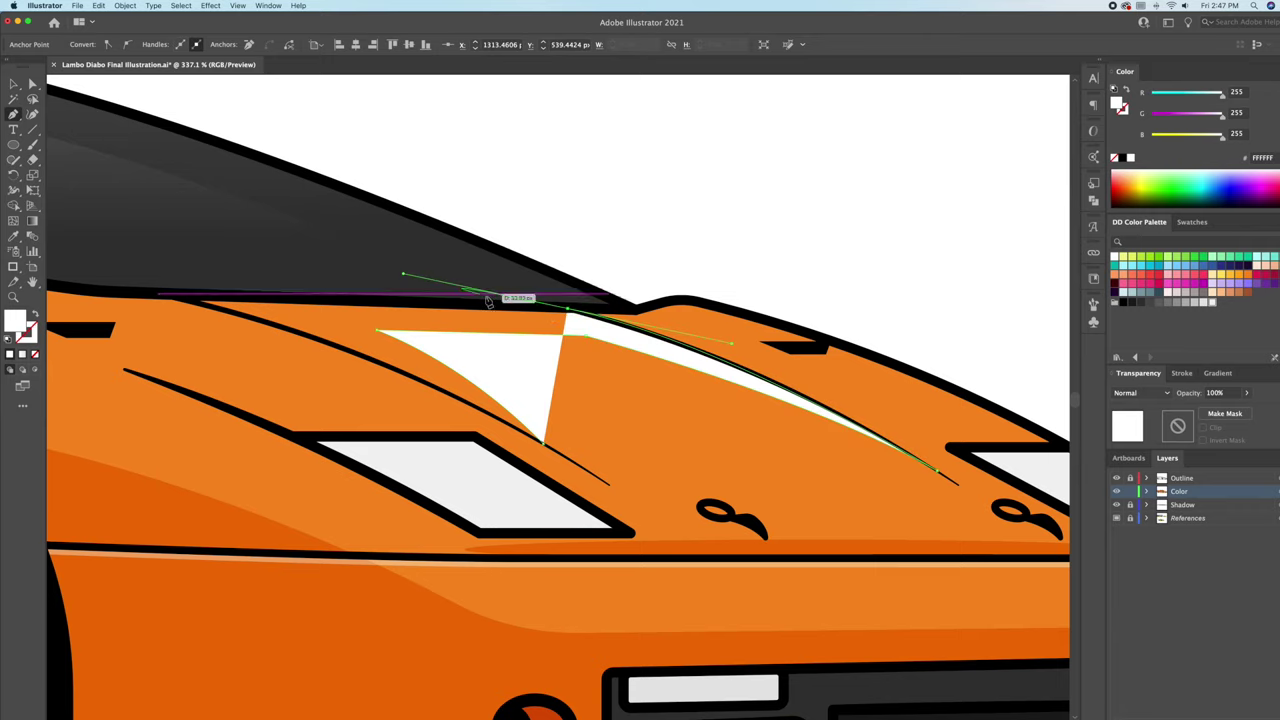
left_click(185, 301)
key("a")
left_click_drag(377, 331, 400, 336)
key("v")
key("4")
key("super+shift+a")
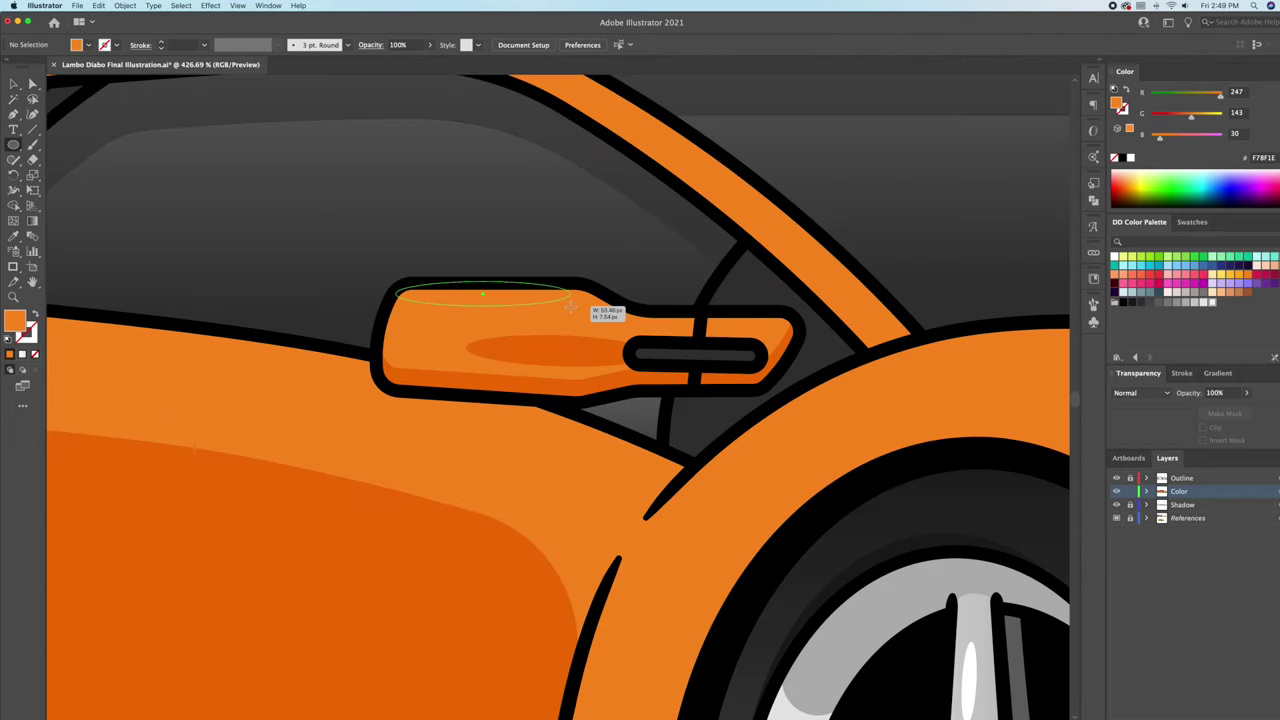
Step: Add white highlight ovals along the mirror top and the front fender edge
left_click_drag(570, 308, 571, 308)
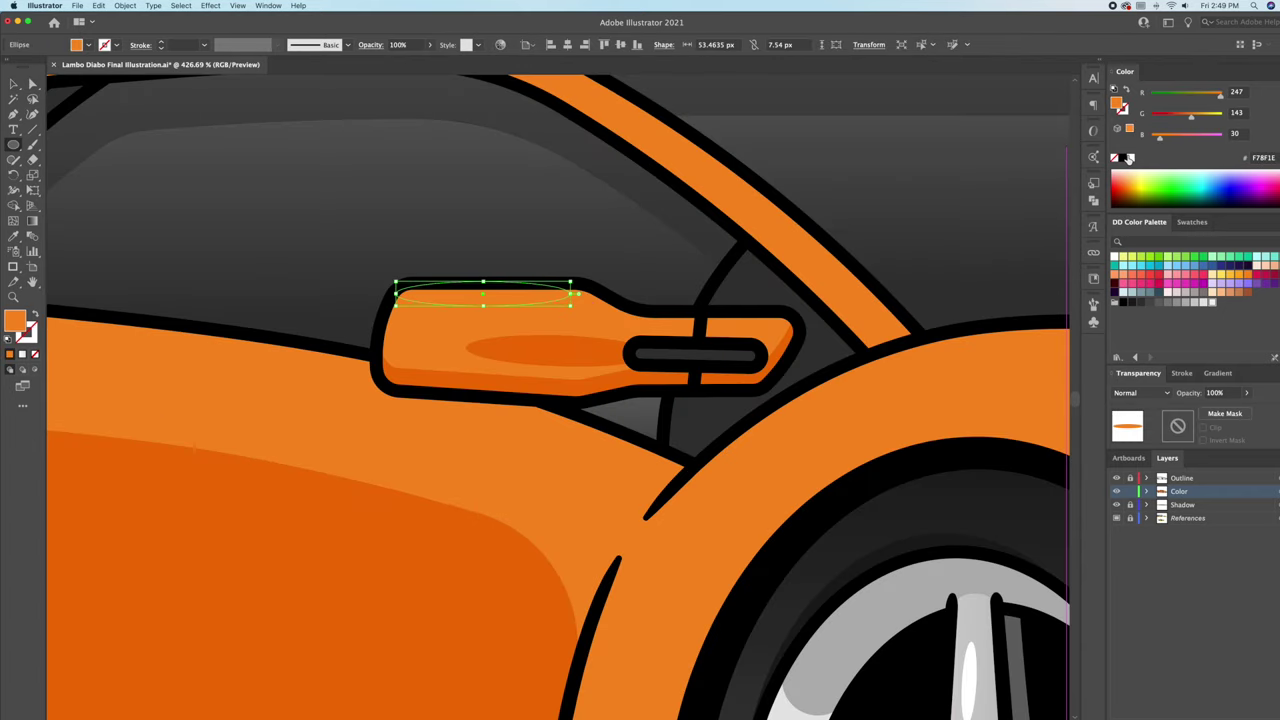
left_click(1130, 157)
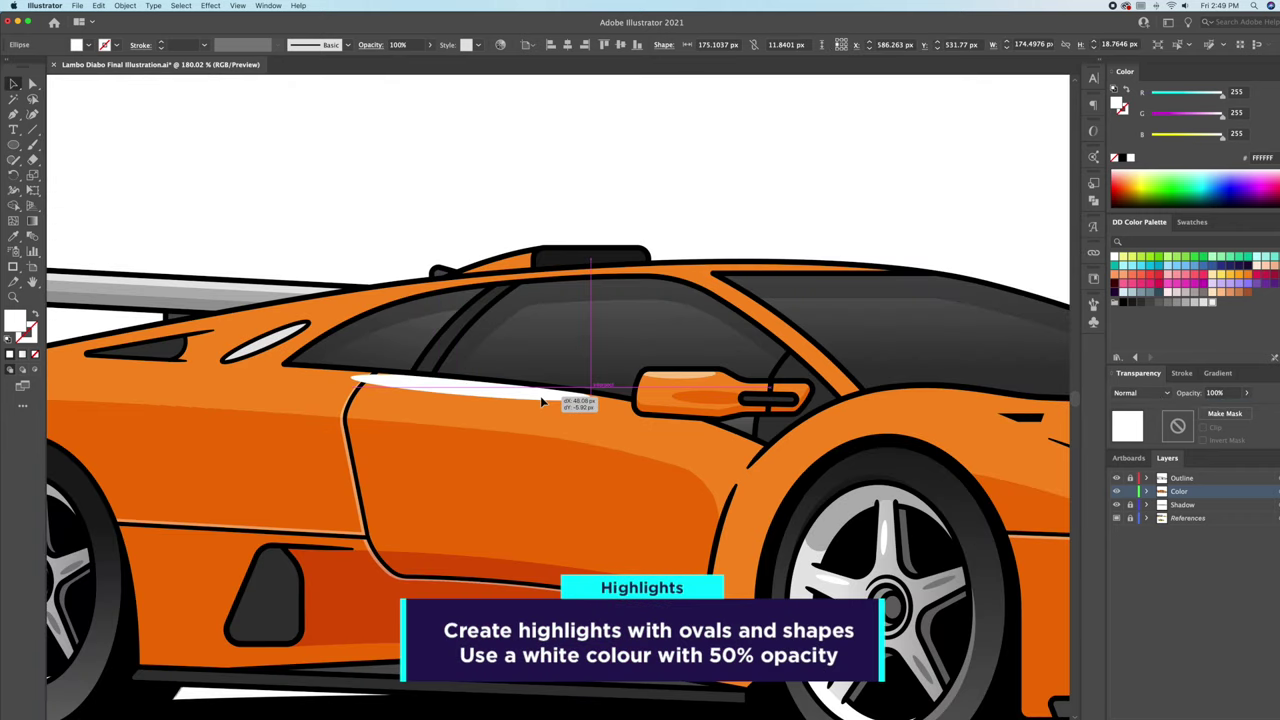
left_click_drag(587, 409, 577, 404)
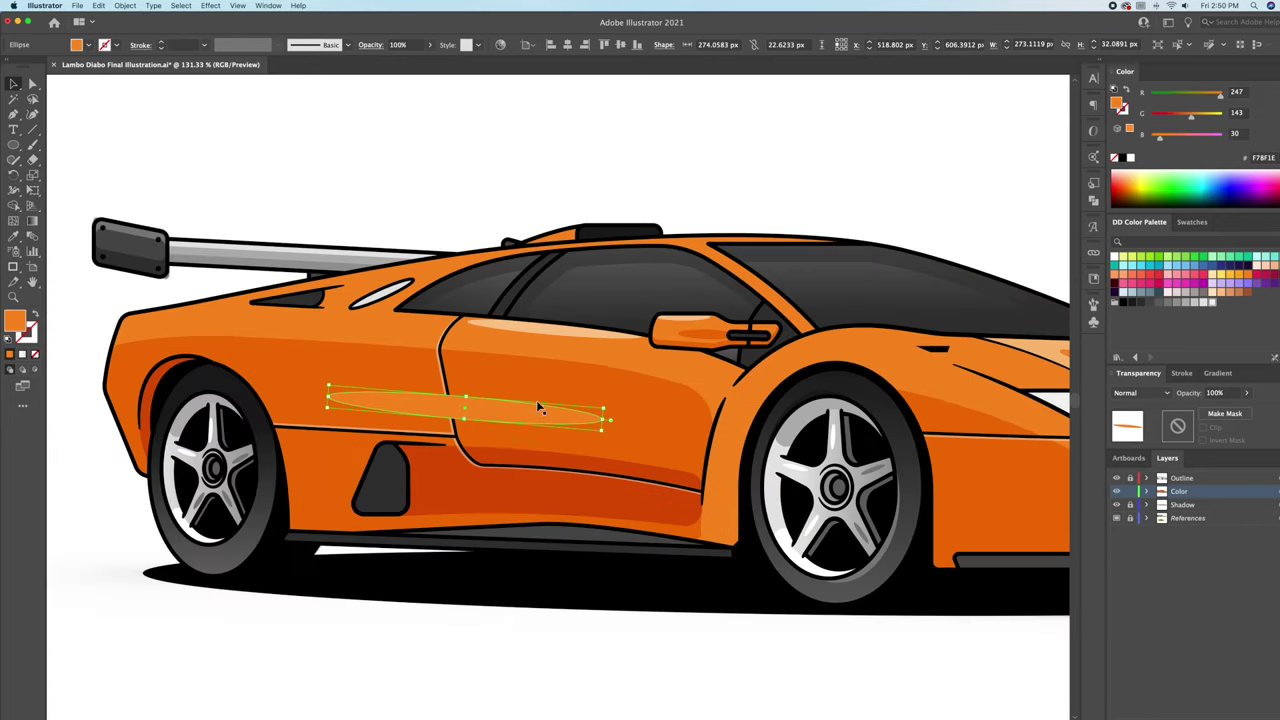
left_click(670, 380)
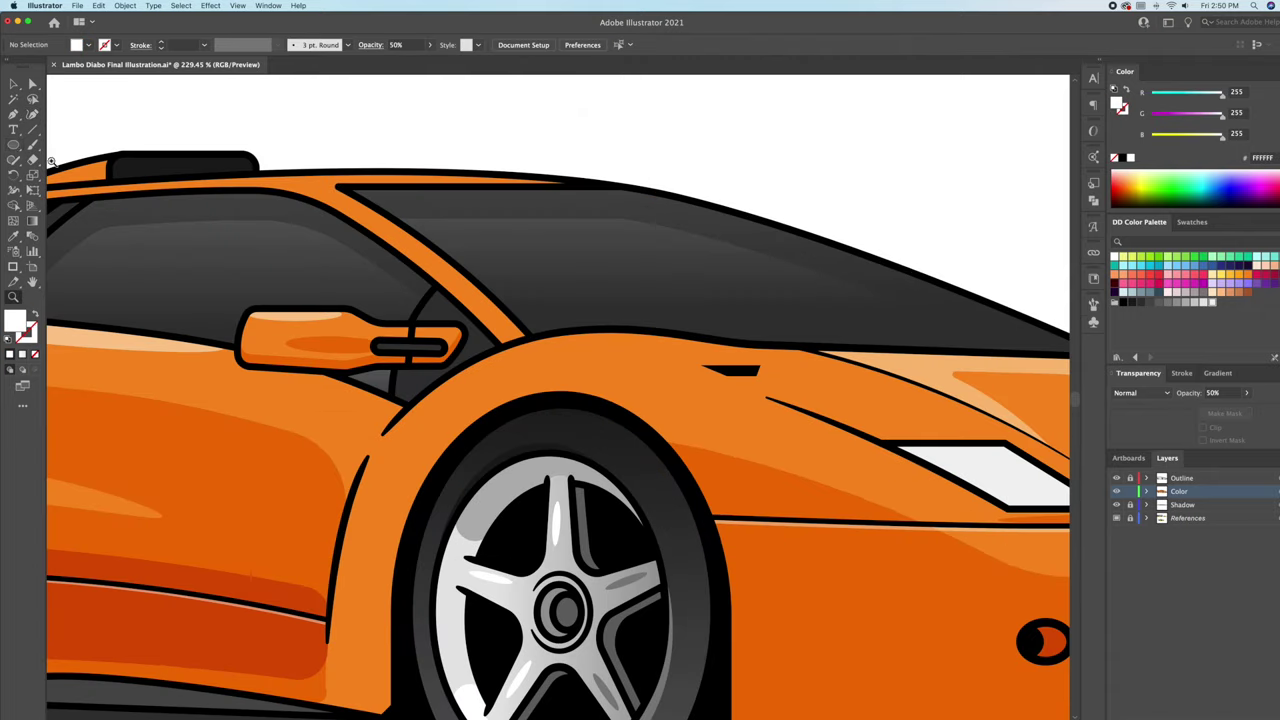
key("l")
left_click_drag(492, 372, 688, 400)
mouse_move(590, 386)
left_mouse_down()
mouse_move(521, 364)
mouse_move(544, 363)
left_mouse_up()
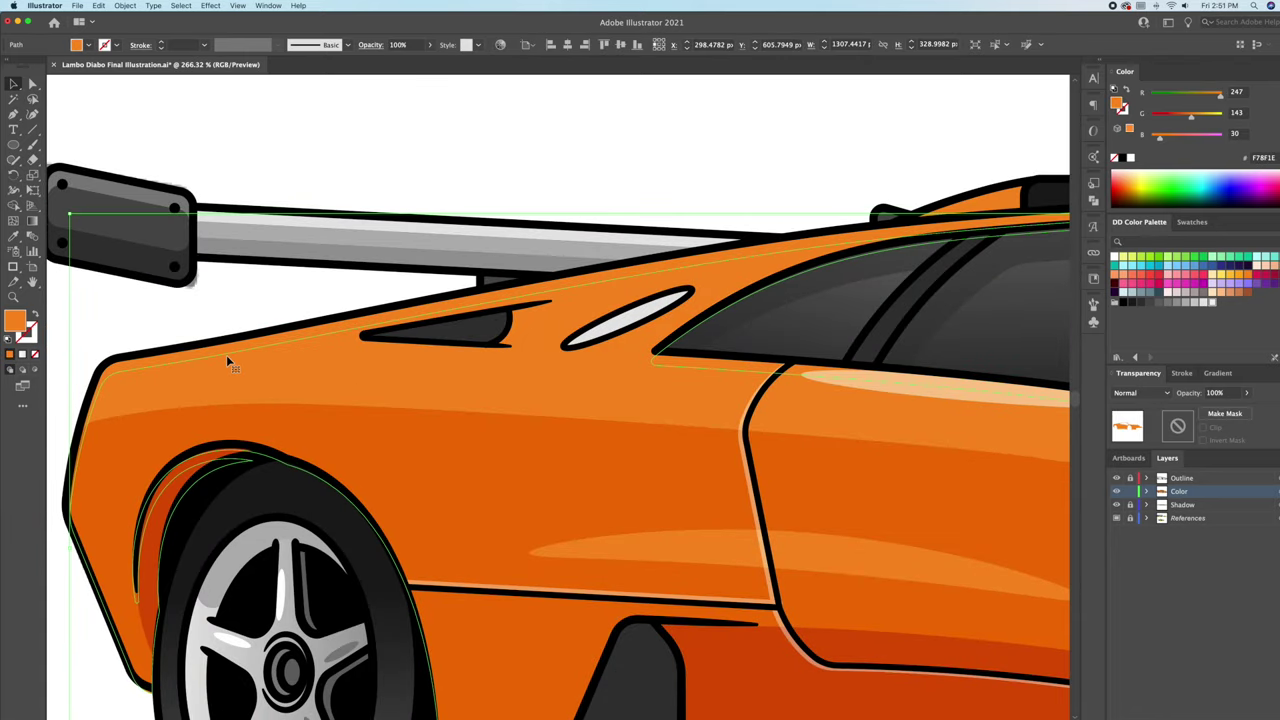
Step: Pan to the front and draw a grey rectangle over the right headlight cover
left_click(158, 490, "shift")
key("shift+m")
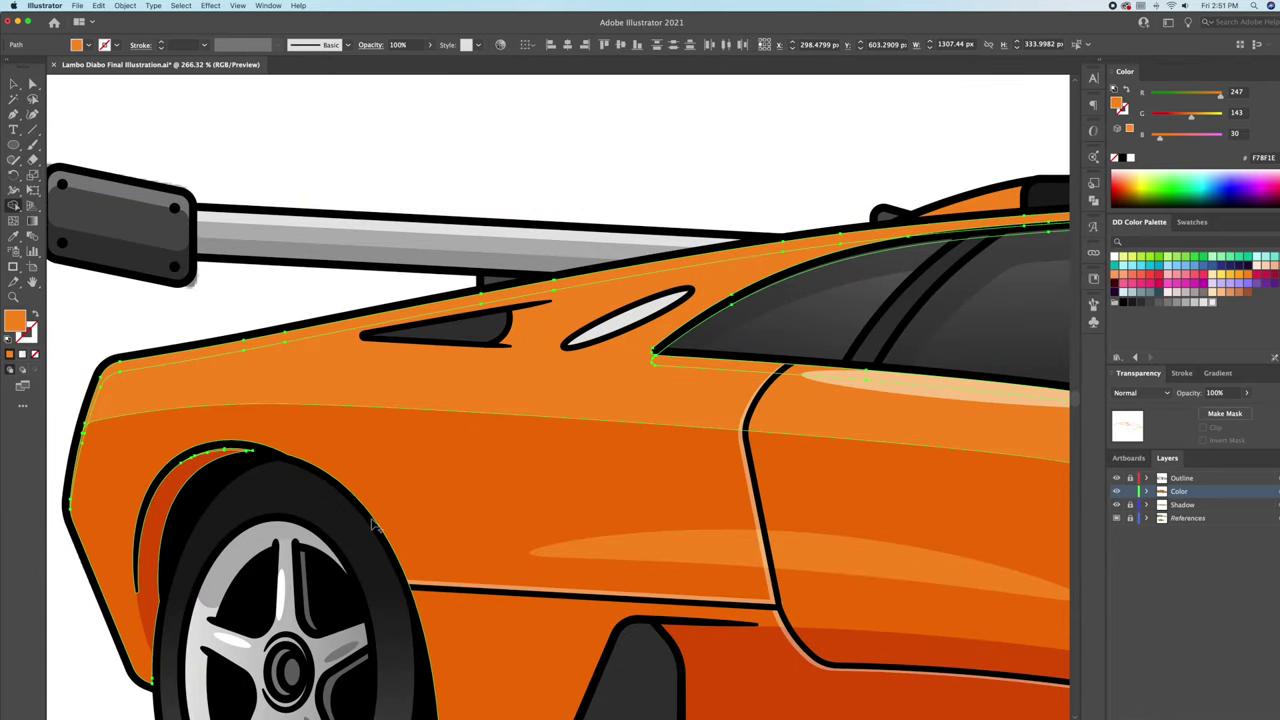
scroll(372, 523, "down", 5)
scroll(724, 342, "up", 3)
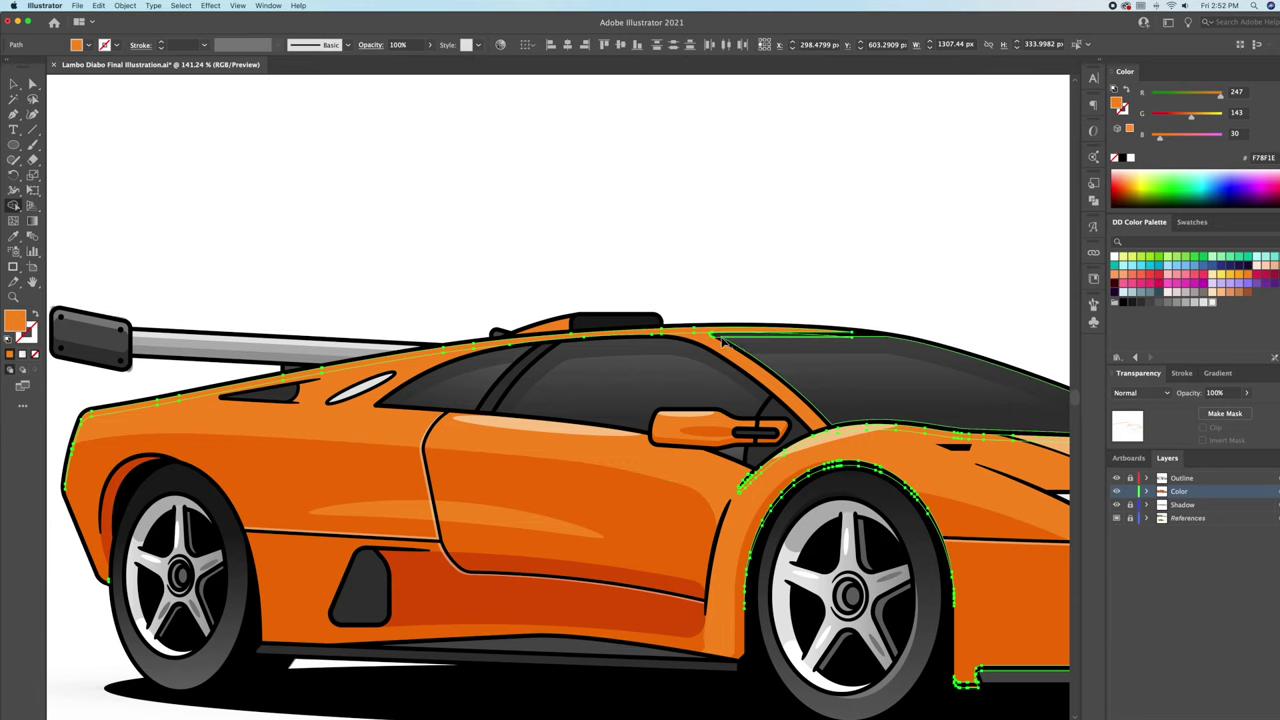
scroll(722, 342, "right", 5)
scroll(910, 490, "right", 4)
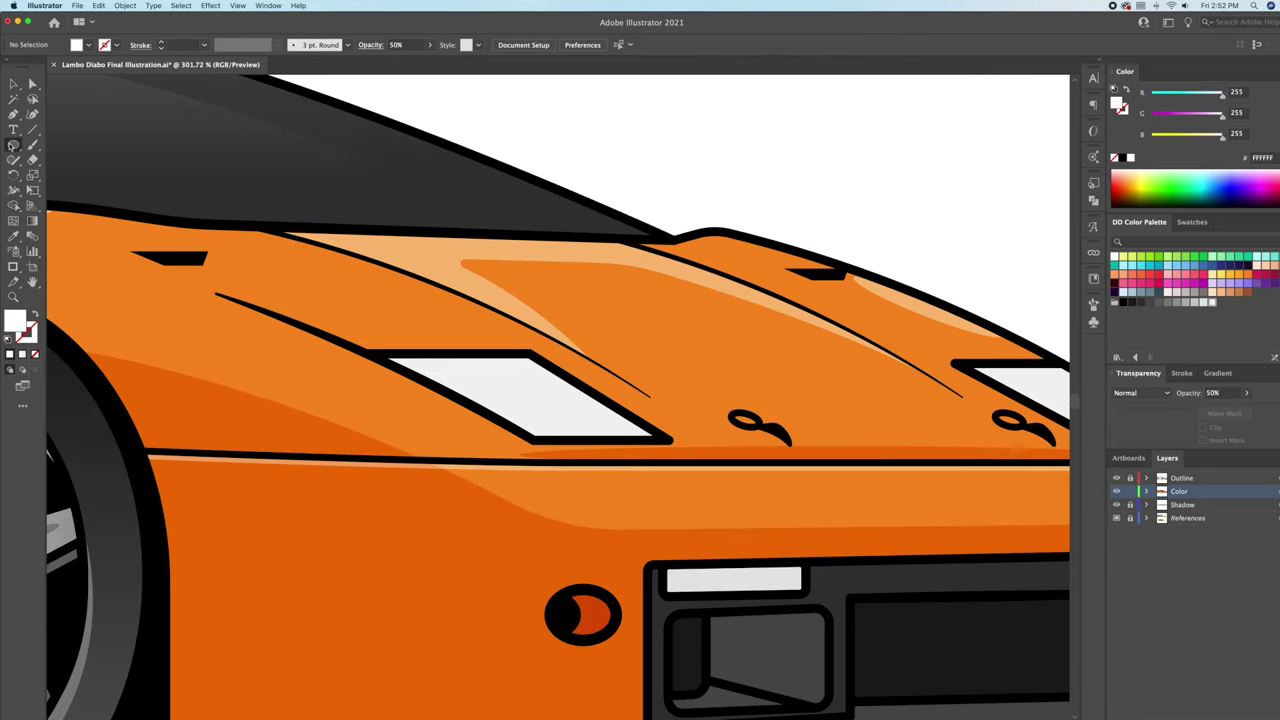
left_click(13, 145)
left_click_drag(332, 302, 583, 380)
key("super+z")
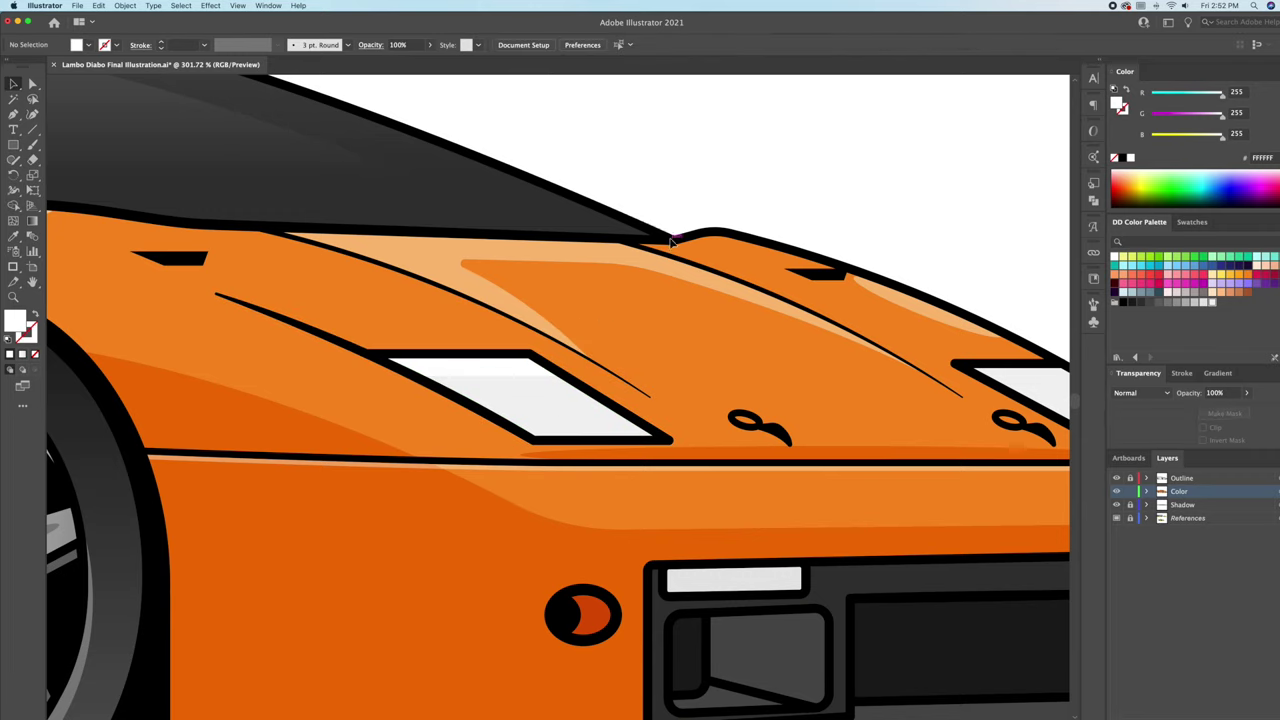
scroll(778, 177, "right", 3)
key("m")
left_click_drag(714, 318, 910, 370)
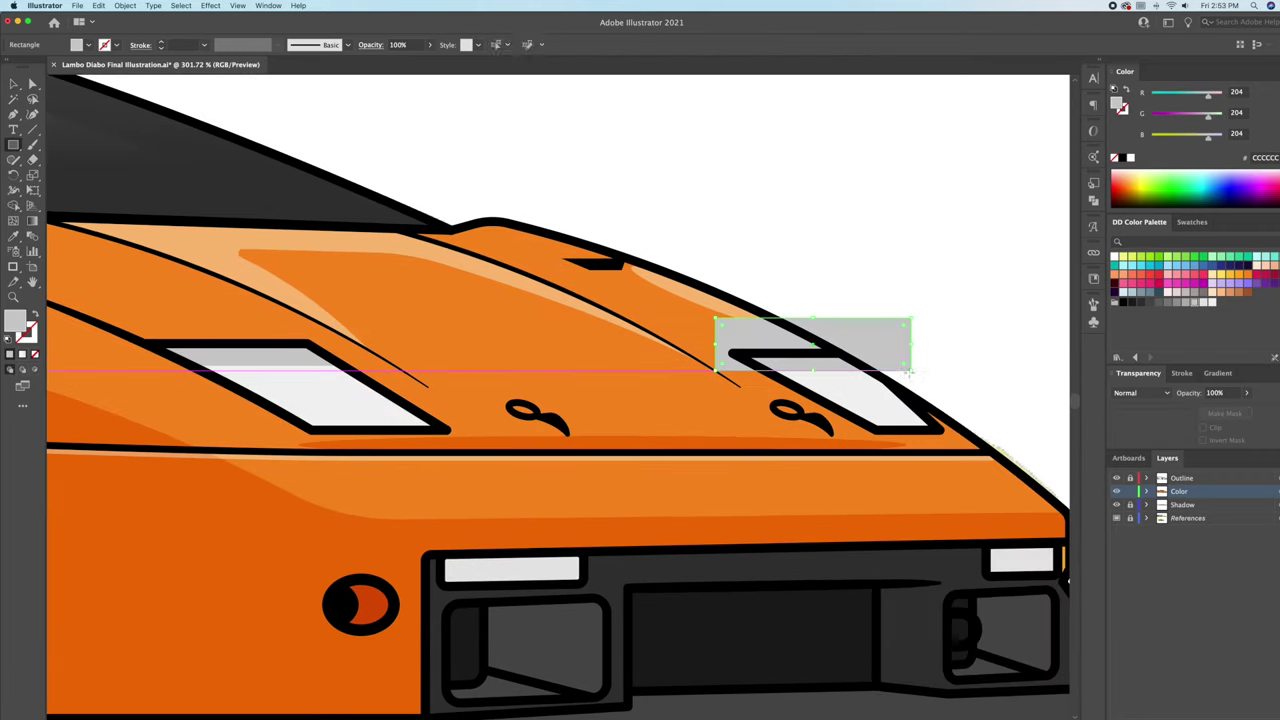
Step: Draw grey shading inside both headlight covers and fill it pale grey #CCCCCC
key("super+z")
scroll(915, 324, "left", 5)
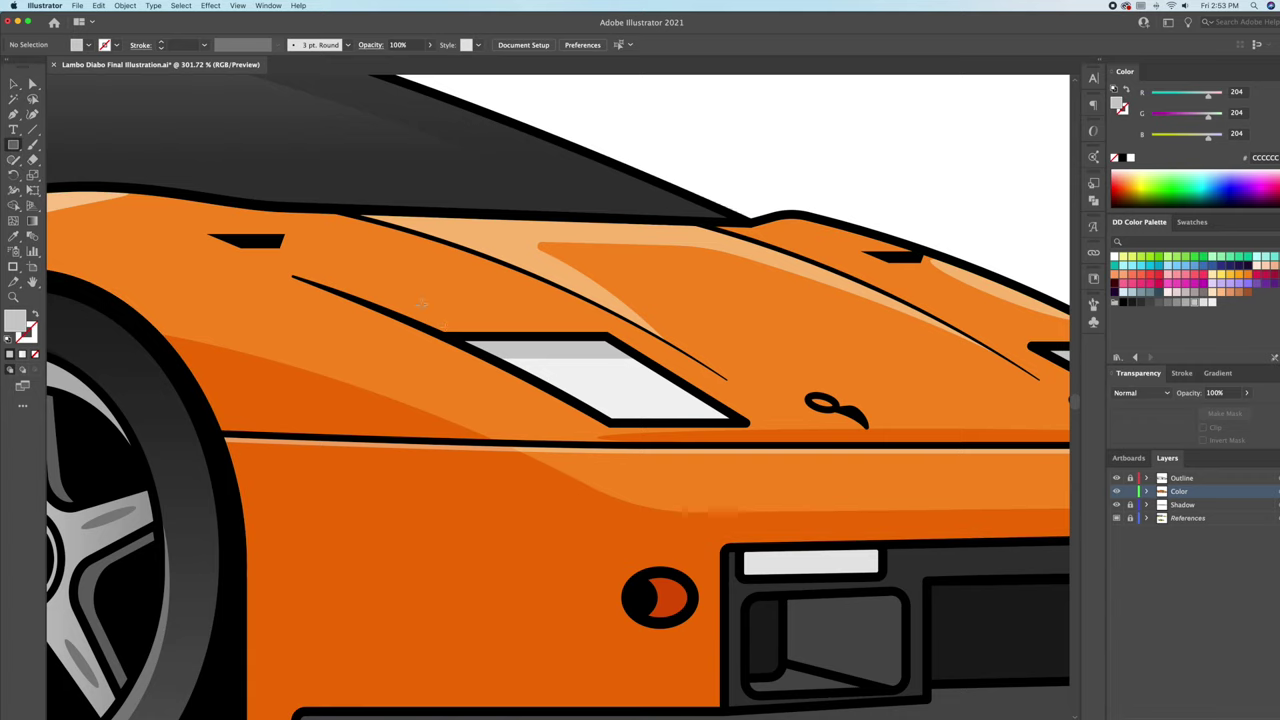
left_click_drag(428, 305, 609, 449)
key("v")
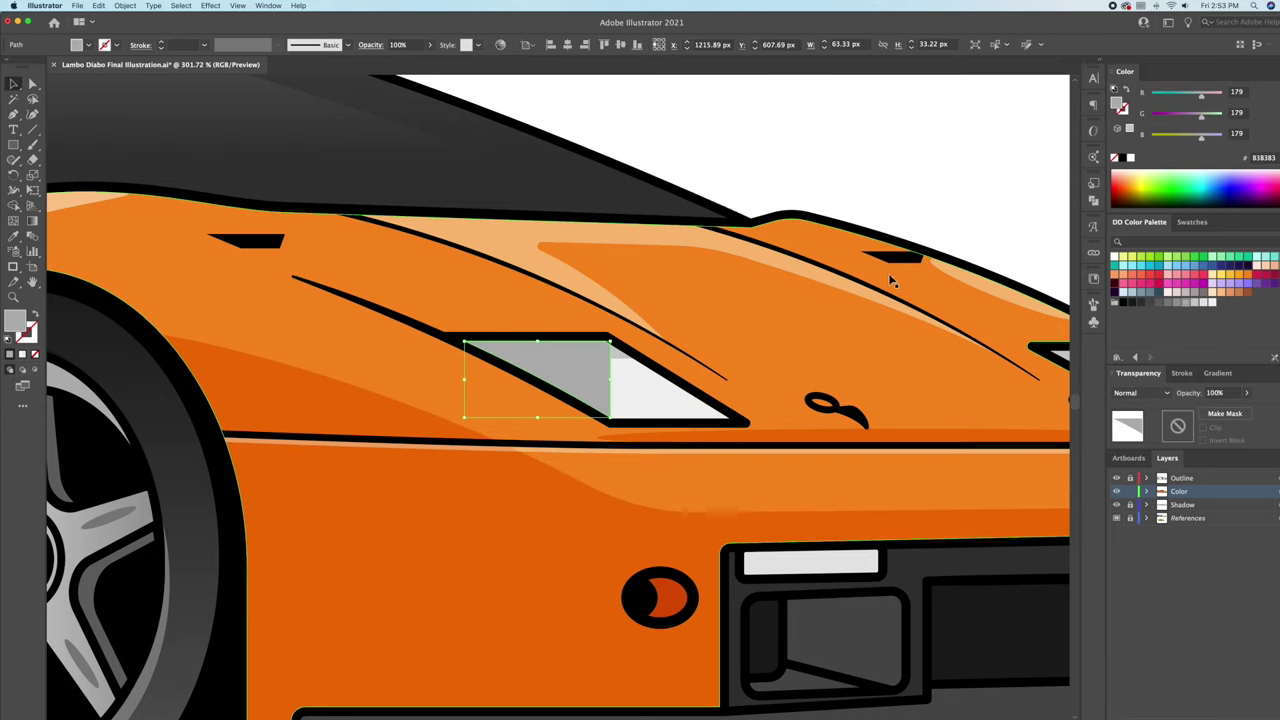
scroll(893, 281, "right", 5)
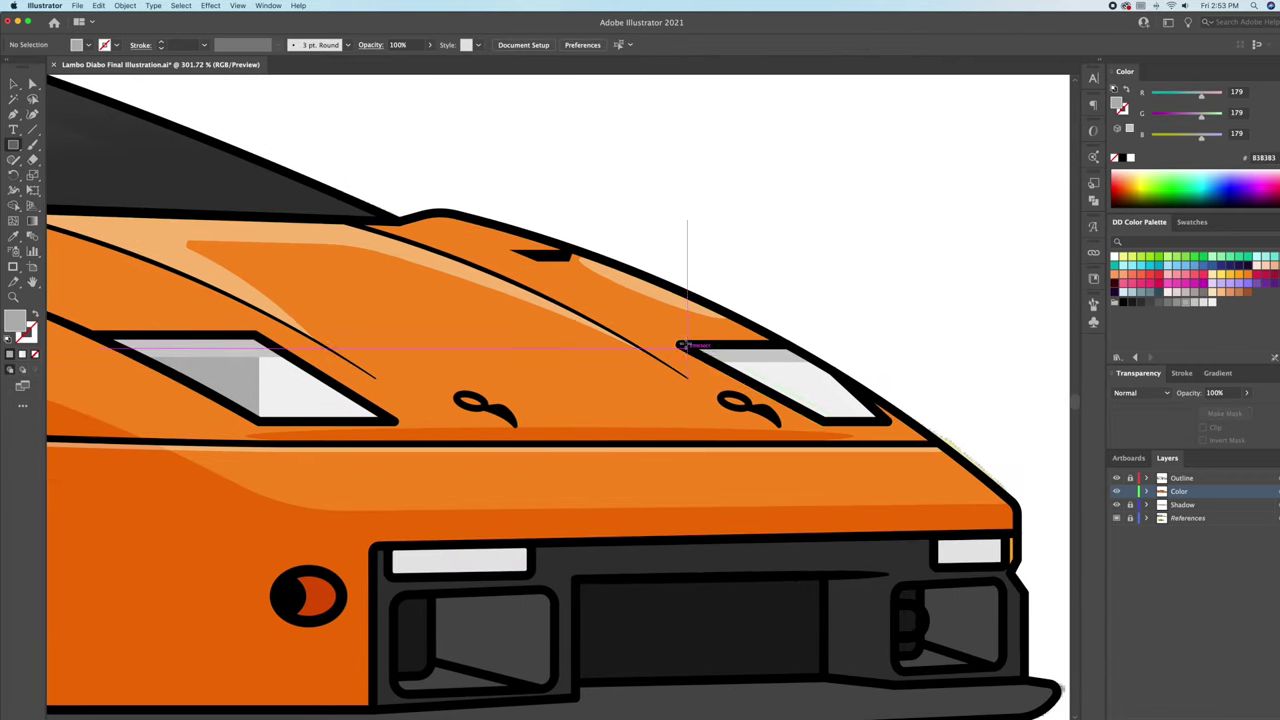
left_click_drag(684, 345, 820, 440)
key("v")
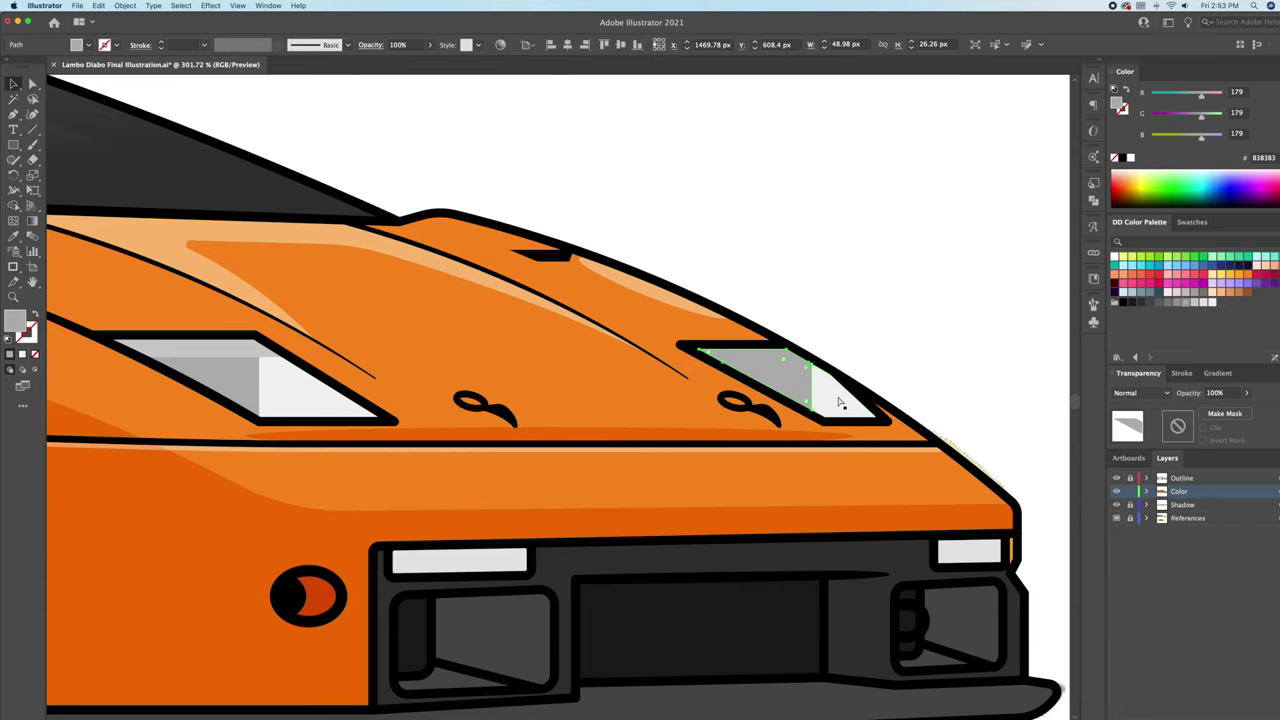
left_click(230, 365, "shift")
left_click(1163, 305)
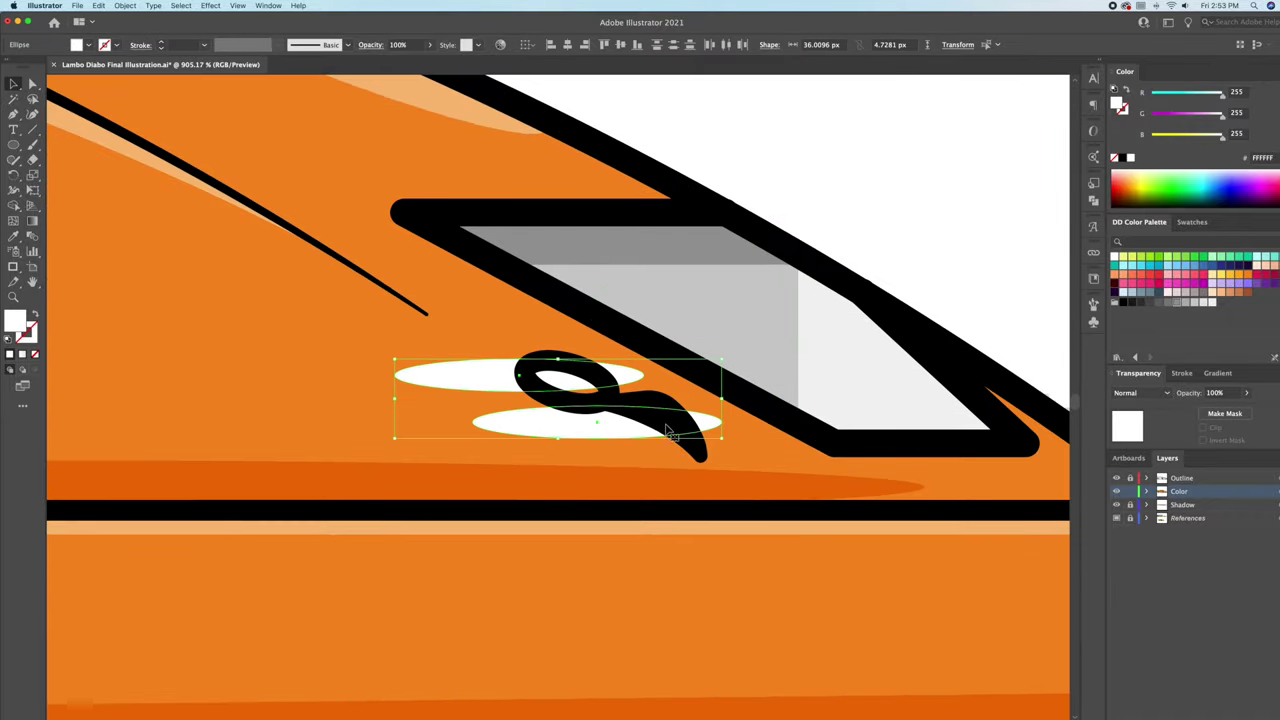
Step: Position the two white glare ellipses onto the headlight lens
left_click_drag(667, 430, 812, 349)
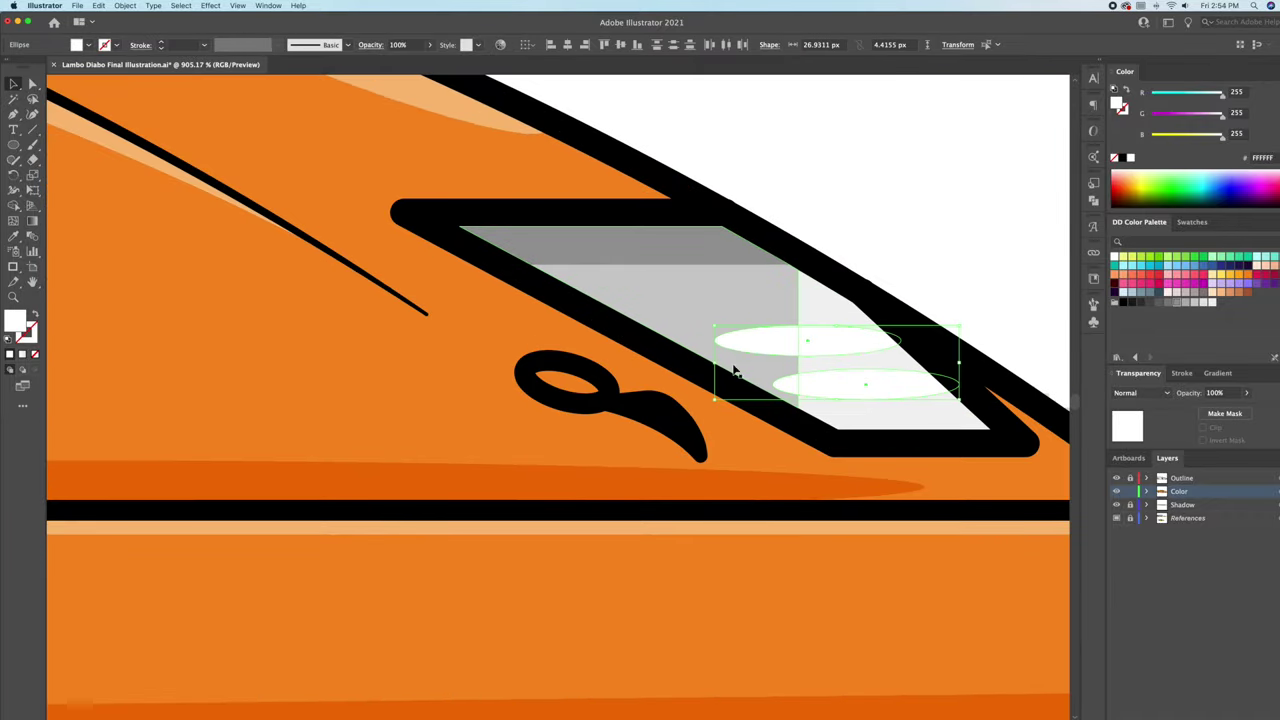
left_click(849, 349)
left_click(820, 334)
left_click_drag(820, 334, 857, 366)
left_click(908, 220)
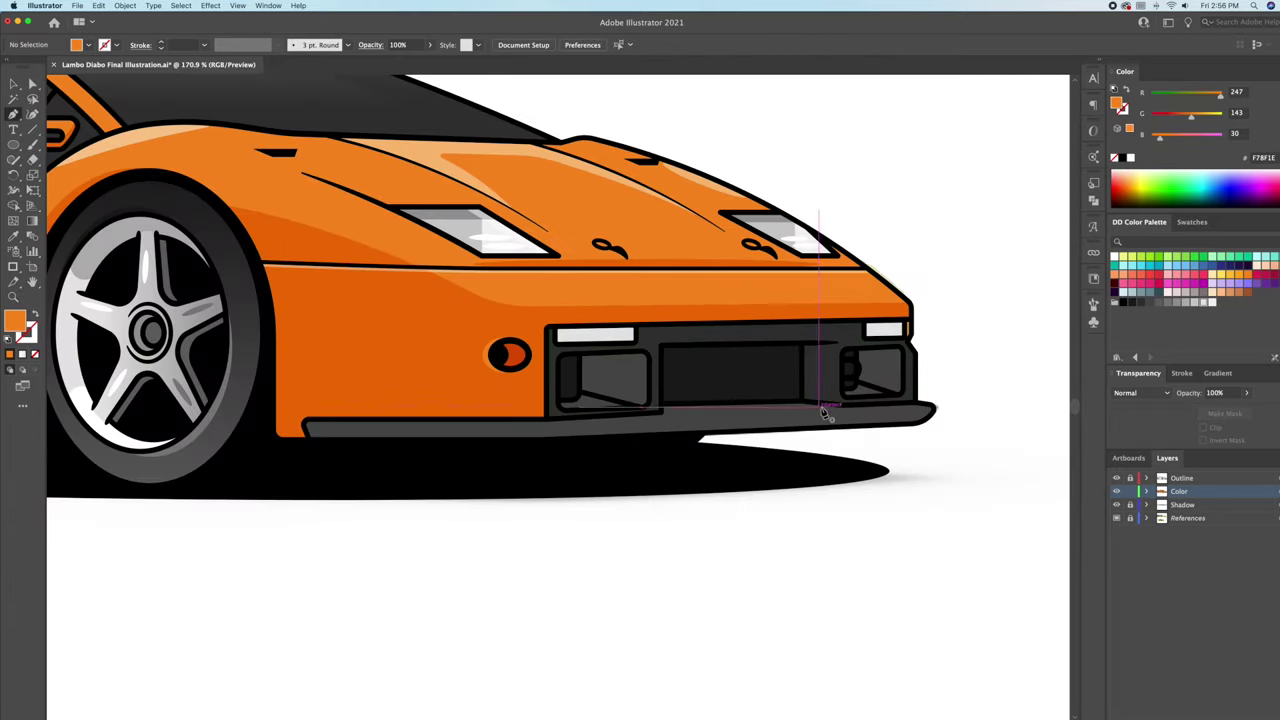
left_click(771, 411)
key("shift+m")
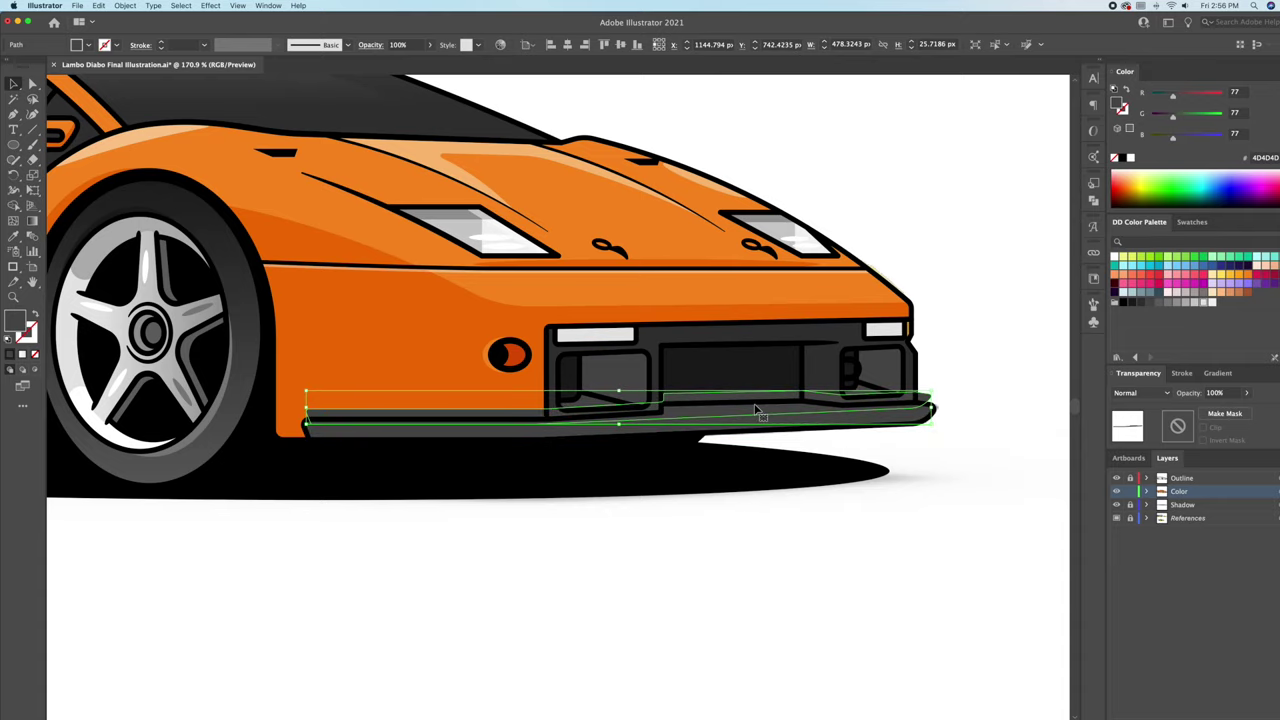
Step: Fill the front bumper lip dark grey
key("v")
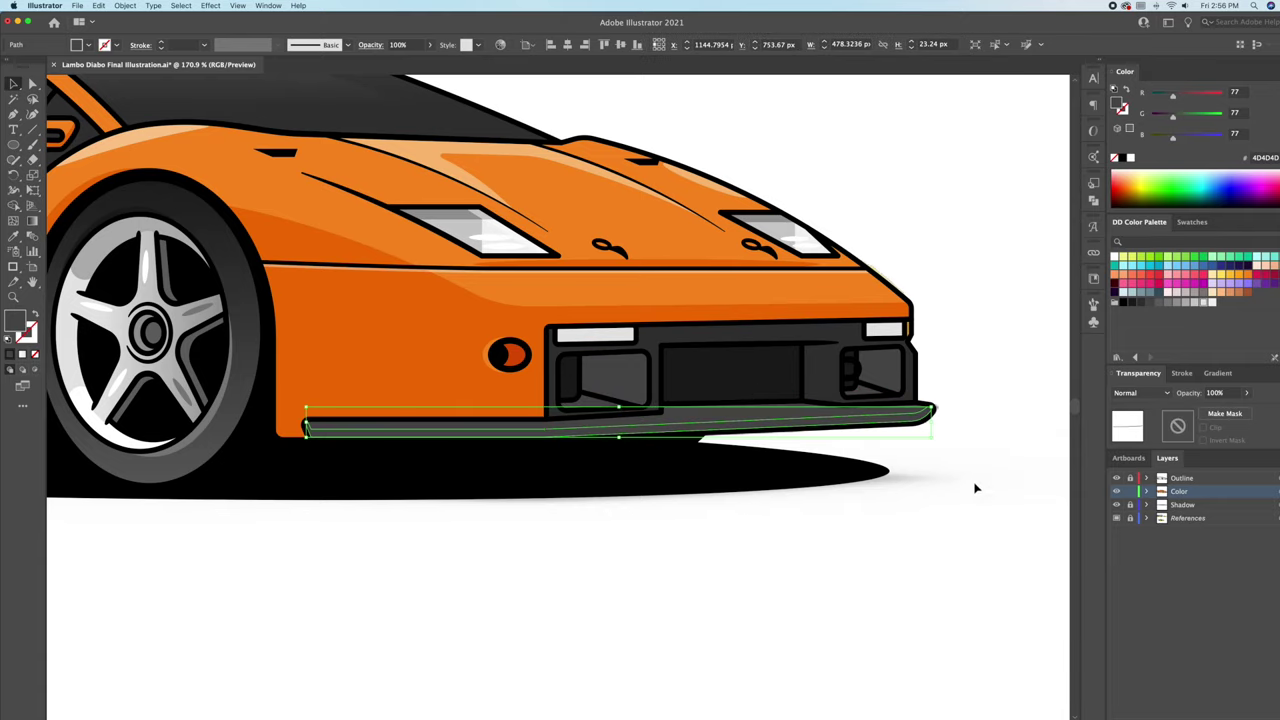
left_click(1150, 302)
left_click(1012, 256)
left_click(921, 419)
left_click(1029, 277)
left_click(928, 416)
left_click(960, 273)
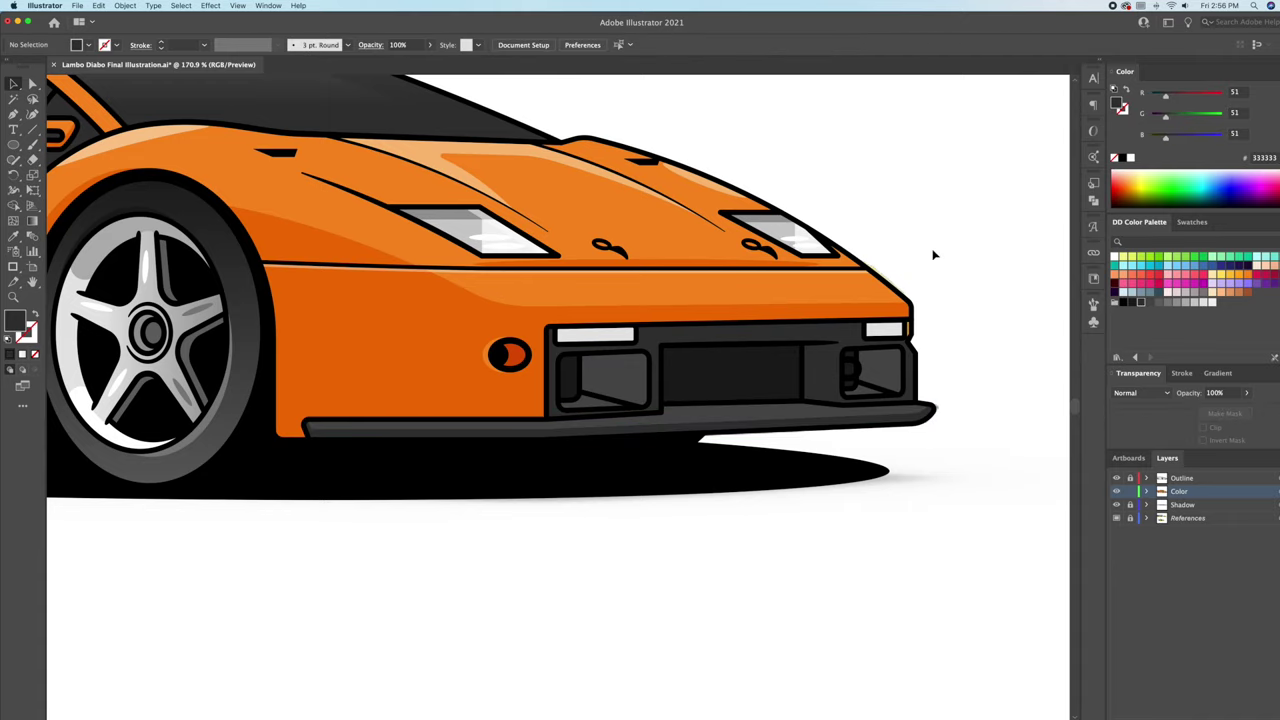
scroll(613, 337, "up", 10)
Step: Fill the lower half of both bumper light strips mid grey #B3B3B3
left_click(517, 400)
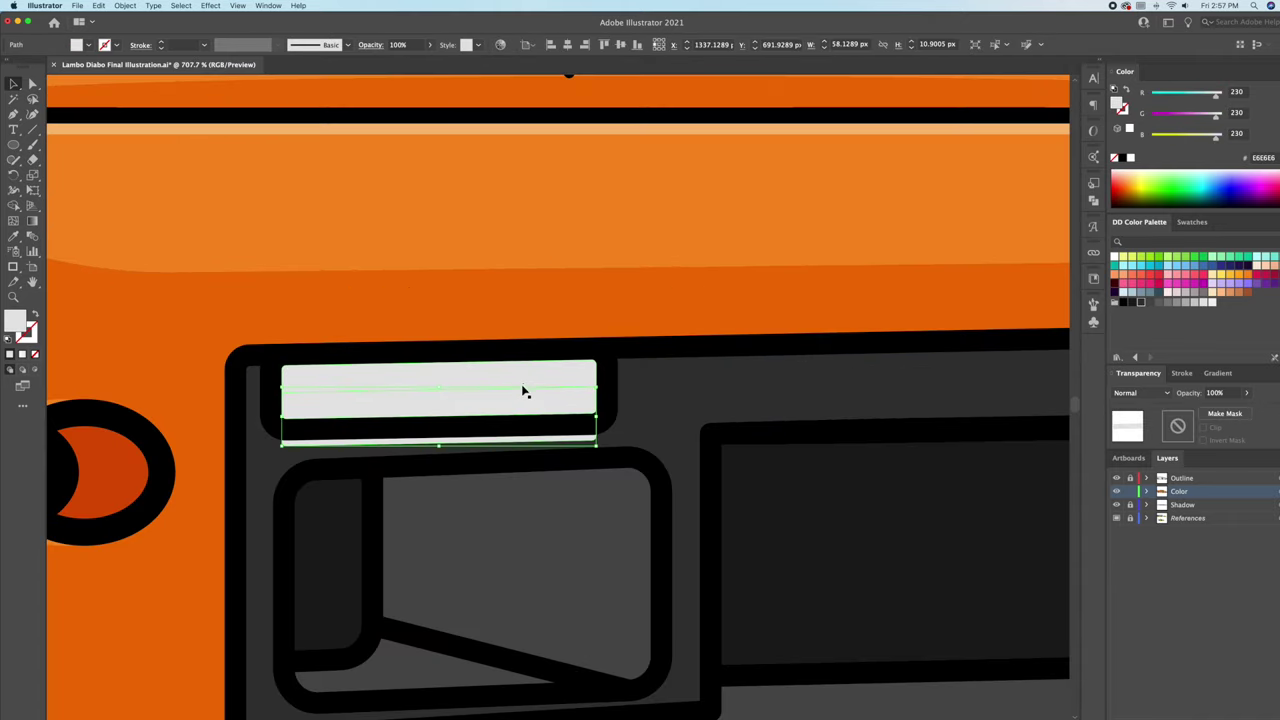
left_click(560, 423)
left_click(535, 410)
left_click(1167, 303)
left_click(1195, 302)
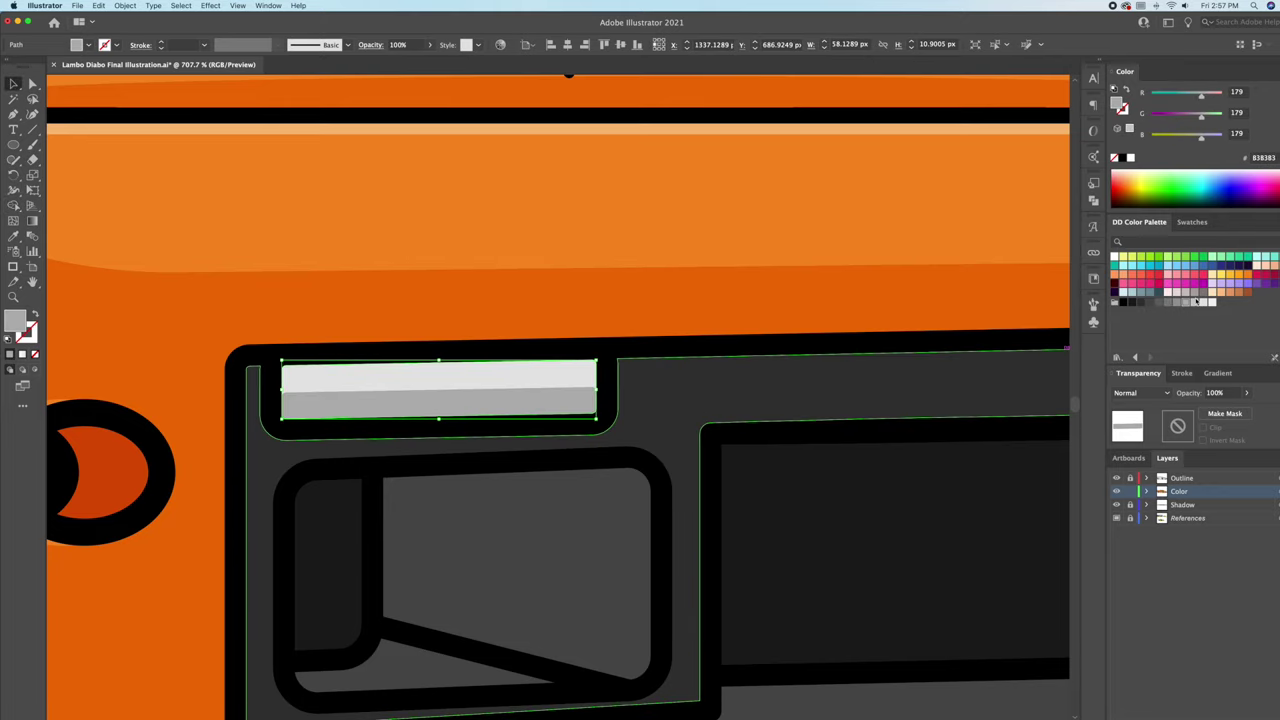
left_click(706, 368)
left_click(1195, 302)
left_click(907, 298)
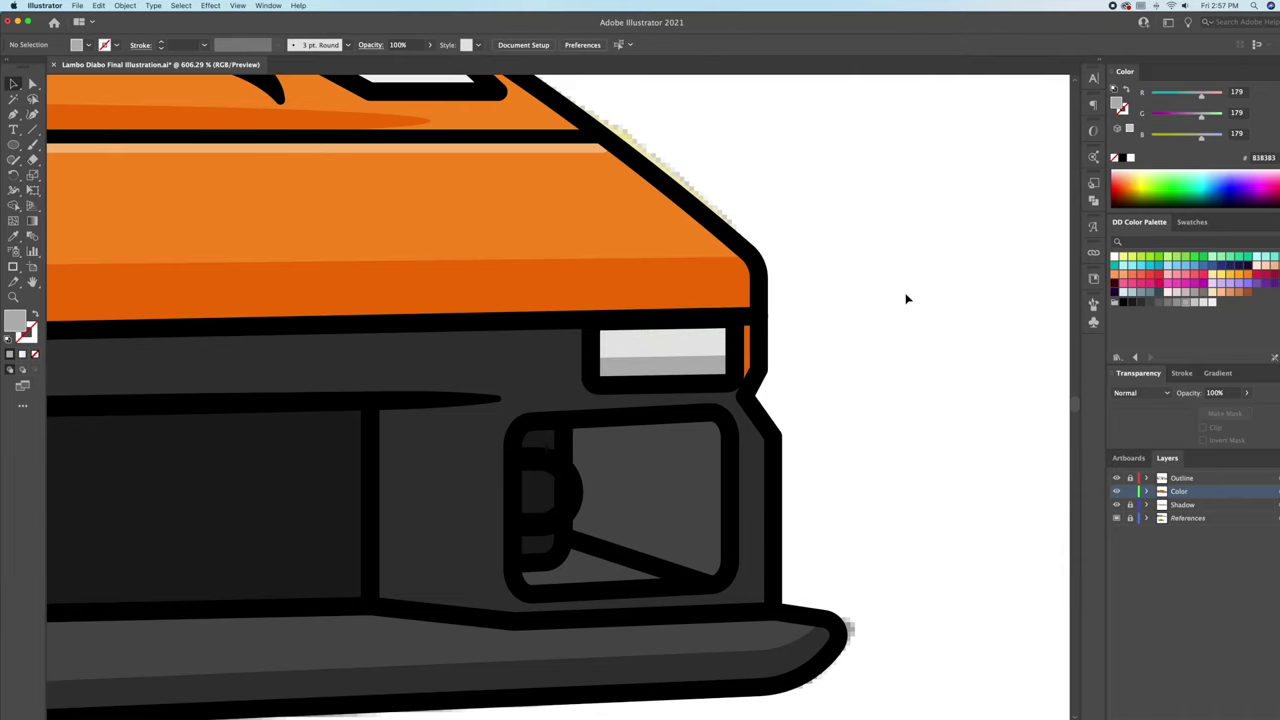
Step: Start outlining a new shape inside the lower intake
left_click(588, 358)
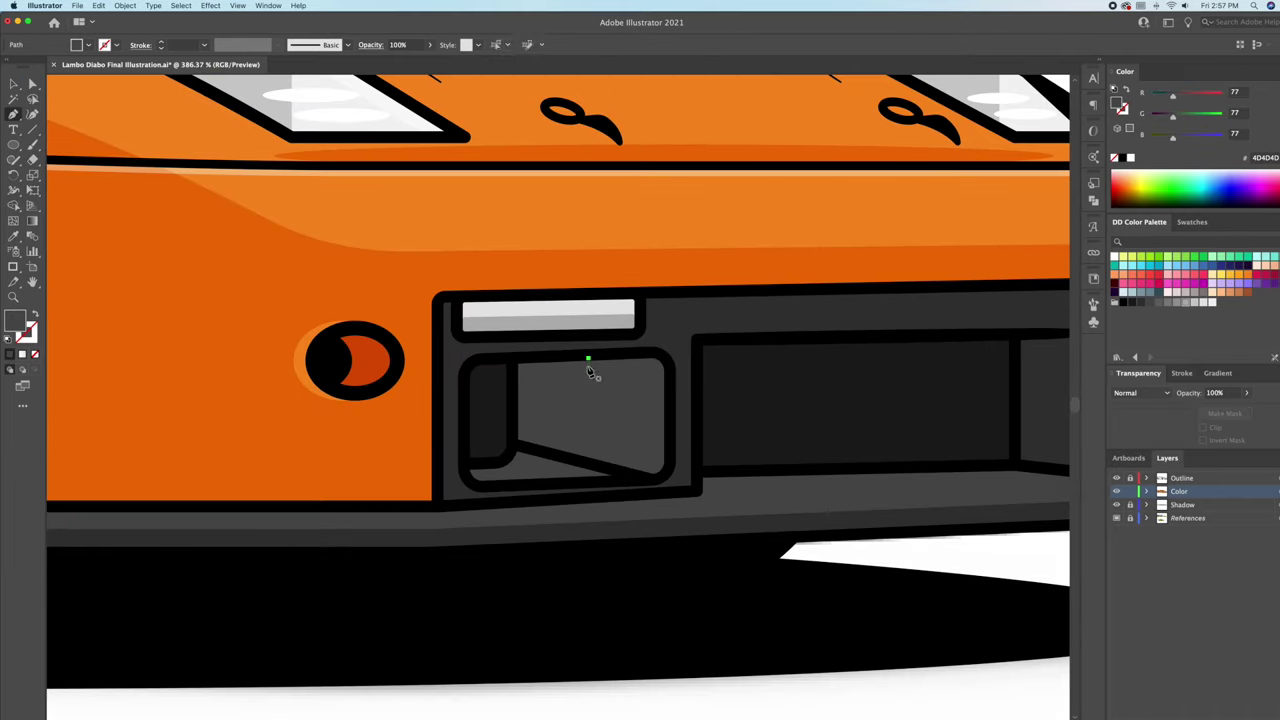
left_click(588, 462)
left_click(512, 444)
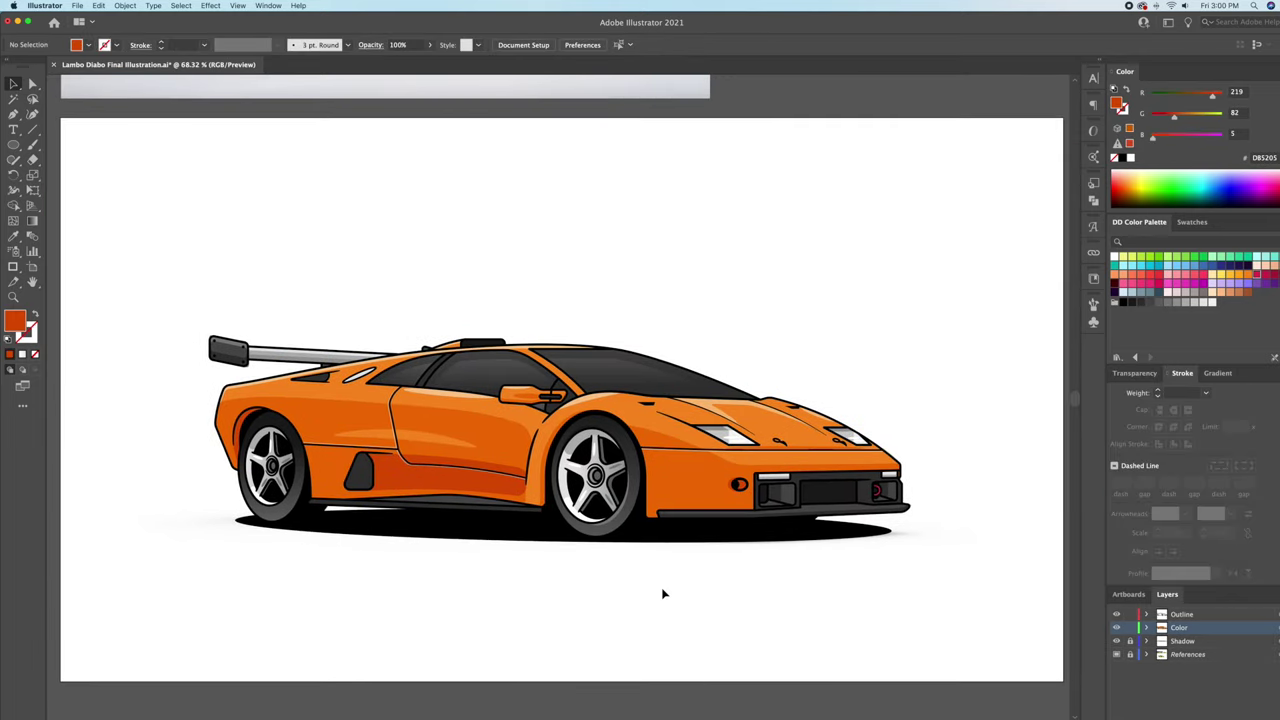
Step: Add a new layer below the Shadow layer and name it Background
scroll(880, 615, "down", 2)
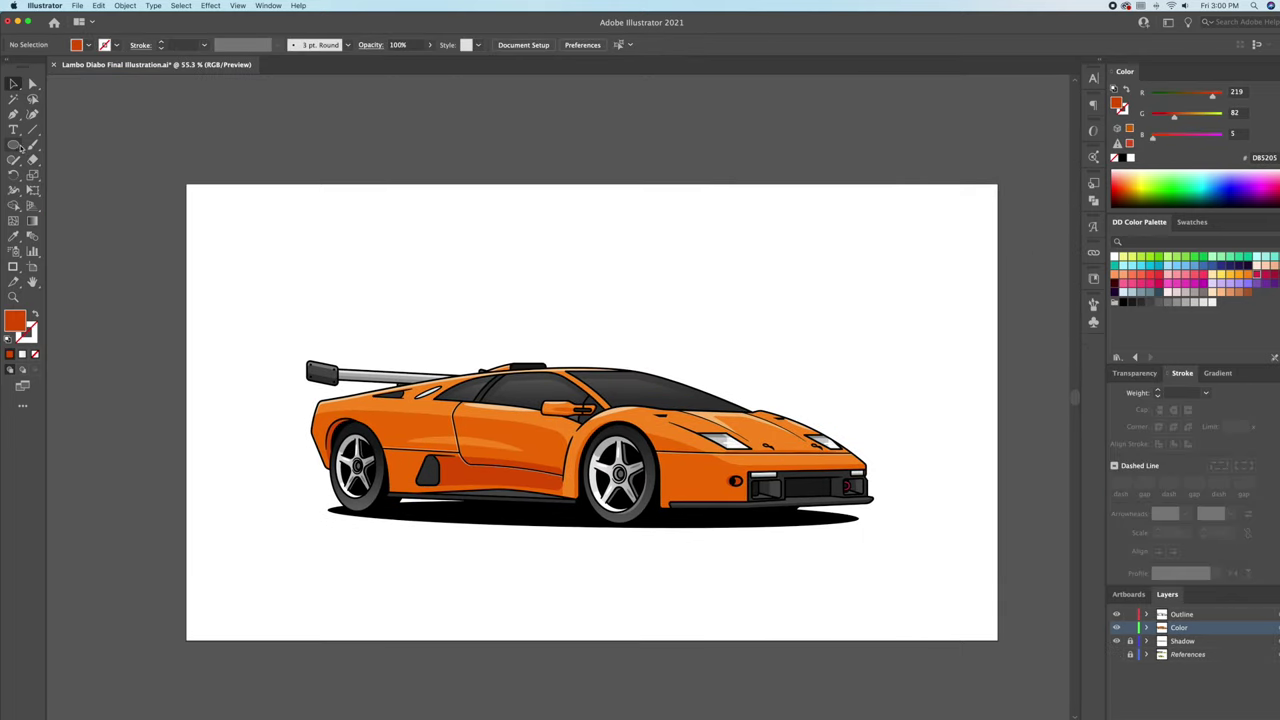
left_click_drag(20, 148, 72, 174)
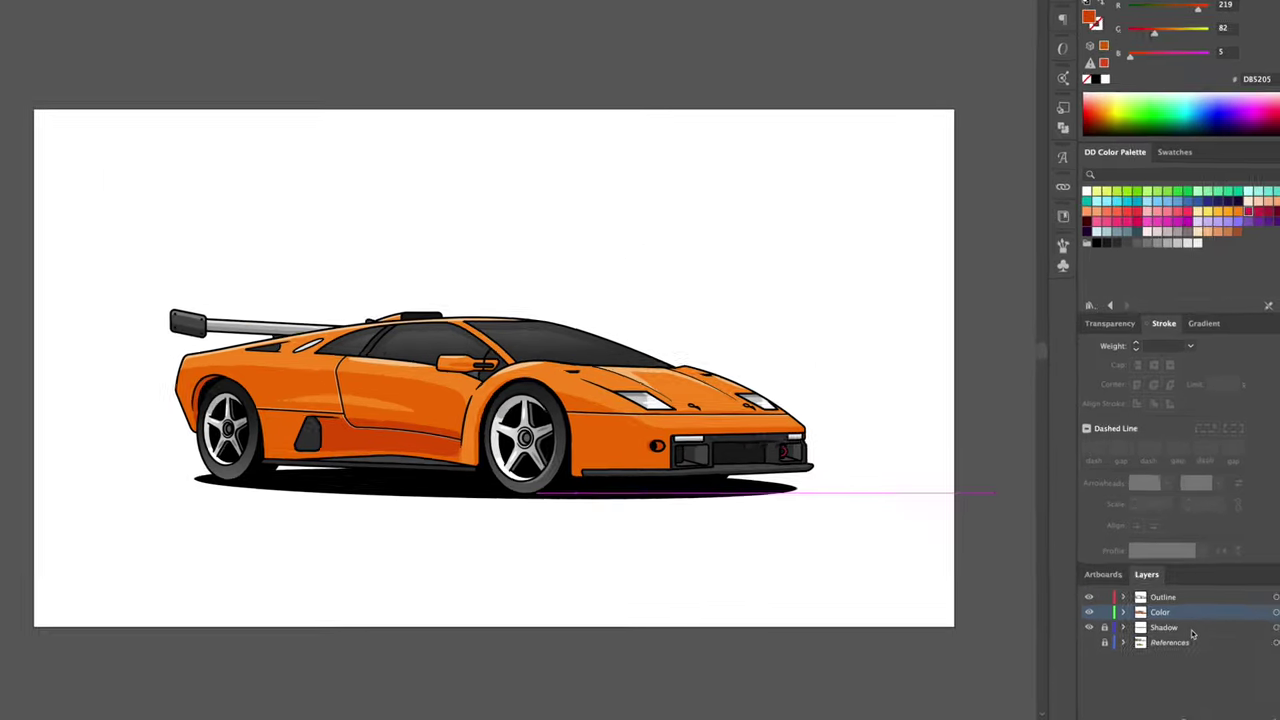
left_click(1182, 641)
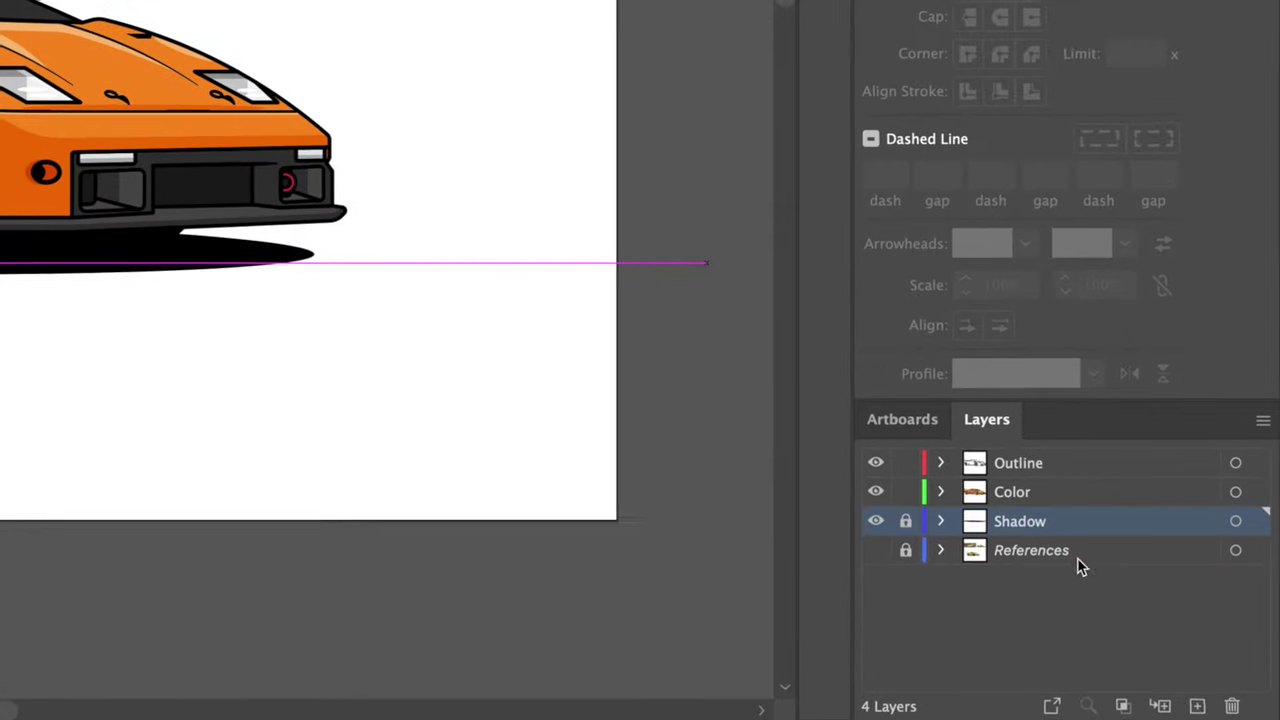
left_click(1197, 706)
left_click_drag(1020, 521, 1020, 565)
double_click(1017, 549)
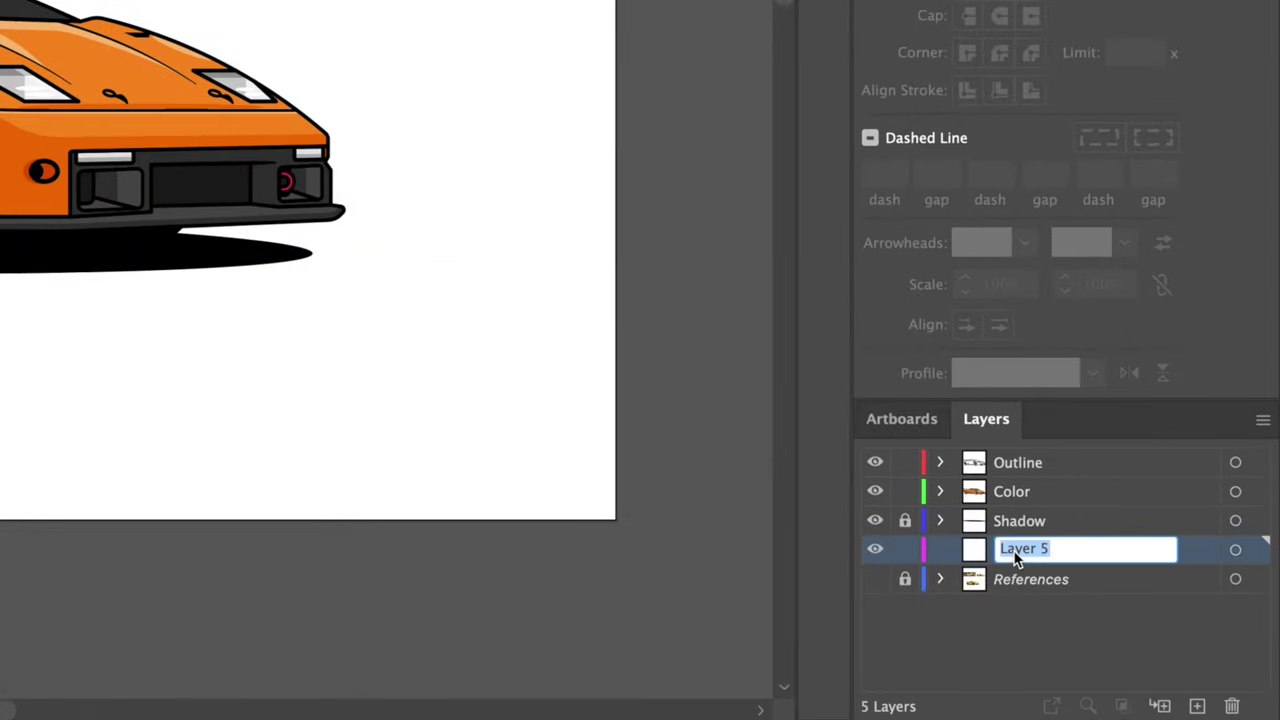
type("Background")
key("Return")
Step: Draw a 1920×1080 rectangle, align it to the artboard and fill it orange #F78F1E
left_click(500, 255)
type("80")
key("Return")
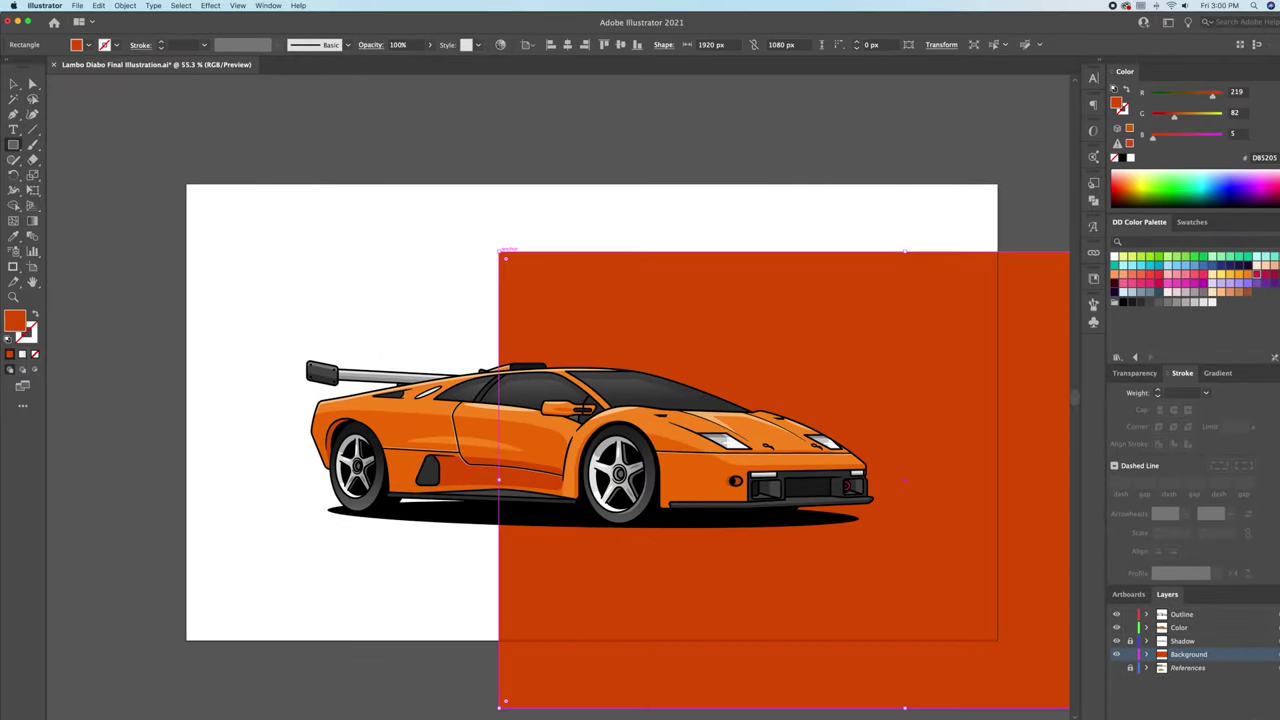
left_click(567, 44)
left_click(620, 44)
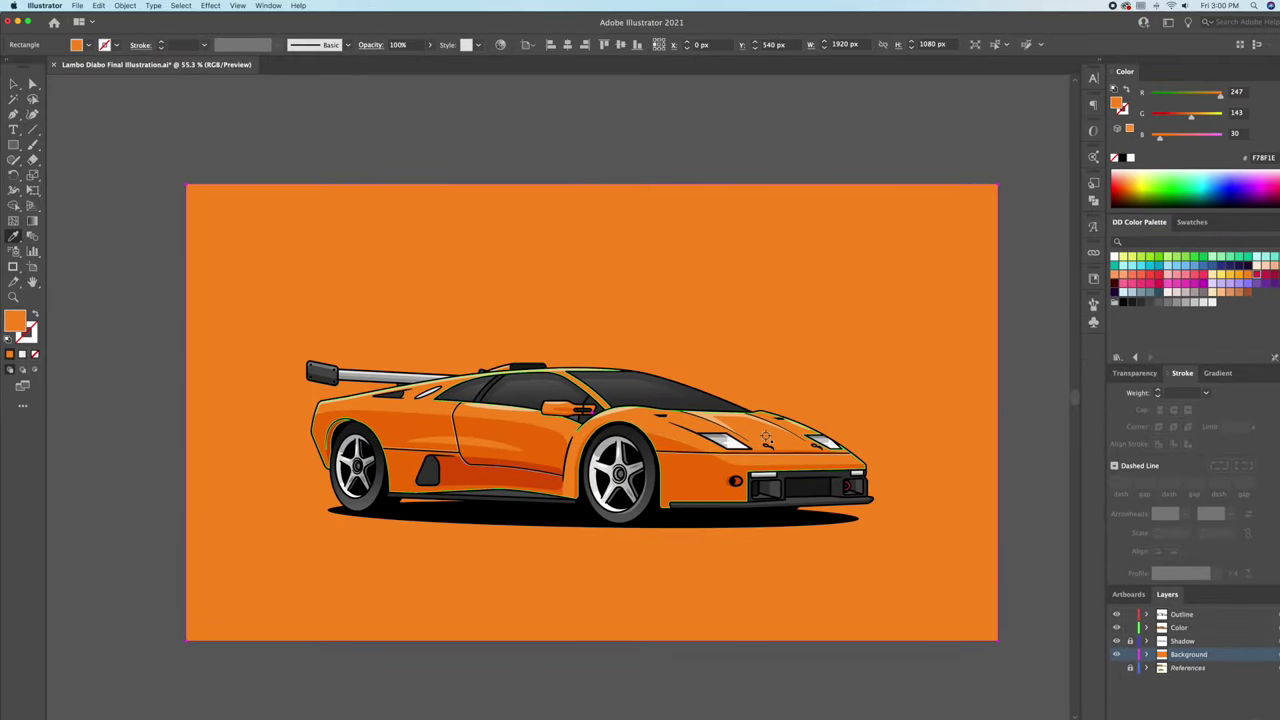
left_click(564, 100)
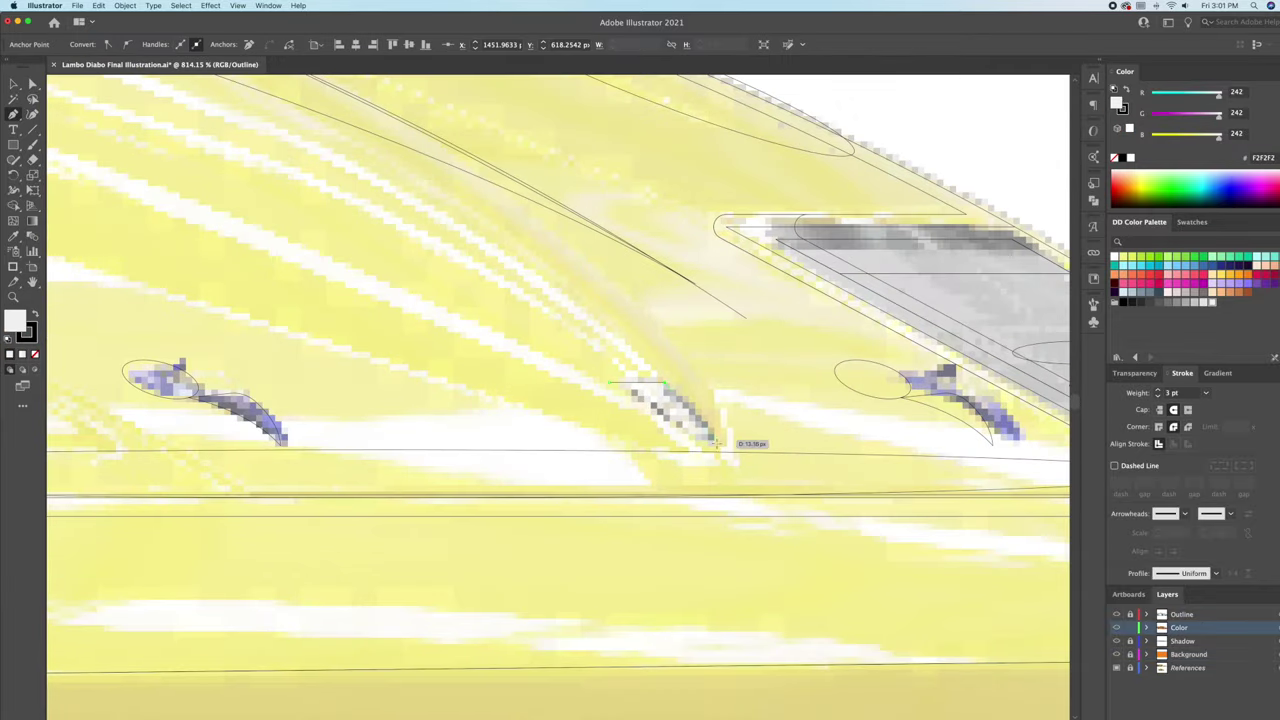
Step: Draw a small black, strokeless detail shape near the headlight with the Curvature tool
key("shift+x")
key("shift+grave")
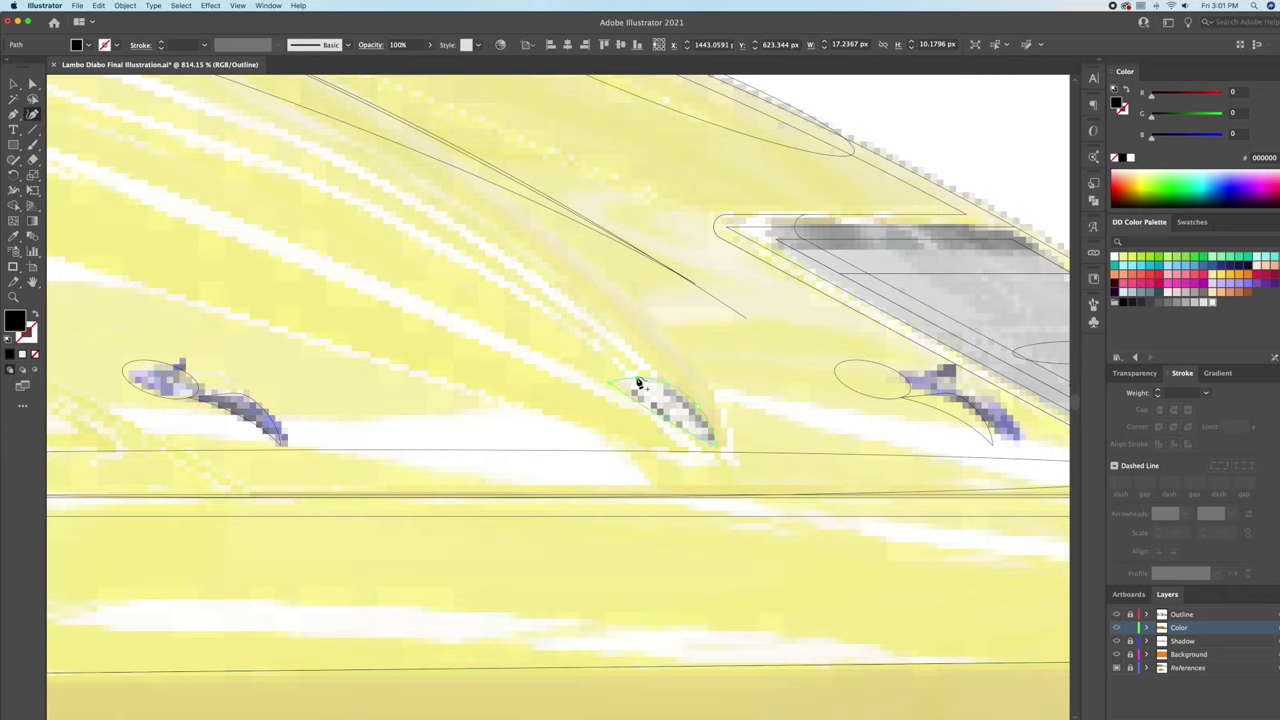
scroll(634, 386, "up", 5)
key("v")
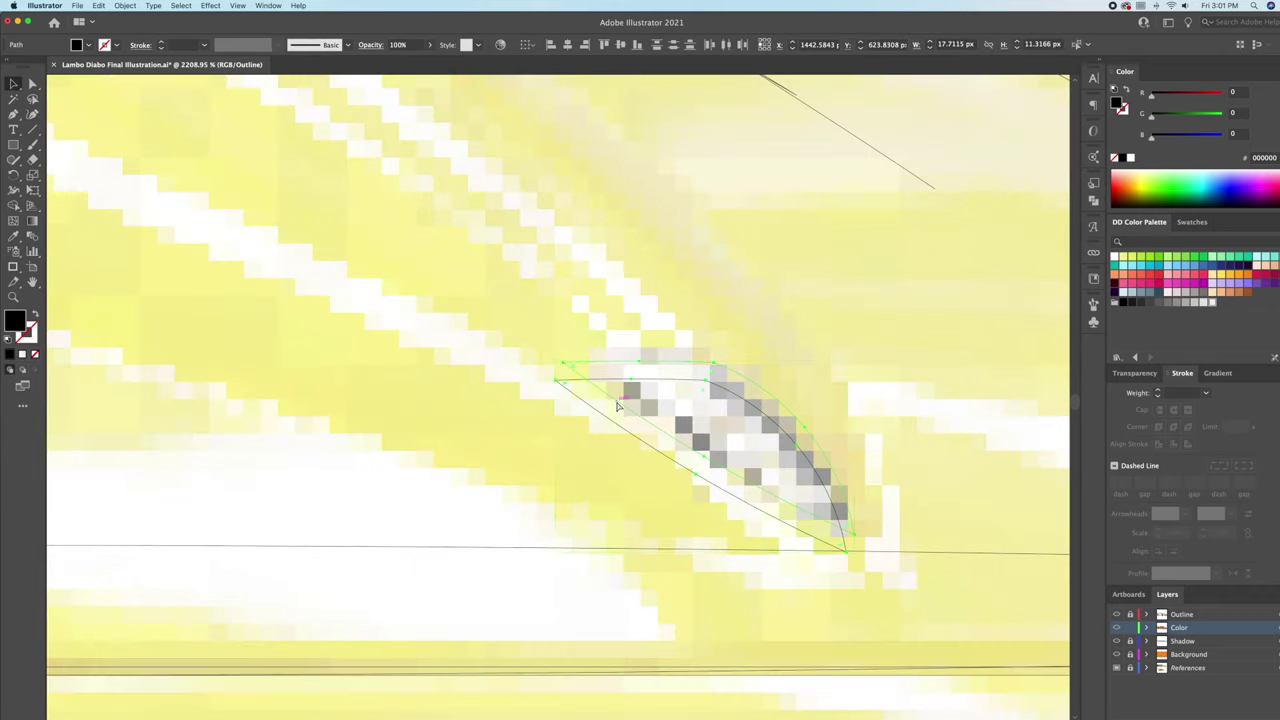
key("ctrl+y")
Step: Curve the top-left corner of the black detail shape with Direct Selection
left_click(596, 368)
key("a")
left_click(847, 553)
left_click_drag(626, 380, 690, 388)
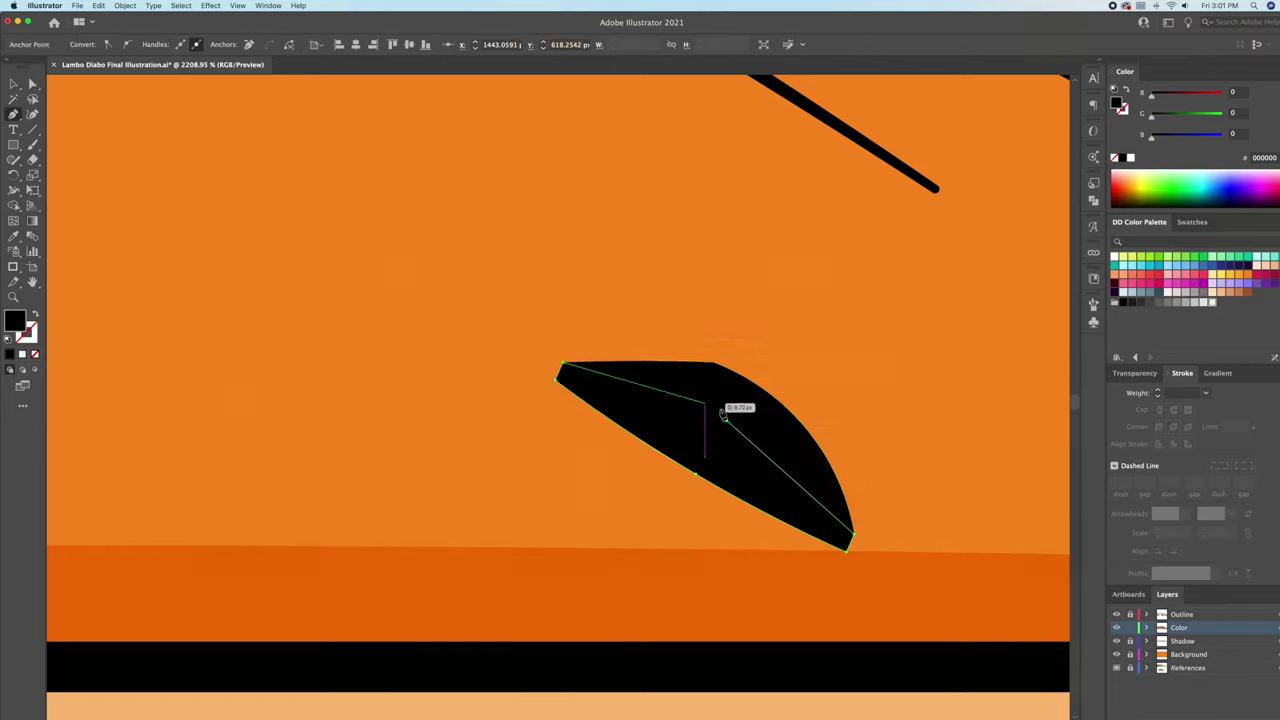